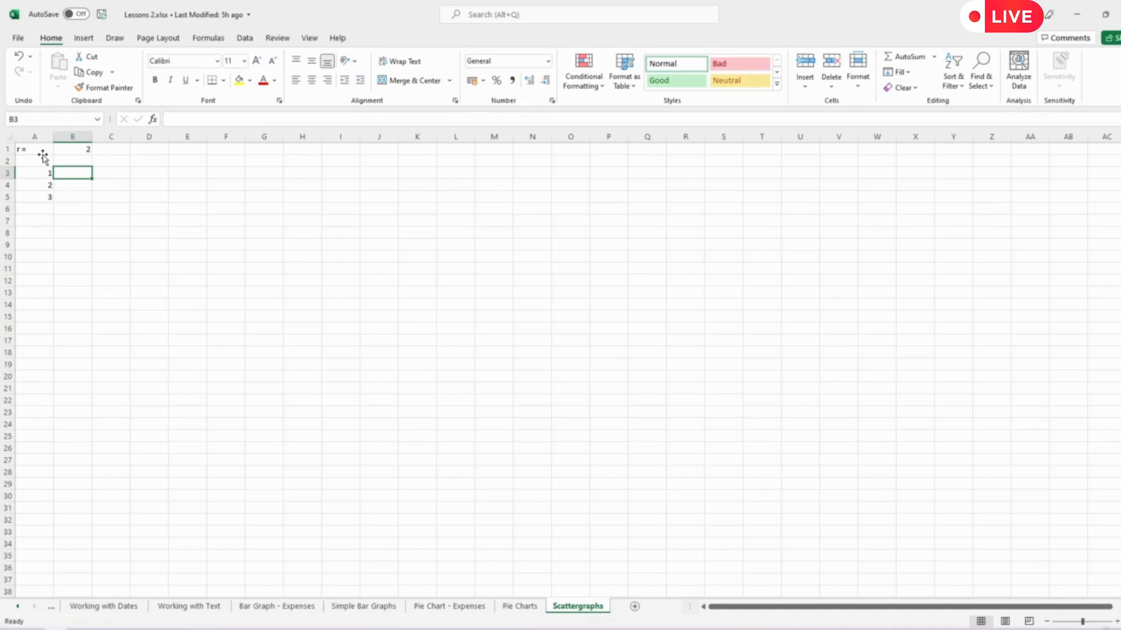
- Enter the starting value 0.02 in B3 and the formula =$B$1*B3*(1-B3) in B4
text(0.02)
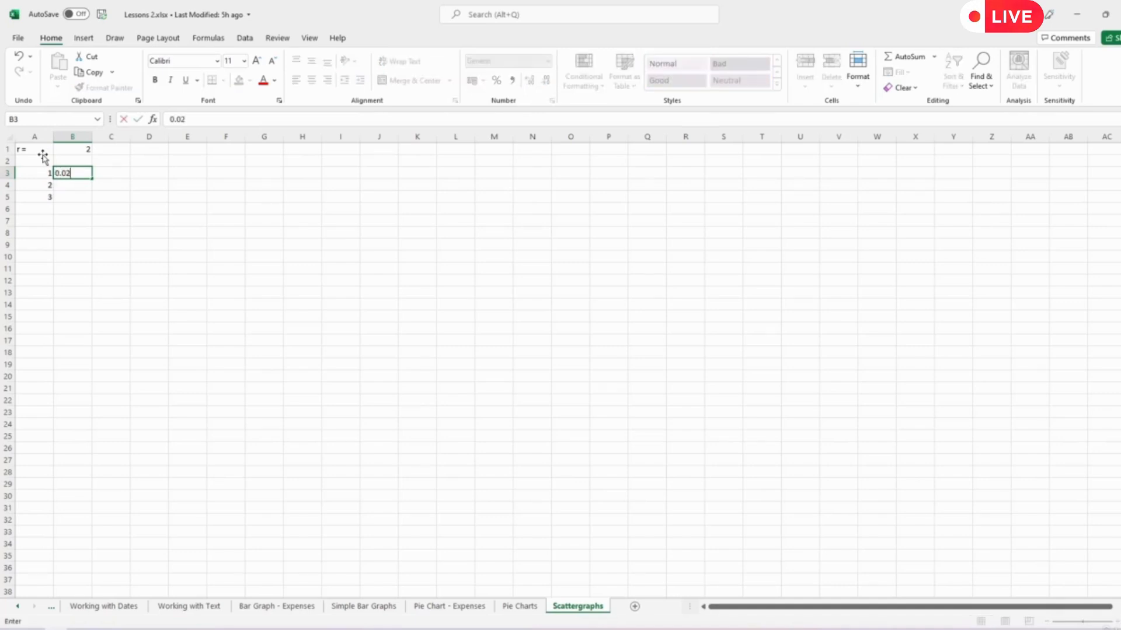
key(Return)
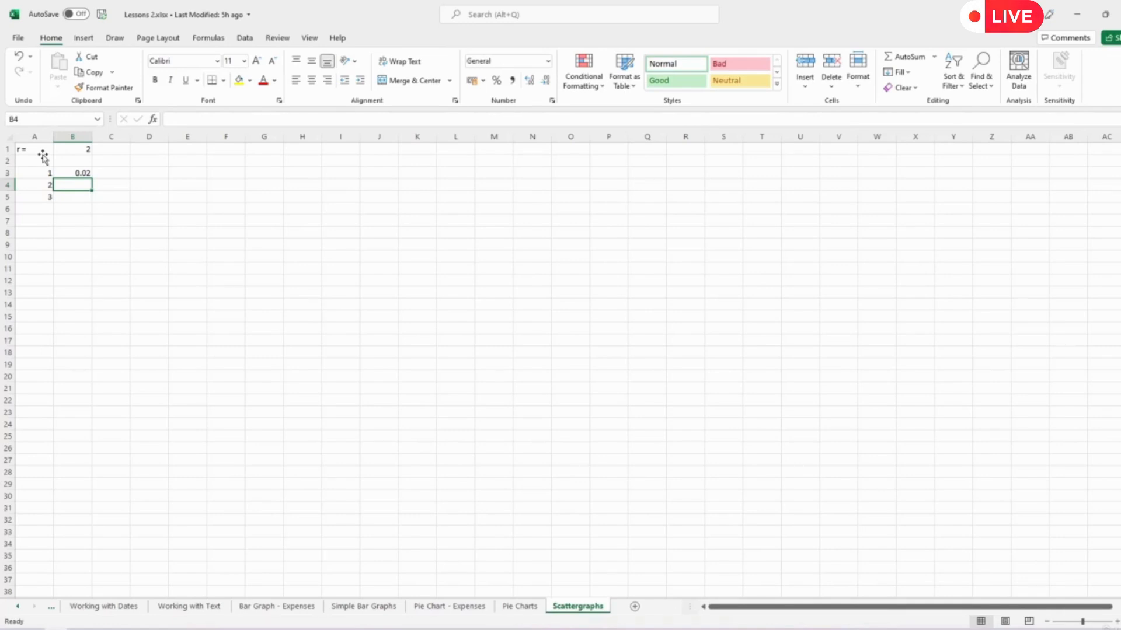
text(=)
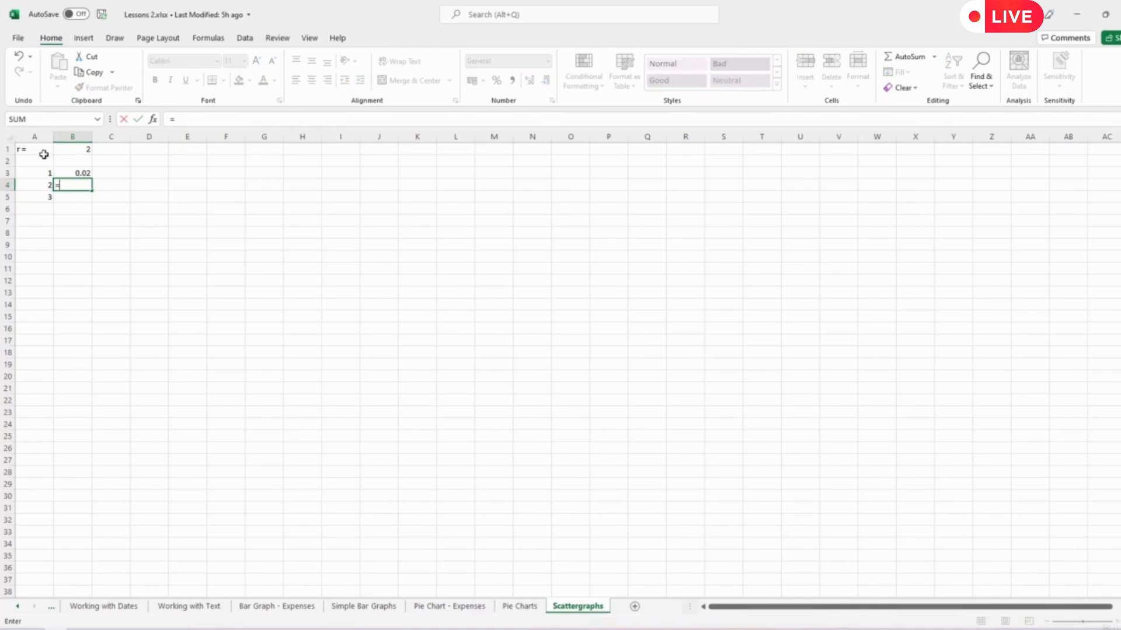
click(77, 149)
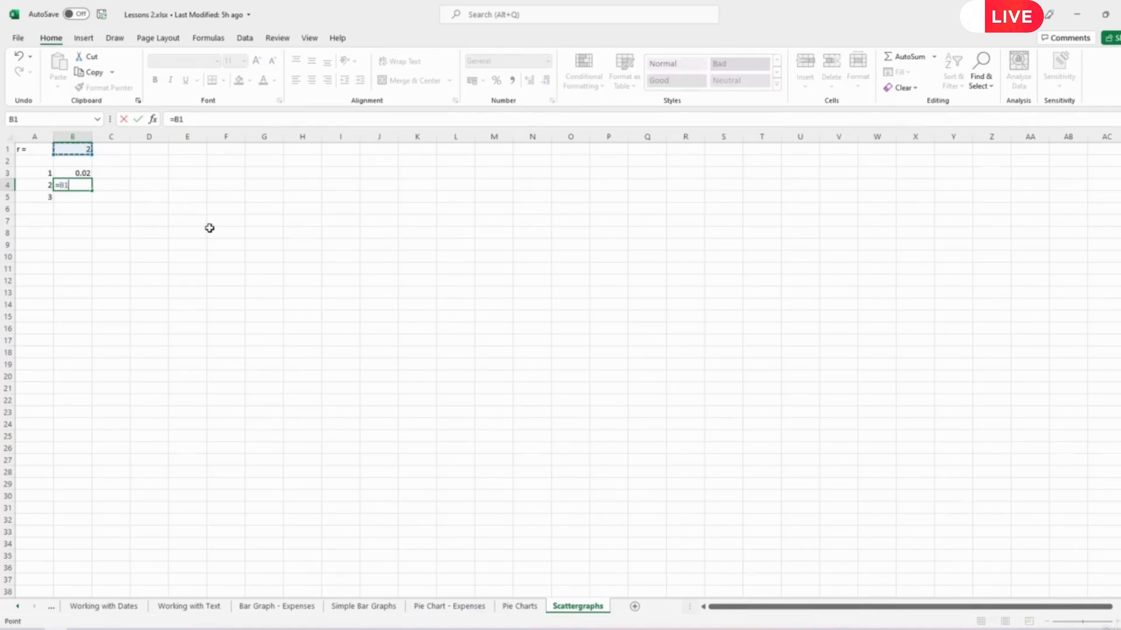
text(*)
click(81, 173)
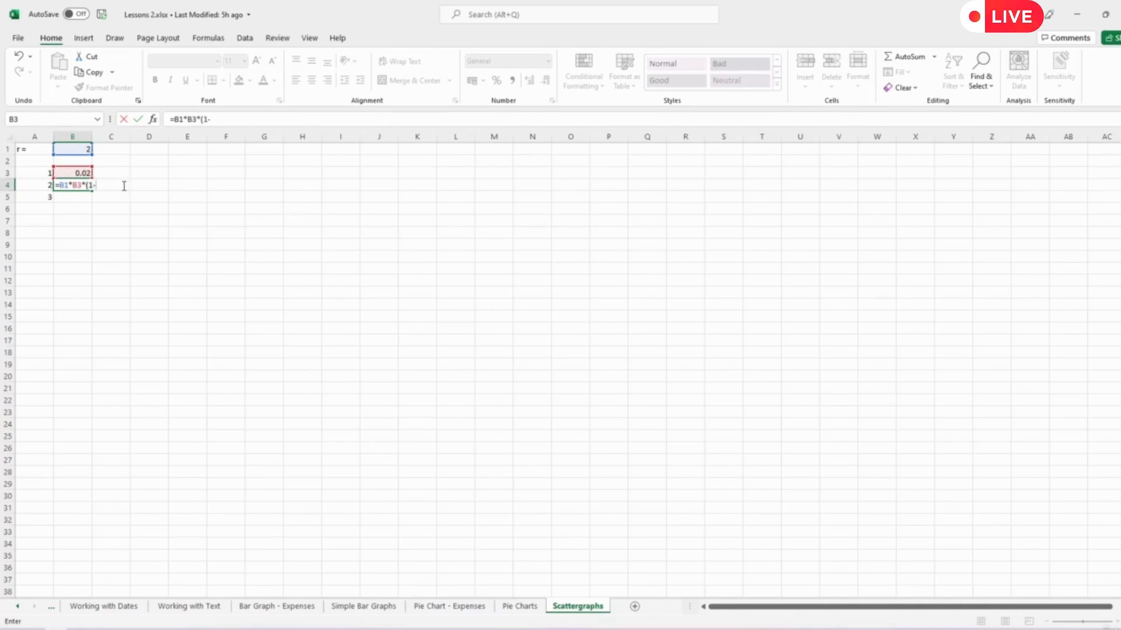
click(84, 173)
key(F4)
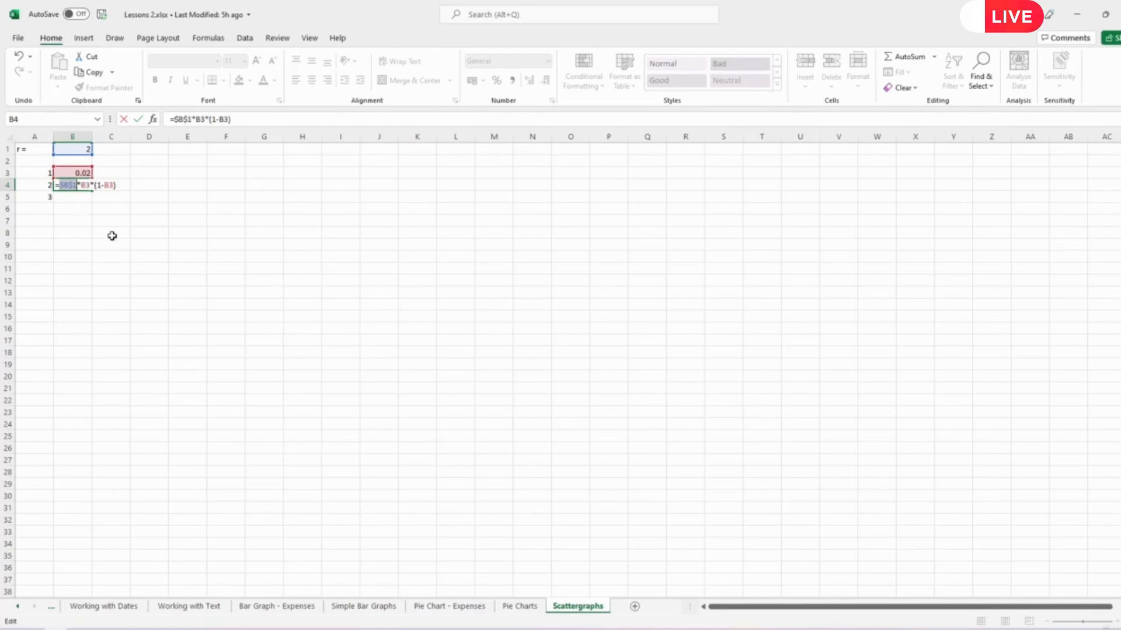
key(Return)
- Copy the B4 formula down to B5 and check the cell references in the copied formula
click(87, 189)
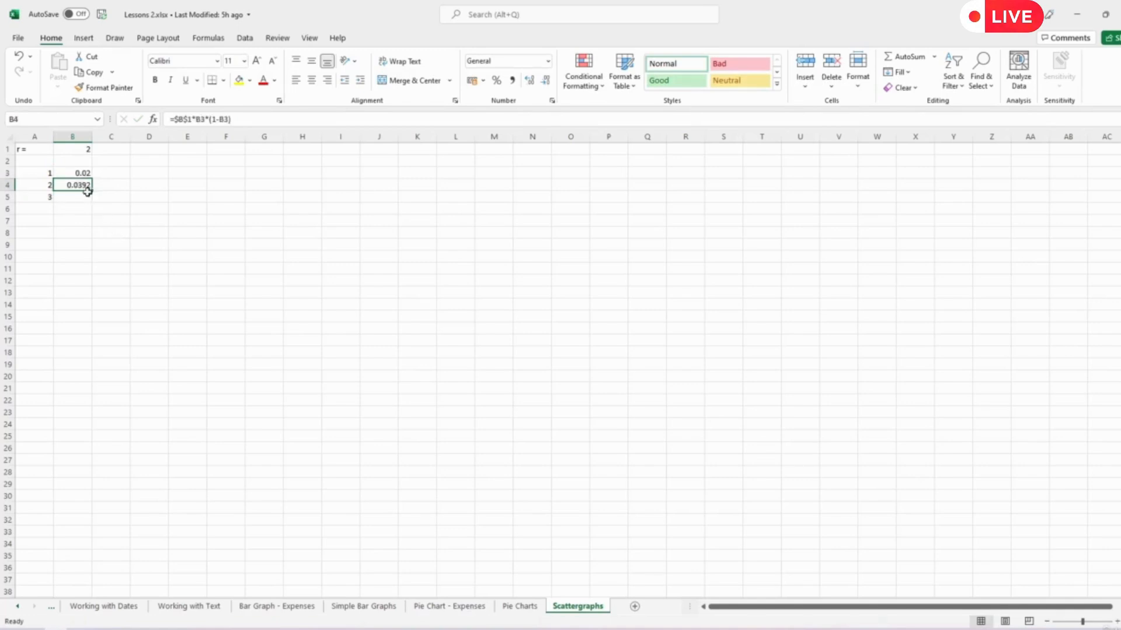
drag(92, 191, 95, 202)
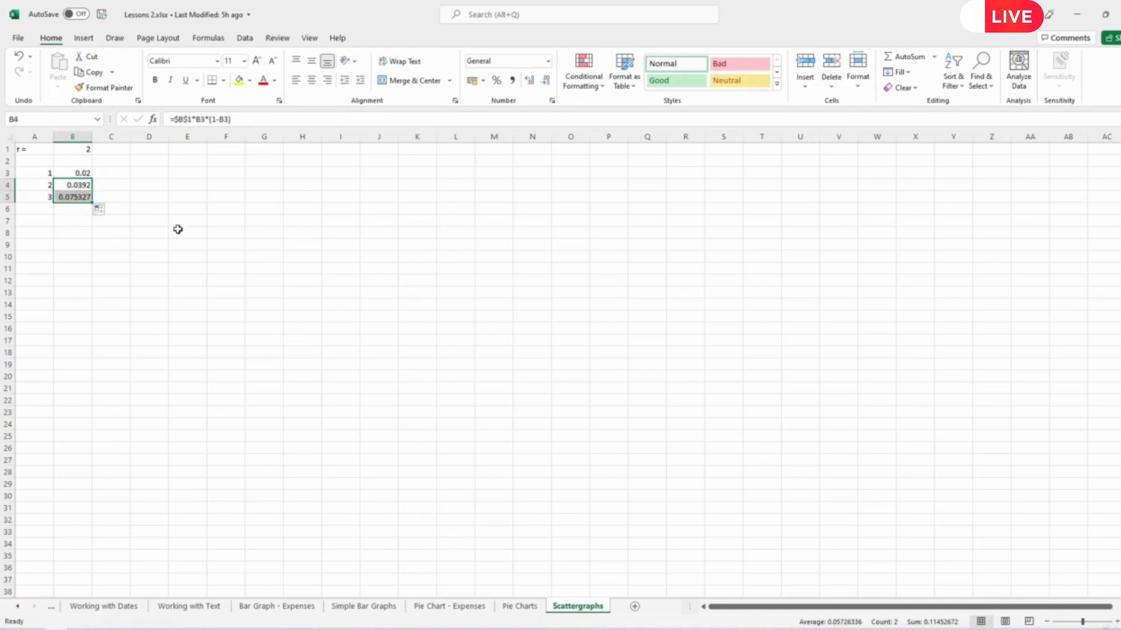
click(81, 197)
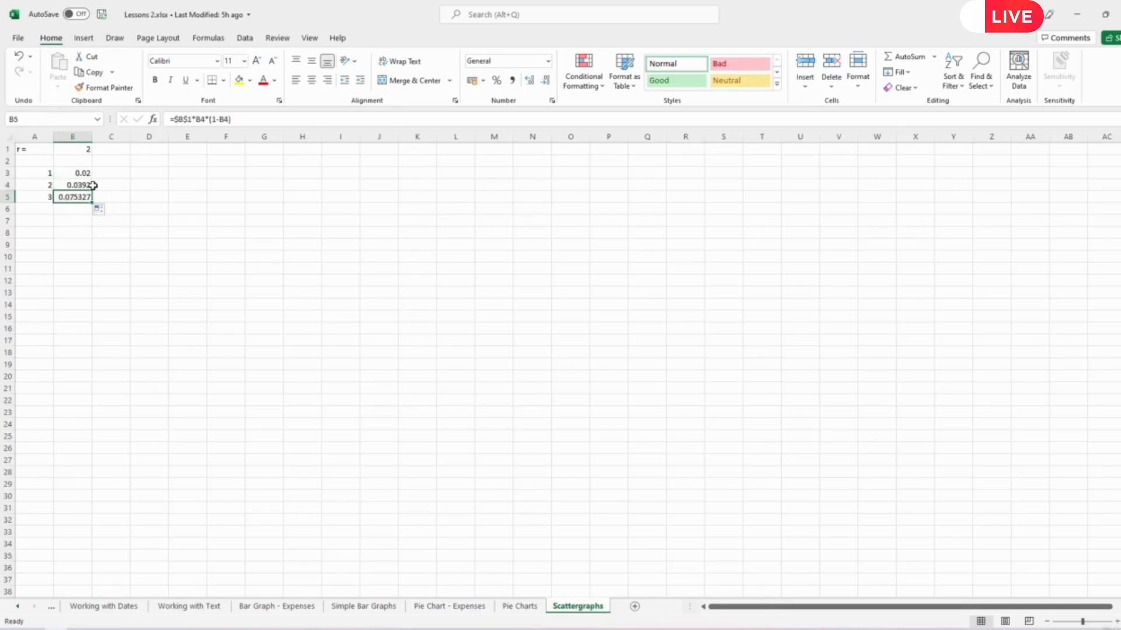
click(197, 120)
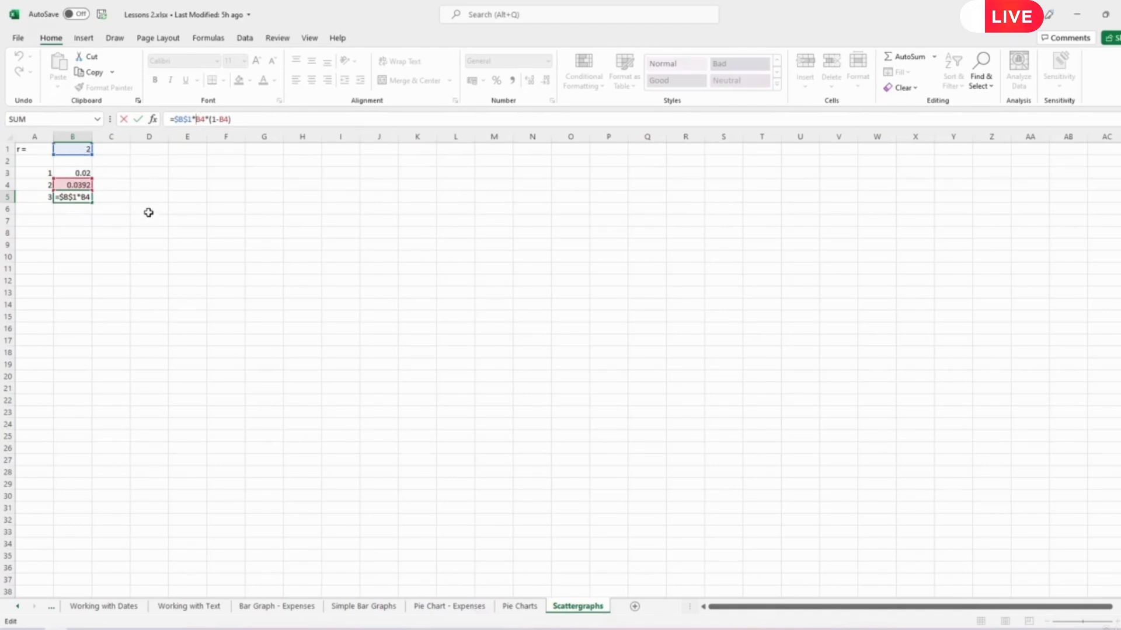
key(Return)
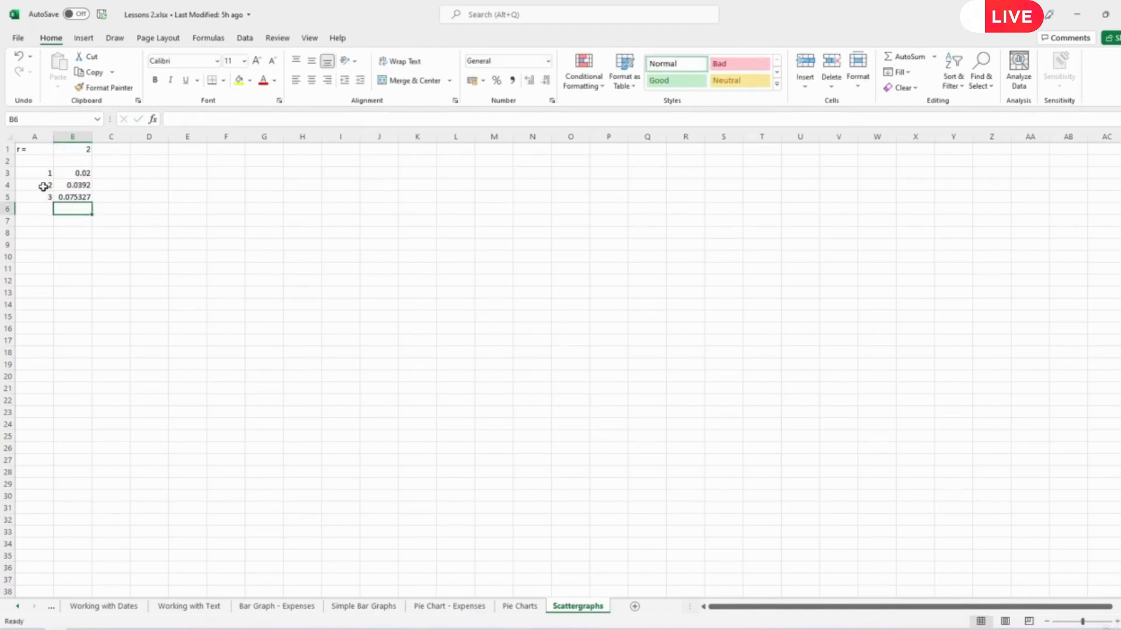
- Extend the number series and formula from rows 4 and 5 down to row 1002, so column A runs to 1000
mouse_move(43, 186)
mouse_down()
mouse_move(98, 210)
mouse_move(111, 625)
mouse_move(60, 358)
mouse_move(74, 107)
mouse_move(87, 143)
mouse_move(97, 353)
mouse_move(89, 248)
mouse_up()
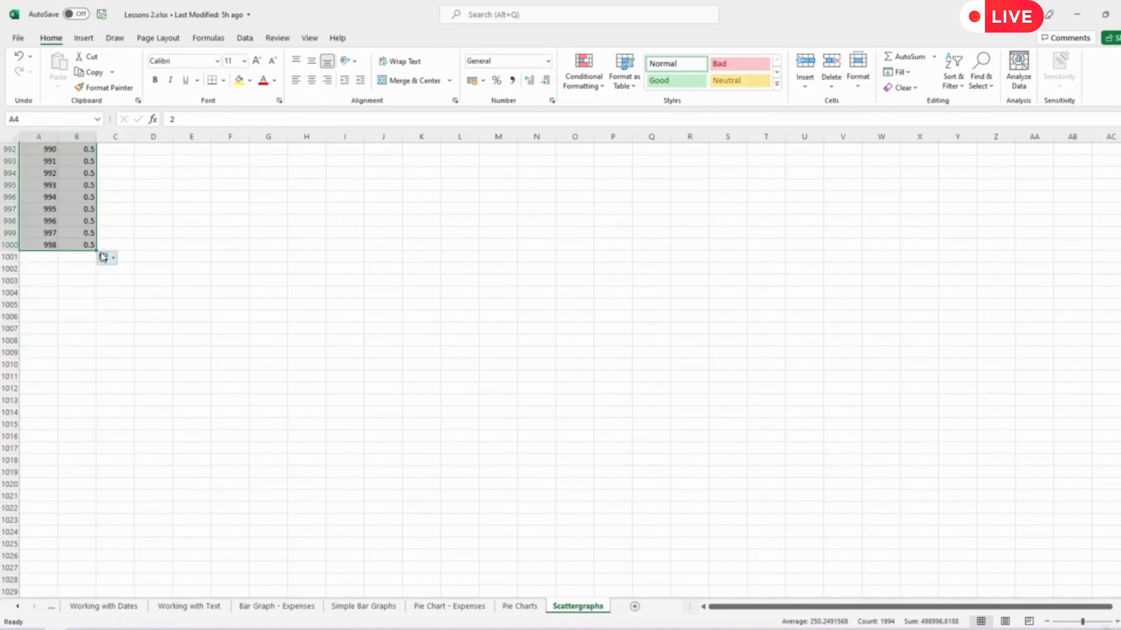
drag(96, 250, 94, 272)
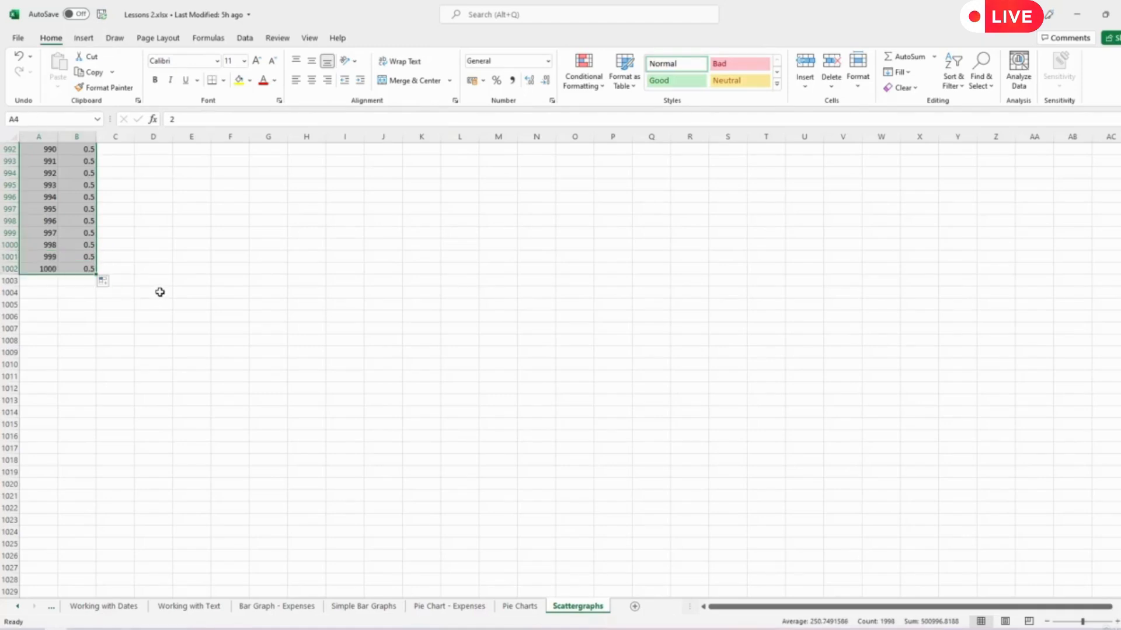
scroll(160, 292, up, 16)
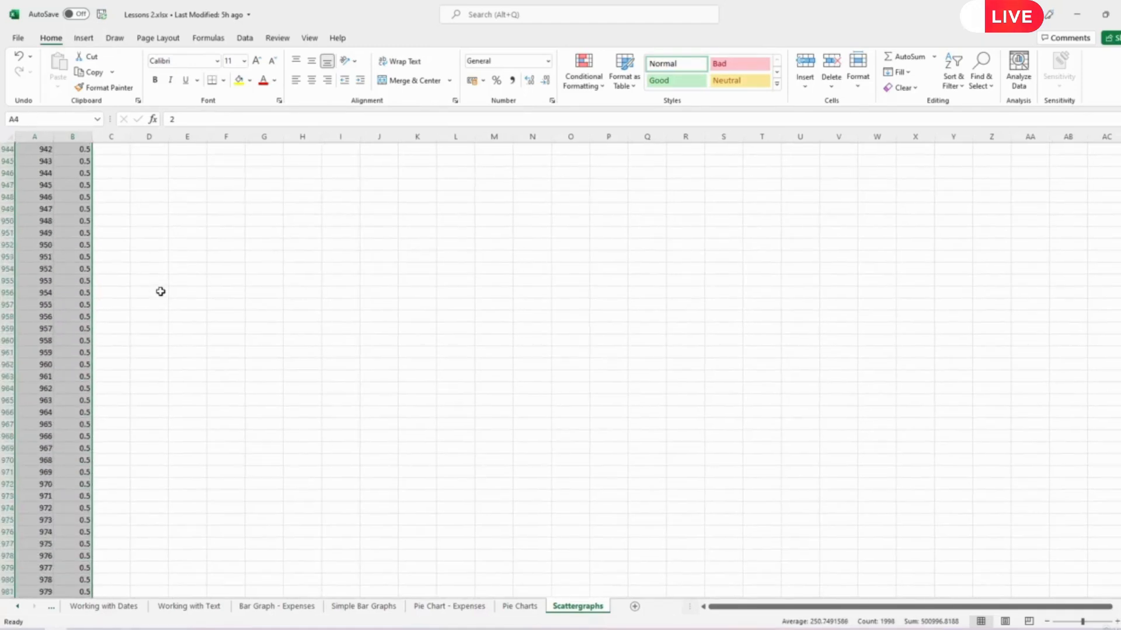
scroll(161, 291, up, 20)
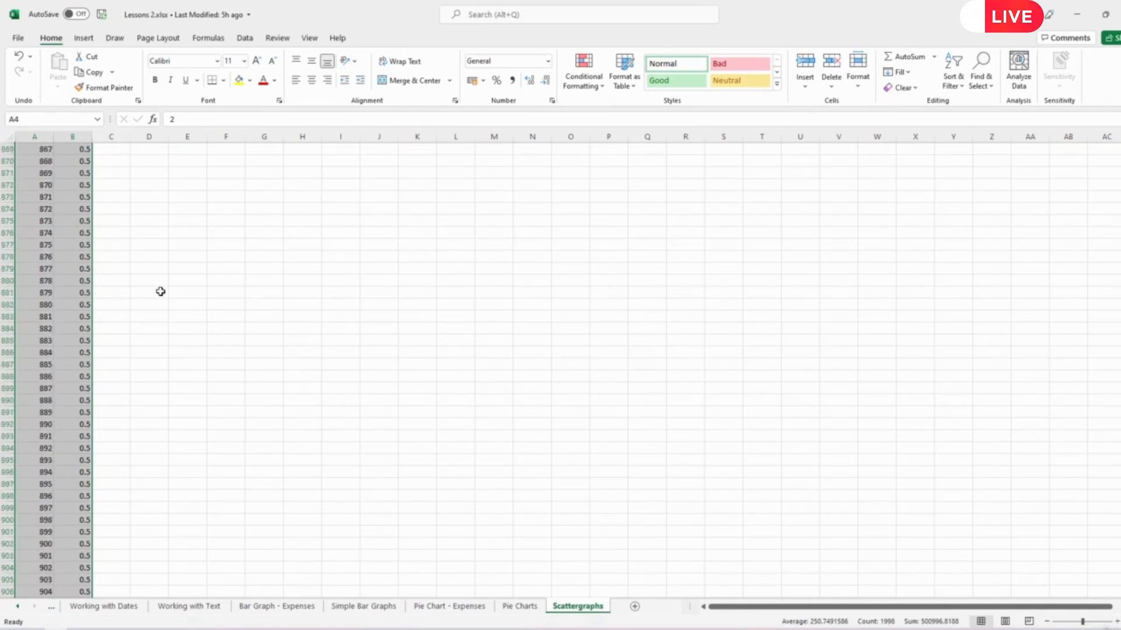
scroll(160, 291, up, 20)
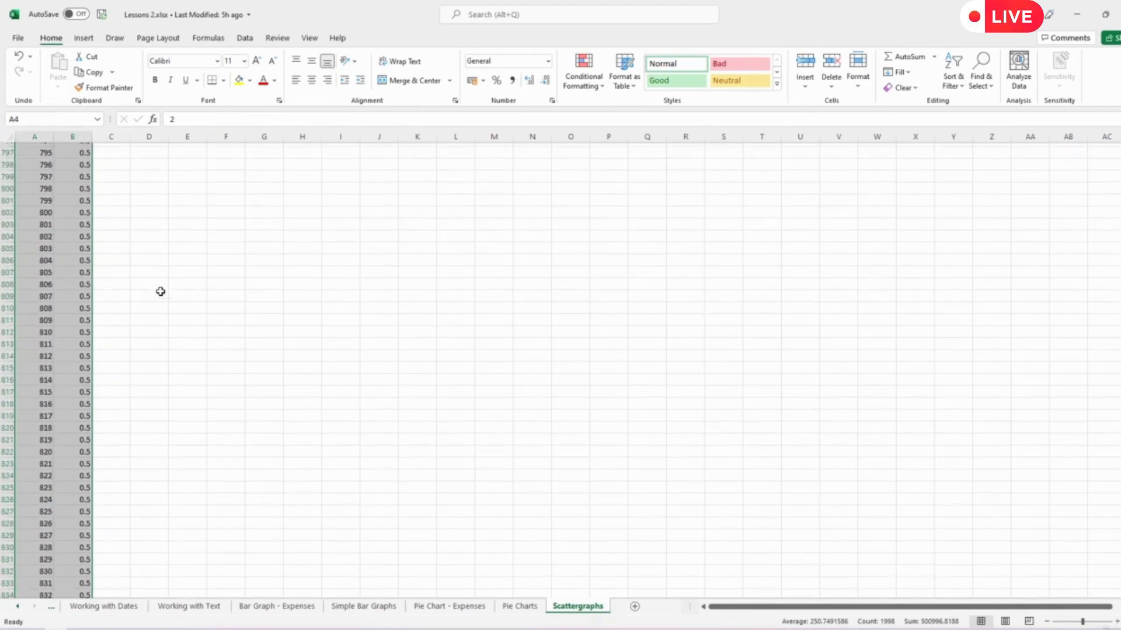
scroll(161, 291, up, 10)
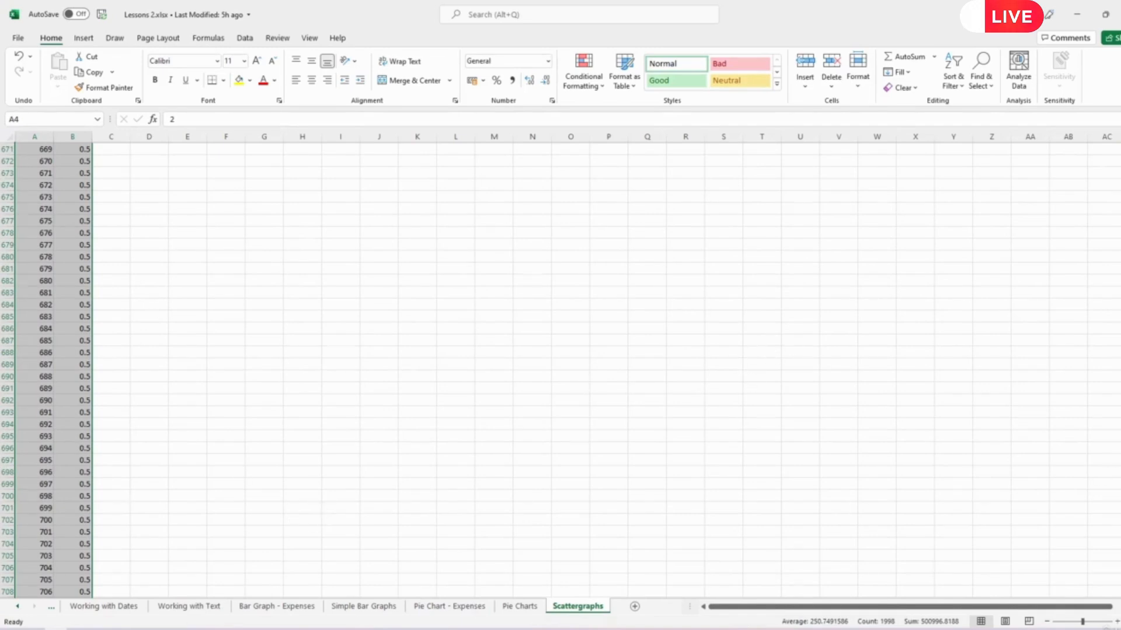
drag(1120, 452, 1120, 151)
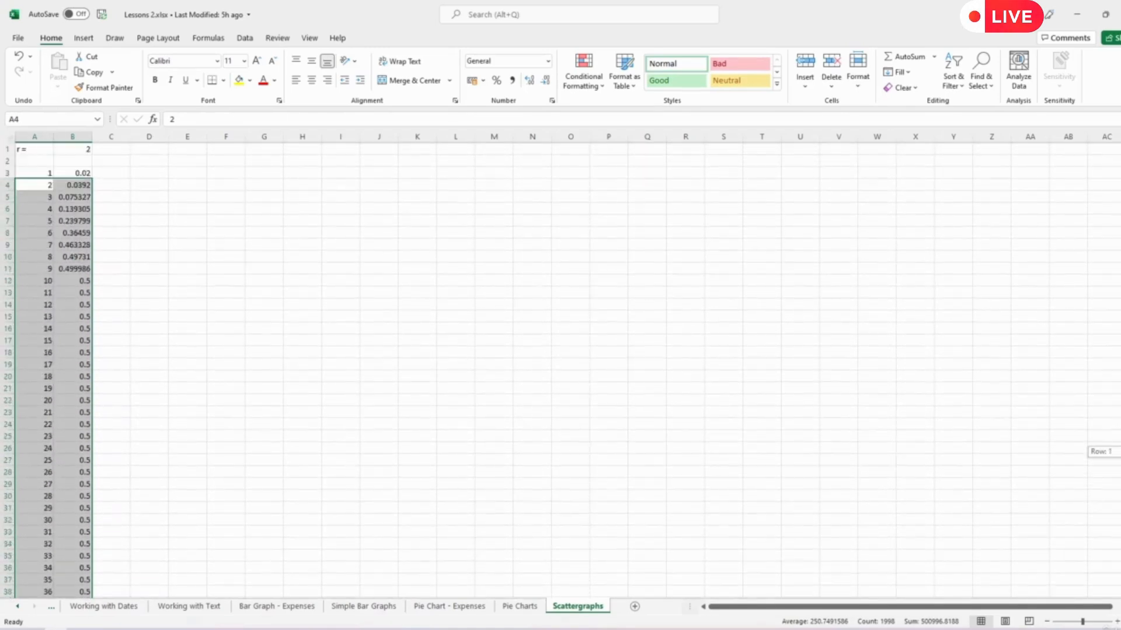
click(453, 350)
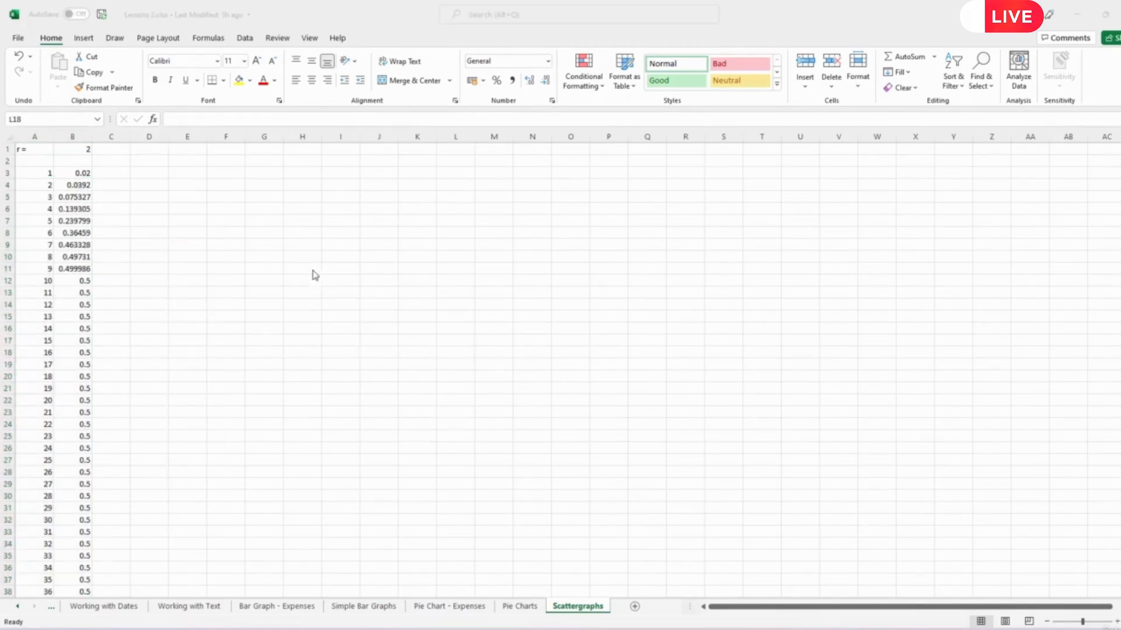
- Insert a markers-only scatter chart from the data in A3:B1002
click(85, 39)
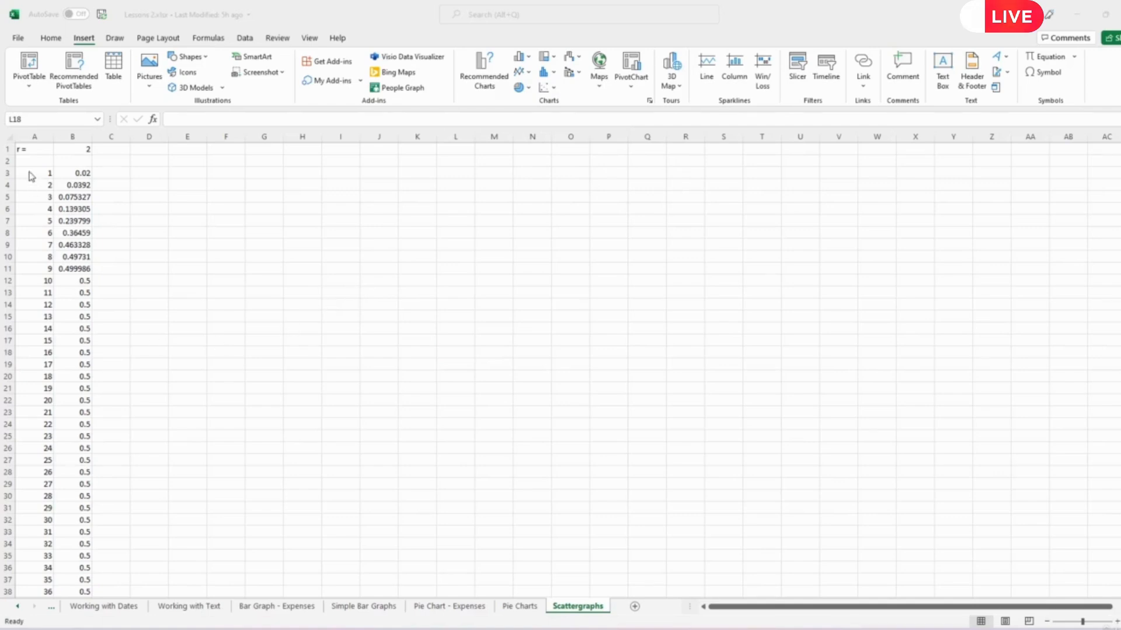
drag(33, 173, 83, 583)
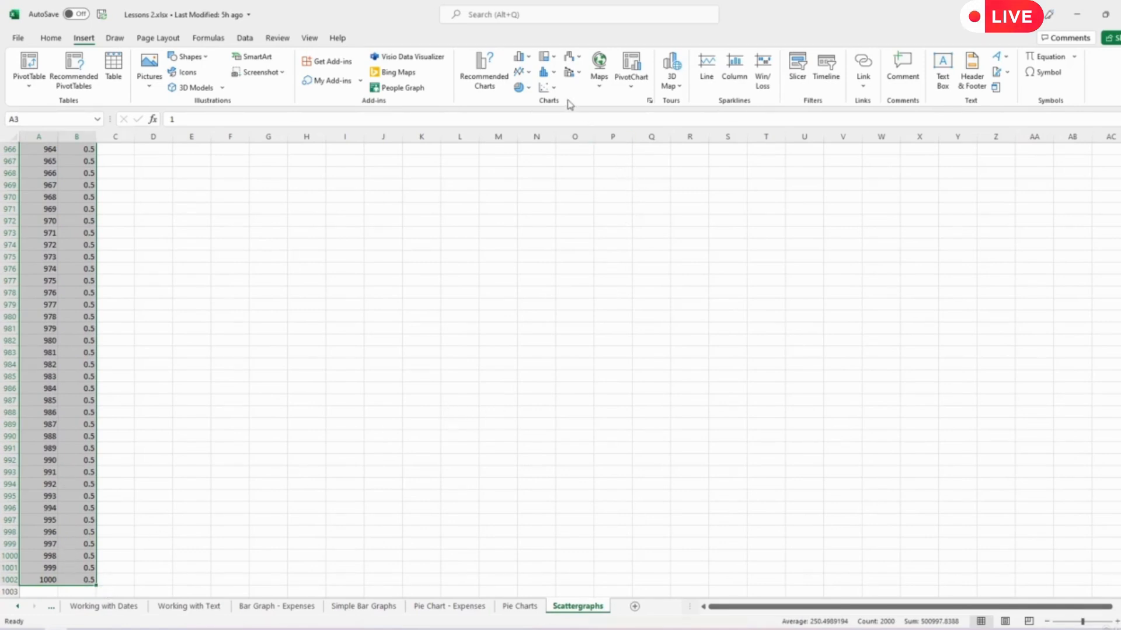
click(548, 88)
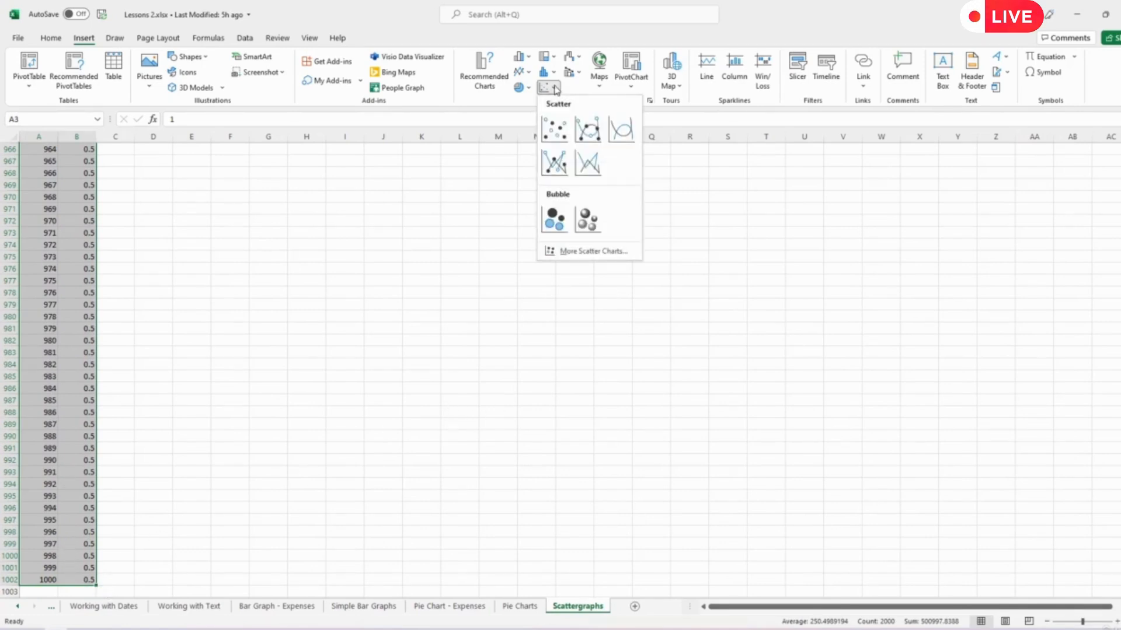
click(556, 131)
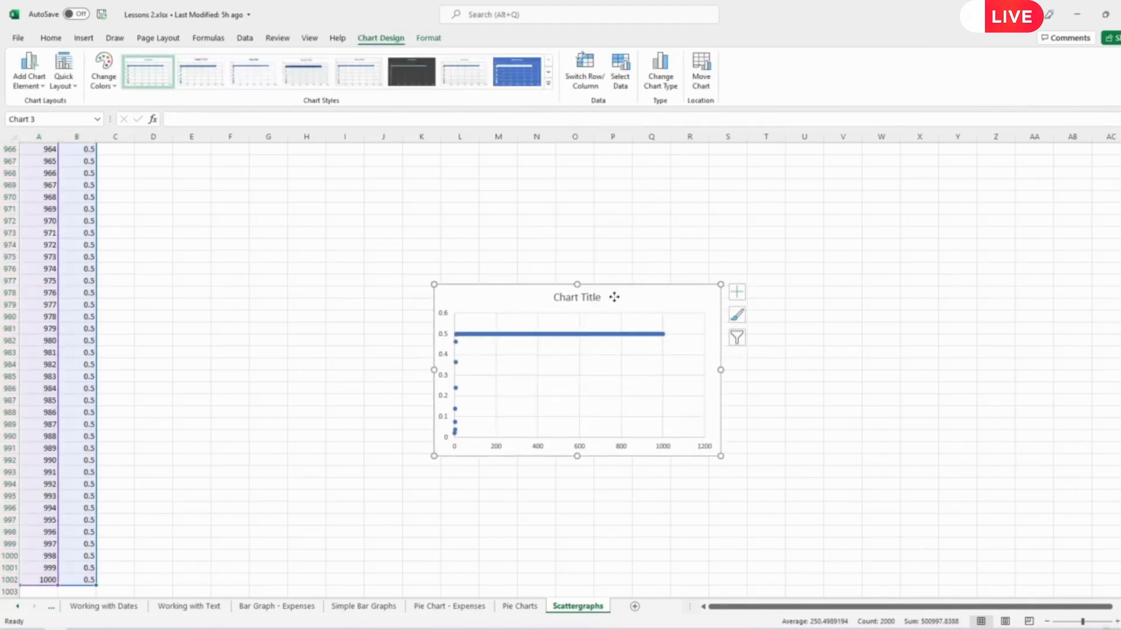
- Widen the scatter chart to about twice its width and position it across columns E to T
drag(613, 298, 486, 218)
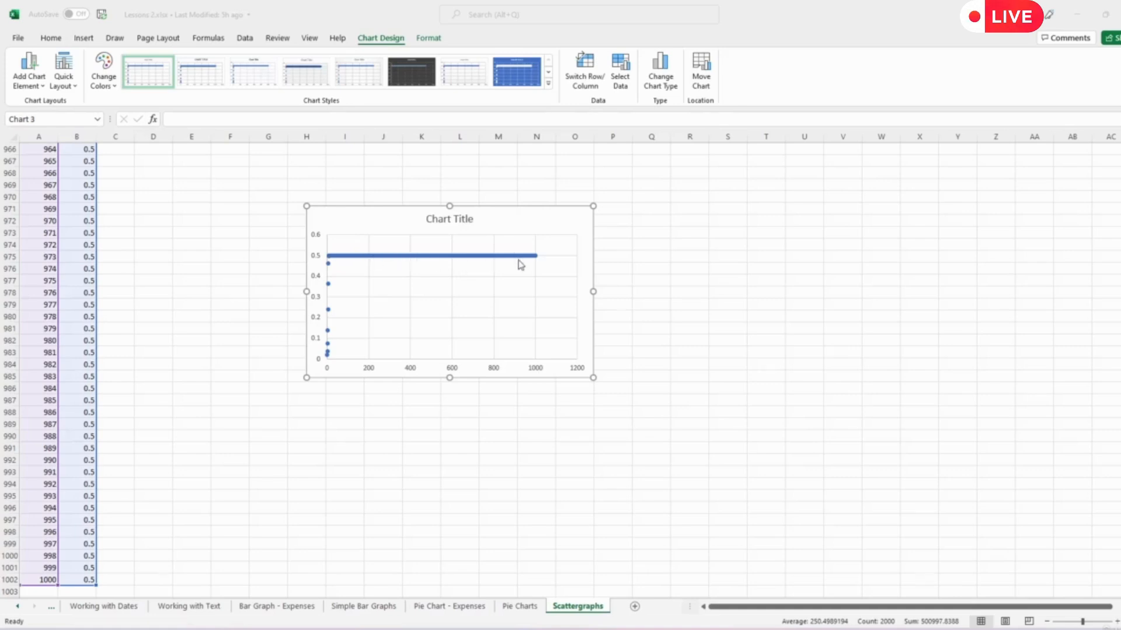
drag(593, 291, 886, 291)
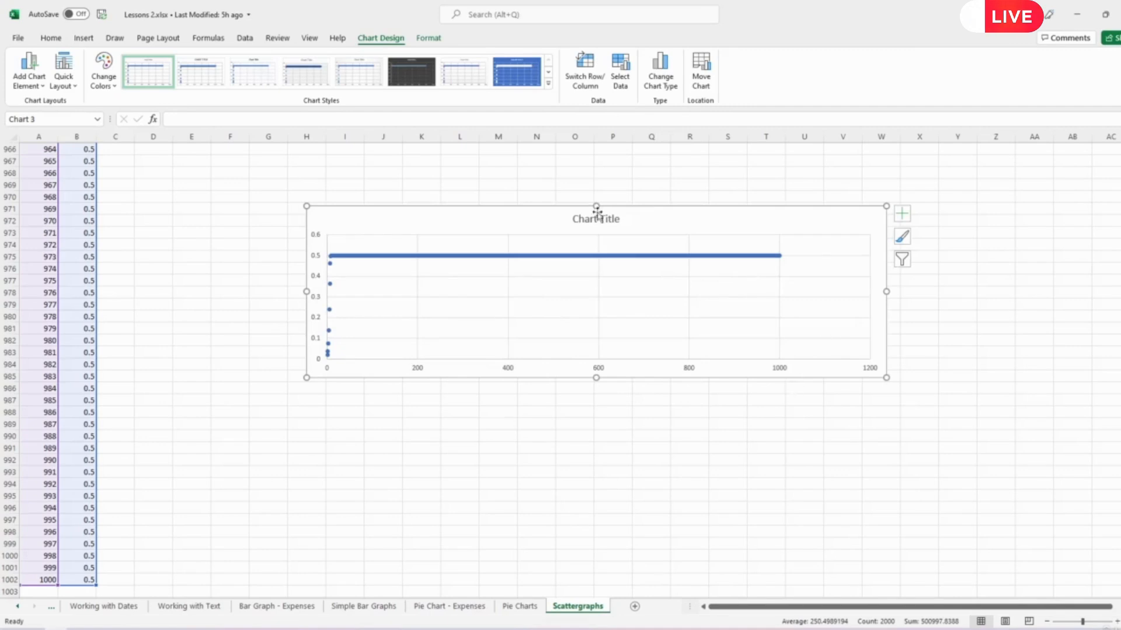
drag(650, 222, 536, 170)
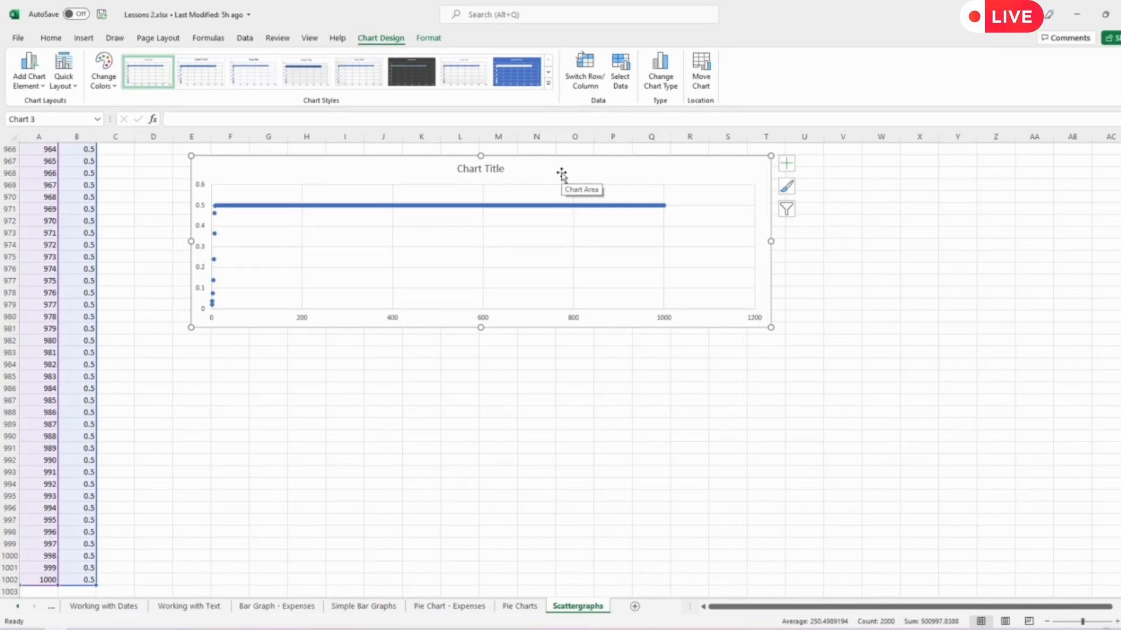
- Cut the scatter chart from the end of the data and paste it at cell D2
click(50, 37)
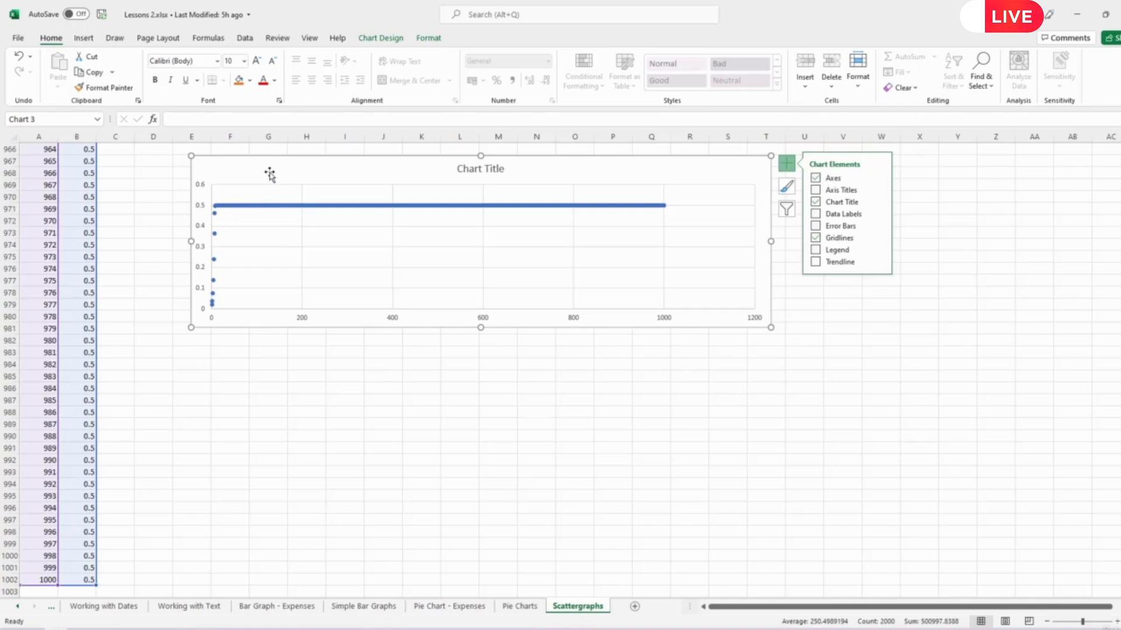
key(Delete)
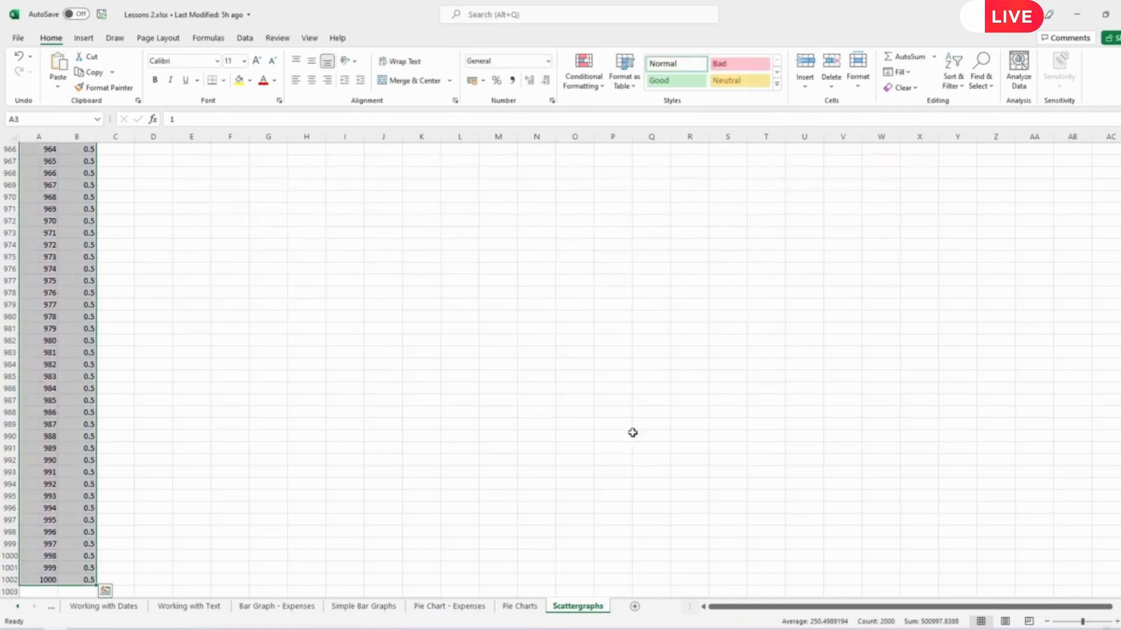
drag(1120, 582, 1119, 368)
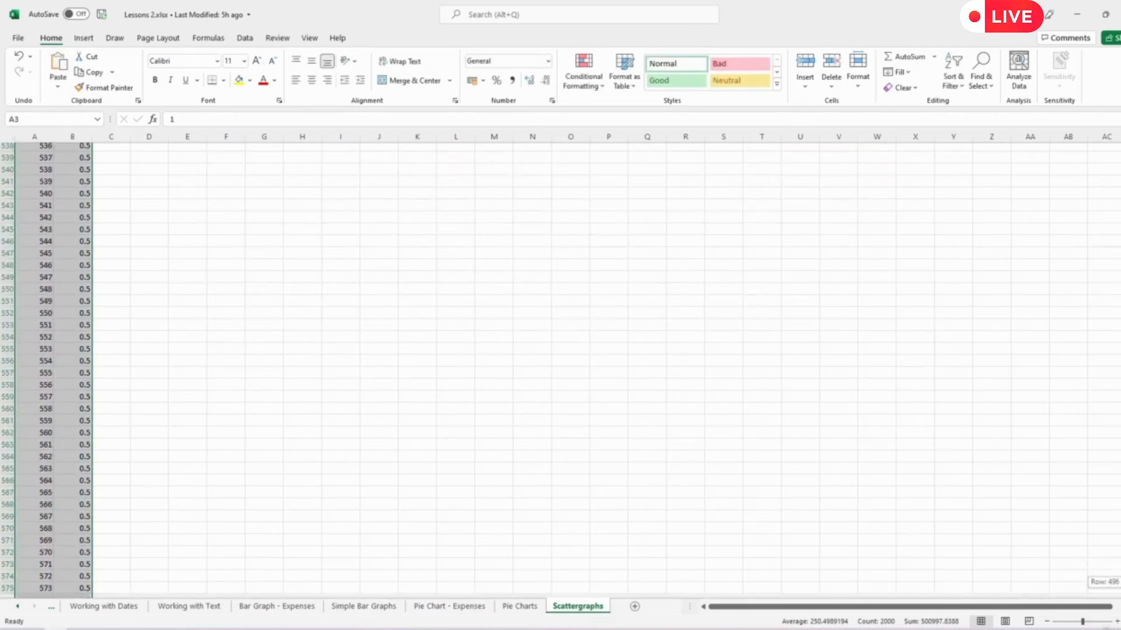
drag(1118, 582, 1117, 146)
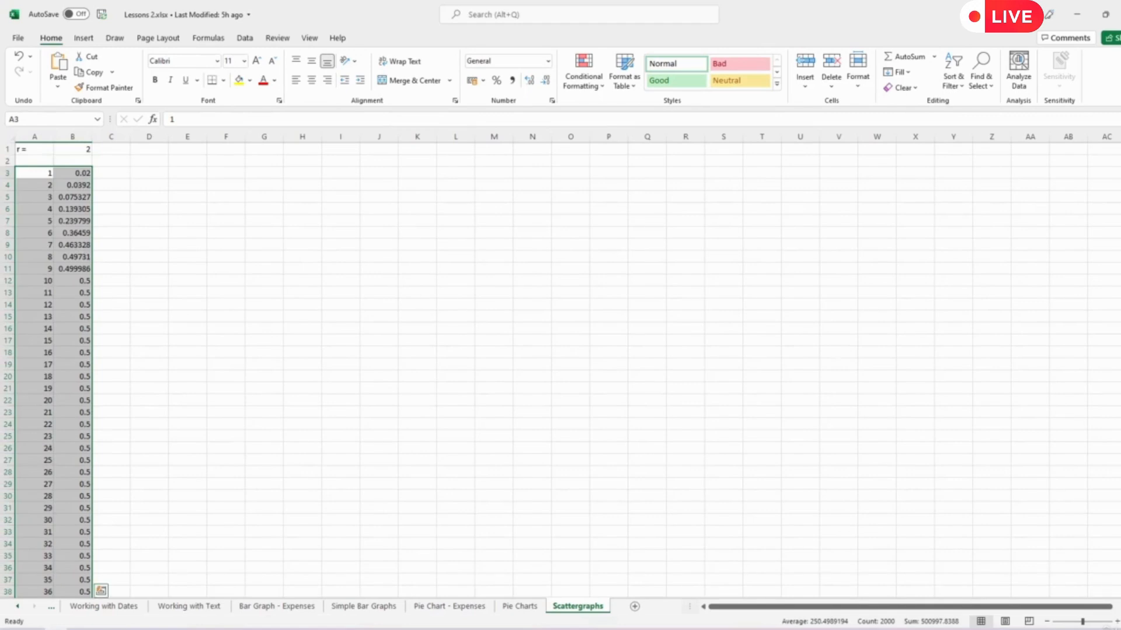
click(141, 159)
key(ctrl+v)
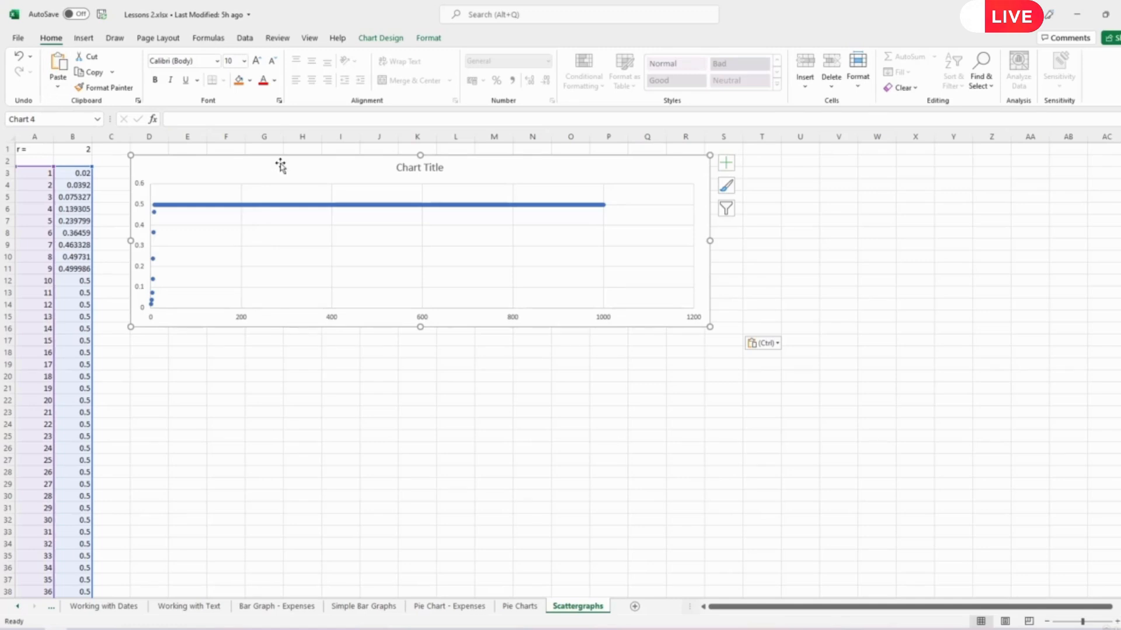
- Shift the chart down to start at row 3, then resize it to span columns D to U and end at row 15
mouse_move(279, 168)
mouse_down()
mouse_move(327, 177)
mouse_move(281, 173)
mouse_up()
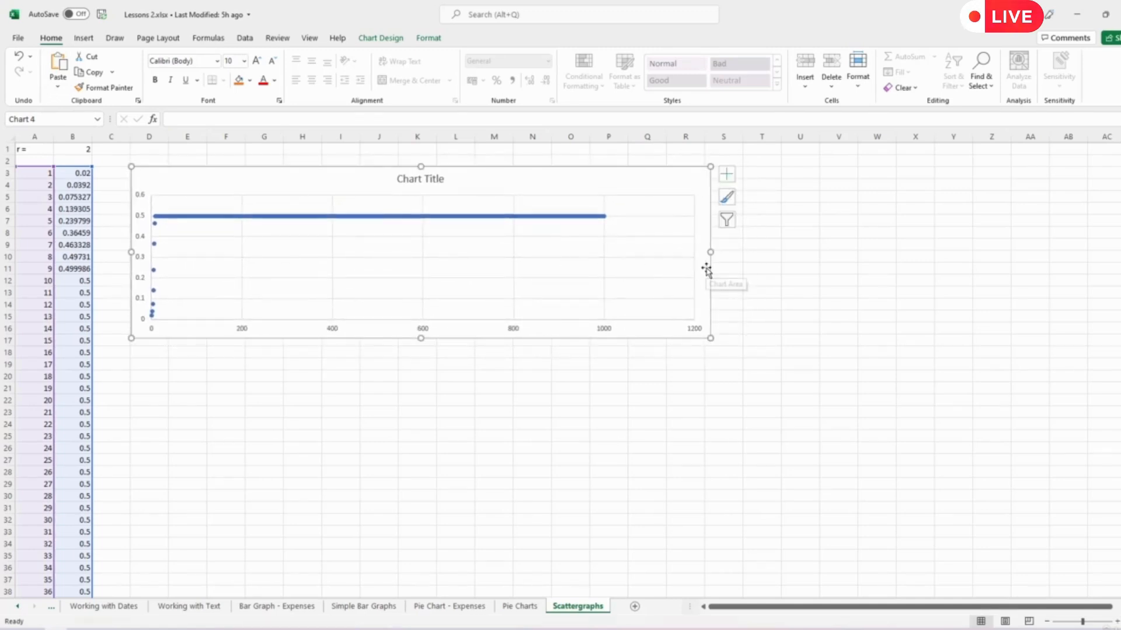
drag(711, 251, 819, 254)
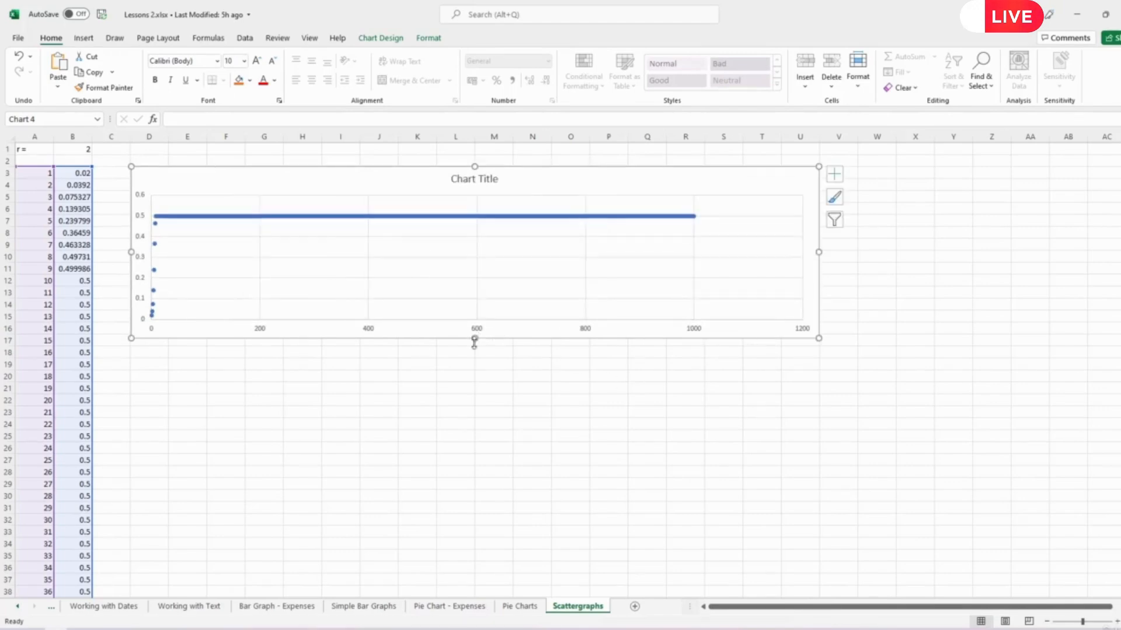
drag(476, 340, 478, 322)
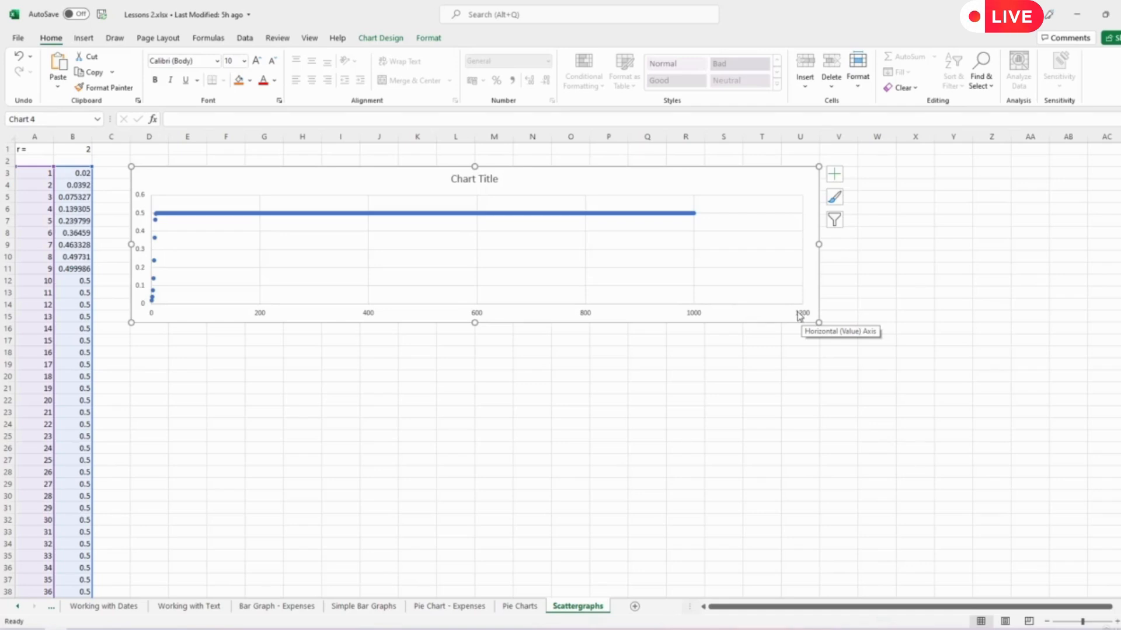
- Set the maximum bound of the chart's horizontal axis to 1000 and close the axis formatting options
click(699, 316)
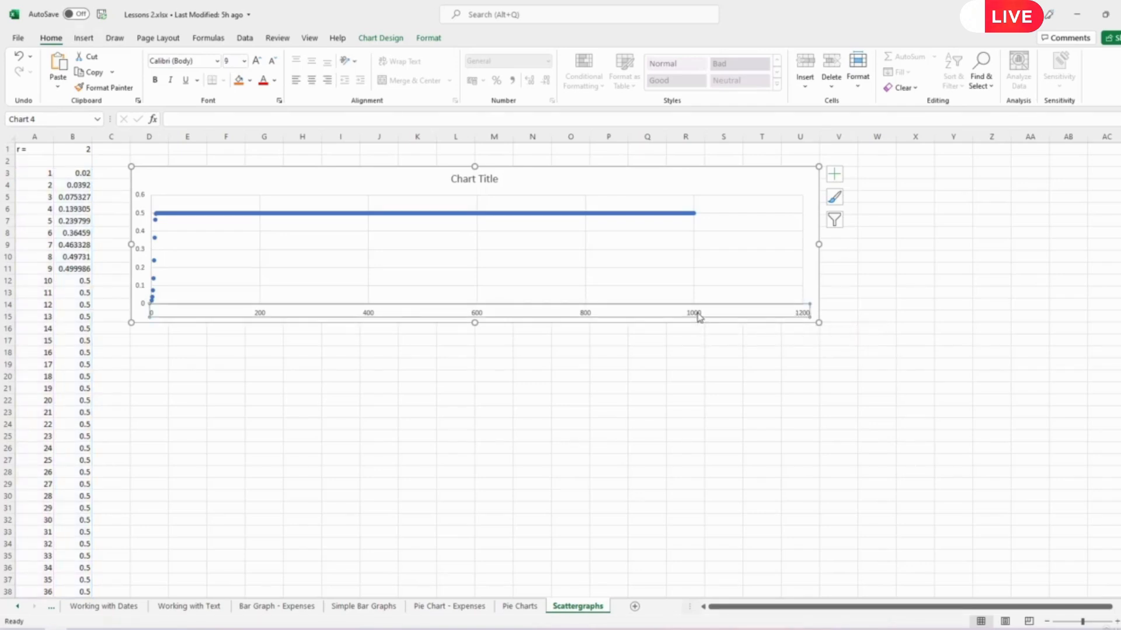
double_click(698, 315)
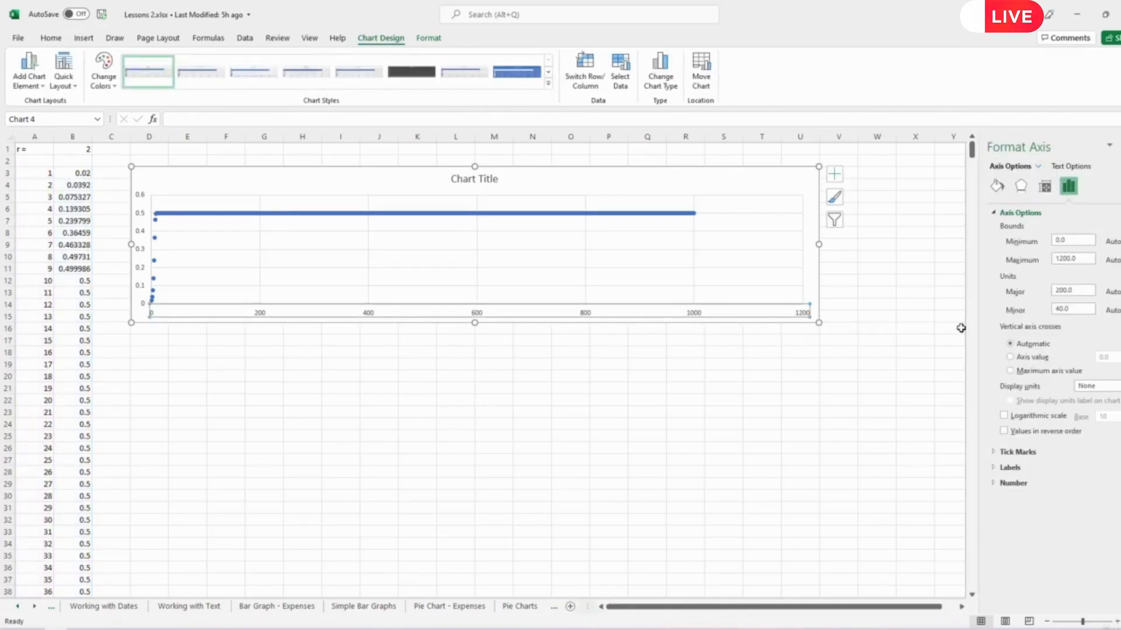
click(1064, 258)
click(1071, 293)
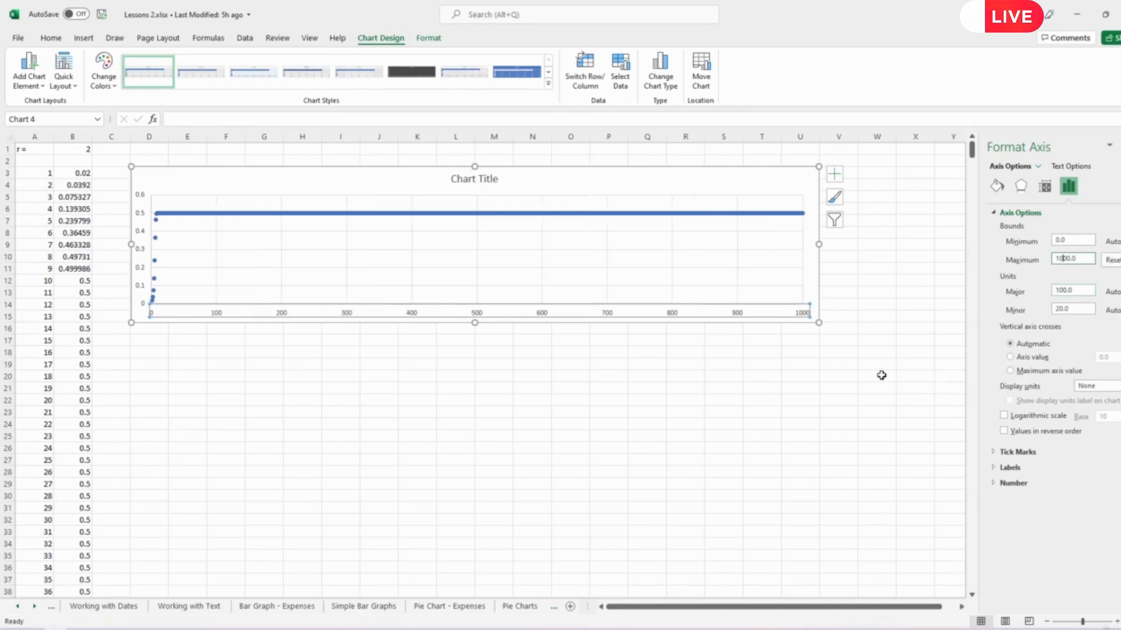
click(1120, 145)
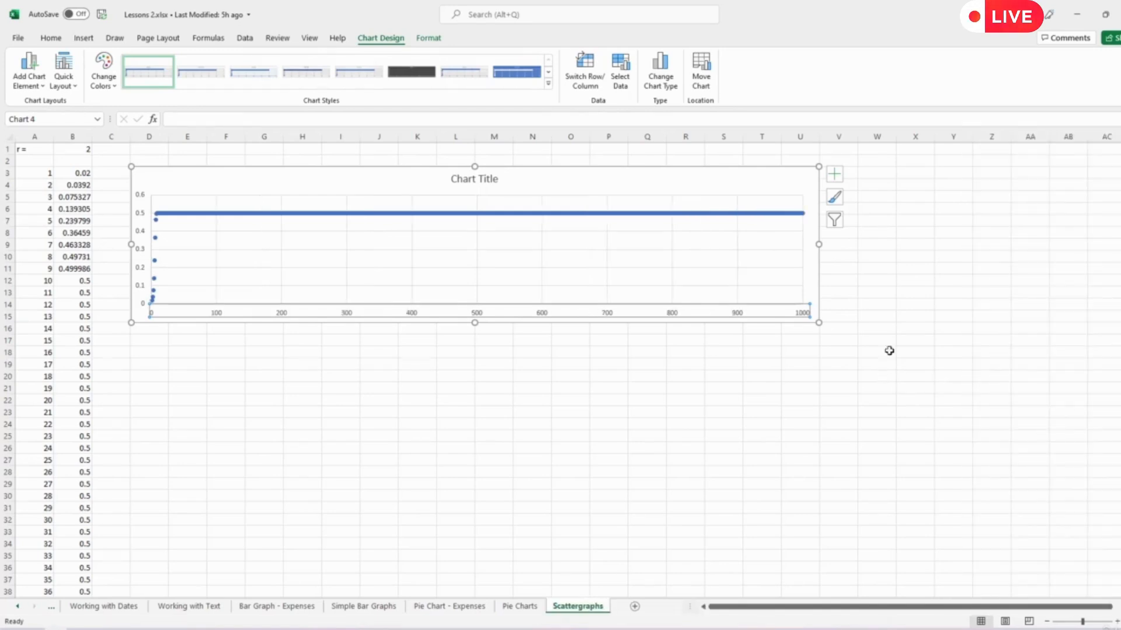
- Delete the title from the scatter chart
click(675, 412)
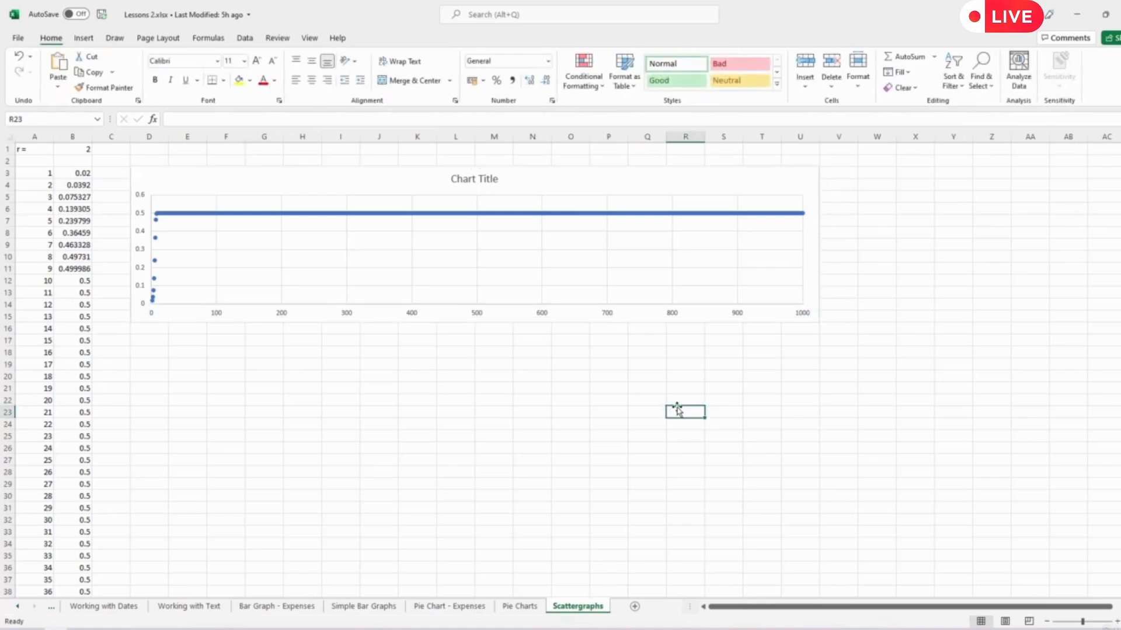
click(470, 178)
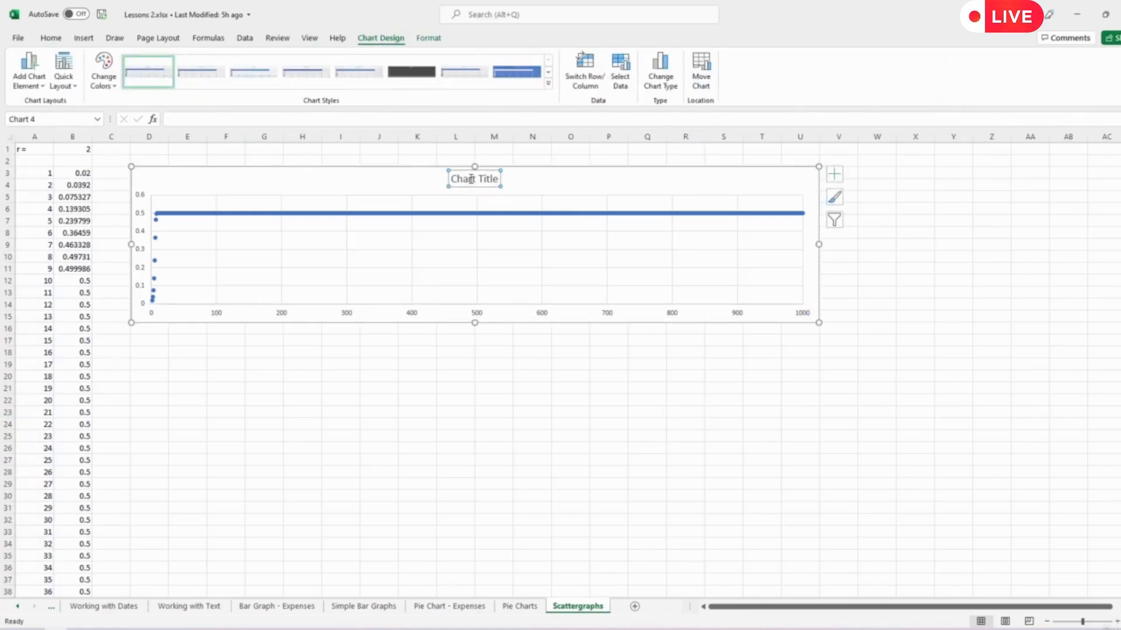
key(Delete)
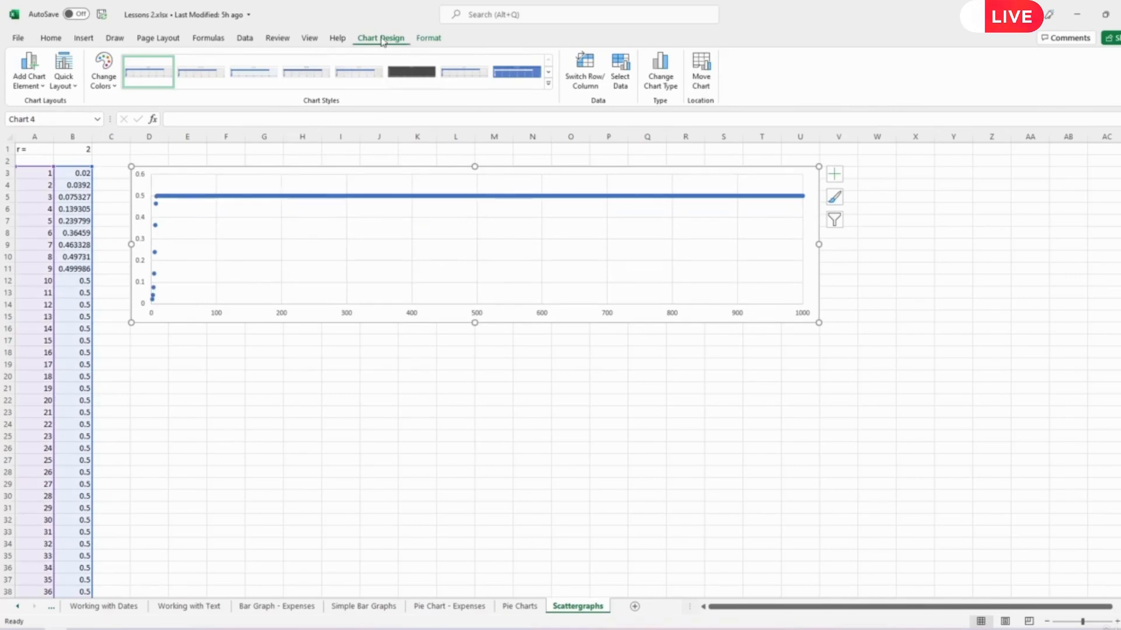
- Fill the chart area with black and set the chart's text fill to white
click(431, 39)
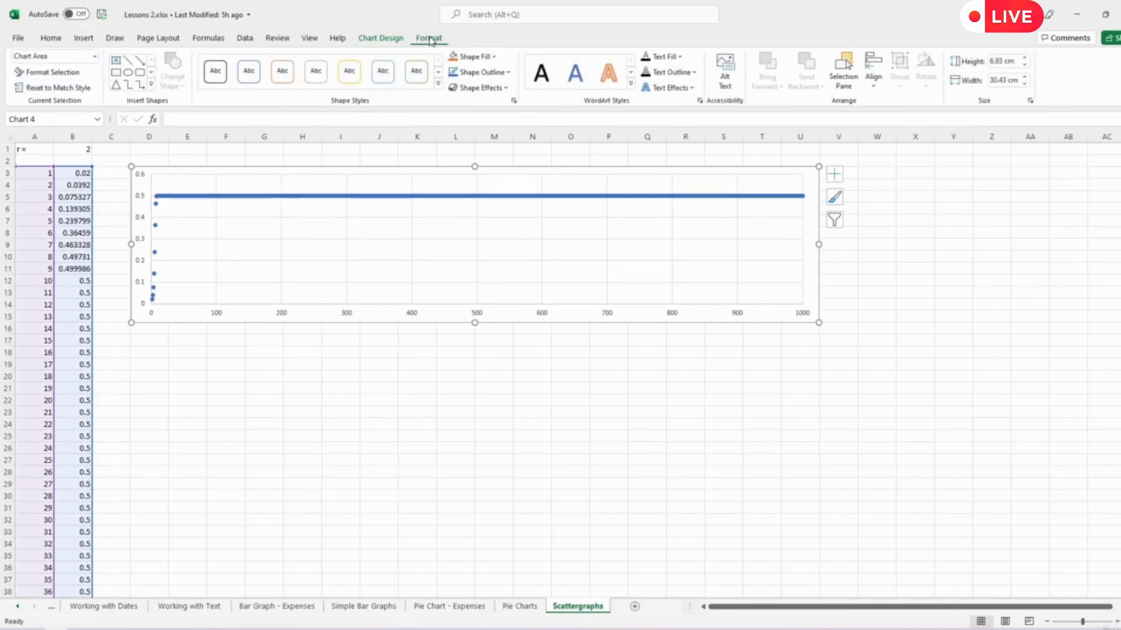
click(493, 57)
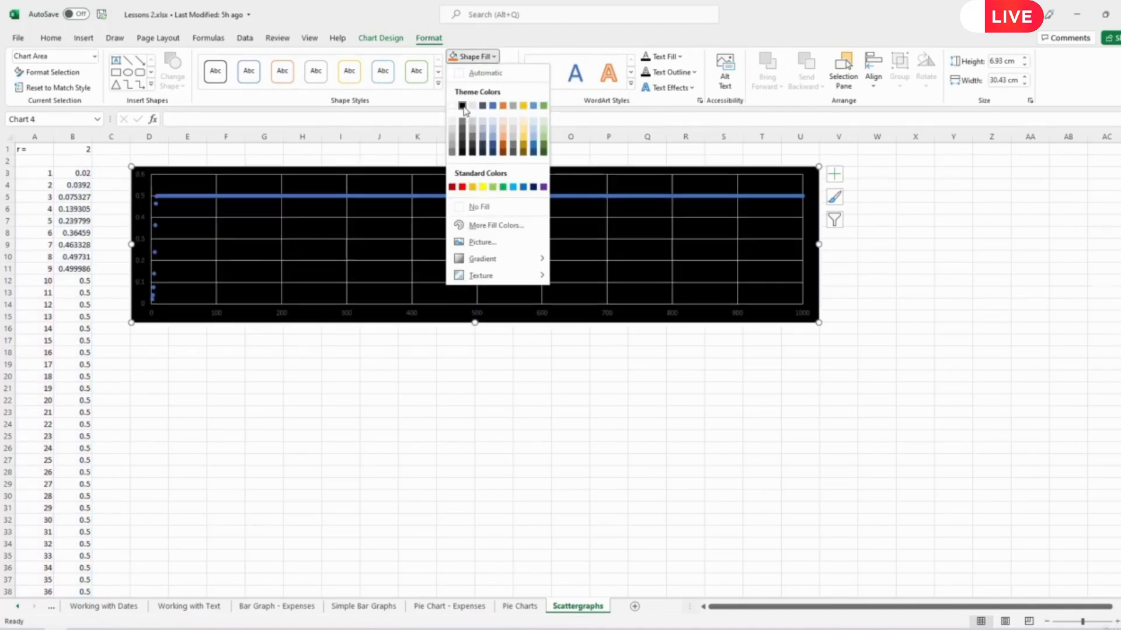
click(461, 107)
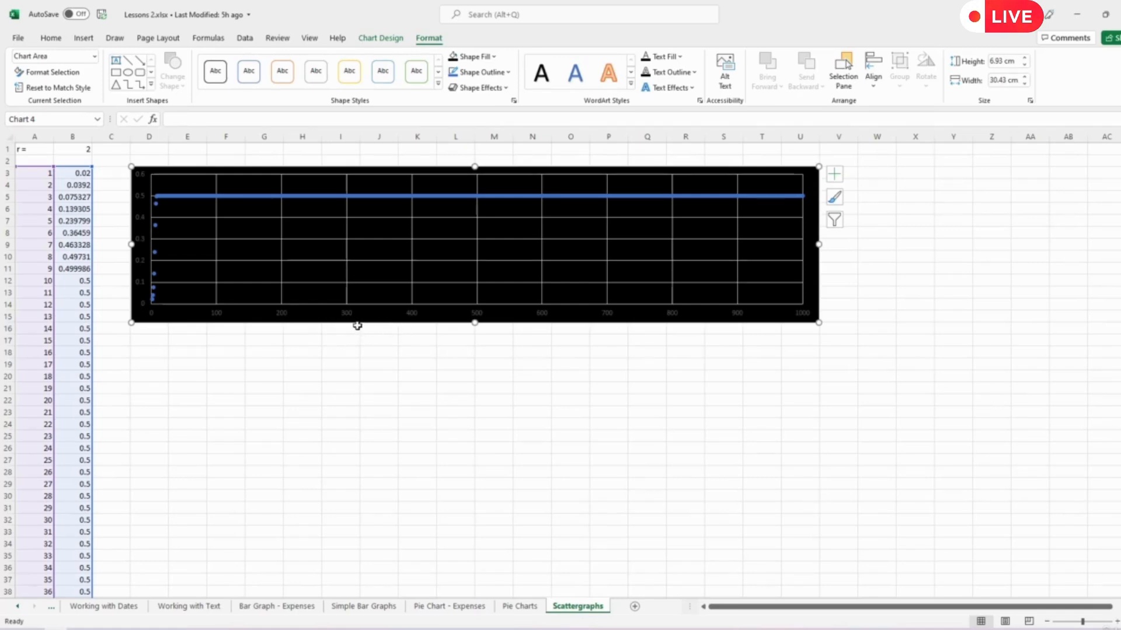
click(681, 56)
click(646, 105)
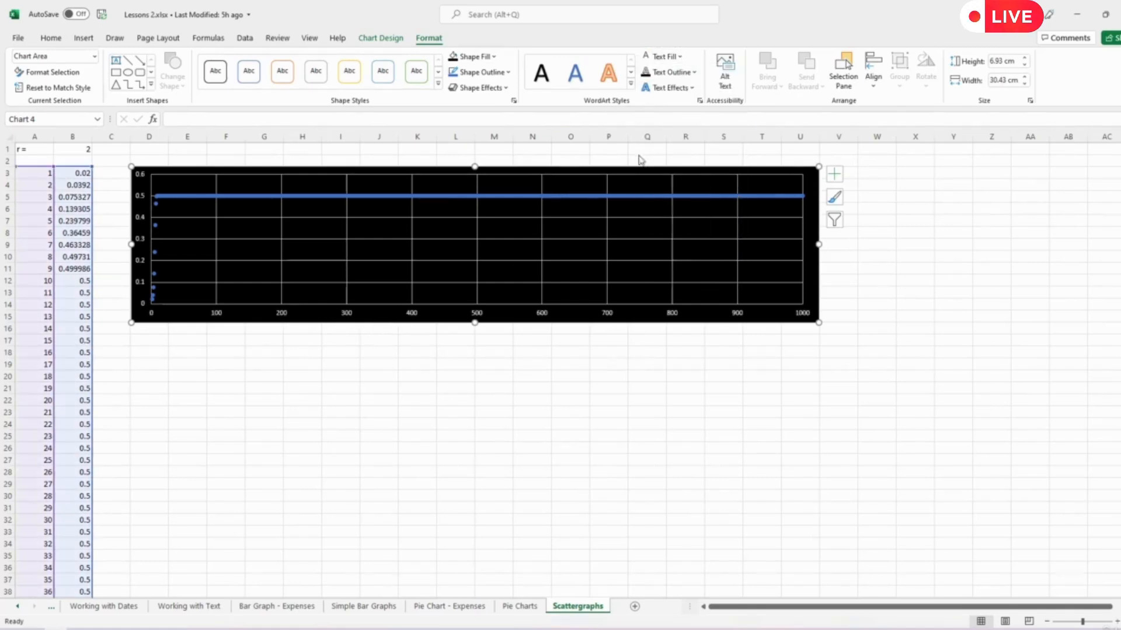
click(593, 364)
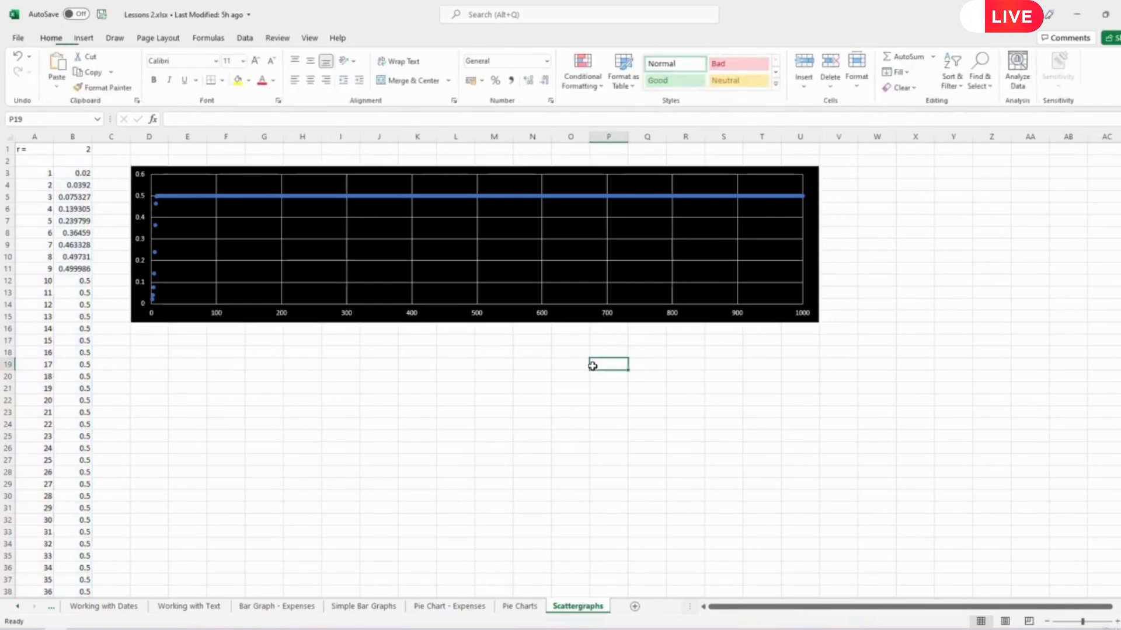
- Fill the chart's plot area with dark gray
click(253, 176)
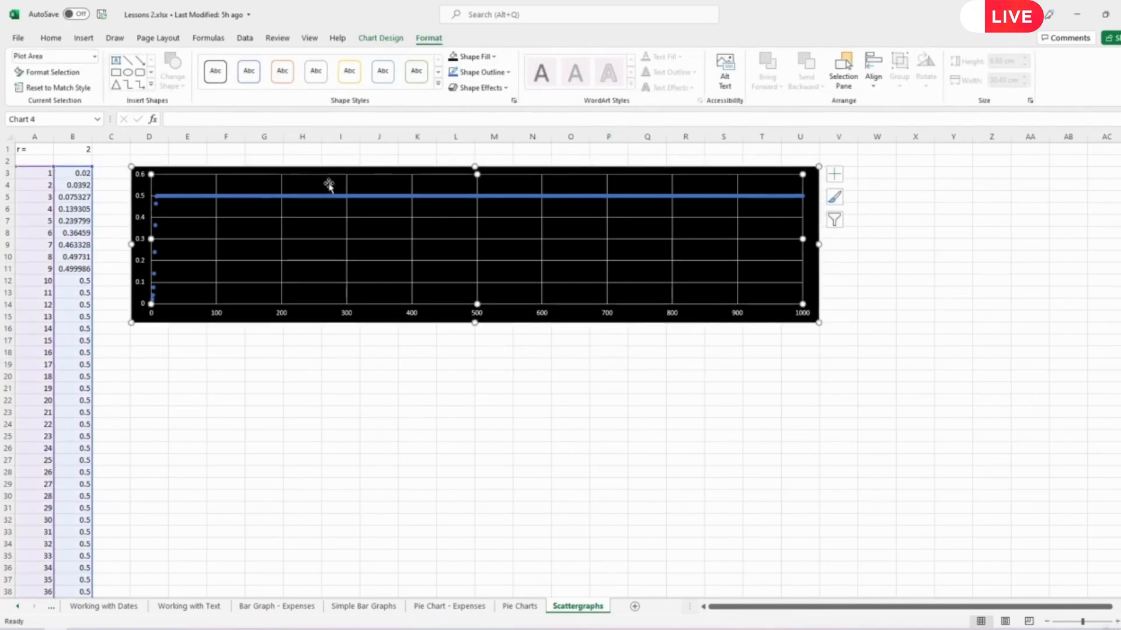
click(493, 57)
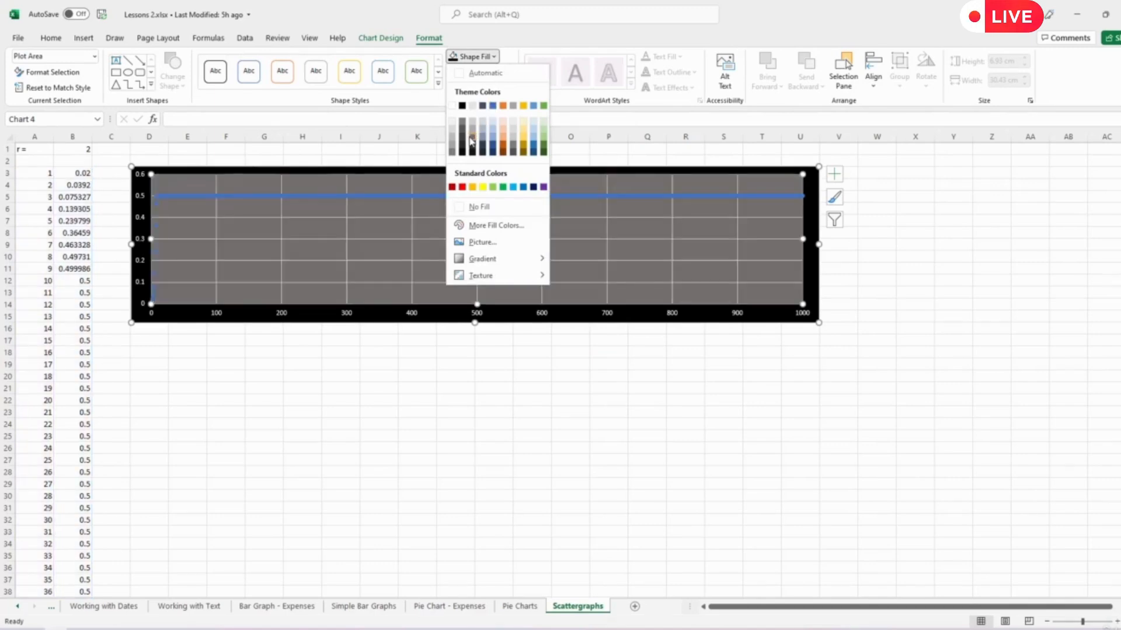
click(474, 147)
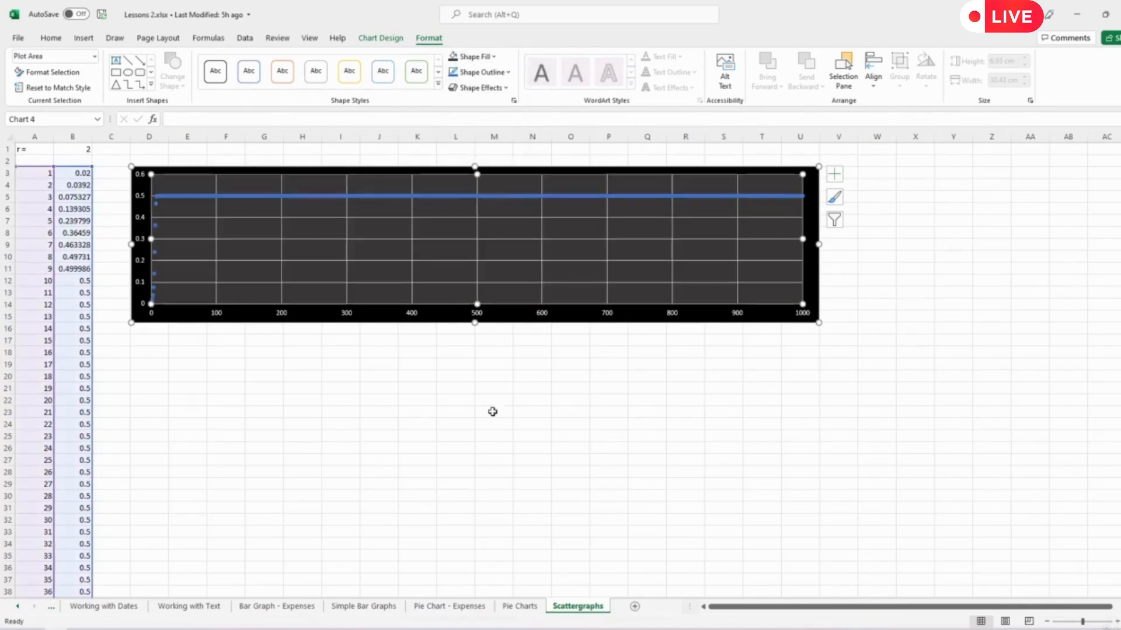
click(496, 434)
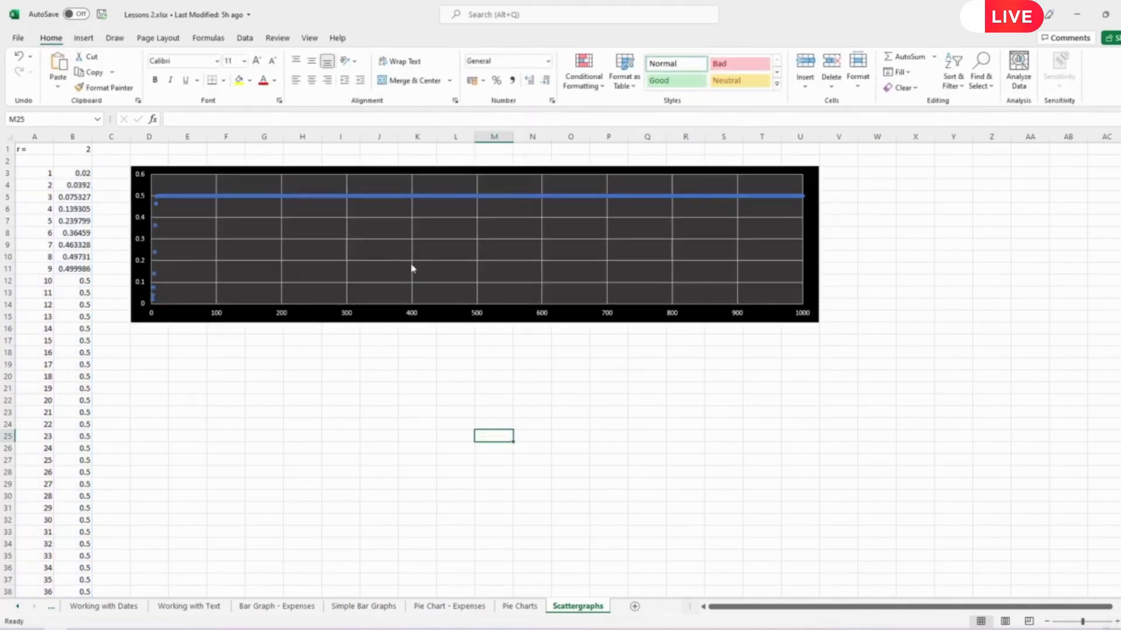
- Give the plotted data series a dark green outline so its points are joined by a line
click(383, 197)
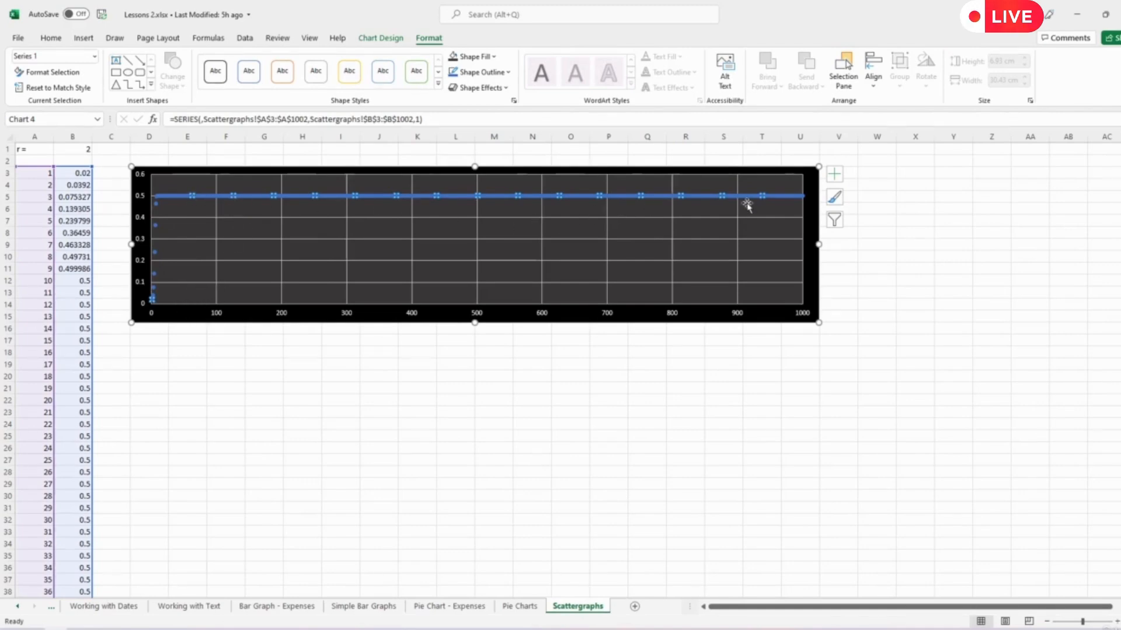
click(510, 73)
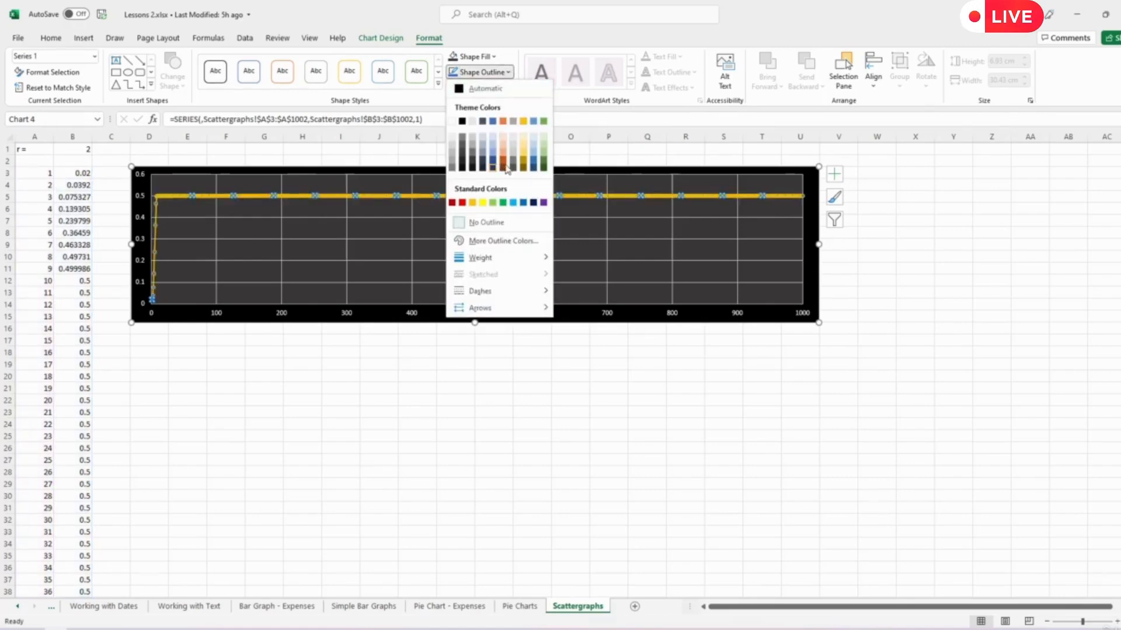
click(543, 163)
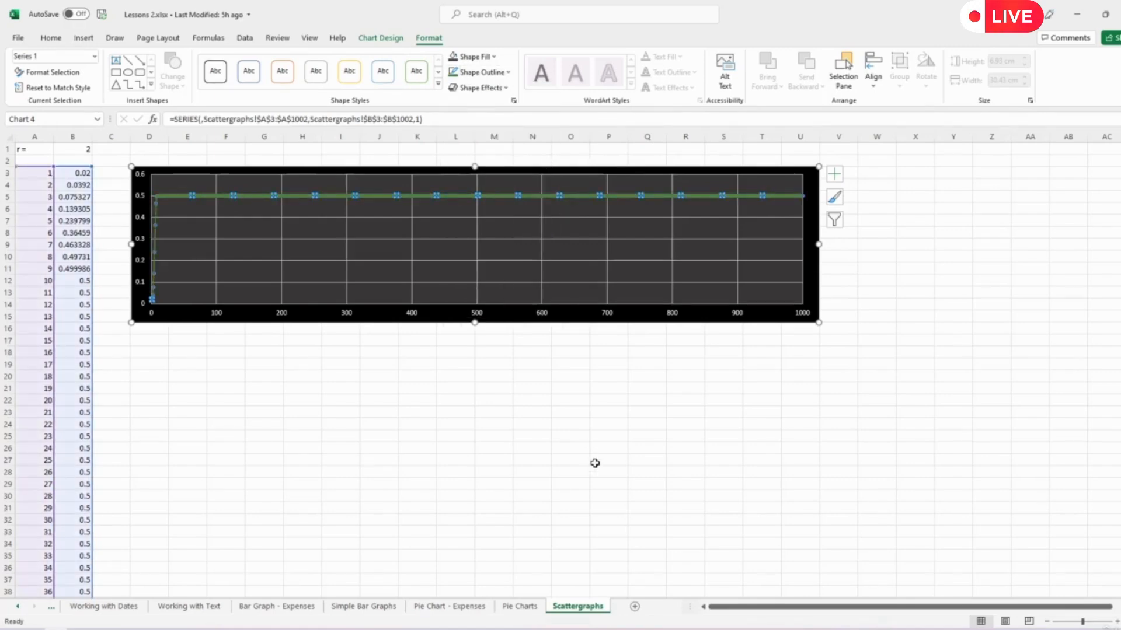
click(593, 460)
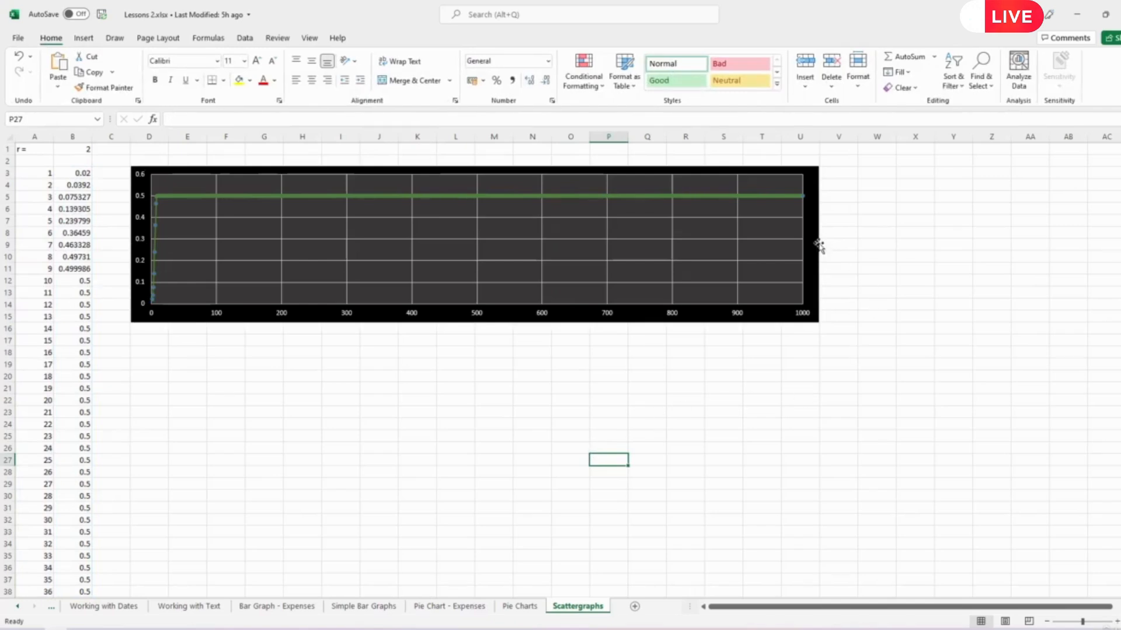
- Resize the chart to about 33.9 cm wide and 5.9 cm high, spanning columns D to W and ending at row 13
drag(818, 245, 898, 243)
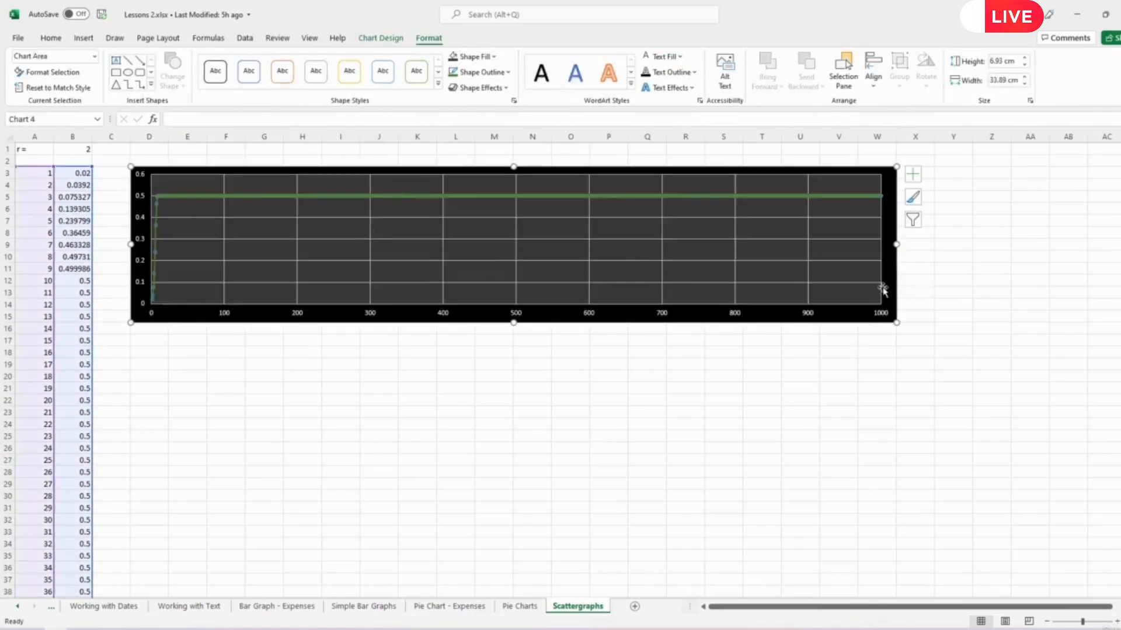
drag(513, 326, 526, 298)
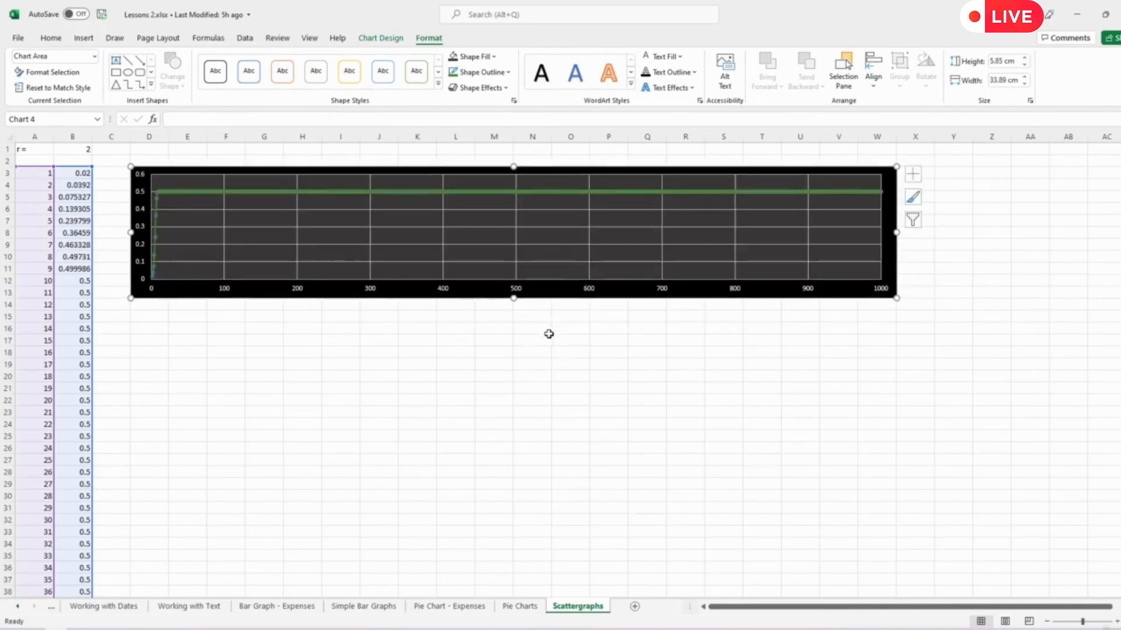
click(547, 351)
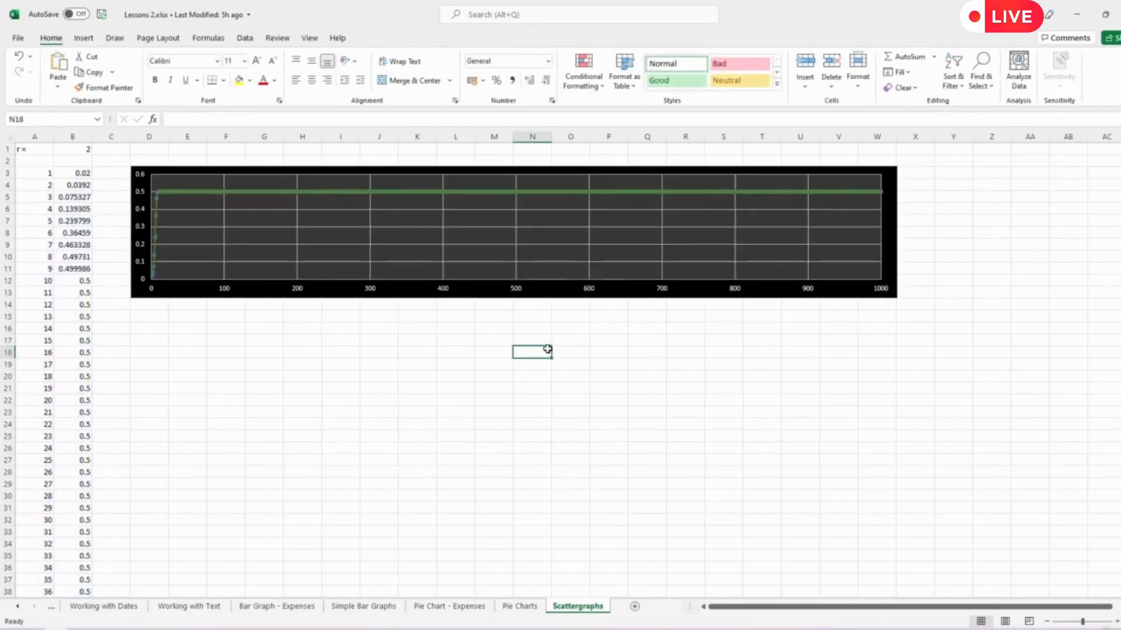
click(186, 289)
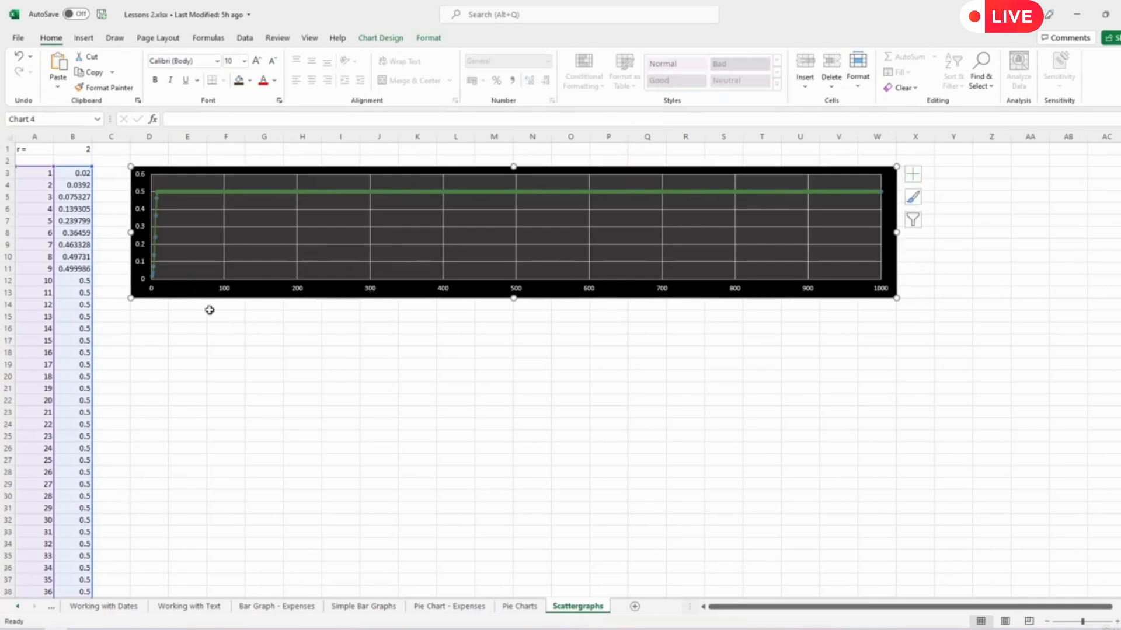
click(248, 366)
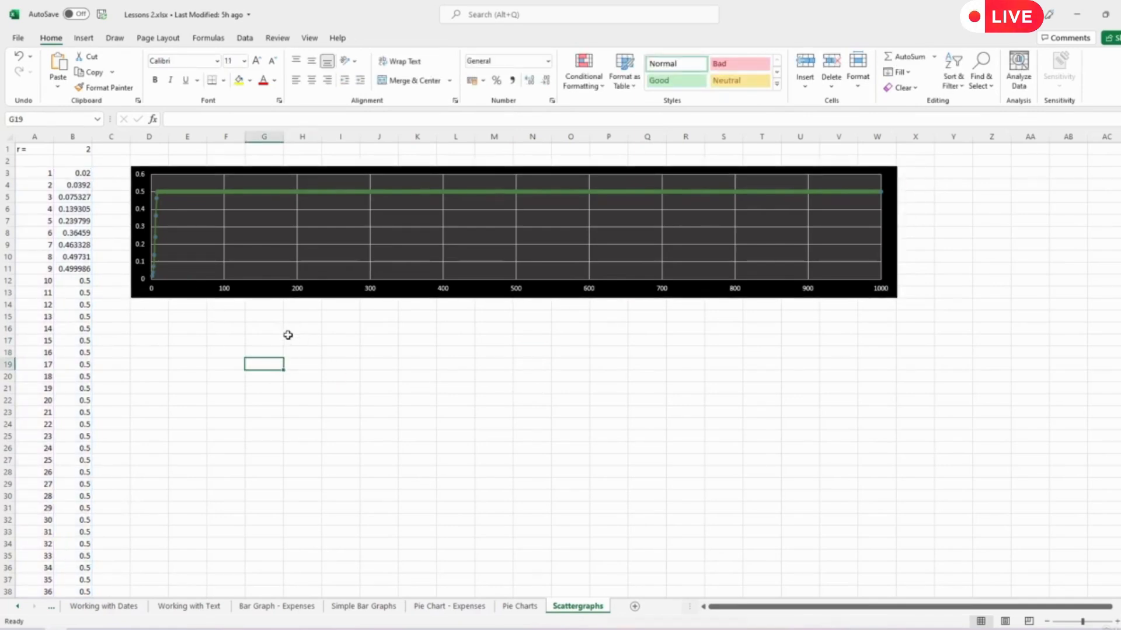
- Try an r value of 2.1 in cell B1 and restore it to 2 to compare the plots
click(75, 147)
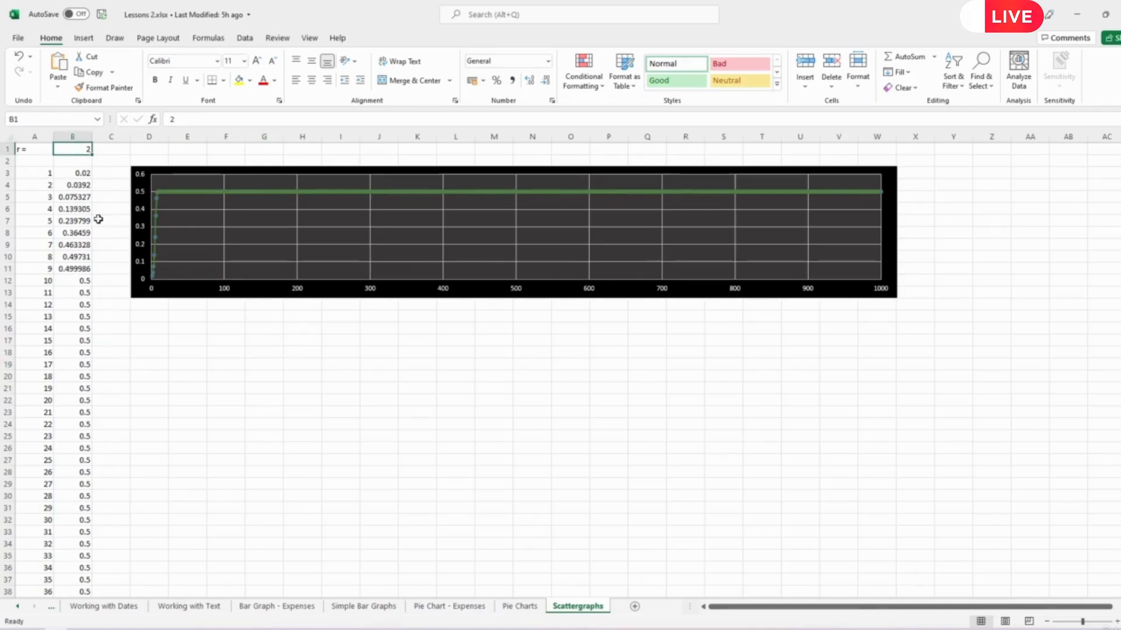
text(2.1)
key(Return)
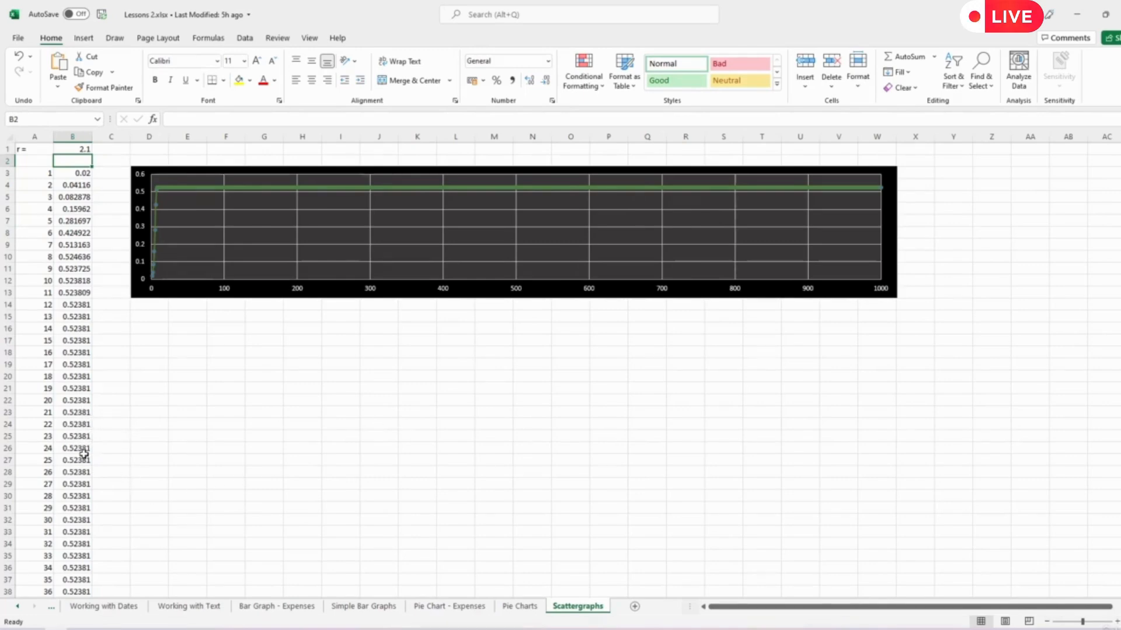
key(Up)
text(2)
key(Return)
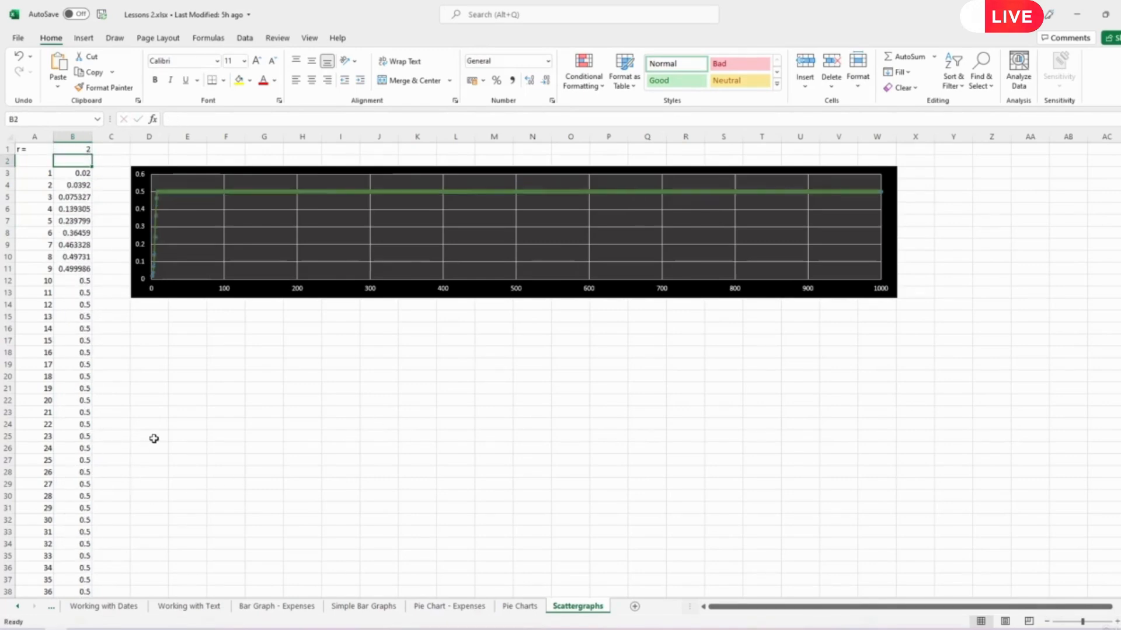
- Step the r value in cell B1 up through 2.1, 2.2 and 2.3
key(Up)
text(2.1)
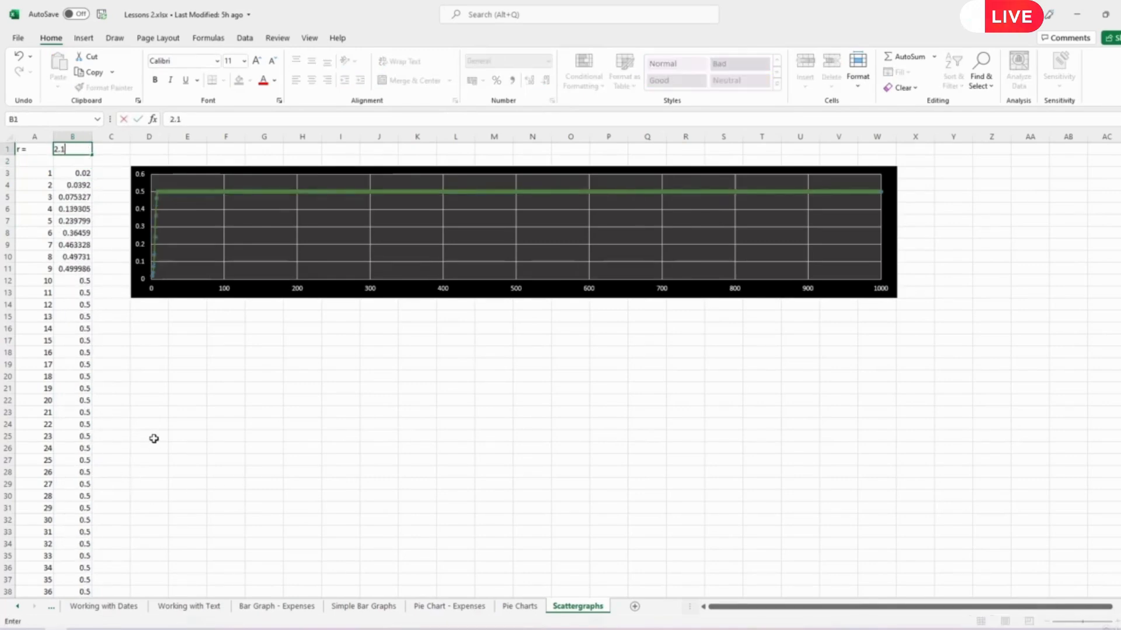
key(Return)
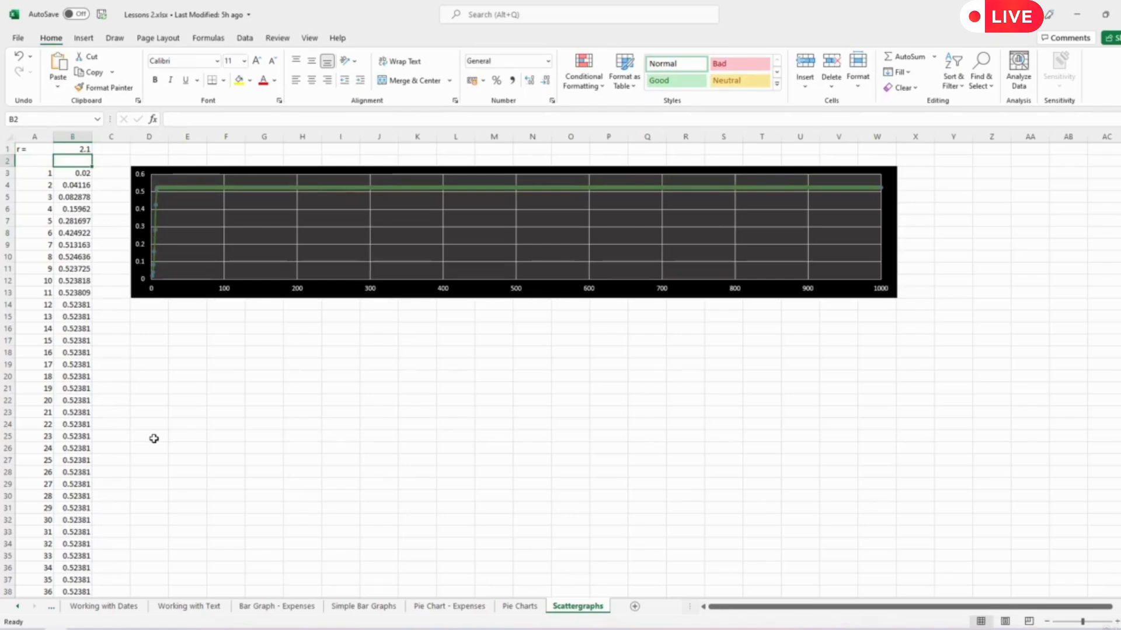
key(Up)
text(2.)
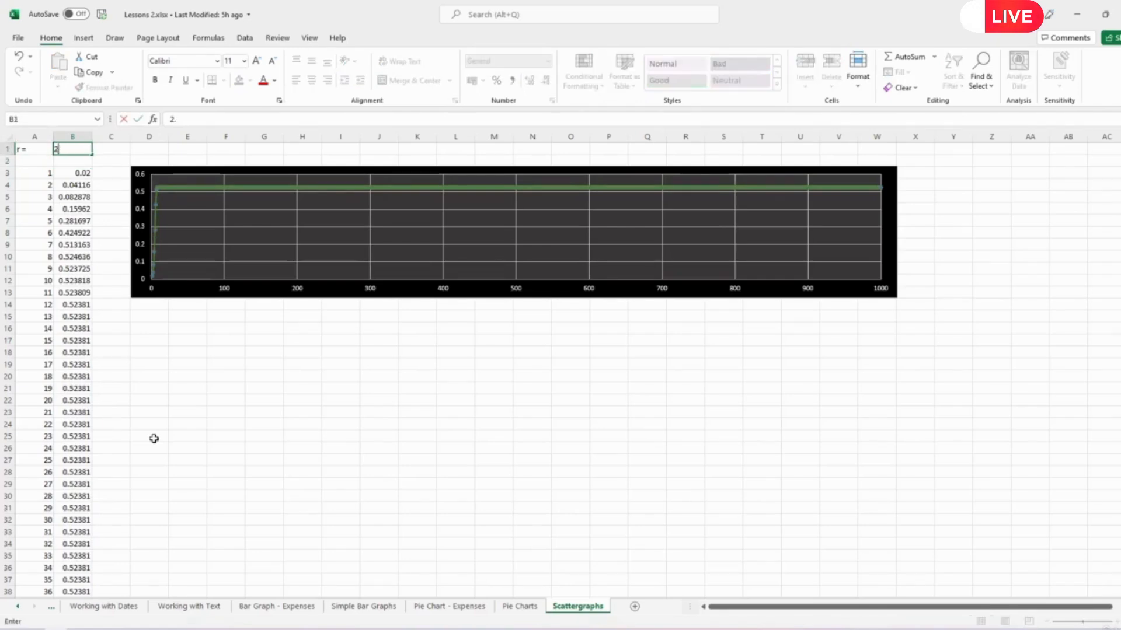
key(Return)
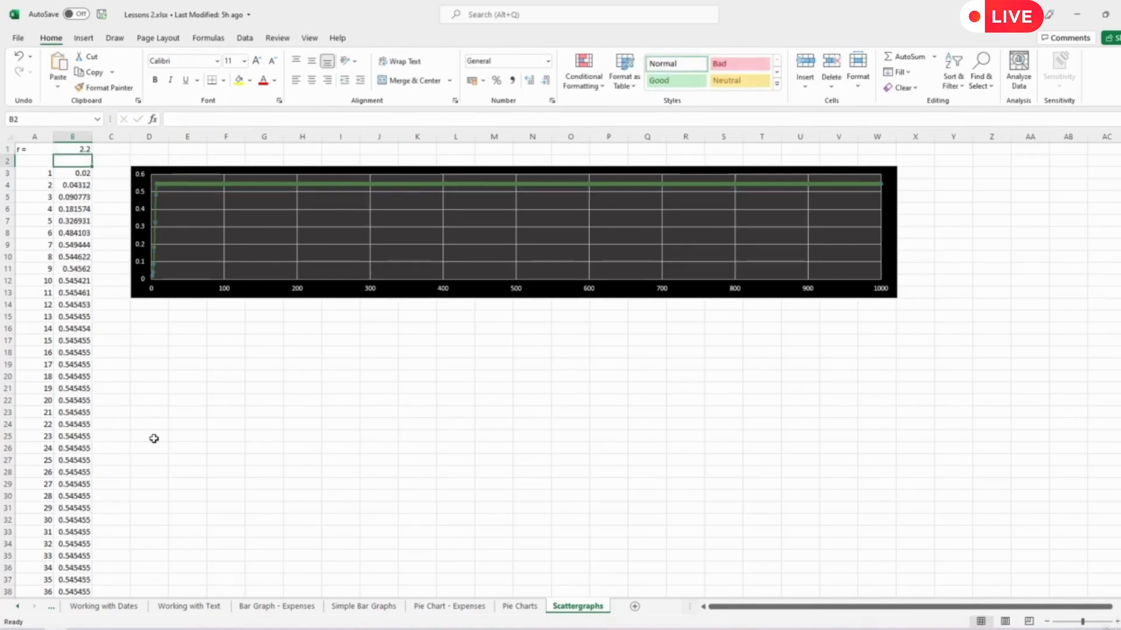
key(Up)
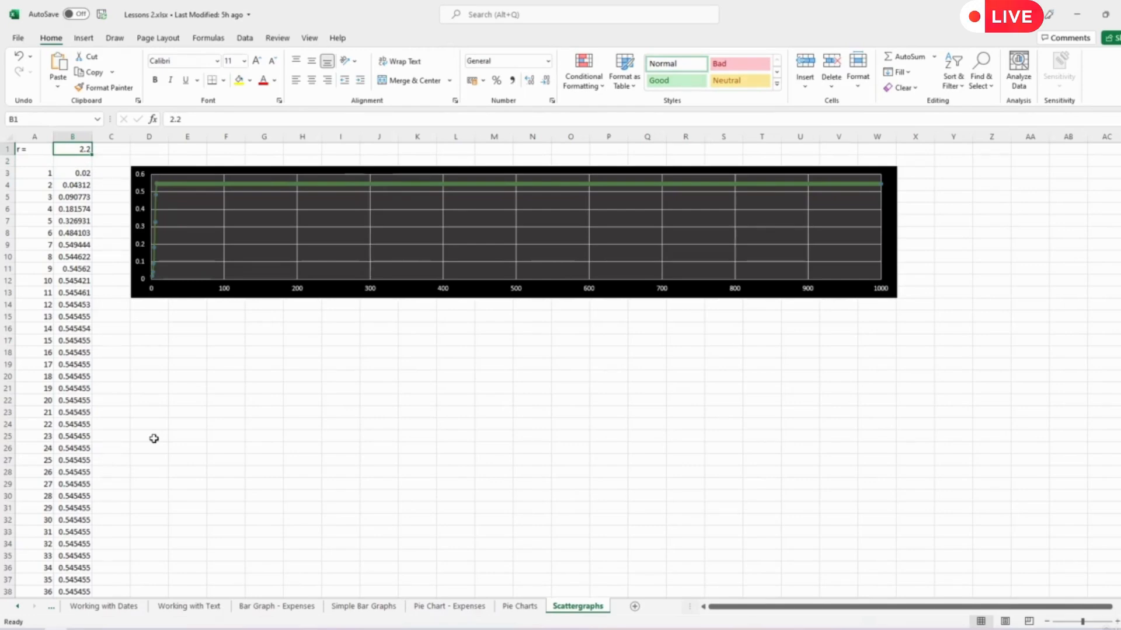
text(2.)
key(Return)
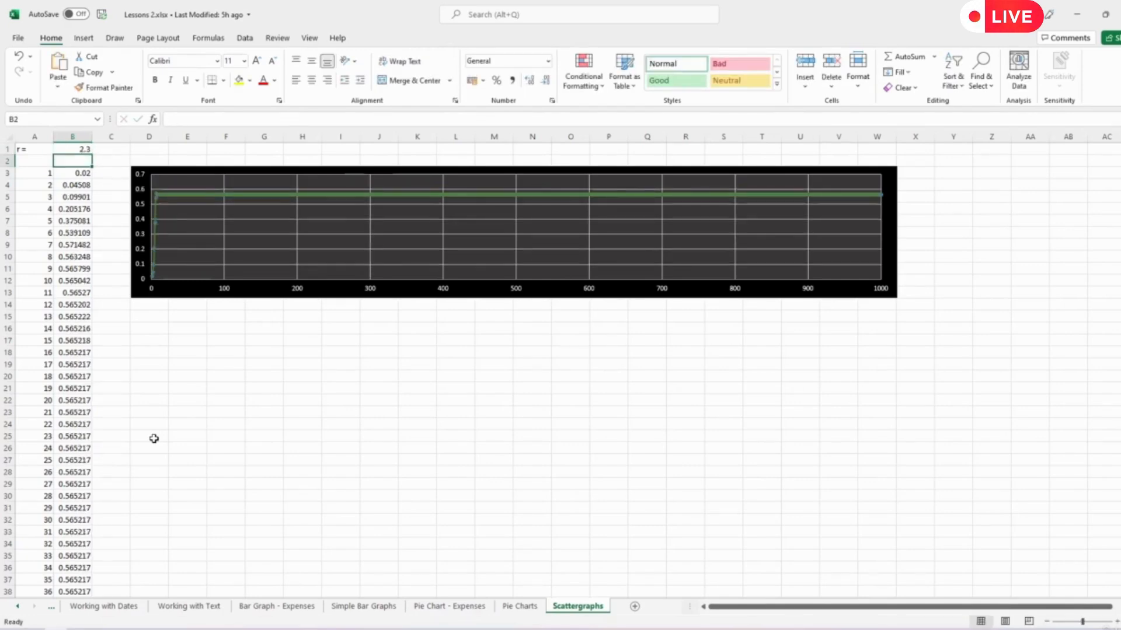
- Set the maximum bound of the chart's vertical axis to 1.2
double_click(143, 267)
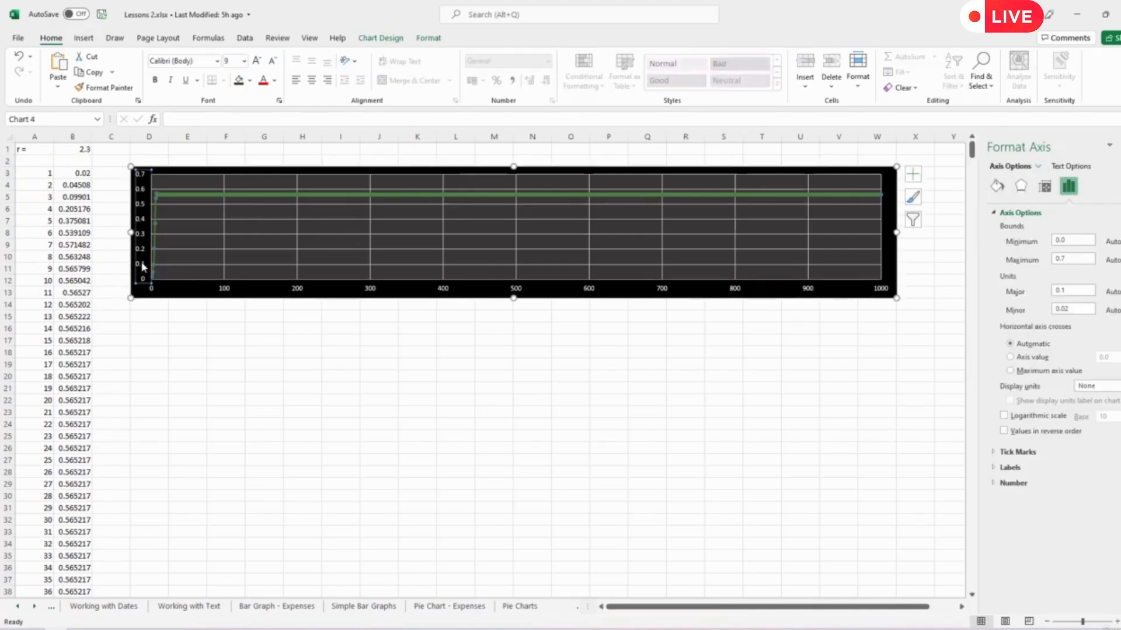
click(1069, 260)
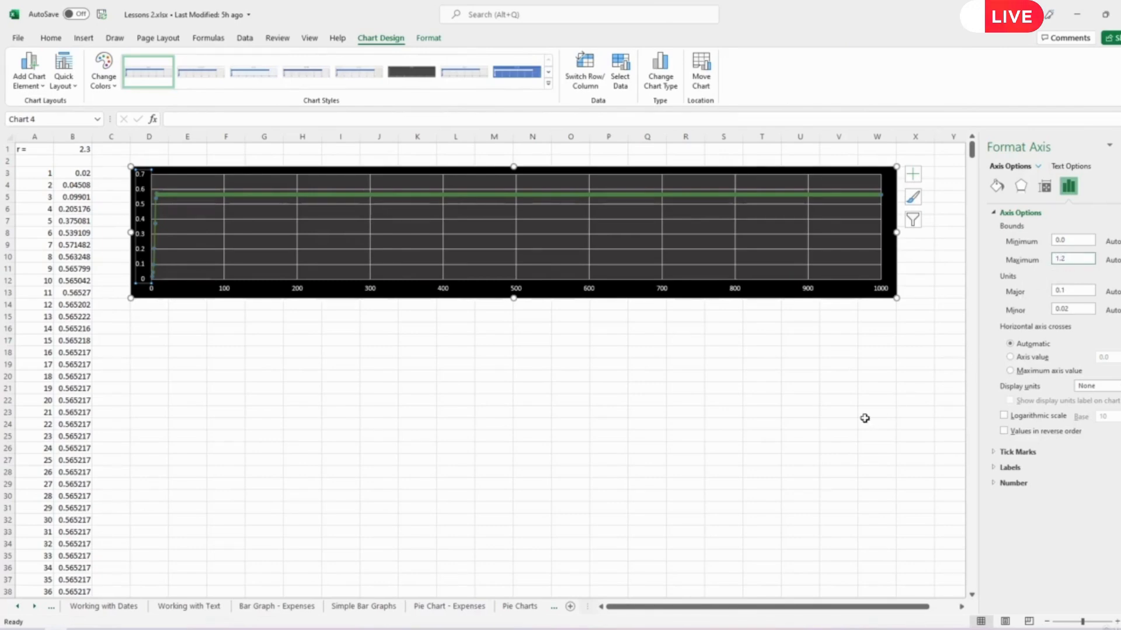
key(Return)
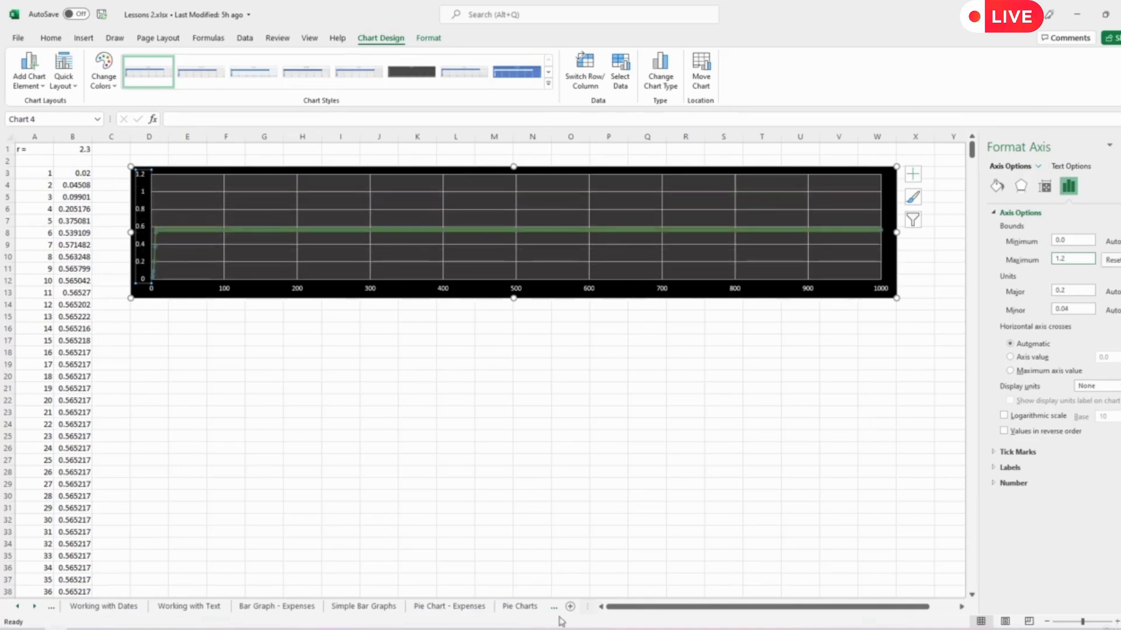
click(424, 486)
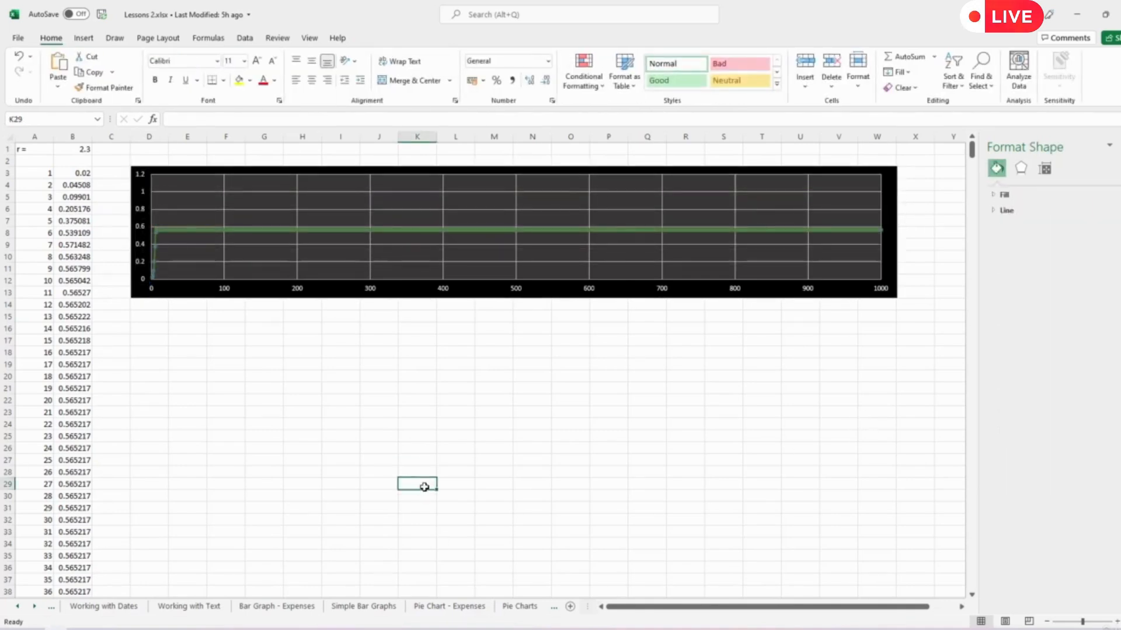
- Add primary horizontal and primary vertical axis titles to the chart
click(515, 290)
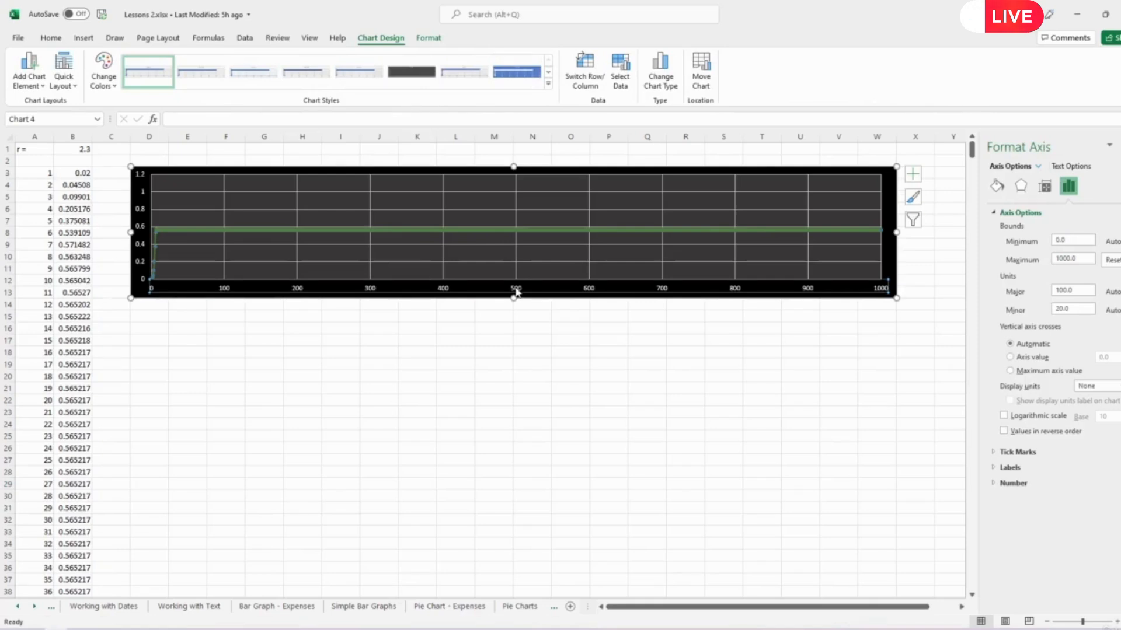
click(41, 91)
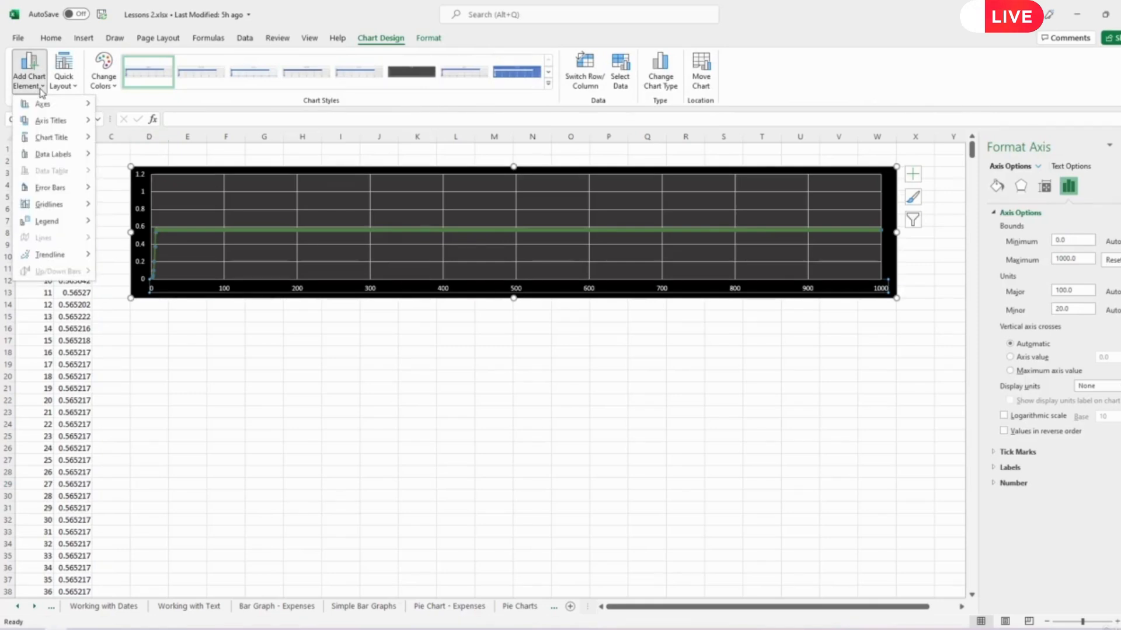
mouse_move(48, 126)
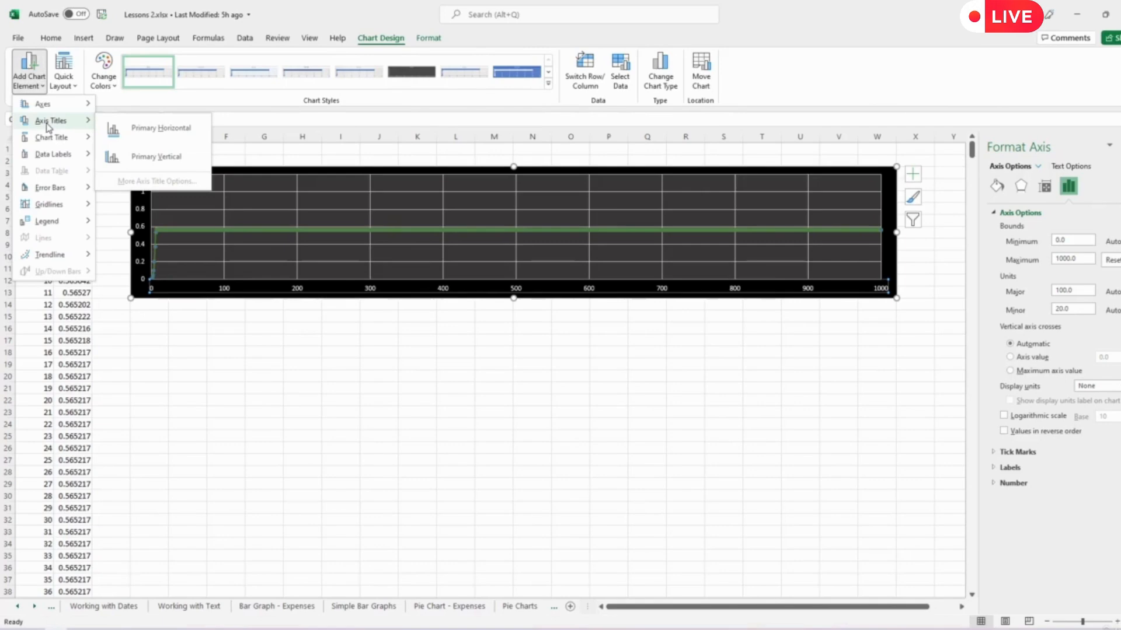
click(147, 127)
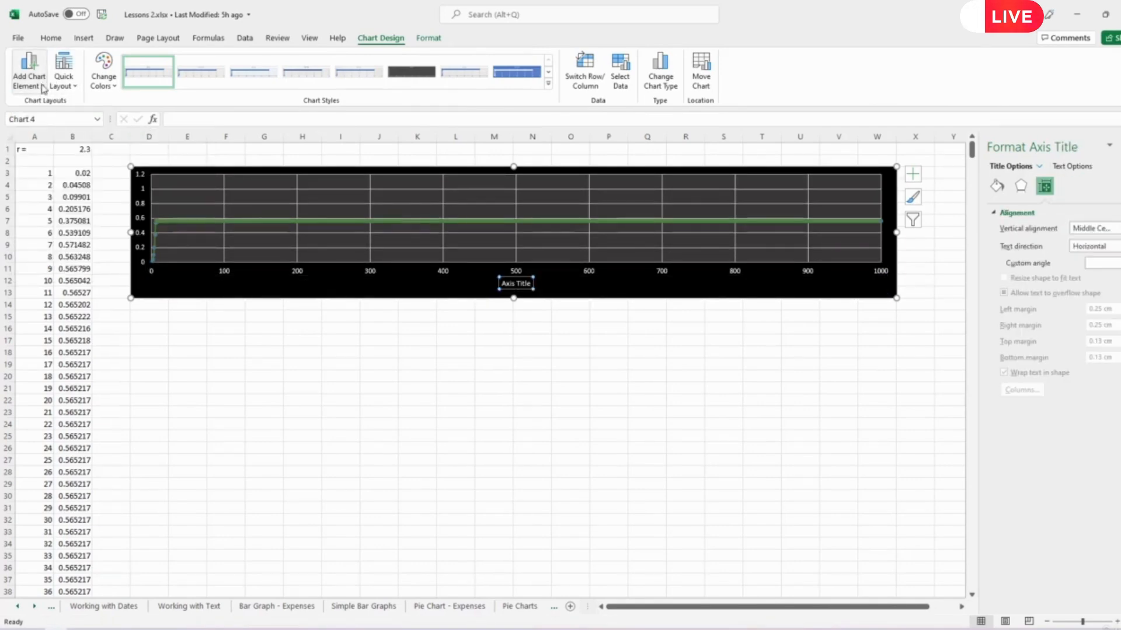
click(29, 73)
mouse_move(47, 121)
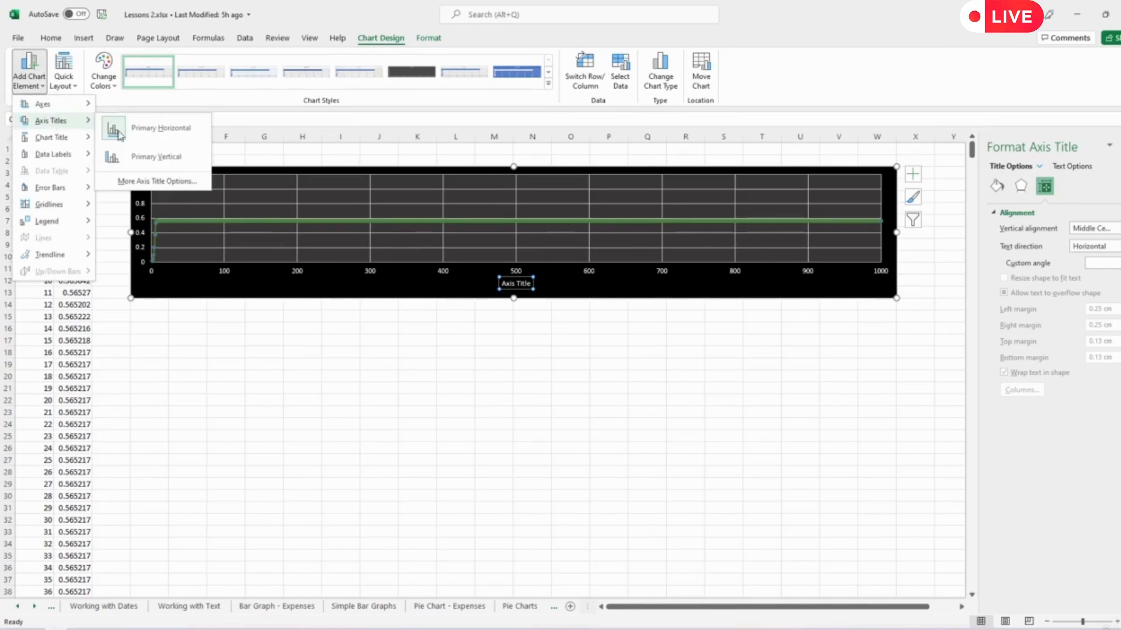
click(153, 156)
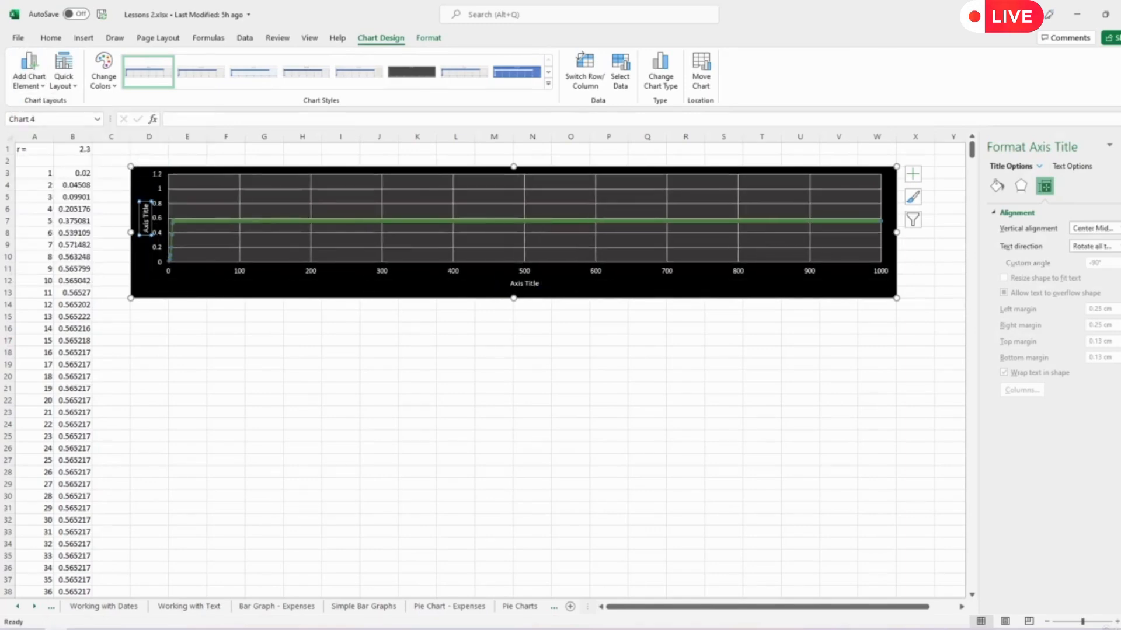
- Change the horizontal axis title to "Number of iterations"
click(524, 285)
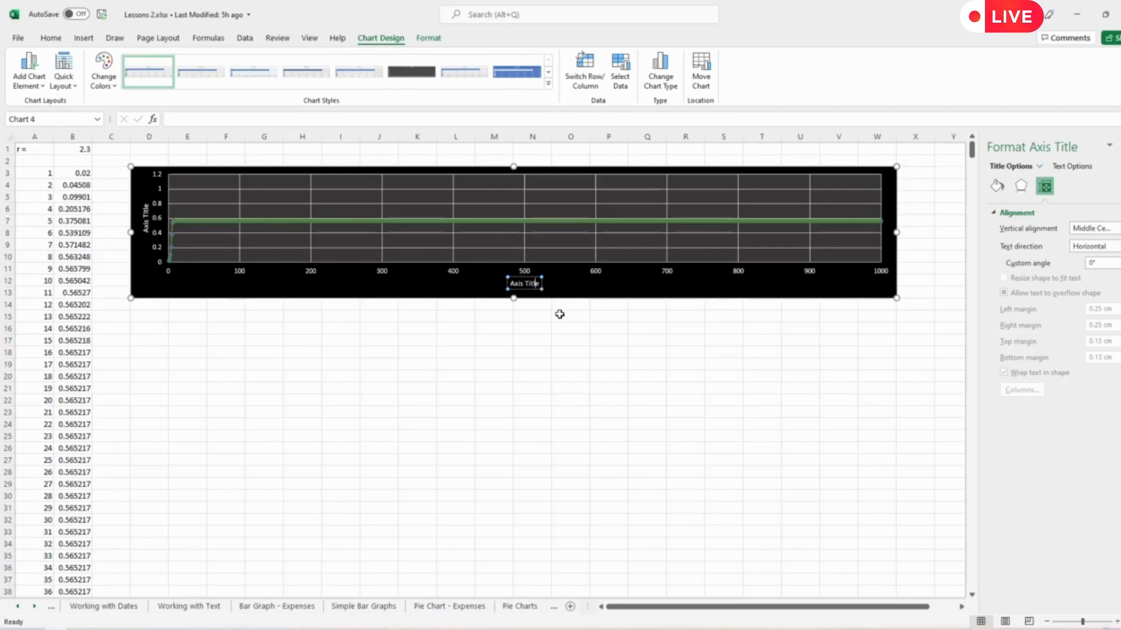
key(BackSpace)
key(BackSpace)
key(BackSpace)
key(BackSpace)
key(BackSpace)
key(BackSpace)
key(BackSpace)
key(BackSpace)
key(BackSpace)
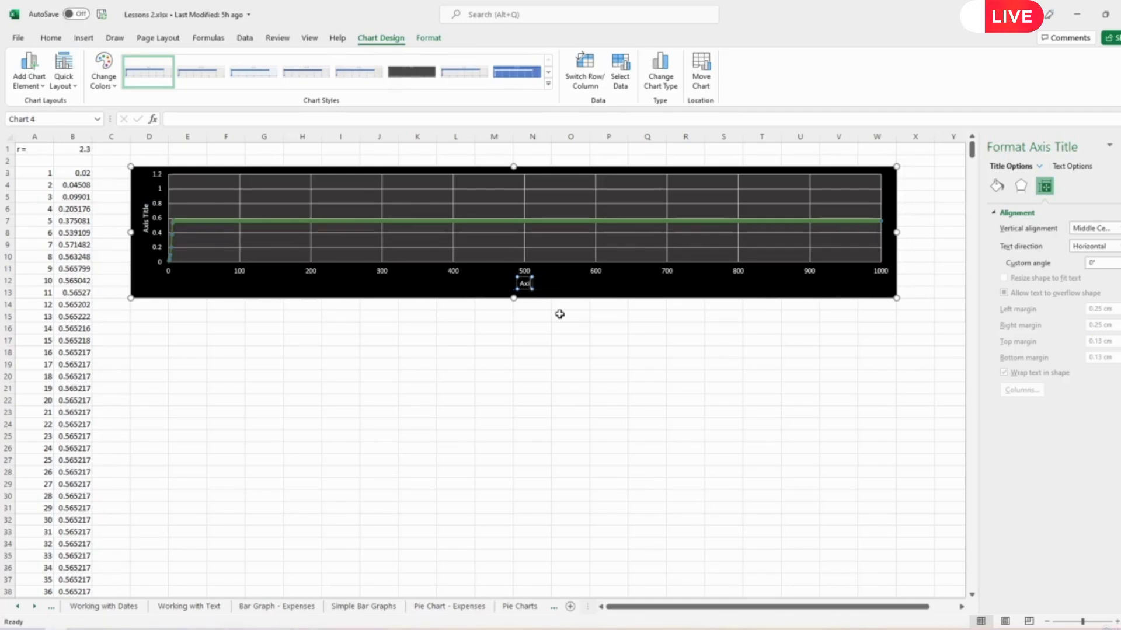
key(BackSpace)
text(Number of iterations)
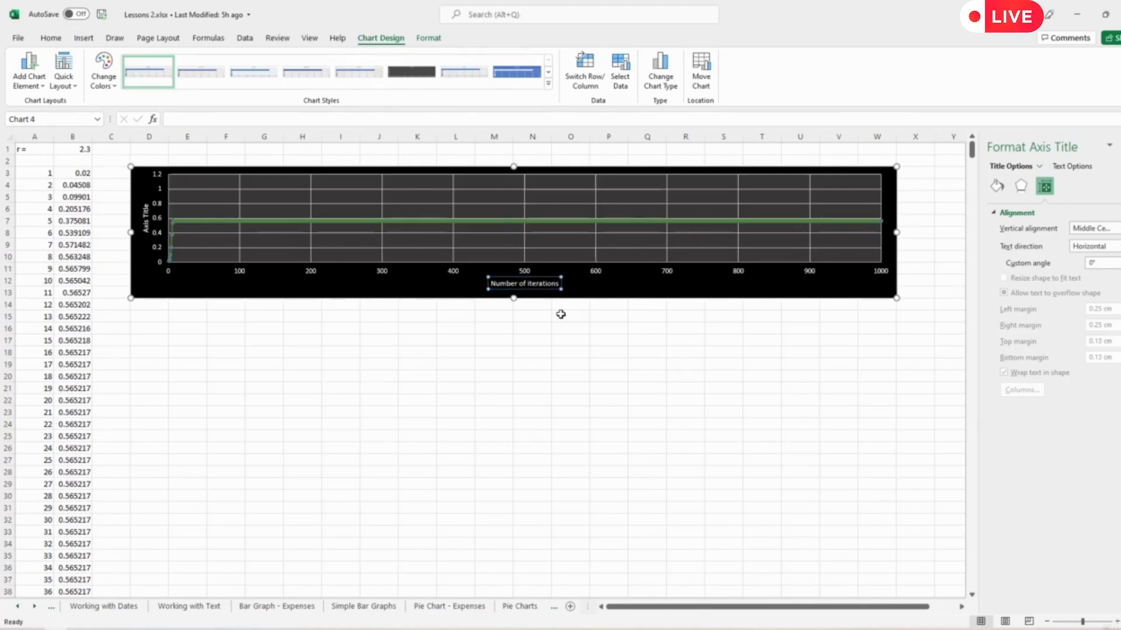
click(559, 314)
- Change the vertical axis title to "Population"
click(146, 217)
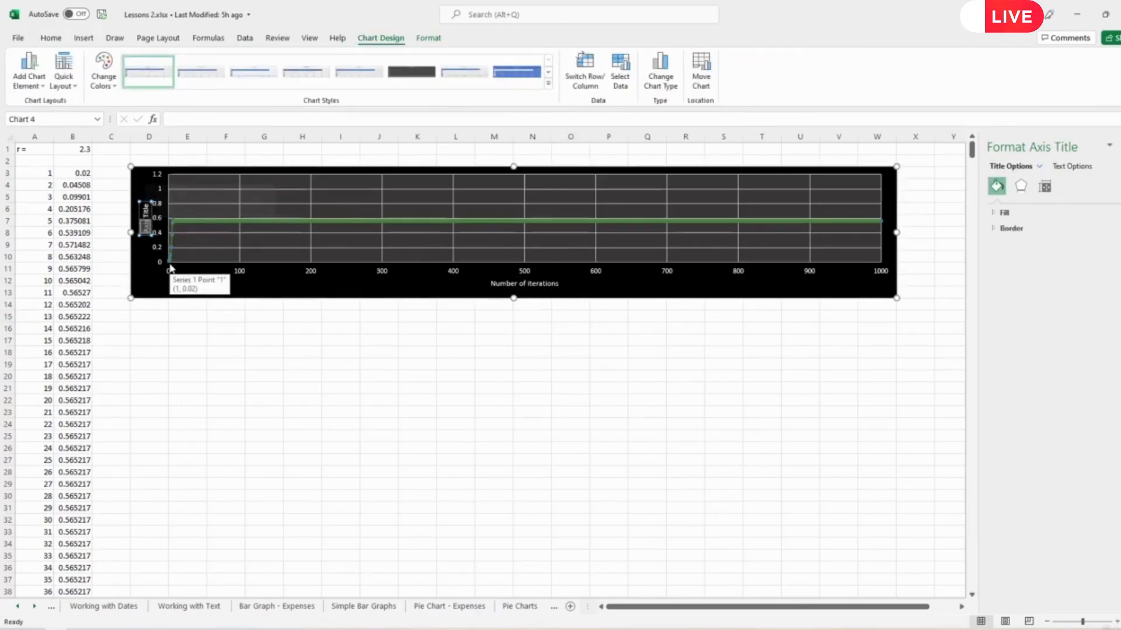
key(Delete)
key(Delete)
key(Delete)
key(Delete)
key(Delete)
key(Delete)
key(Delete)
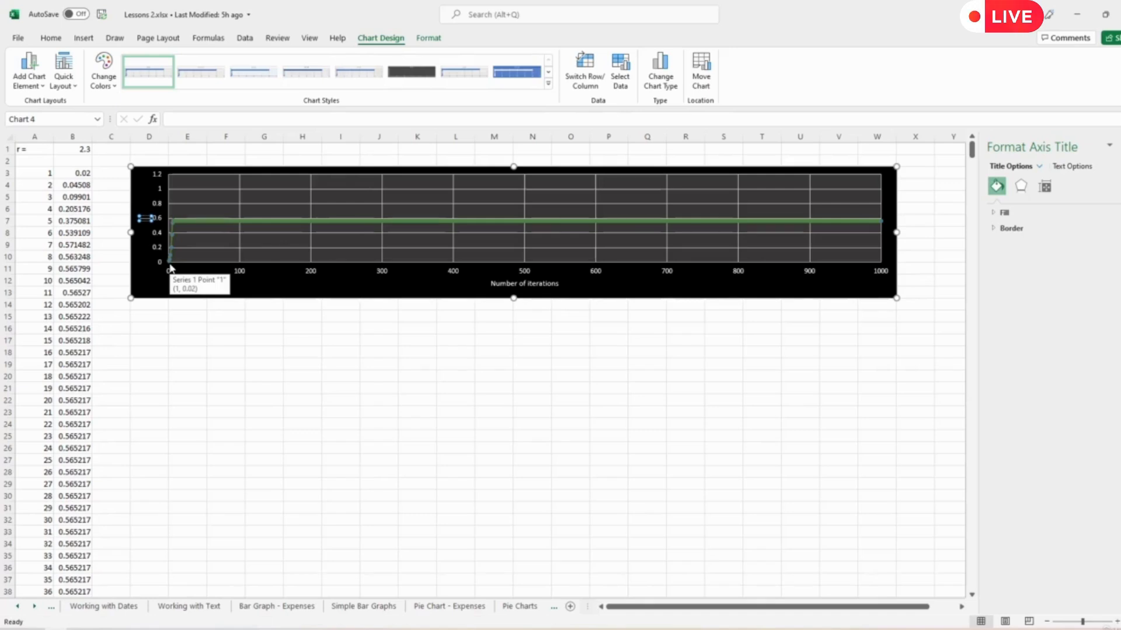
text(Population)
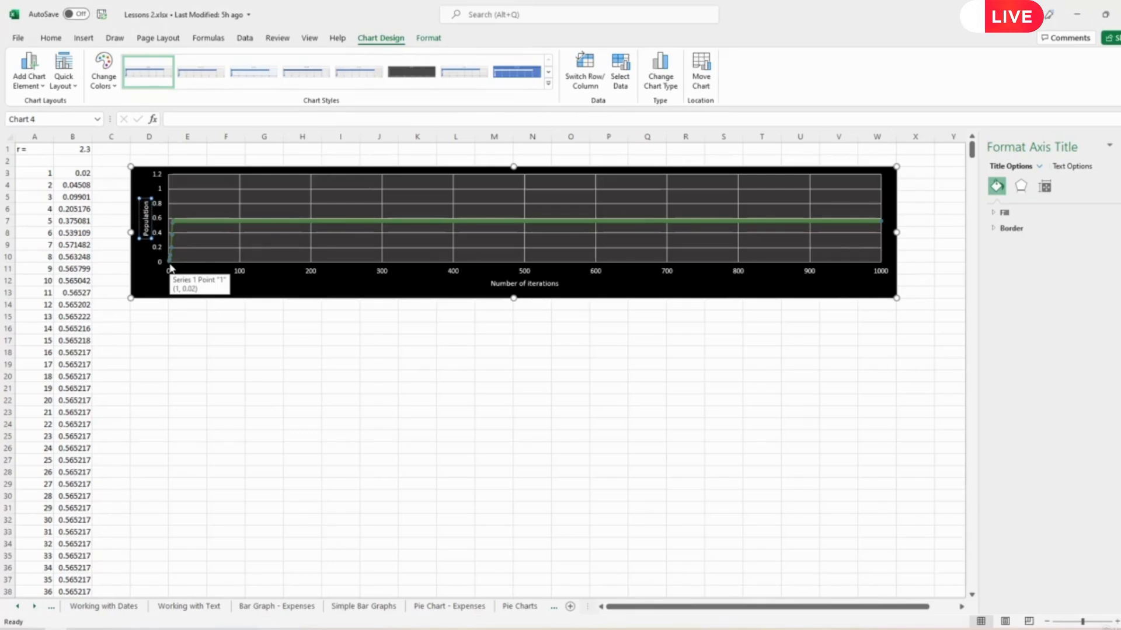
click(286, 445)
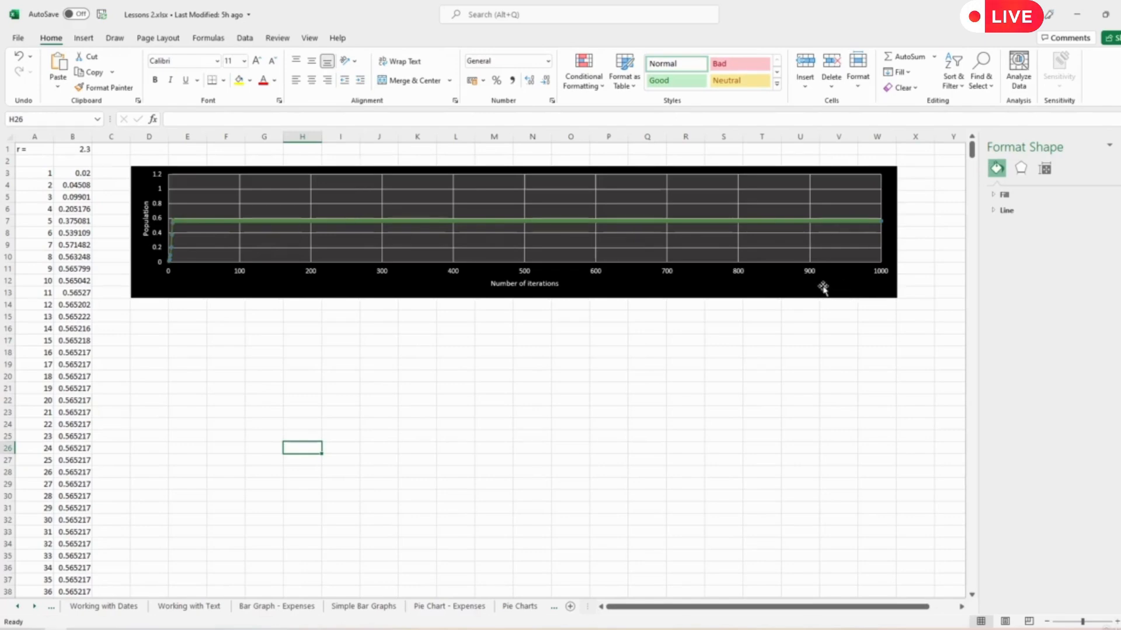
- Vary the r value in cell B1 through 2.5, 3 and 2.9 to compare the plots
click(73, 150)
text(2.5)
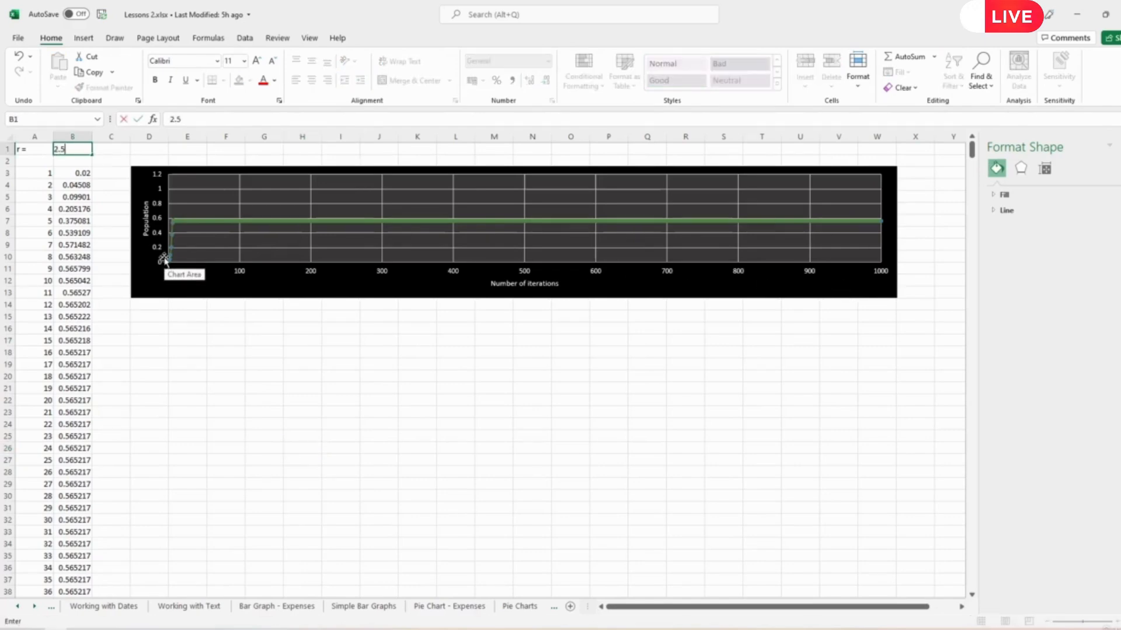
key(Return)
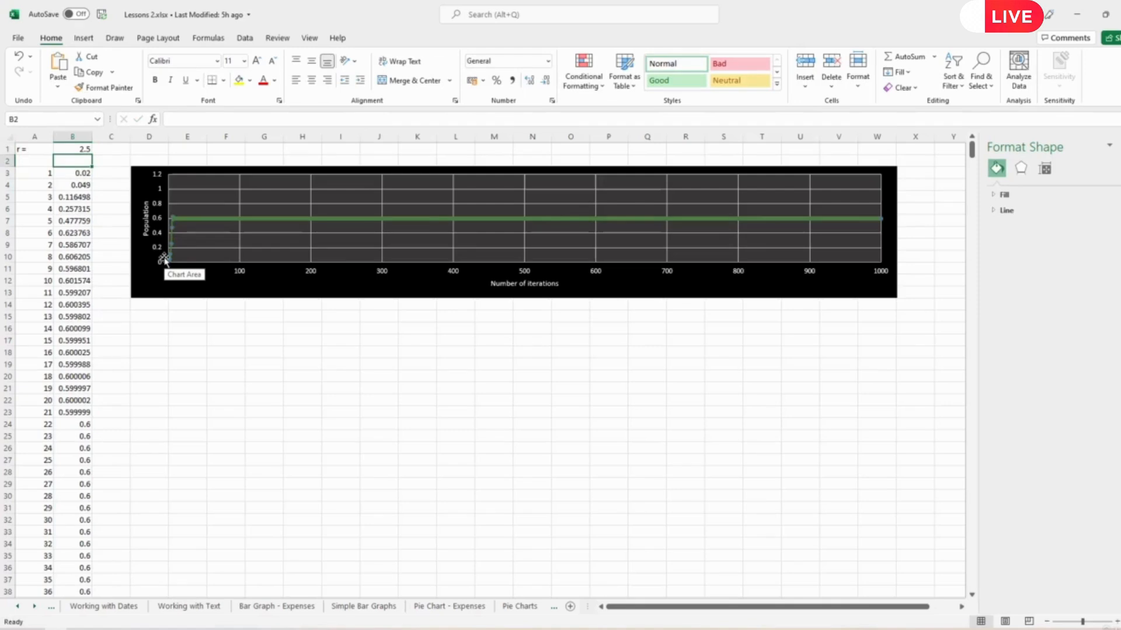
key(Up)
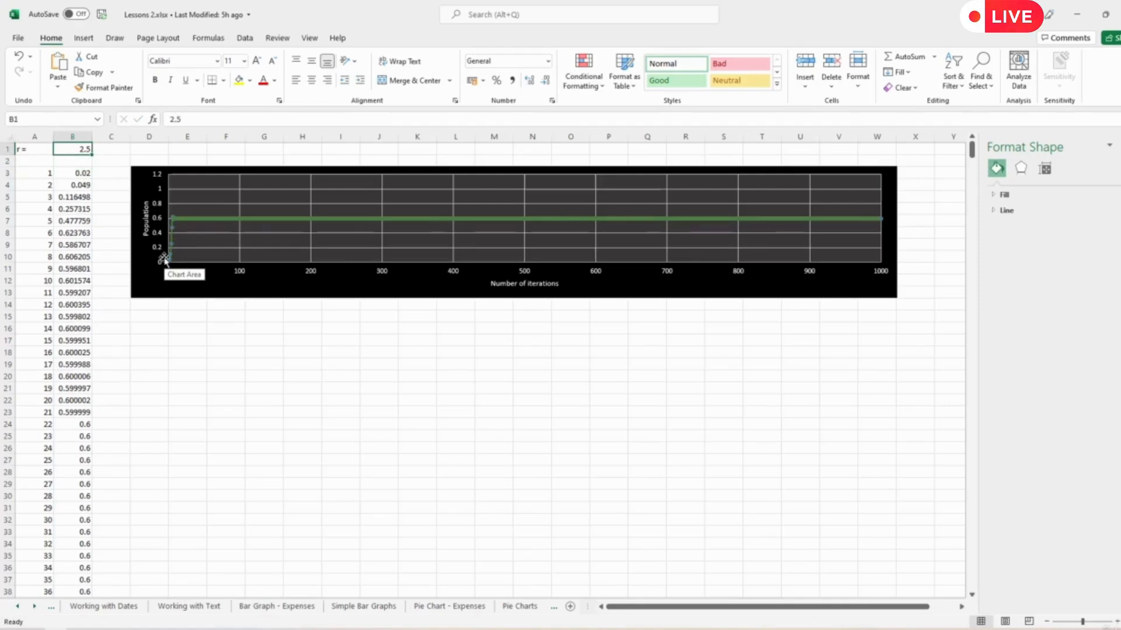
text(3)
key(Return)
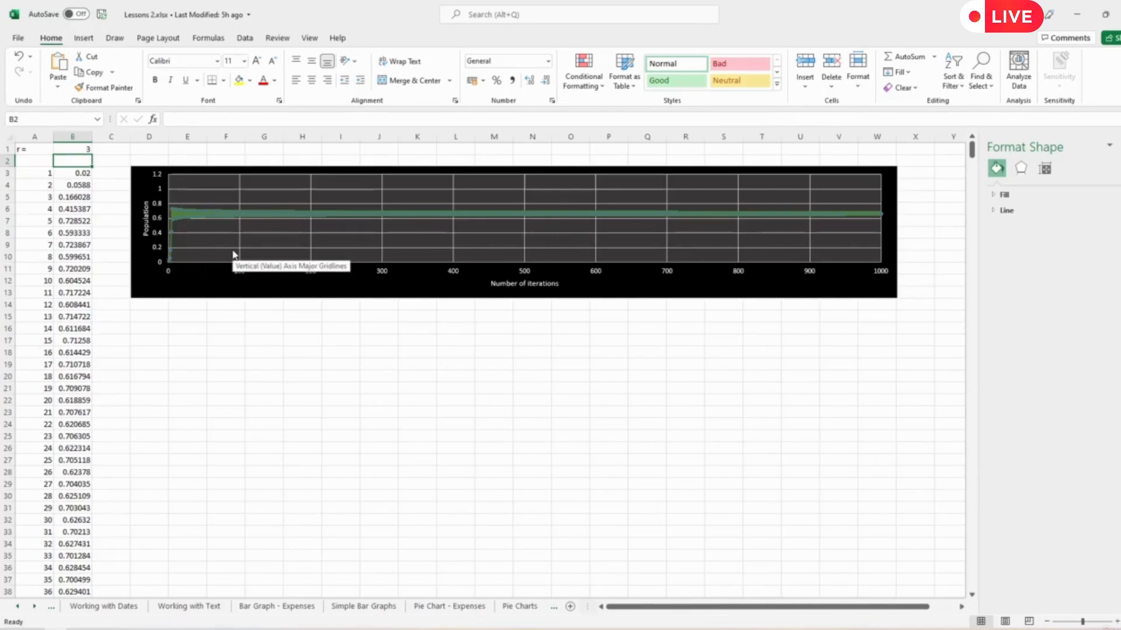
key(Up)
text(2.)
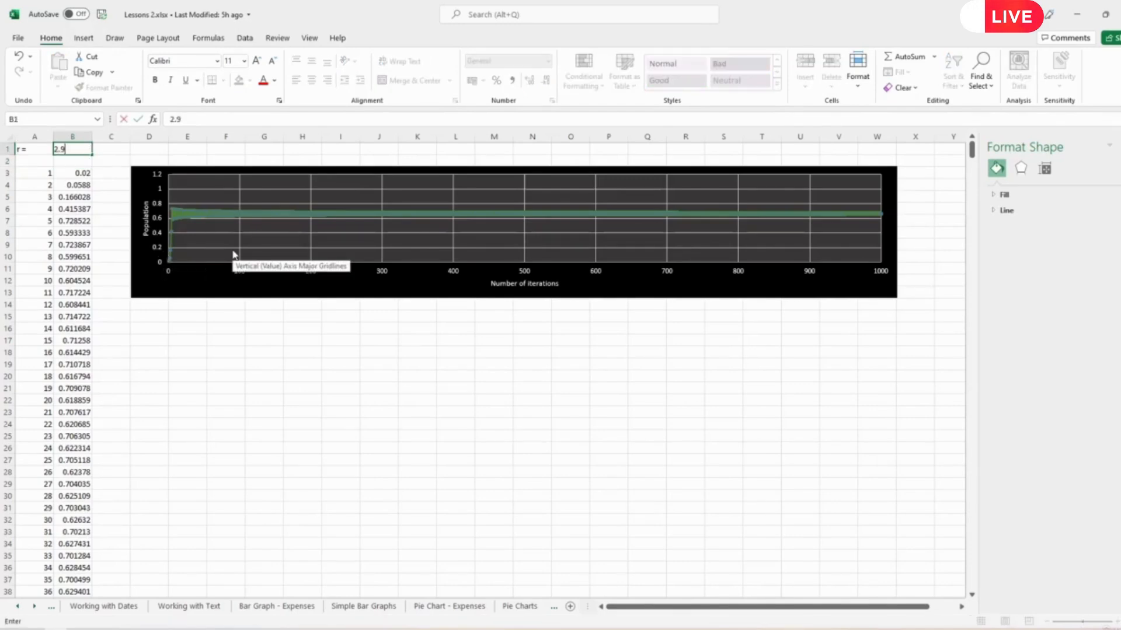
text(9)
key(Return)
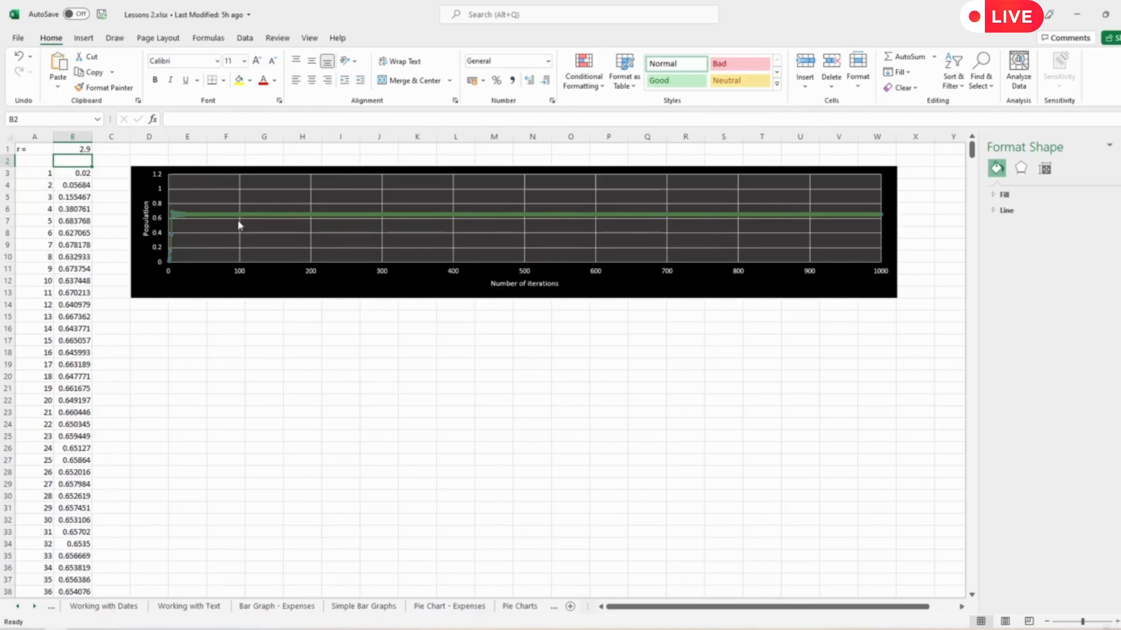
- Duplicate the chart and place the copy directly below the original, aligned with it across columns D to W
click(192, 278)
key(ctrl+c)
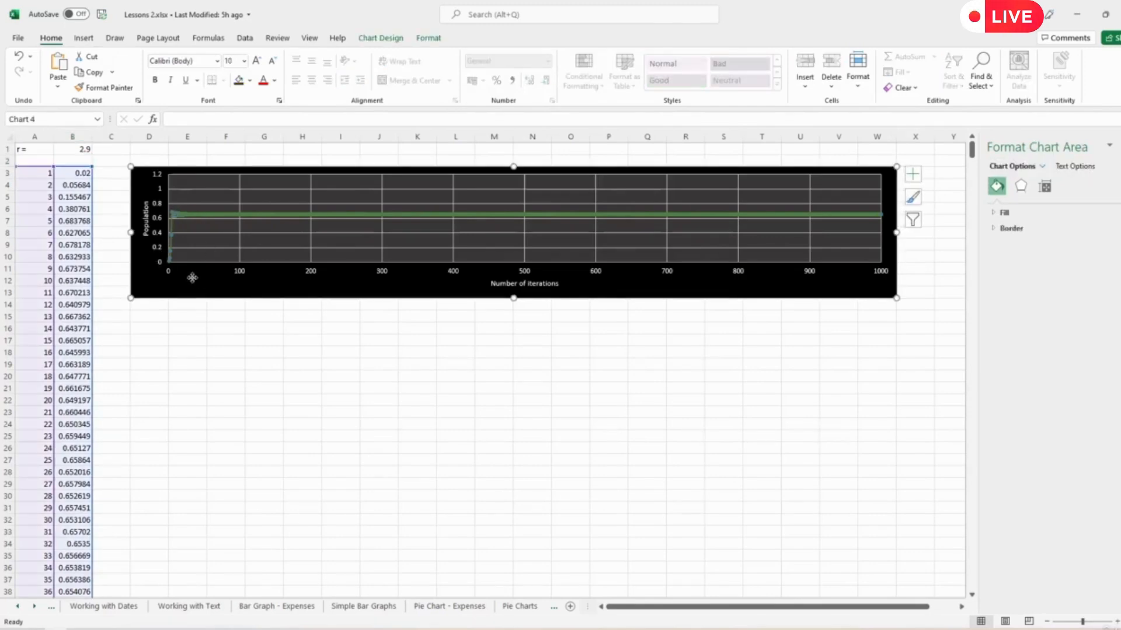
click(218, 374)
key(ctrl+v)
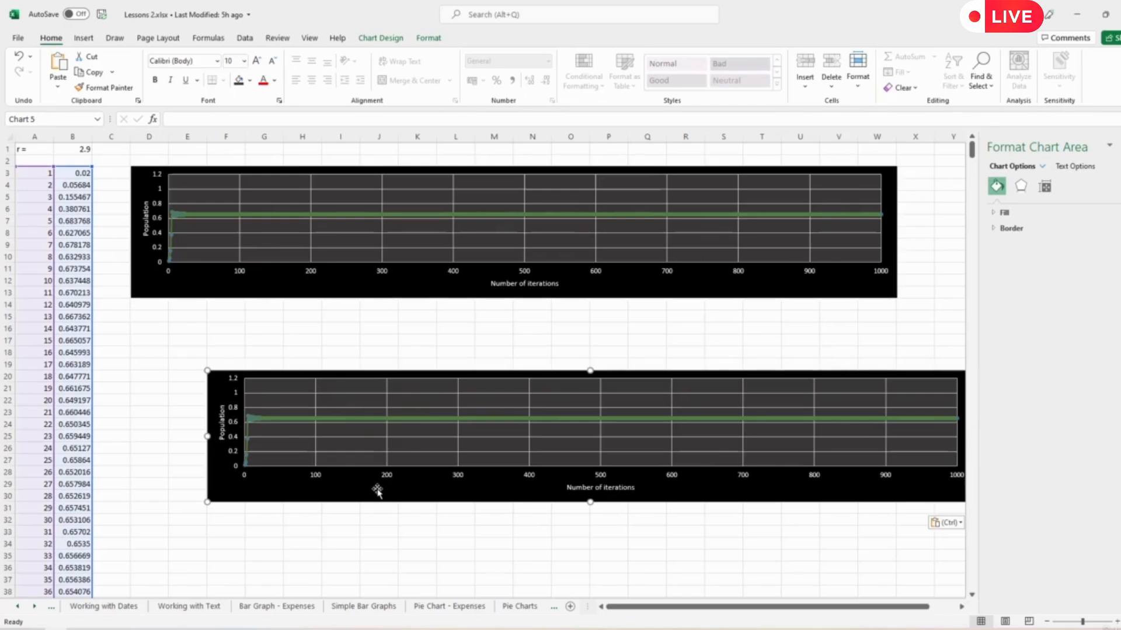
drag(378, 490, 300, 428)
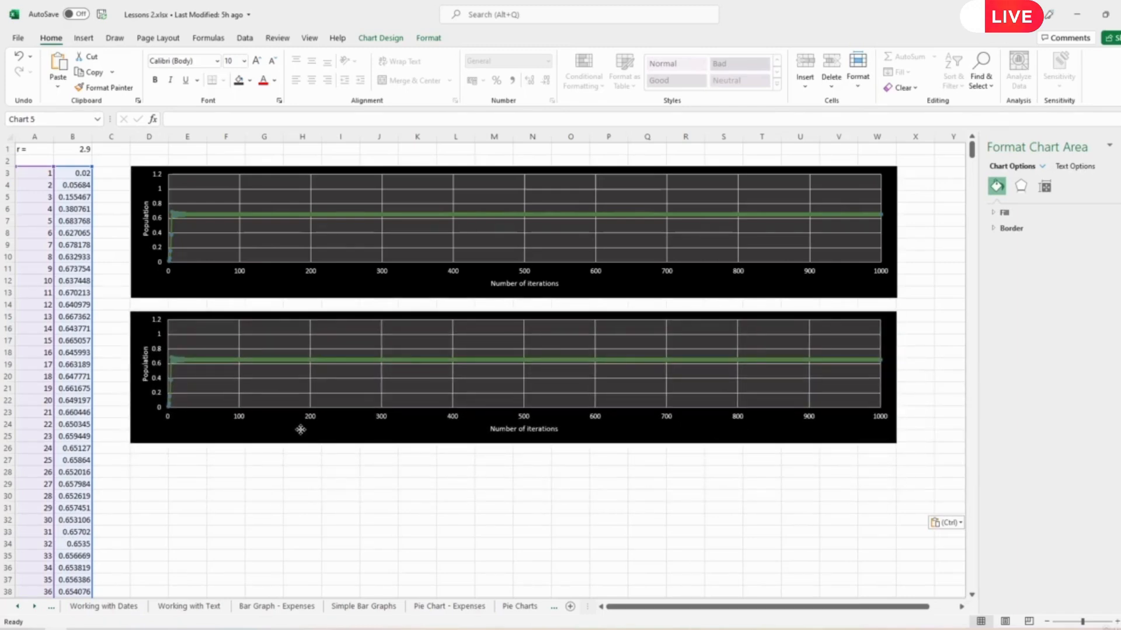
- Apply a logarithmic scale to the horizontal axis of the second chart
click(597, 418)
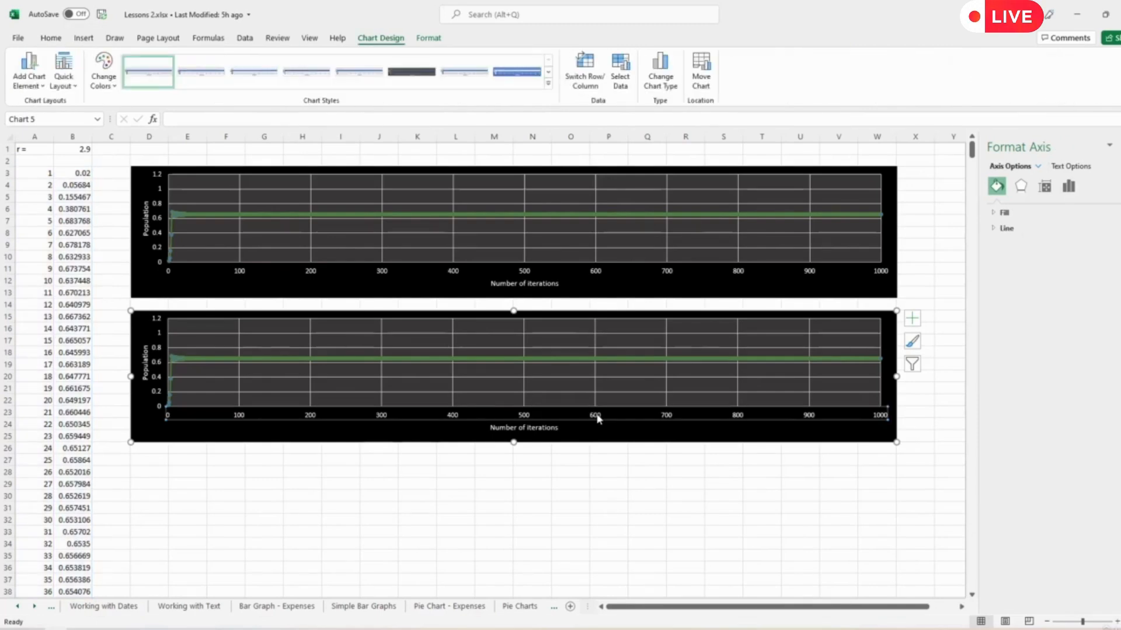
click(1068, 186)
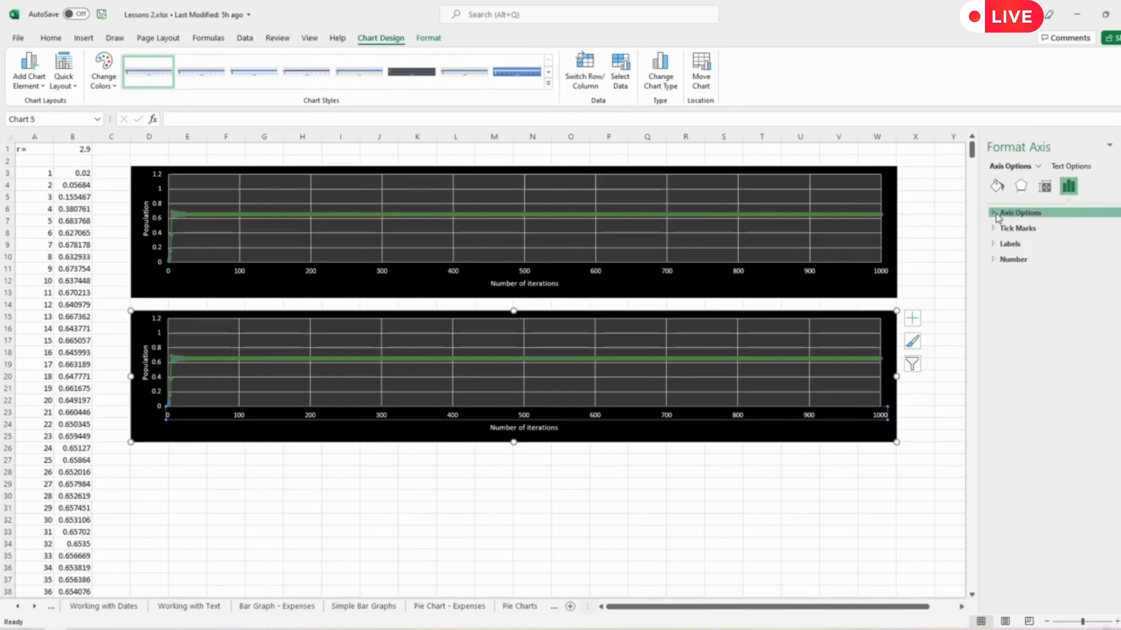
click(998, 214)
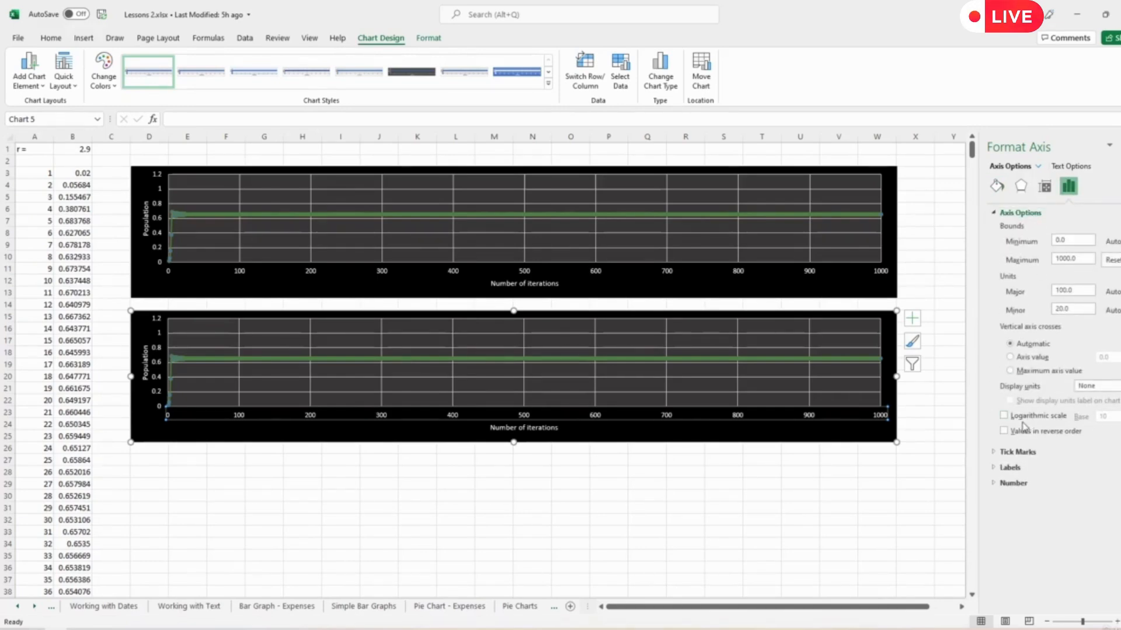
click(1004, 416)
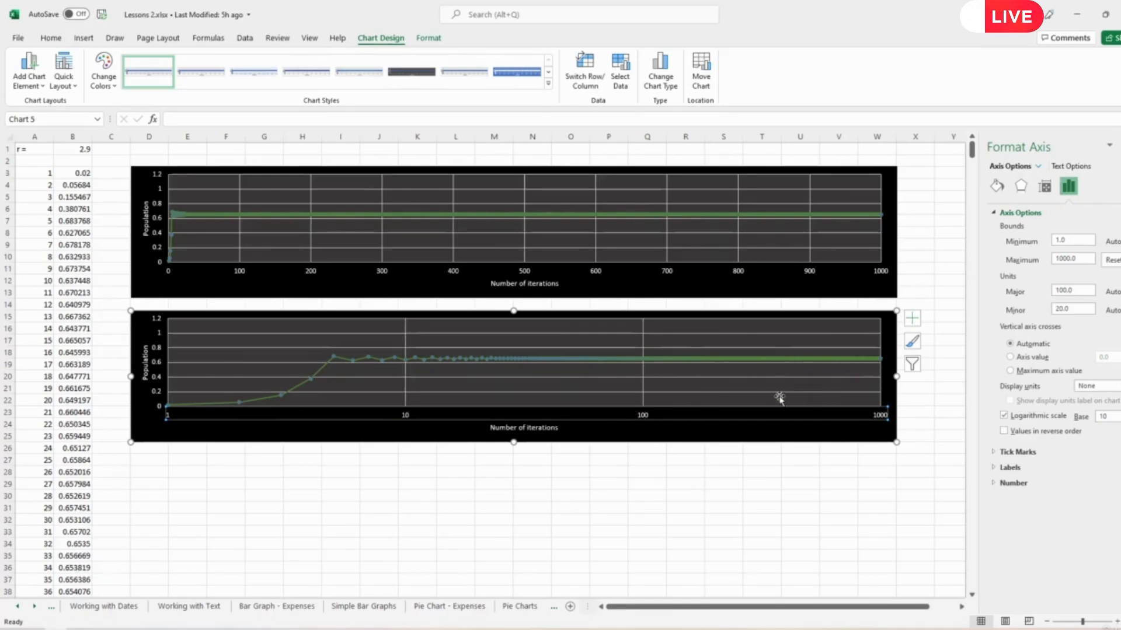
- Paste another copy of the original chart and align it directly below the logarithmic chart
click(171, 495)
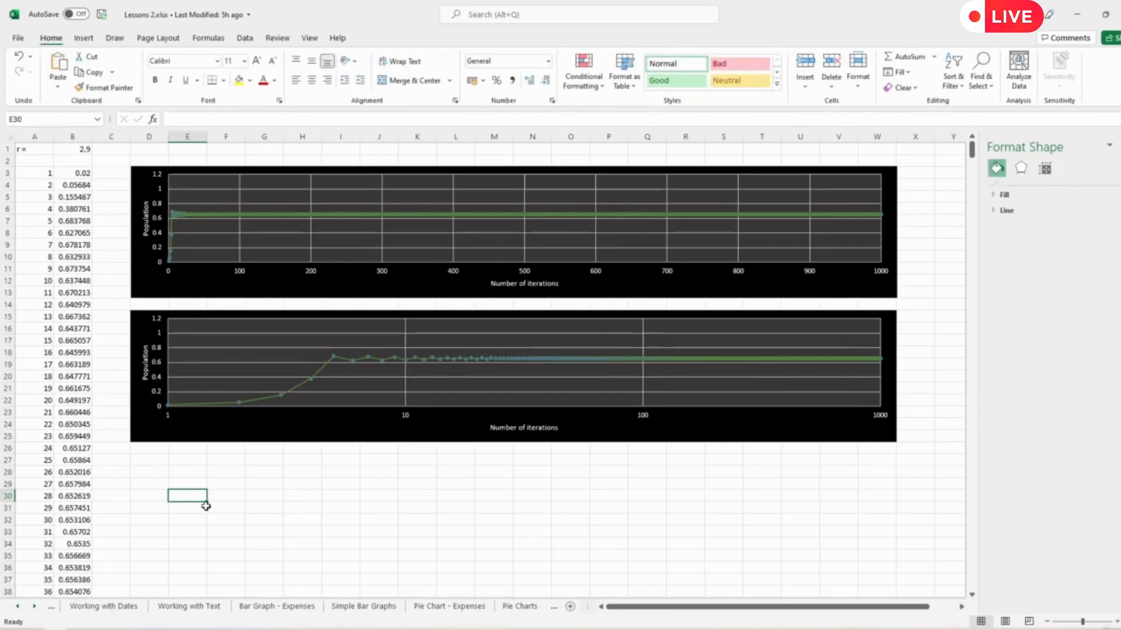
key(ctrl+v)
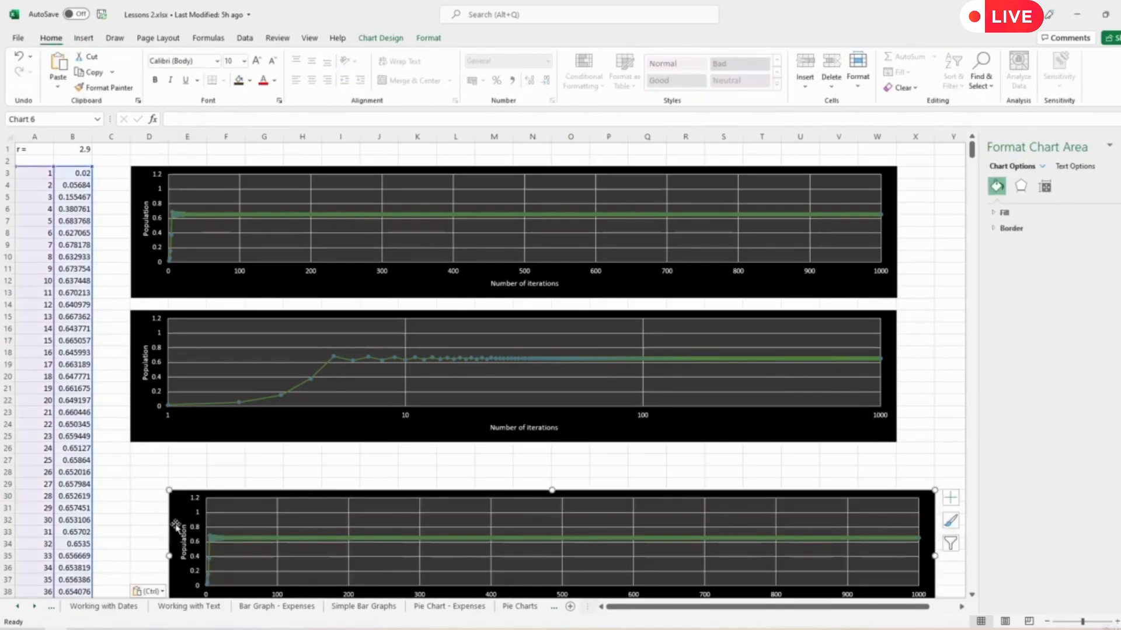
drag(182, 512, 144, 477)
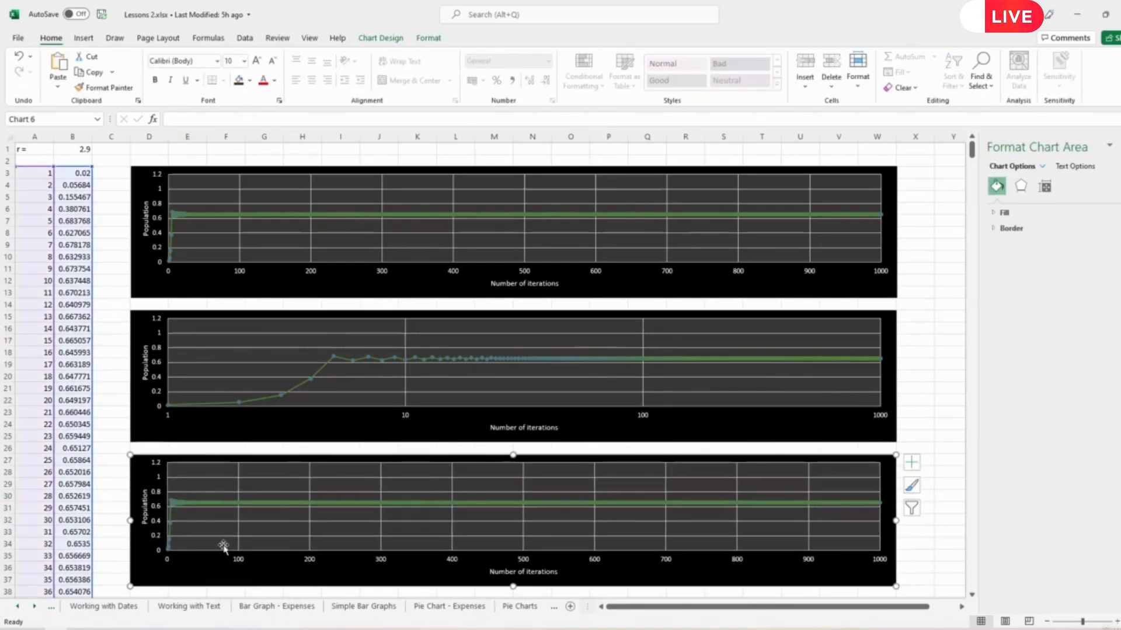
- Set the minimum bound of the third chart's horizontal axis to 900
click(596, 563)
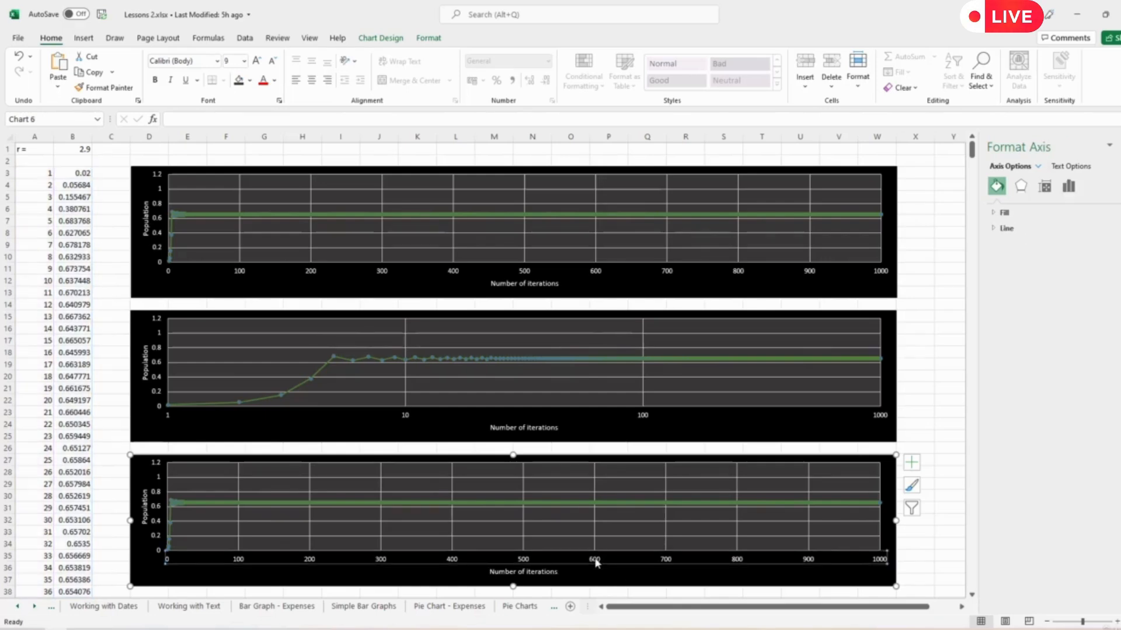
click(1068, 188)
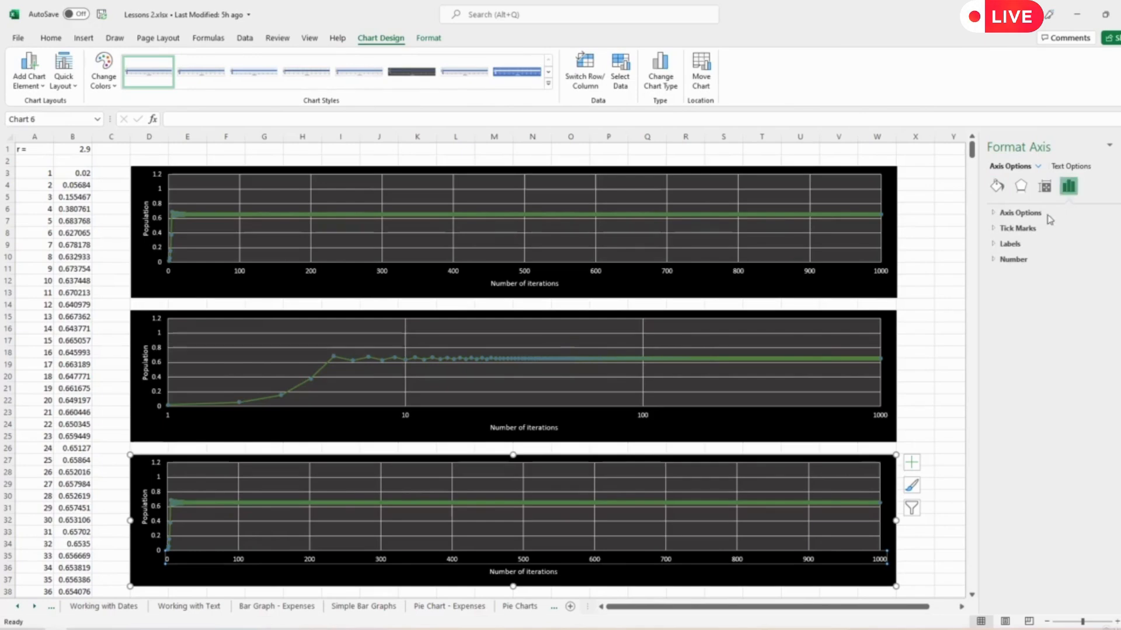
click(996, 214)
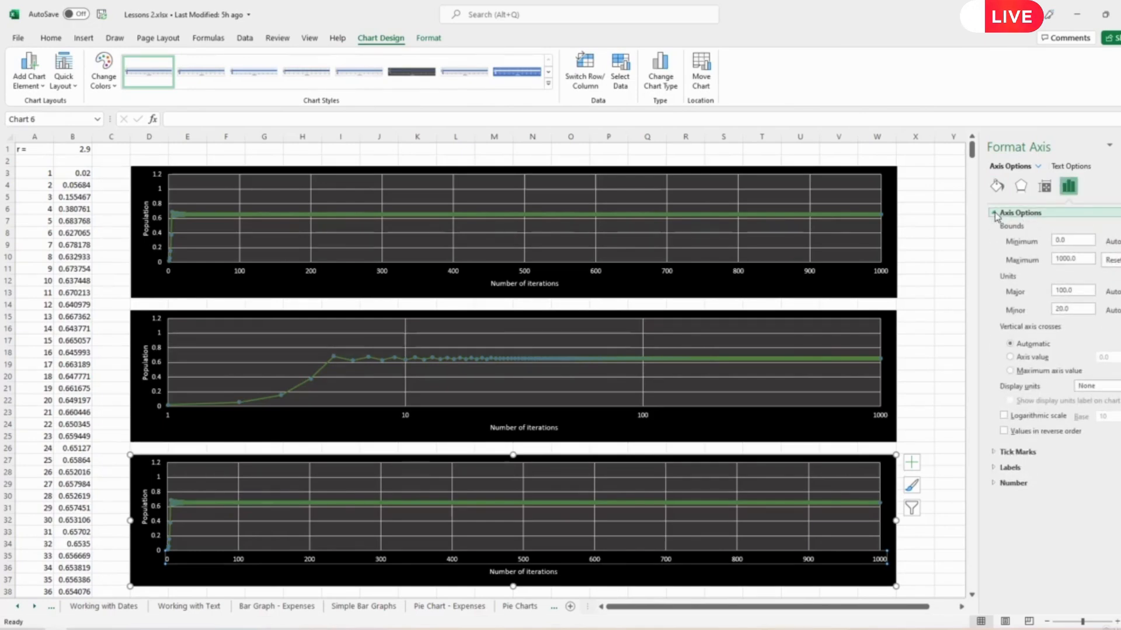
drag(1071, 238, 1048, 243)
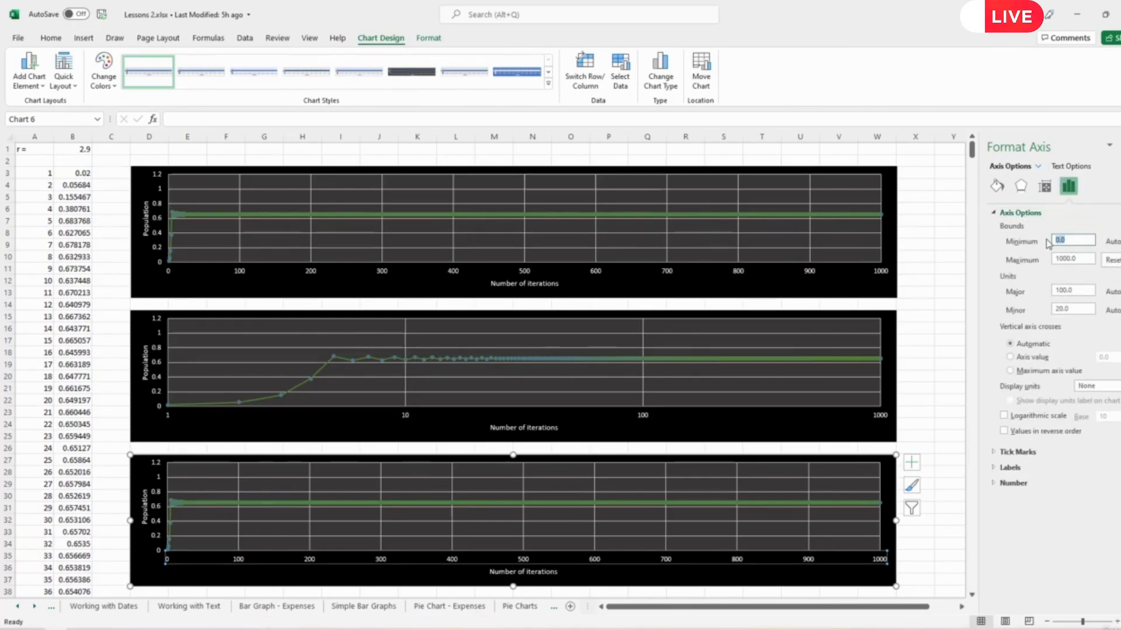
text(900)
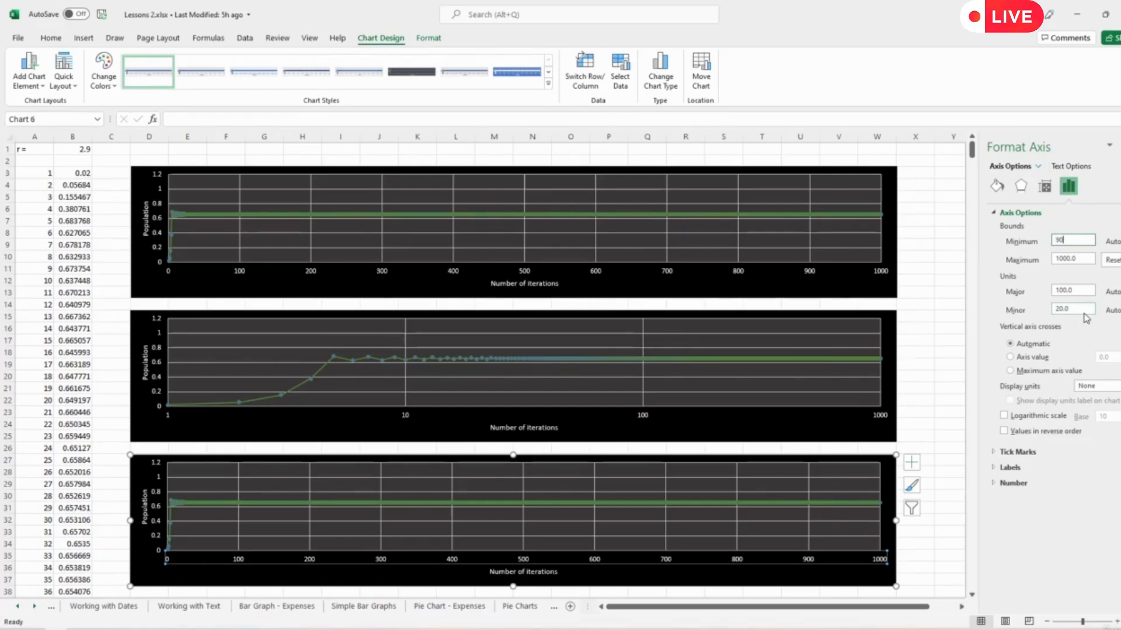
key(Return)
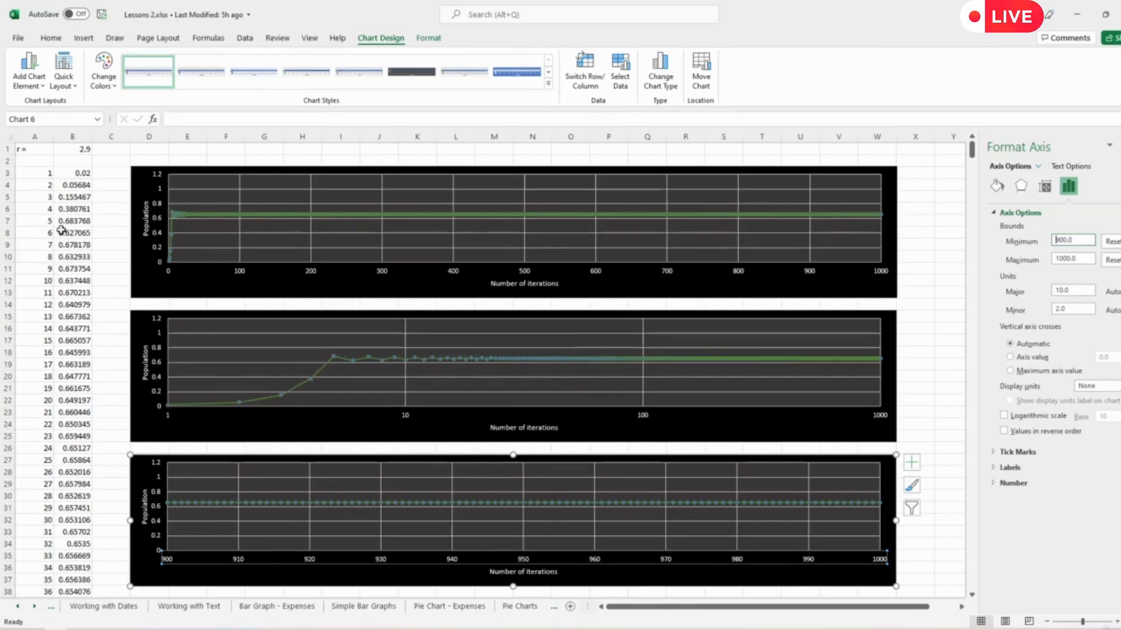
- Change the r value in cell B1 to 3 and 3.1 in turn to compare the three plots
click(82, 150)
text(3)
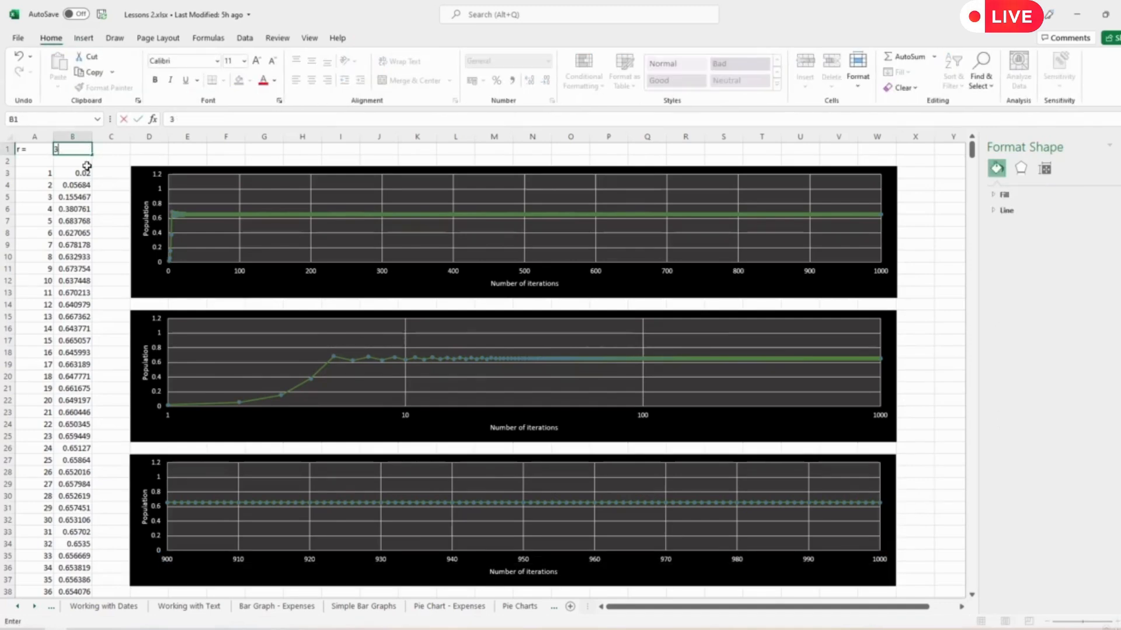
key(Return)
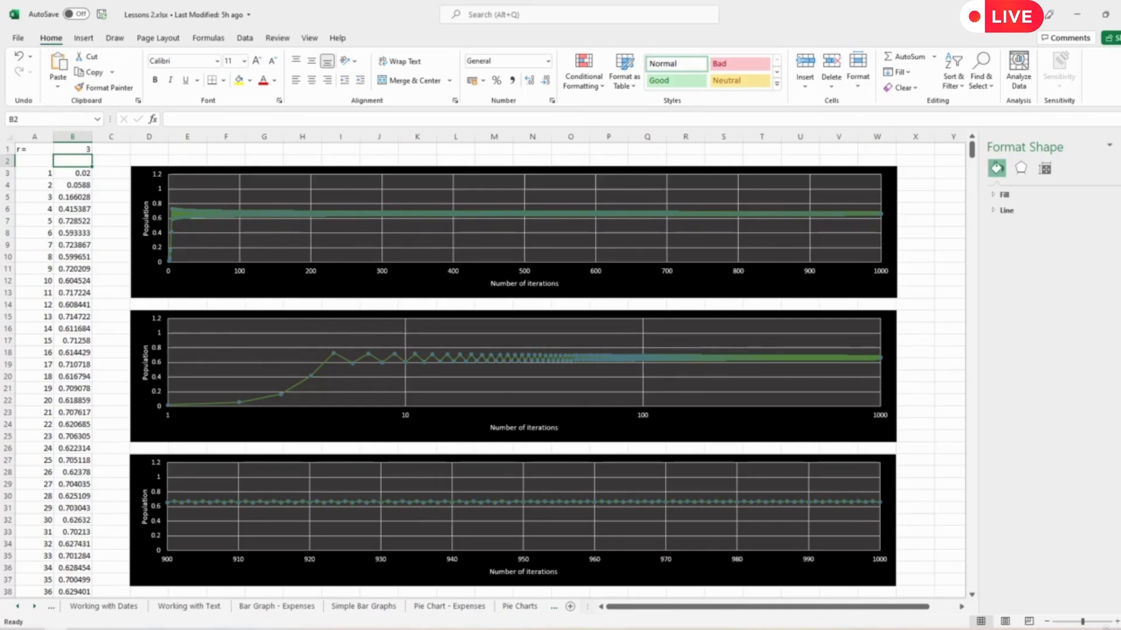
click(258, 155)
click(76, 149)
click(76, 148)
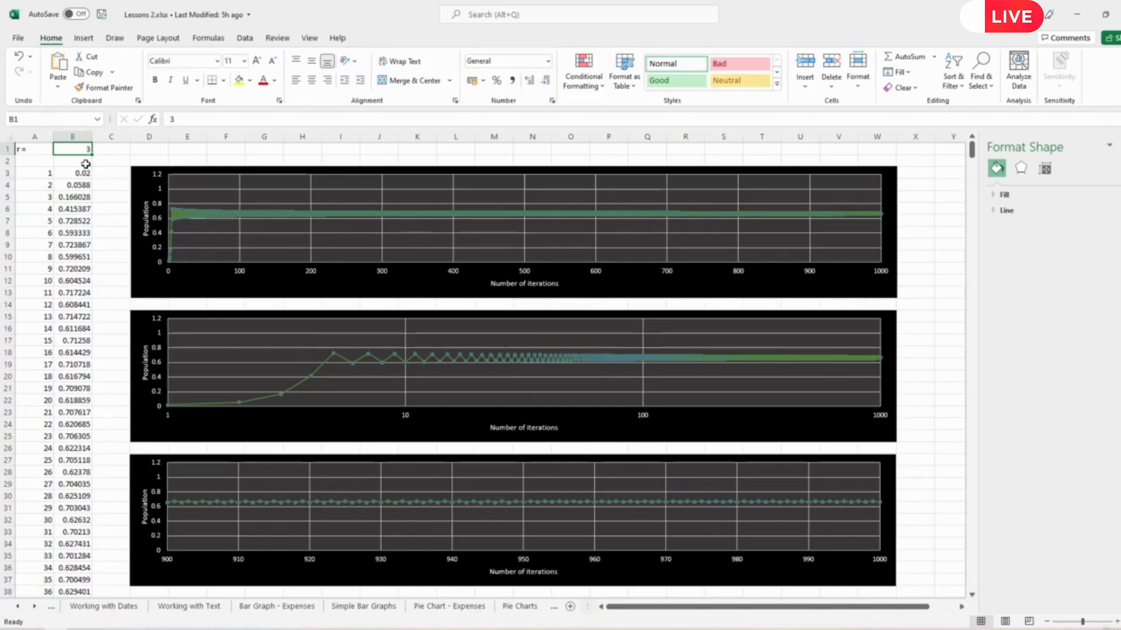
text(3.1)
key(Return)
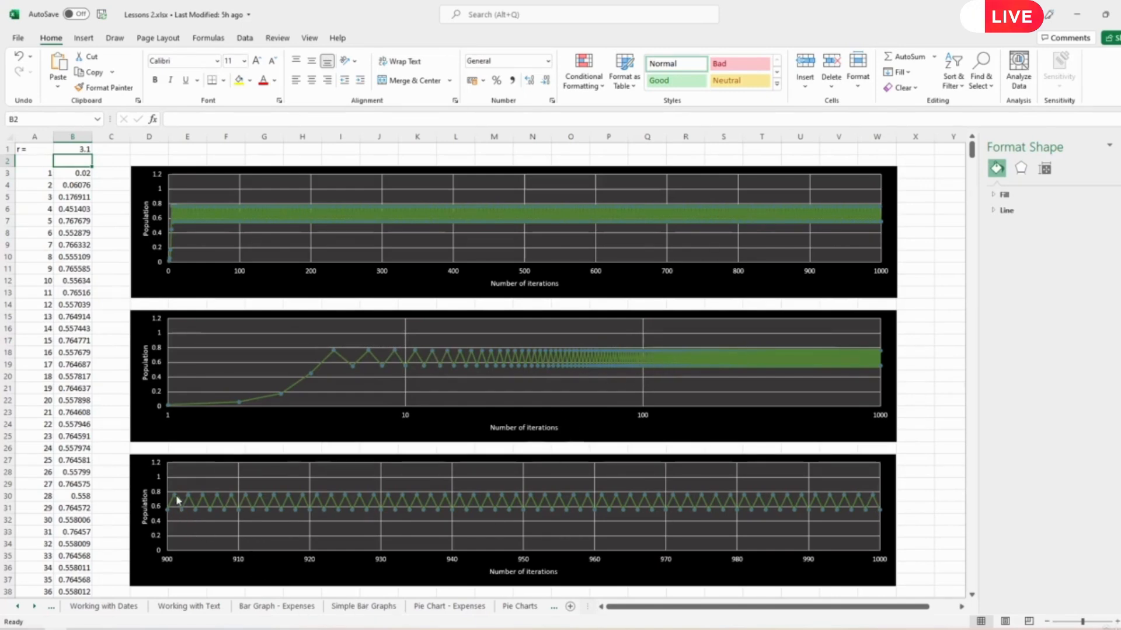
- Raise the r value in cell B1 to 3.2 and 3.3 in turn to compare the plots
click(75, 150)
text(3.2)
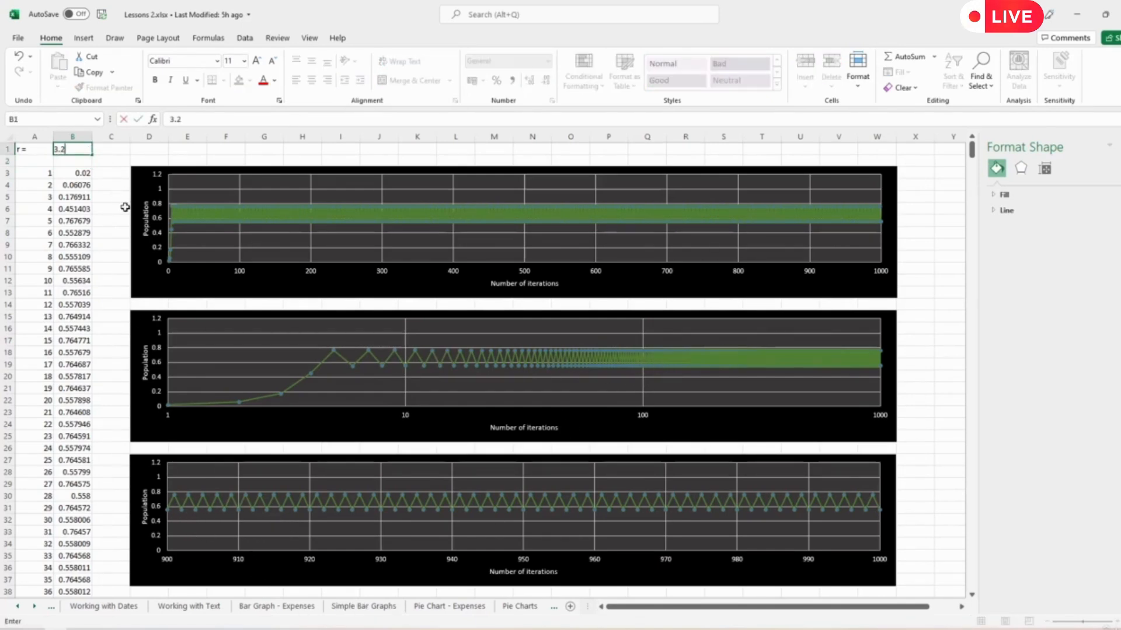
key(Return)
key(Up)
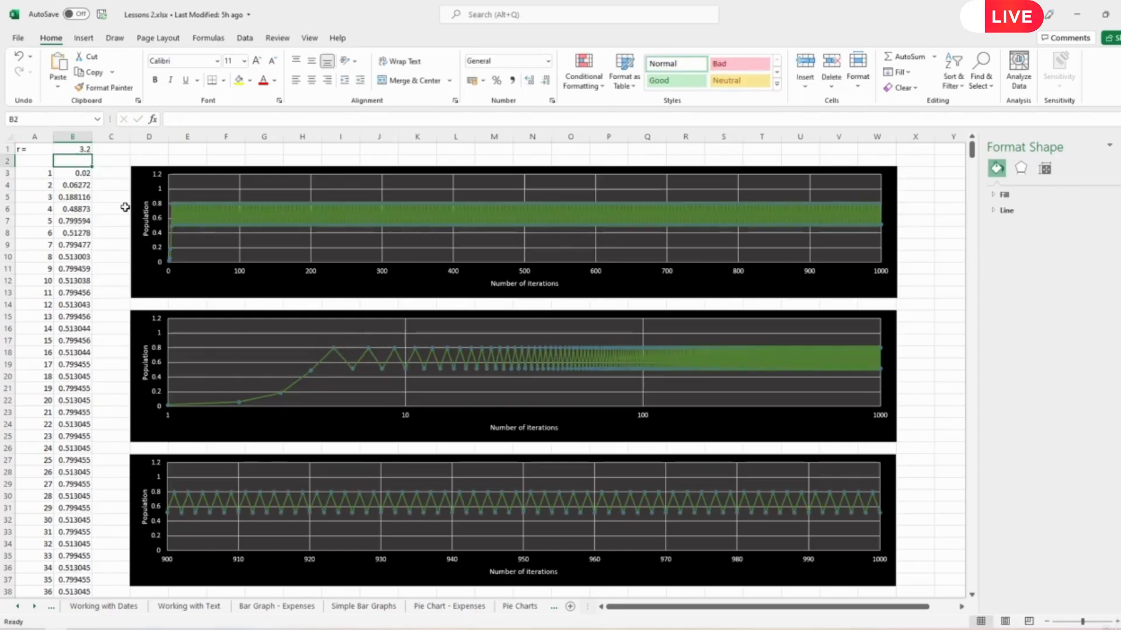
text(3.3)
key(Return)
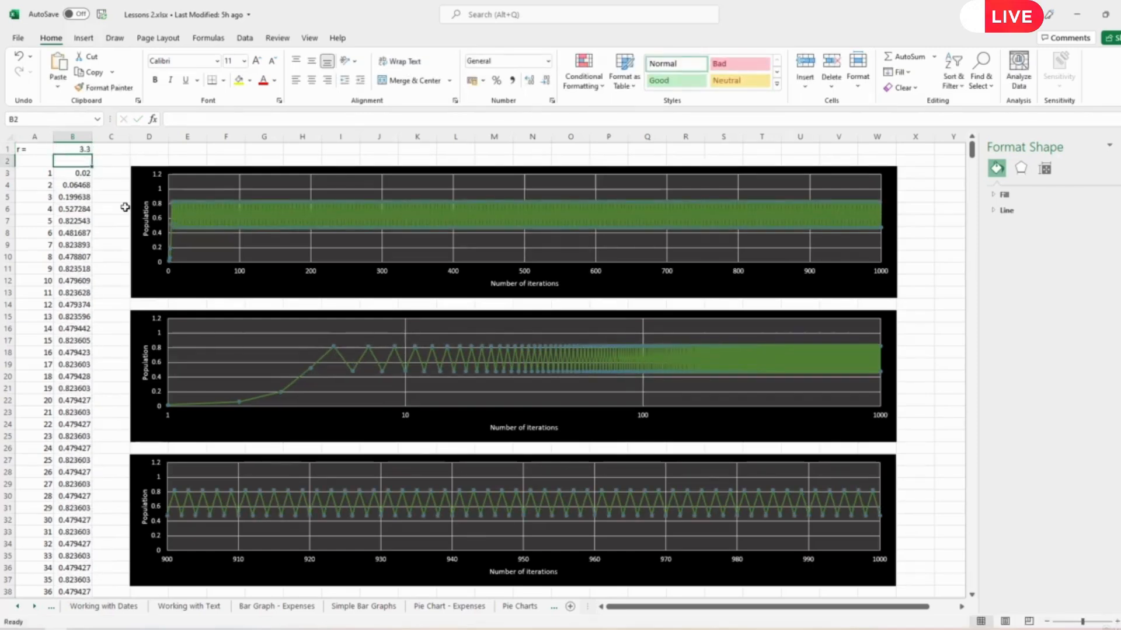
- Raise the r value in cell B1 to 3.4 and 3.5 in turn to compare the plots
key(Up)
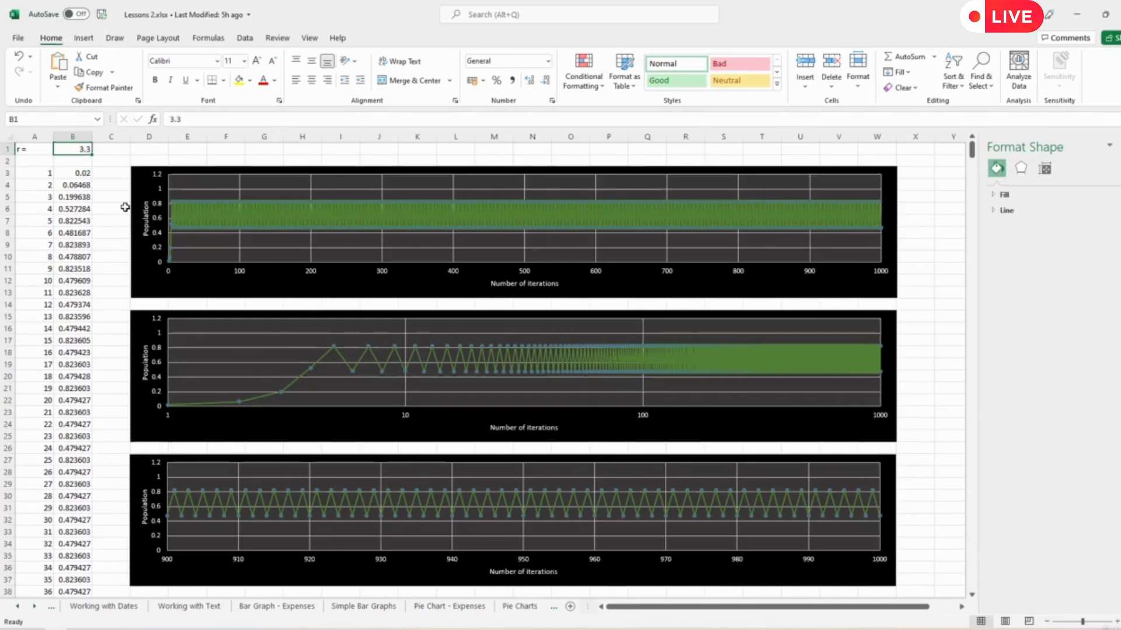
text(3.4)
key(Return)
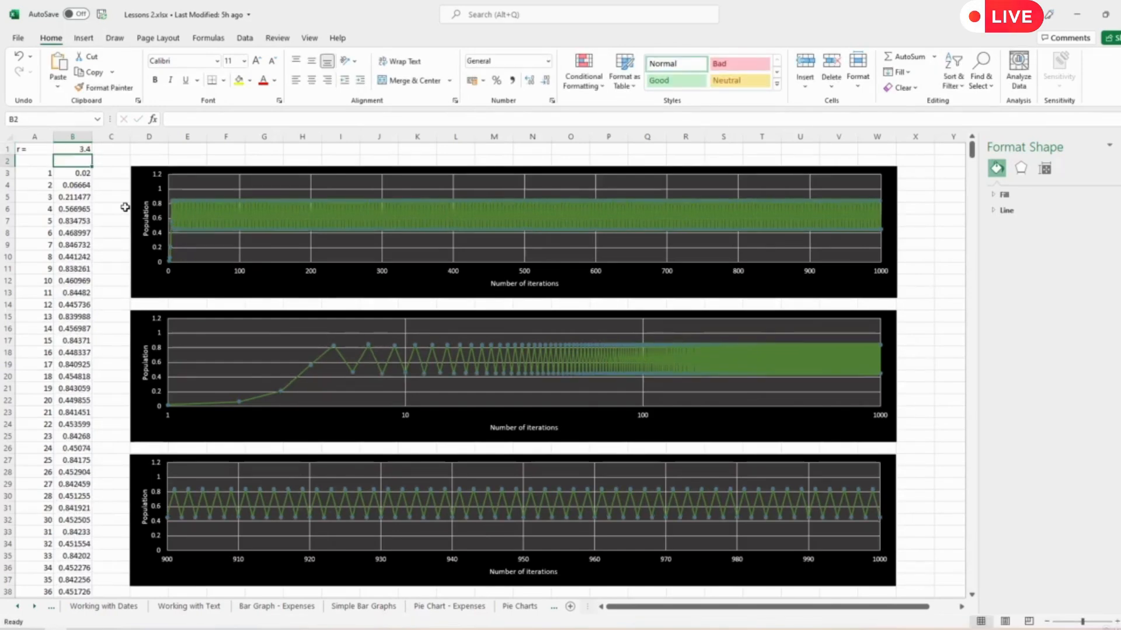
key(Up)
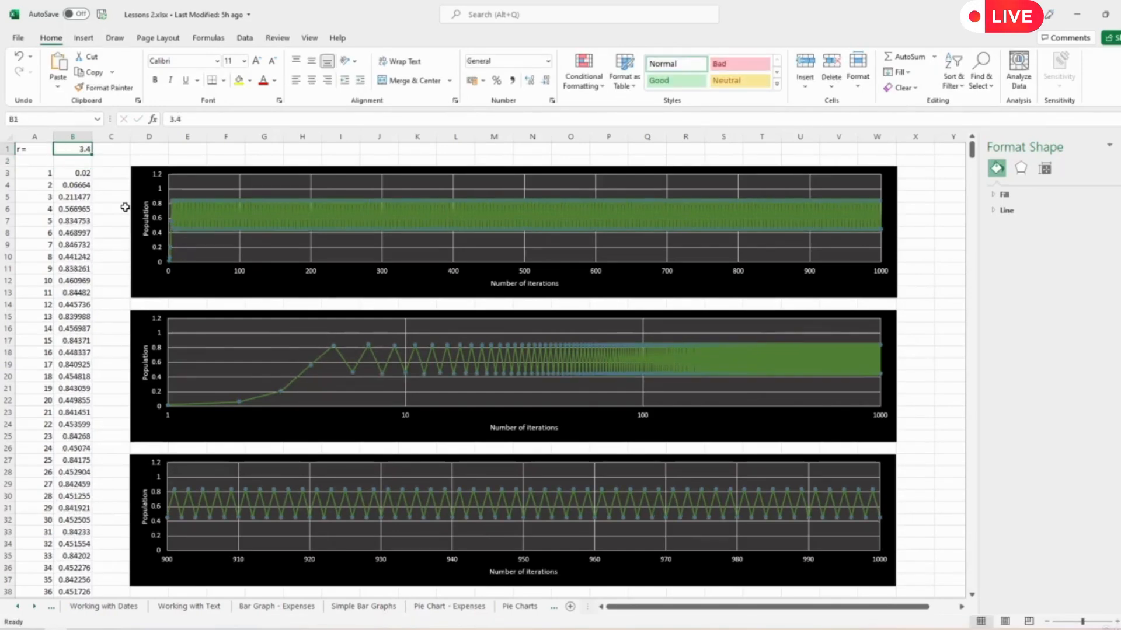
text(3.)
key(Return)
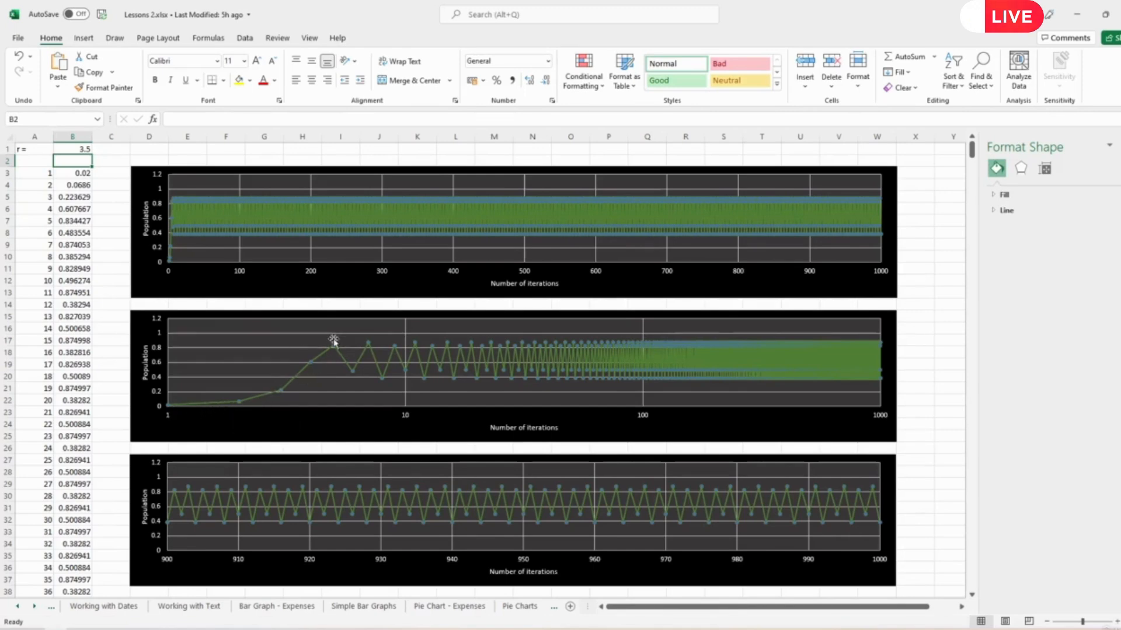
- Vary the r value in cell B1 through 3.6, 3.7 and 4 to compare the plots
mouse_move(334, 346)
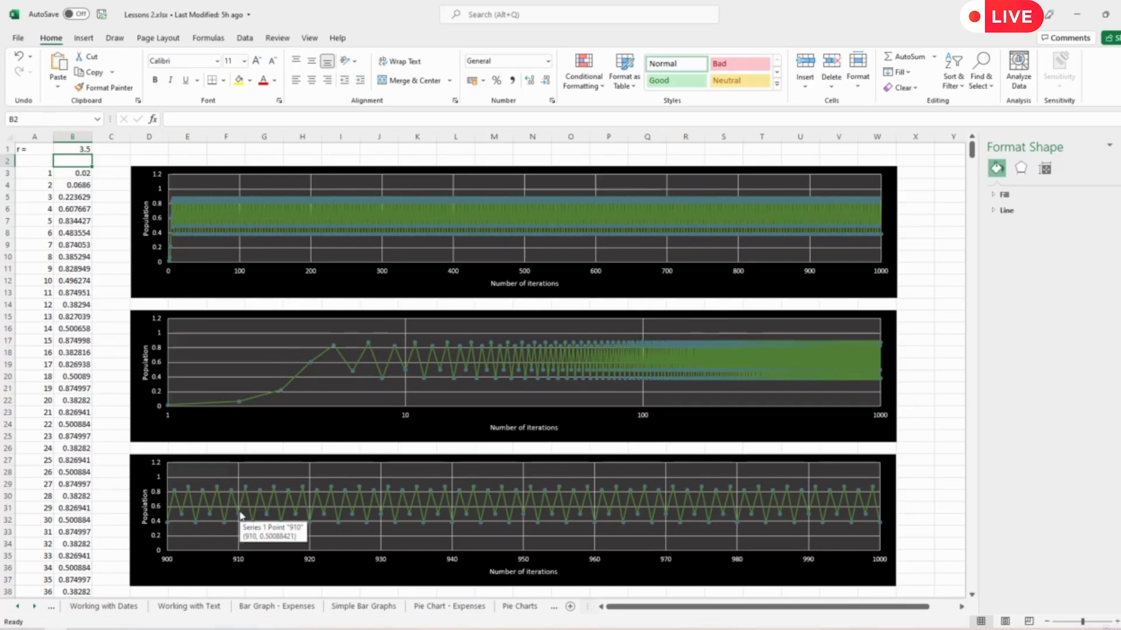
click(78, 150)
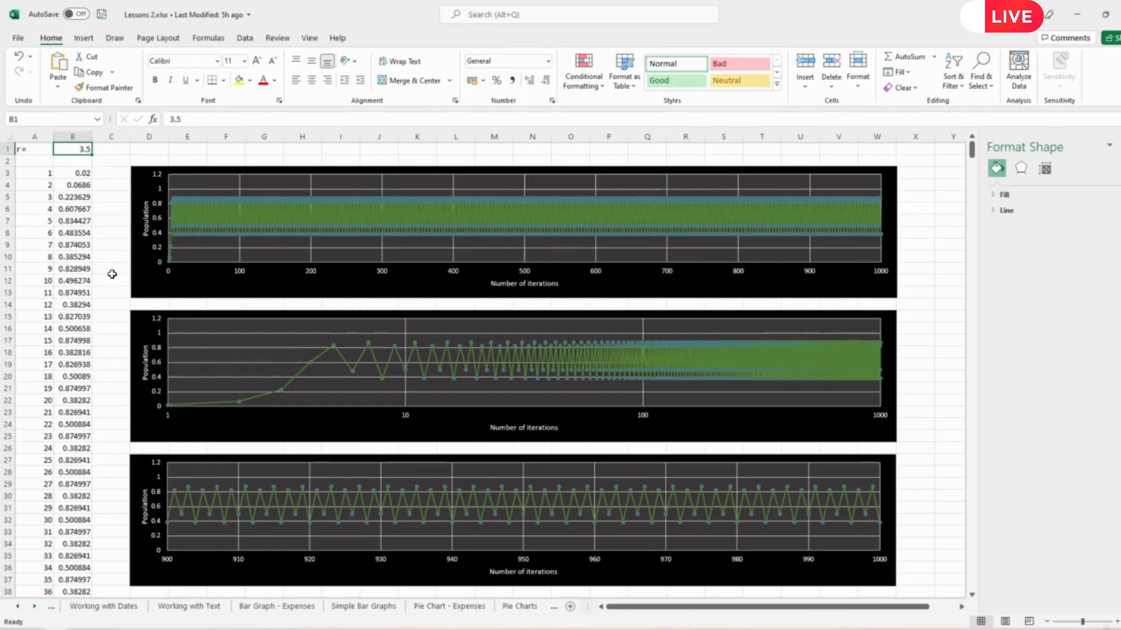
text(3.6)
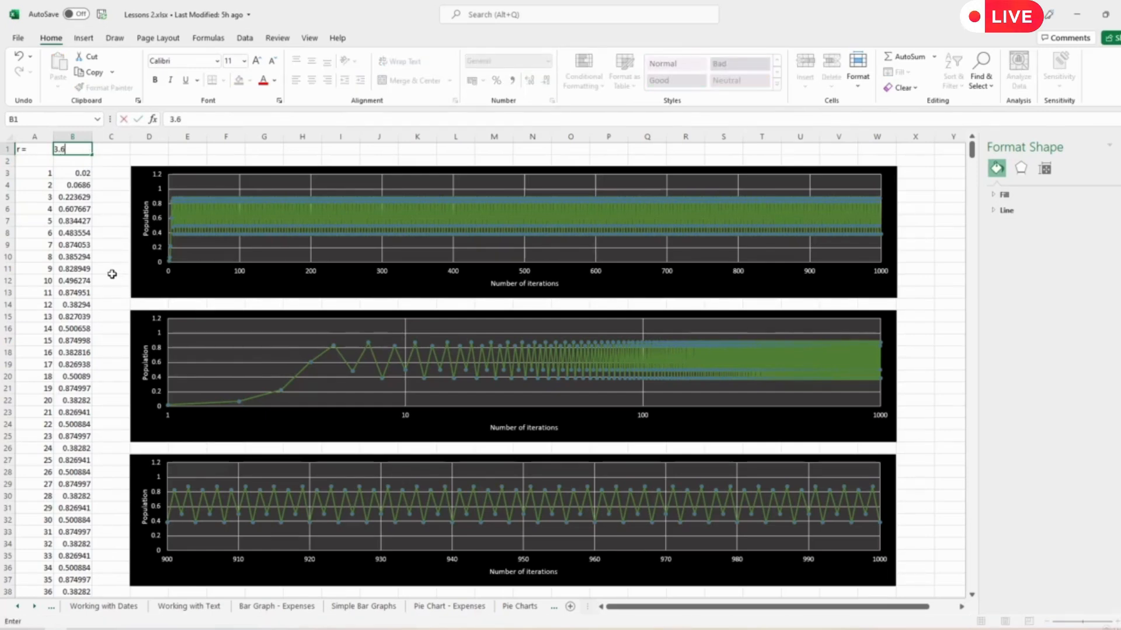
key(Return)
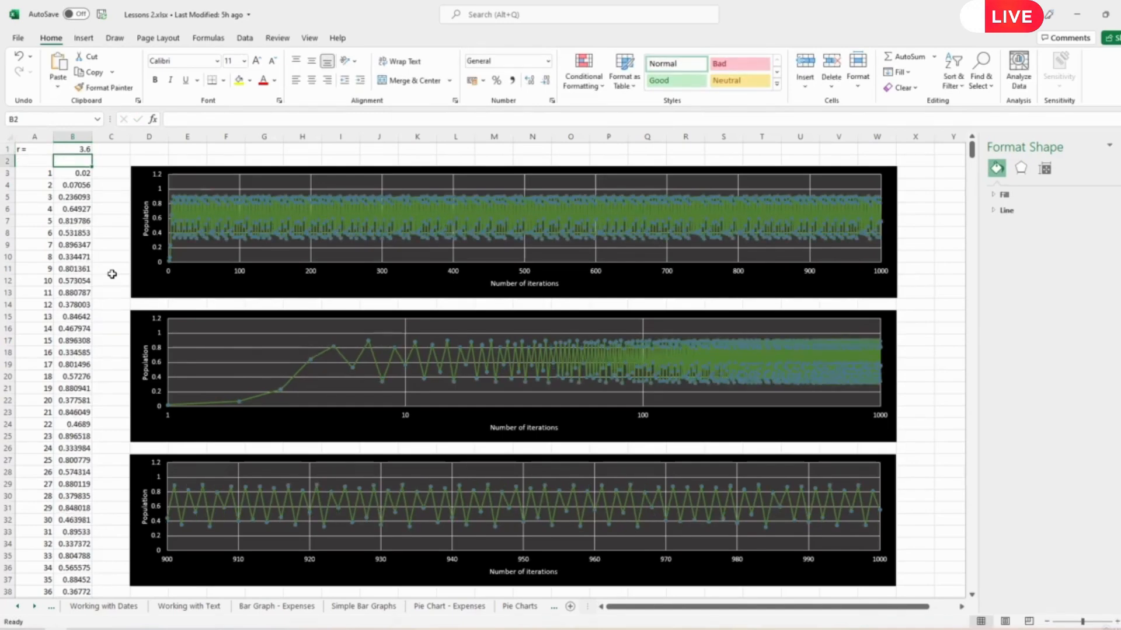
key(Up)
text(3.7)
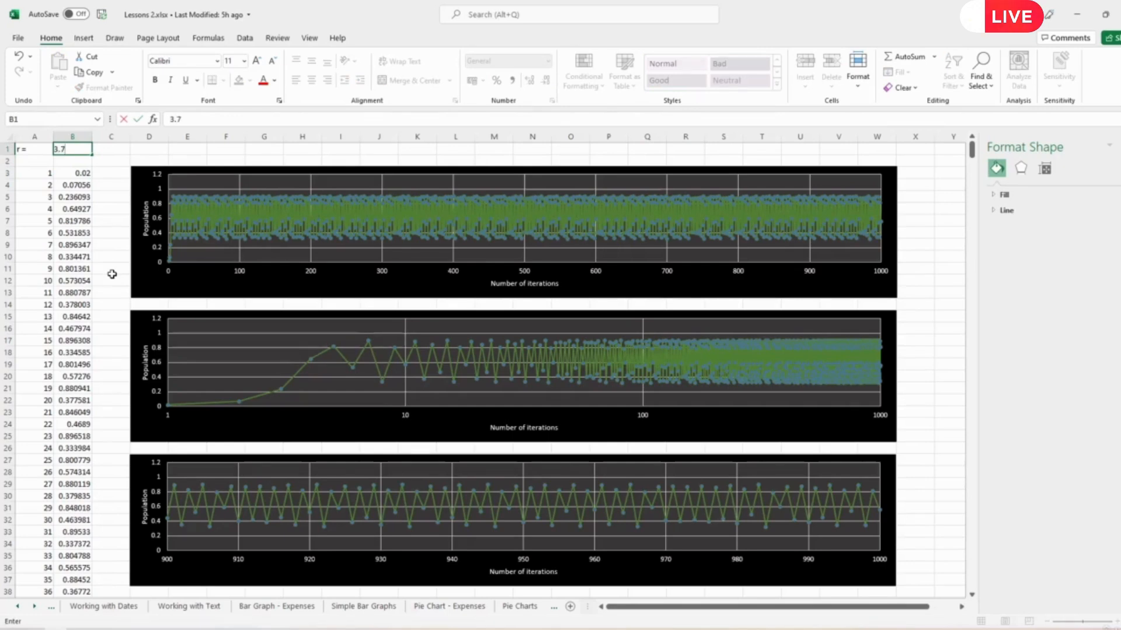
key(Return)
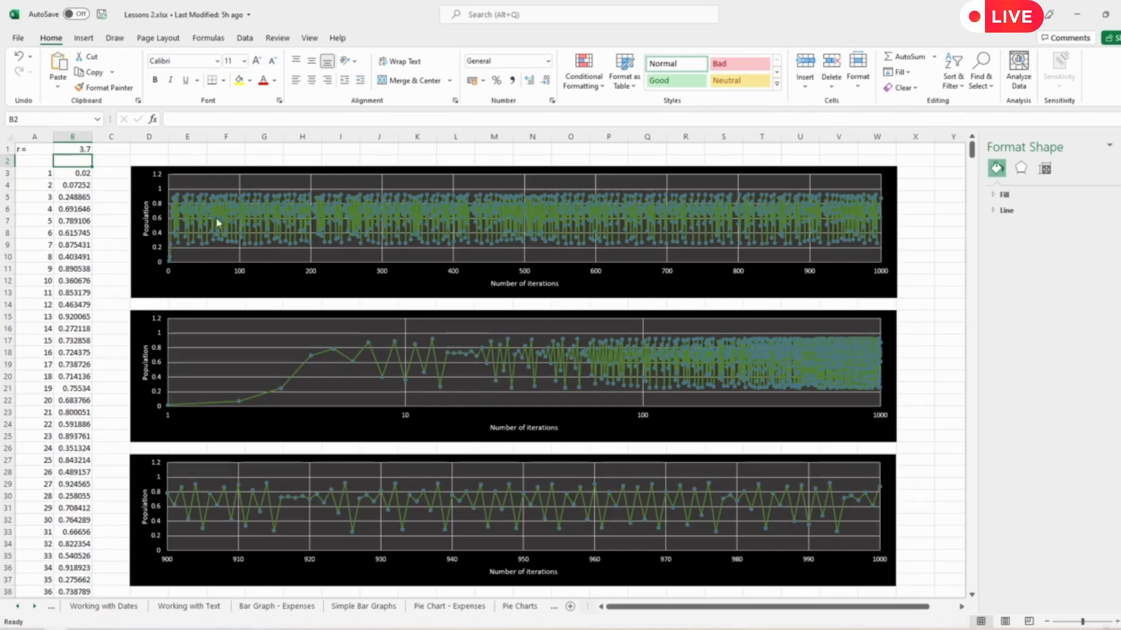
click(79, 149)
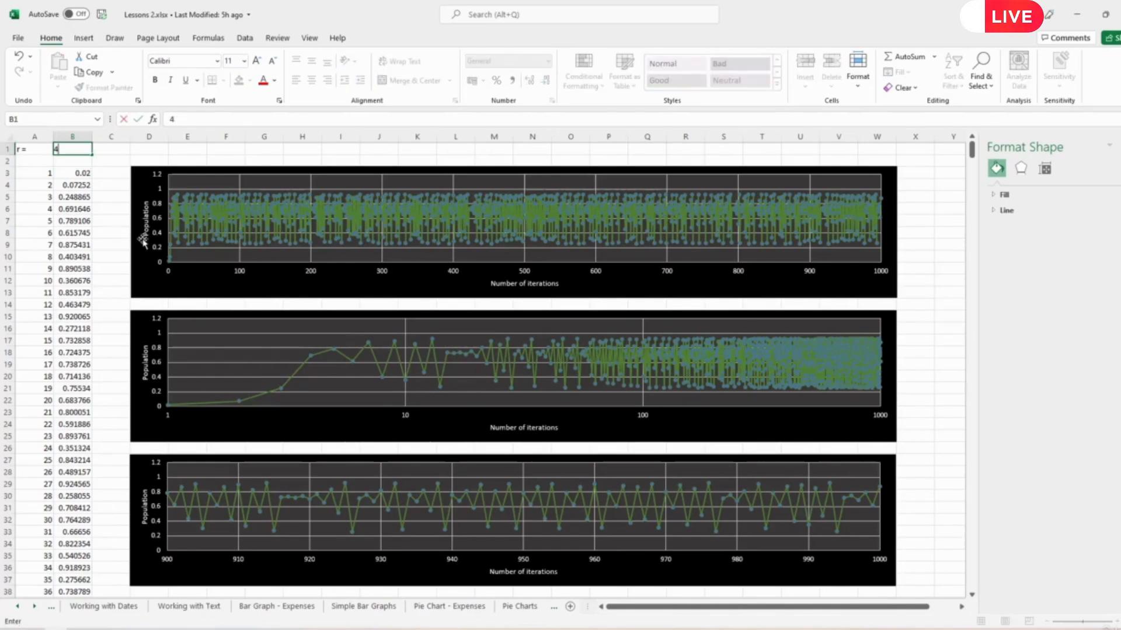
text(4)
key(Return)
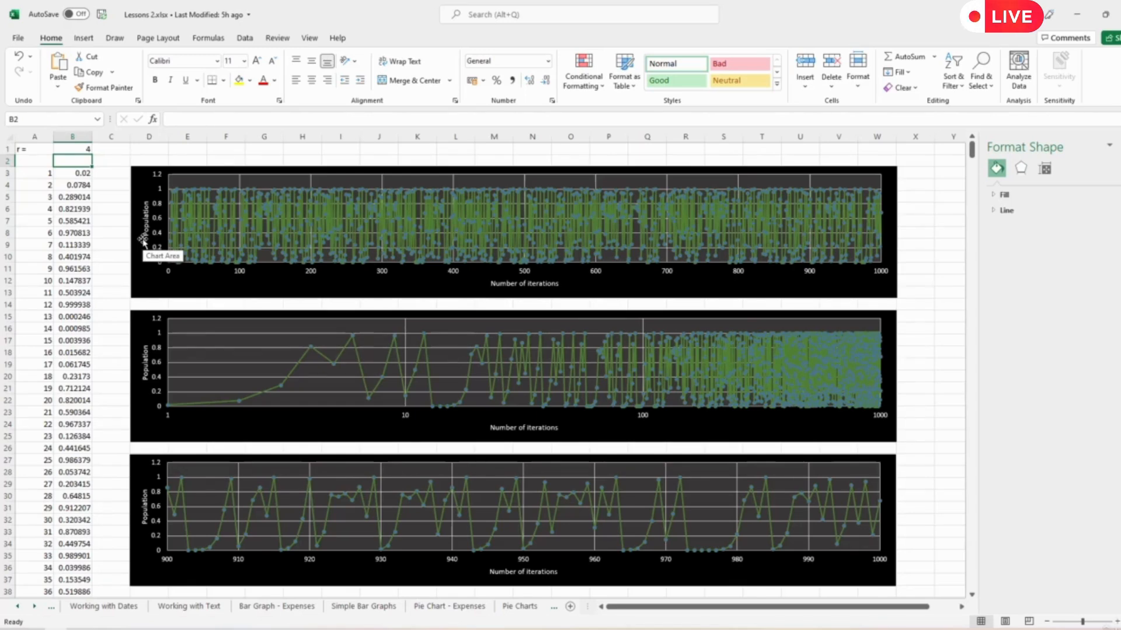
- Run through the r values 2.8, 3.1, 3.5 and 4 in cell B1 to recap how the plots differ
key(Up)
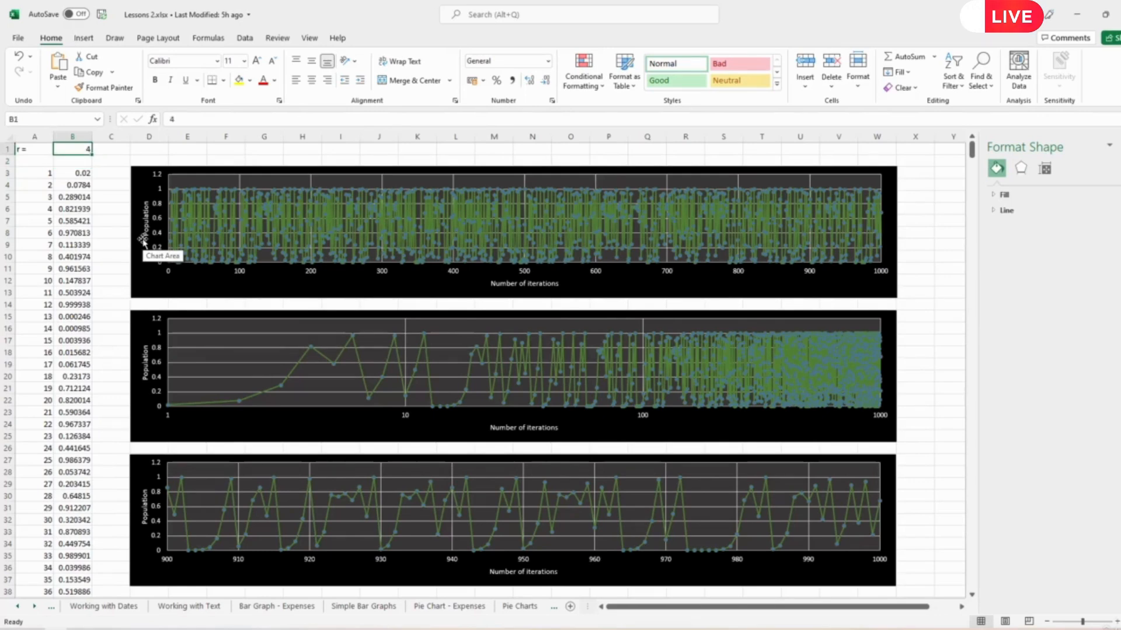
text(2.8)
key(Return)
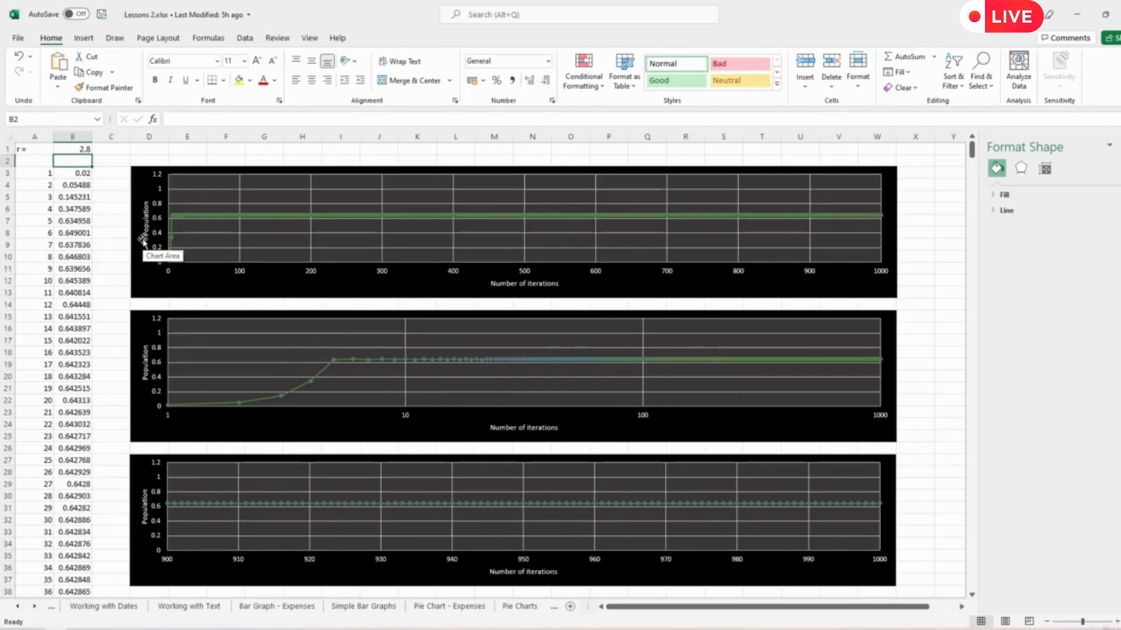
key(Up)
text(3.)
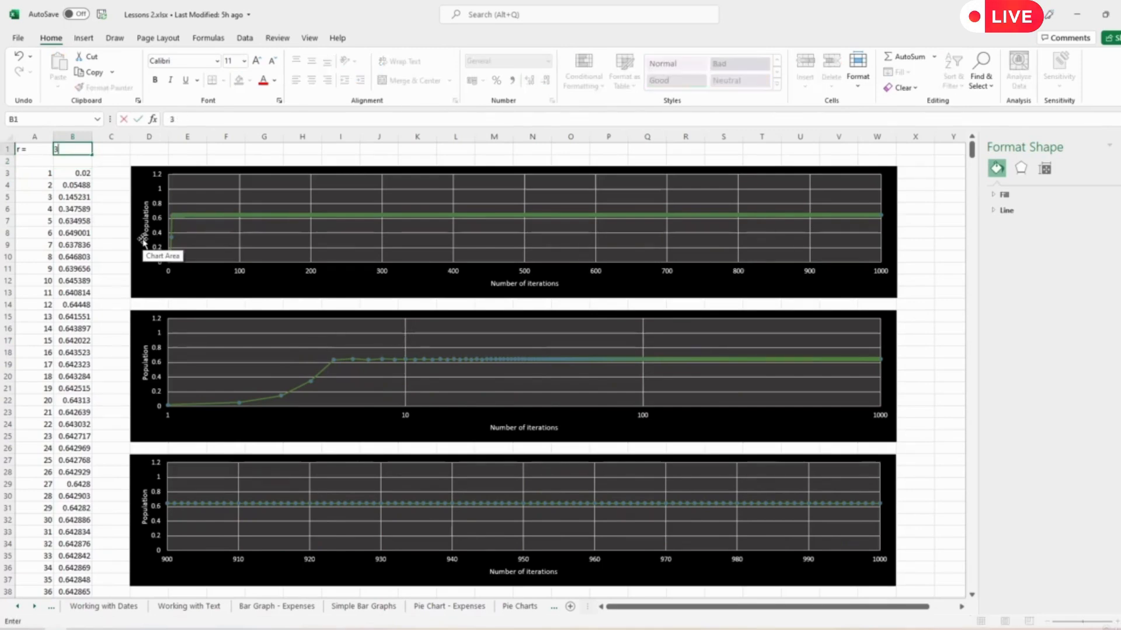
key(Return)
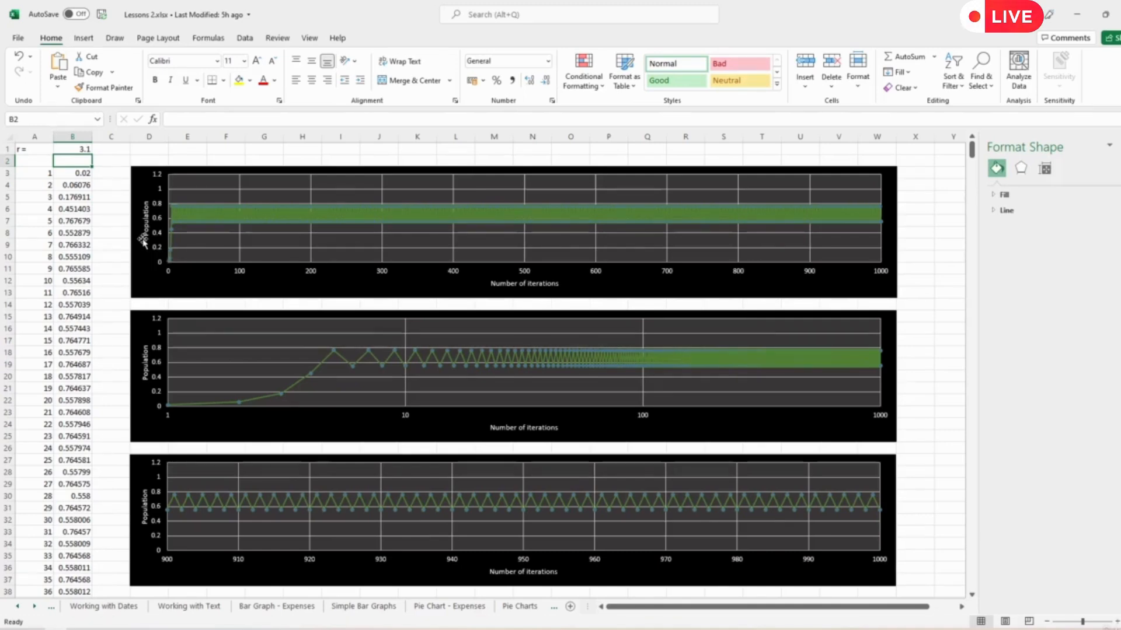
key(Up)
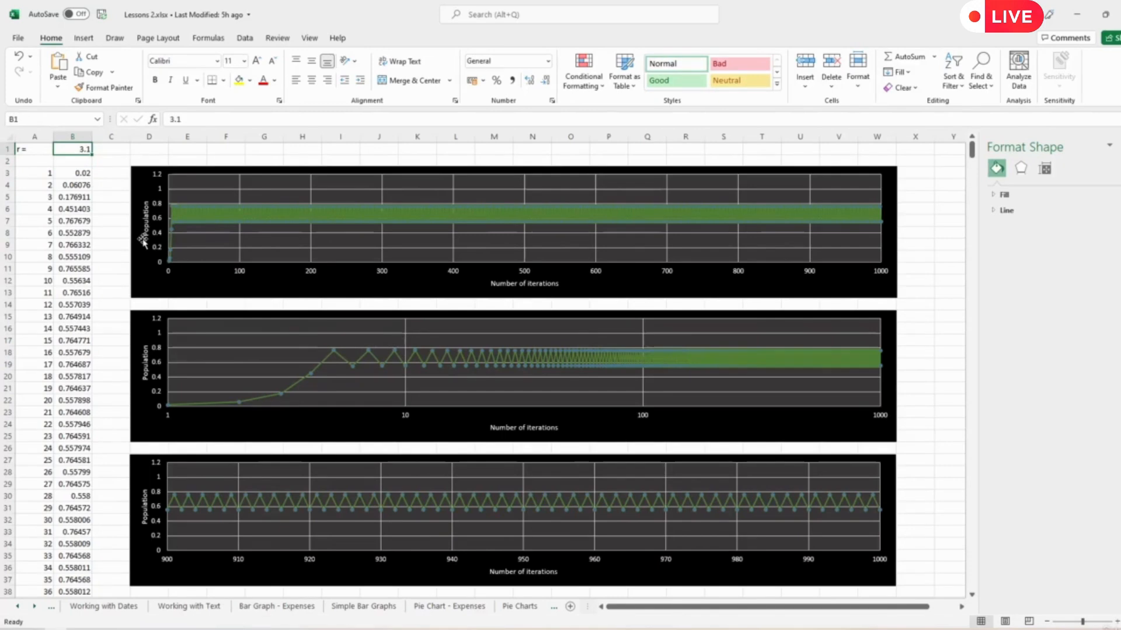
text(3.5)
key(Return)
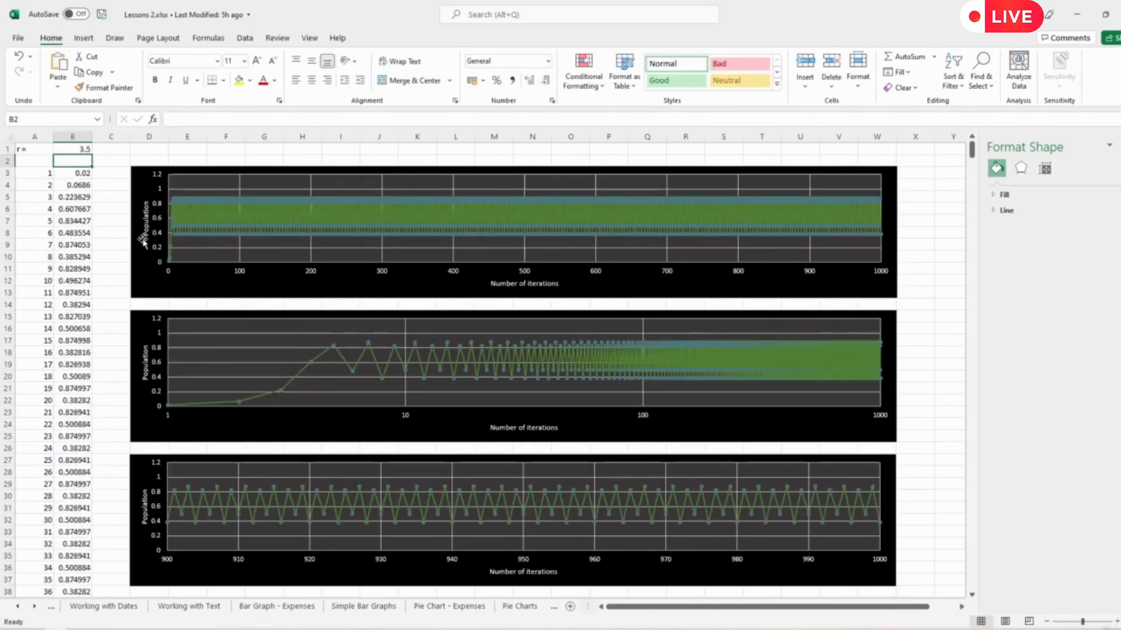
key(Up)
text(4)
key(Return)
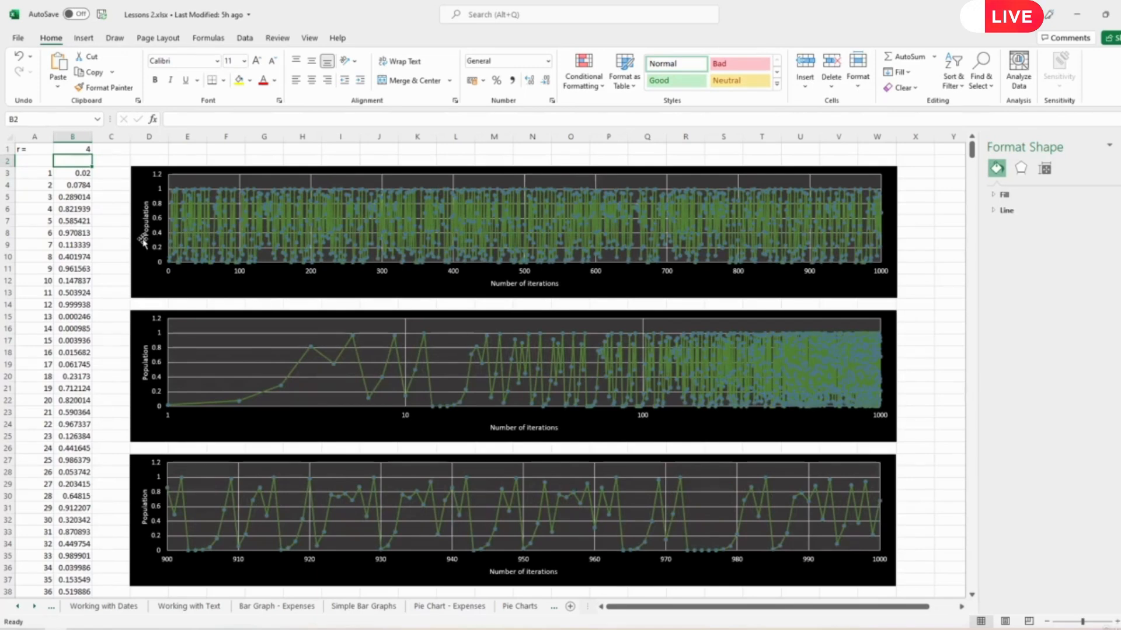
- Test r values above 4 by entering 4.5 and 4.1 in turn in cell B1
key(Up)
text(4.5)
key(Return)
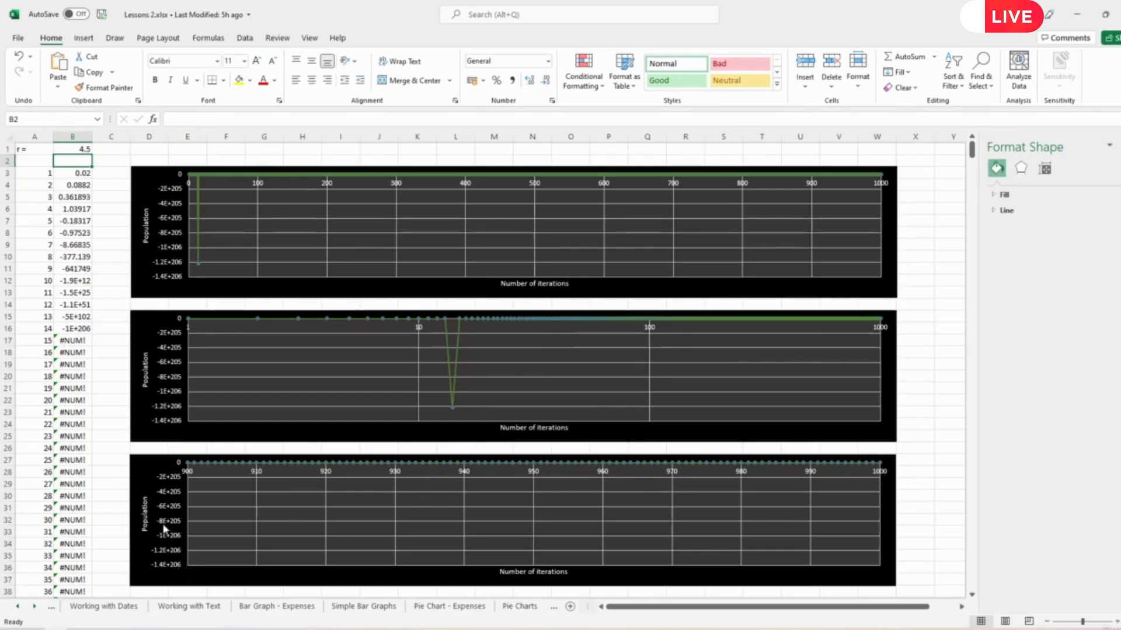
click(86, 149)
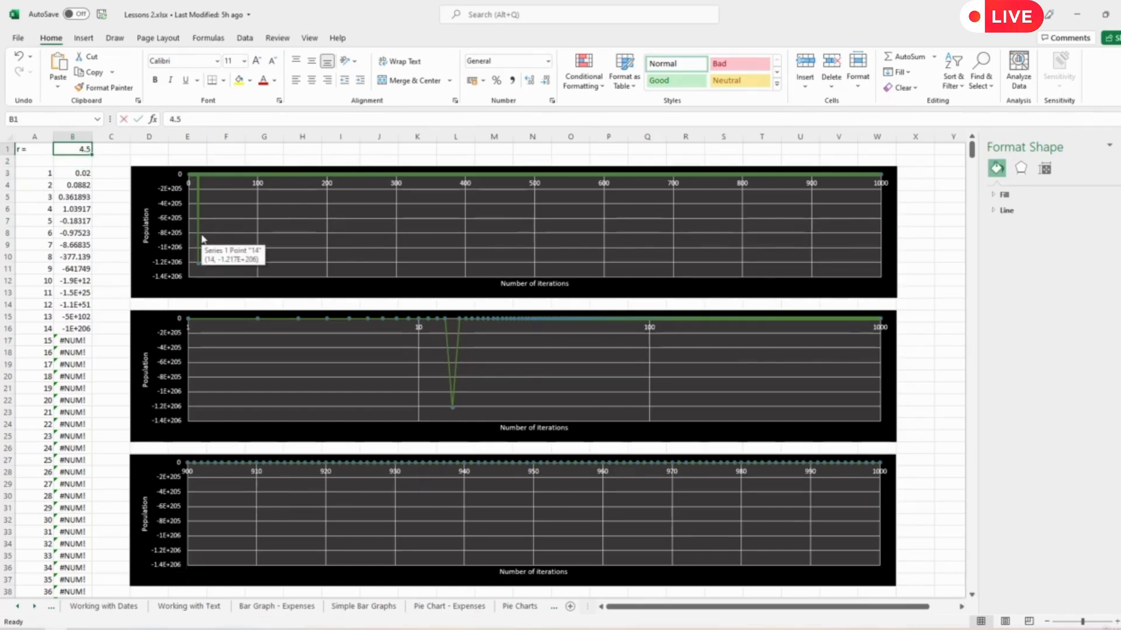
text(4.1)
key(Return)
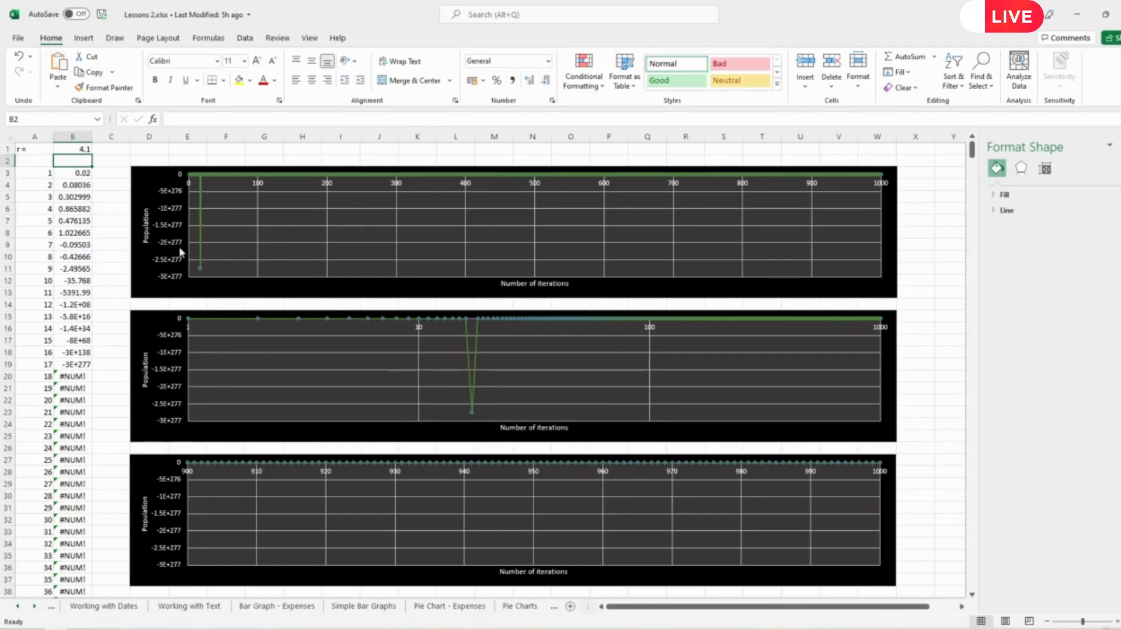
- Reset the vertical axis maximum of the first chart, the one with the full 0–1000 horizontal axis, to automatic
click(167, 227)
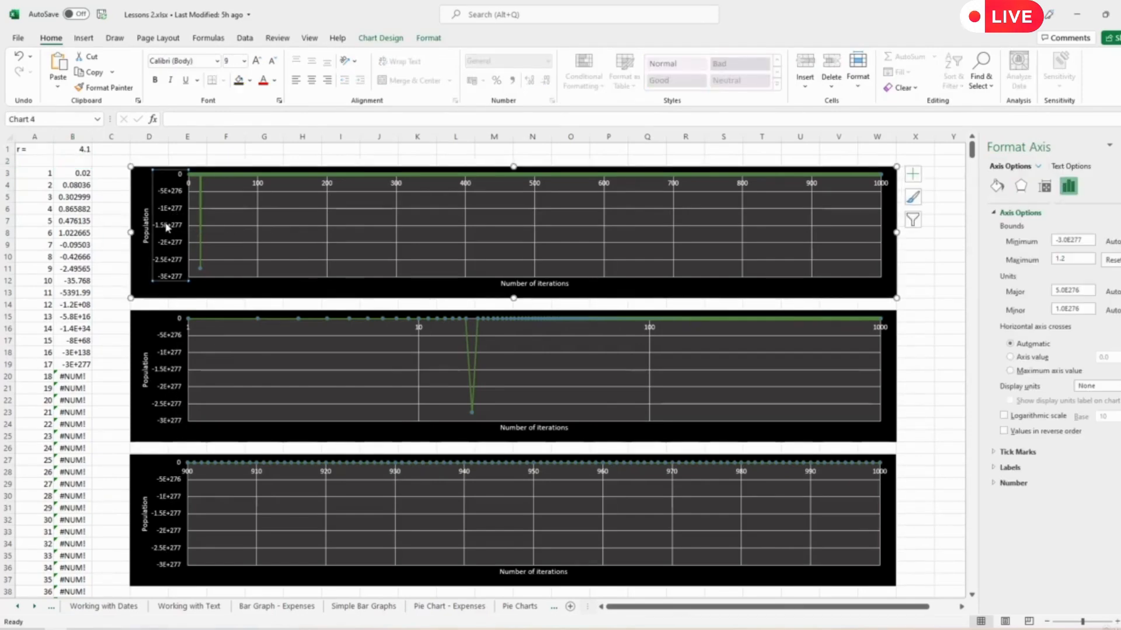
drag(1089, 237, 1040, 245)
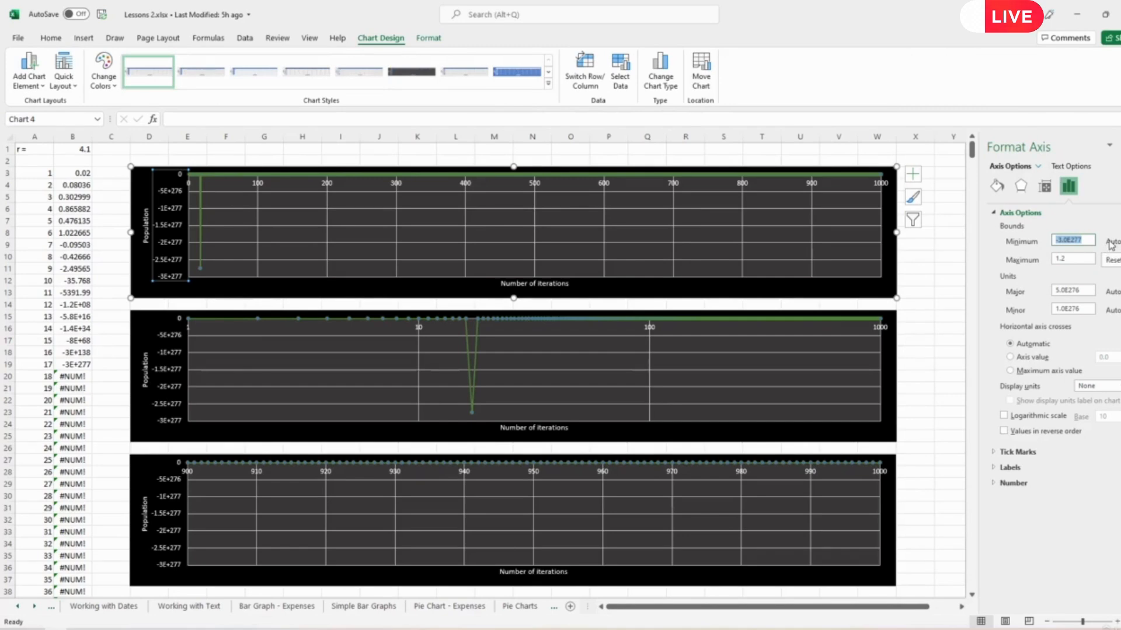
click(1111, 259)
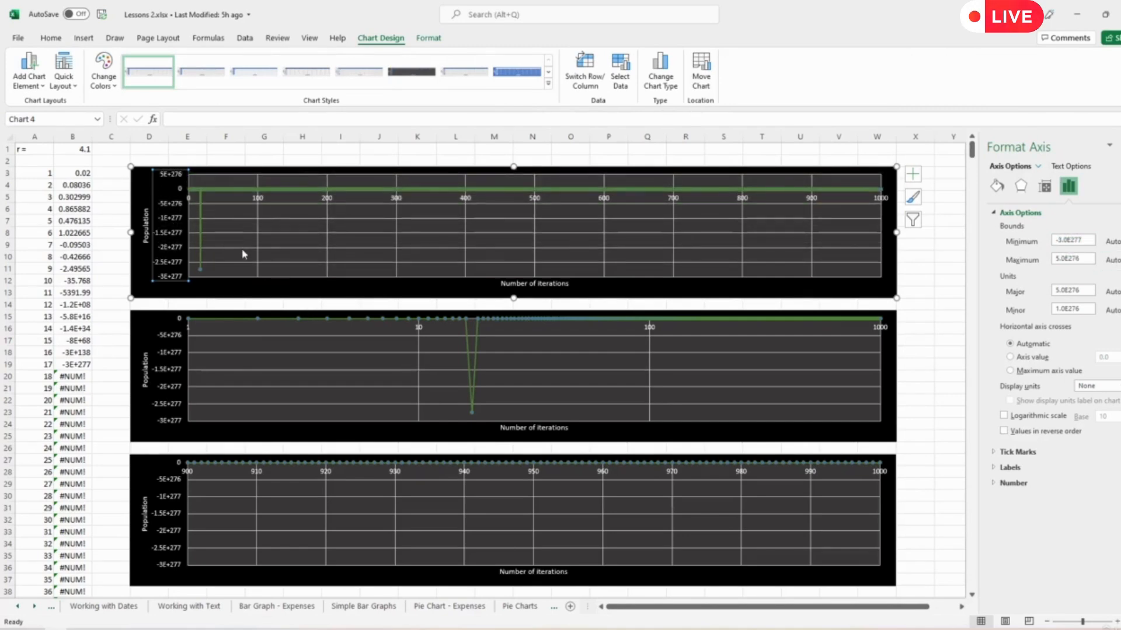
- Enter the r values 3, 4 and 4.1 in turn in cell B1 to check the first chart's automatic vertical scale
click(82, 150)
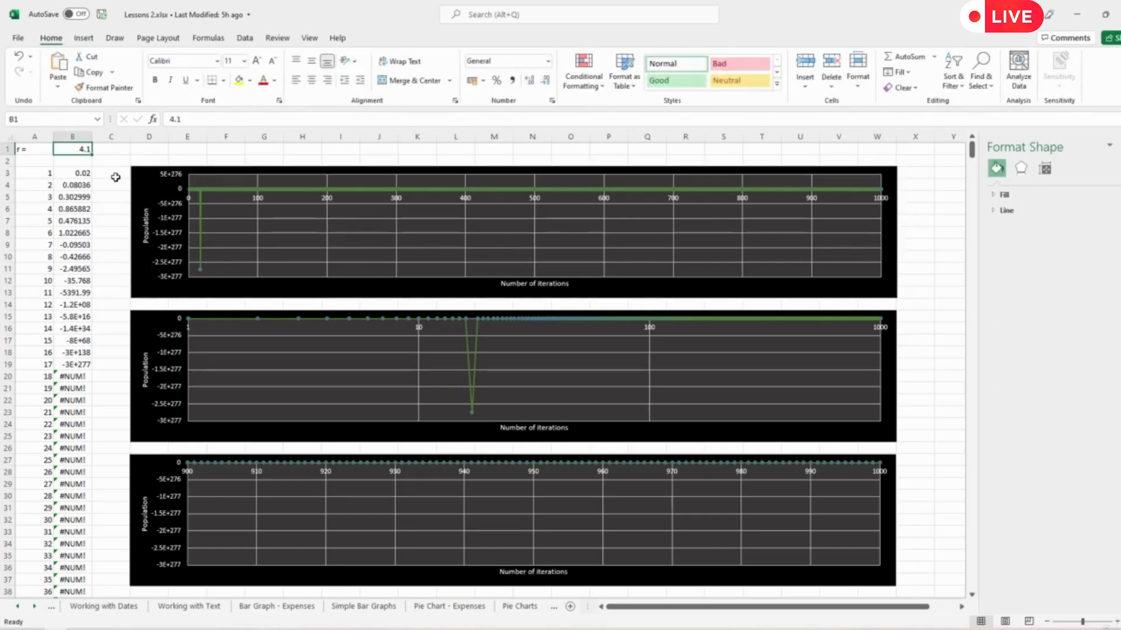
text(3)
key(Return)
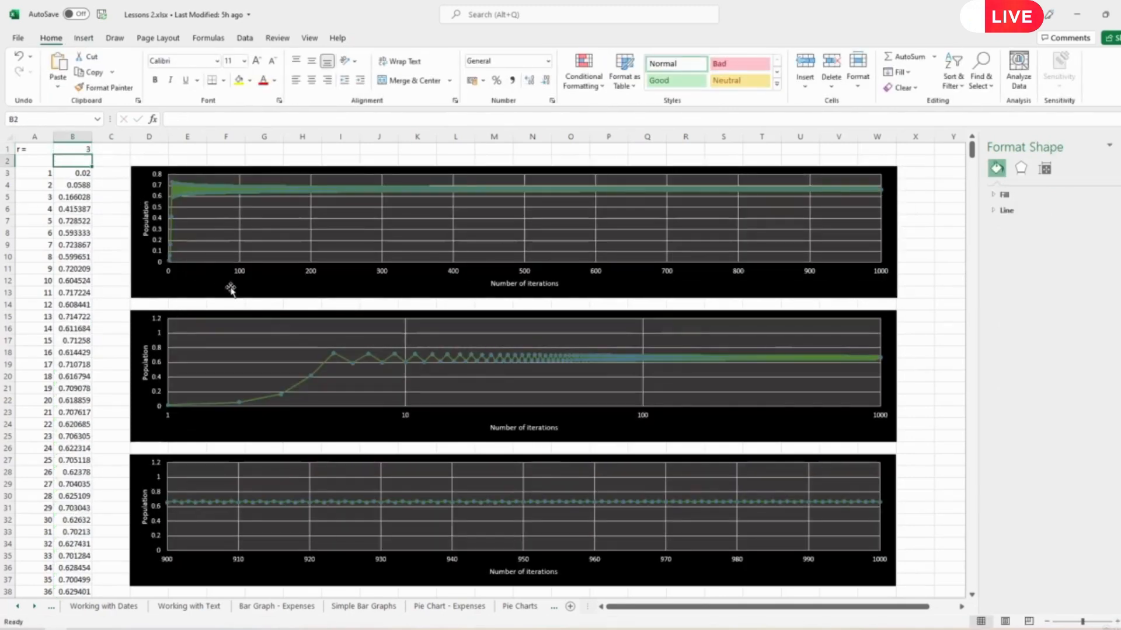
click(82, 149)
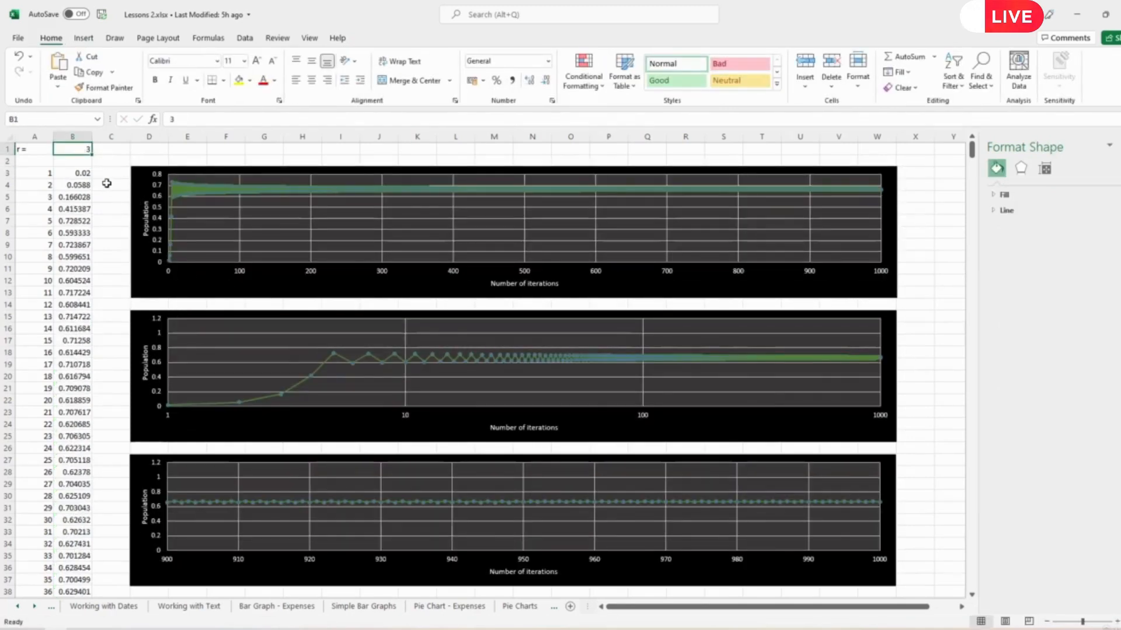
text(4)
key(Return)
key(Up)
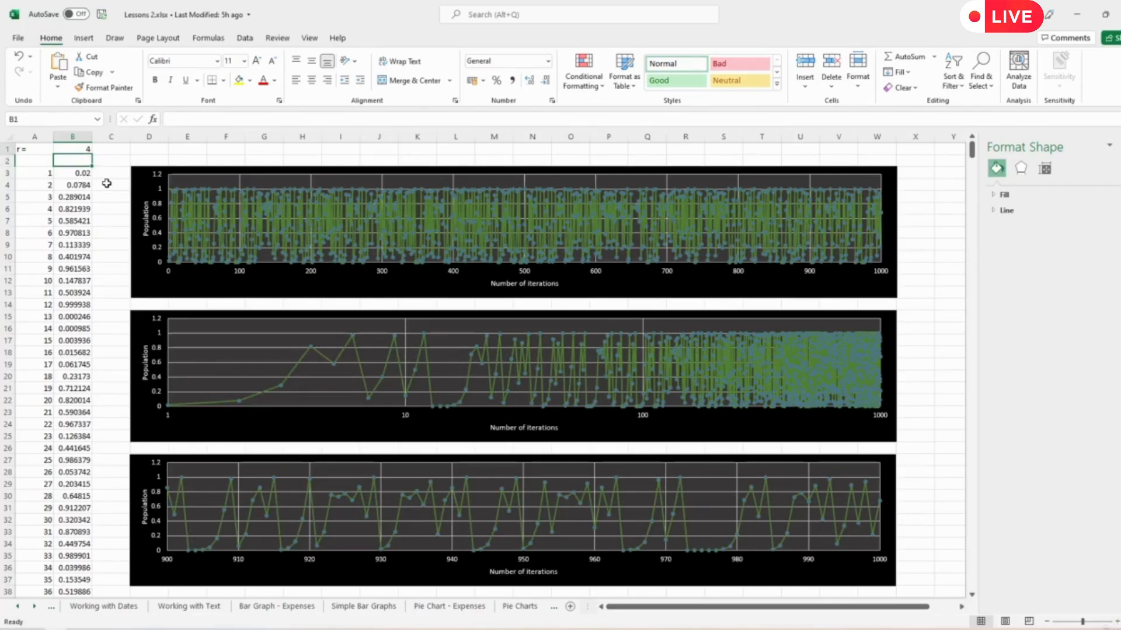
text(4.1)
key(Return)
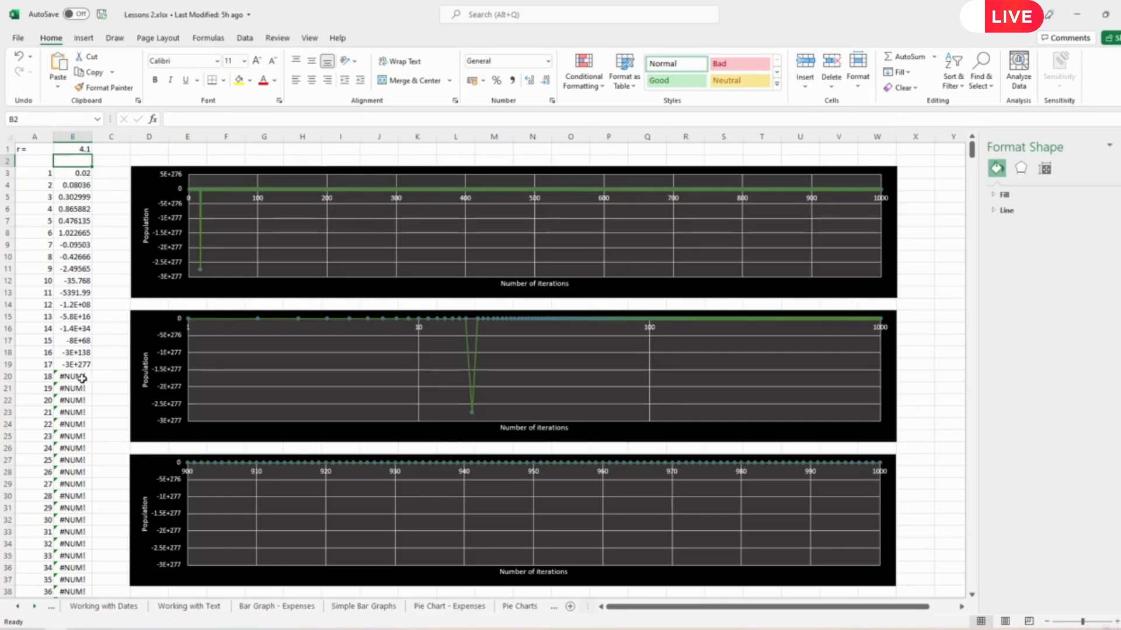
- Highlight the error cells from B20 downward for inspection, and set the r value in cell B1 to 3.9
drag(73, 376, 77, 534)
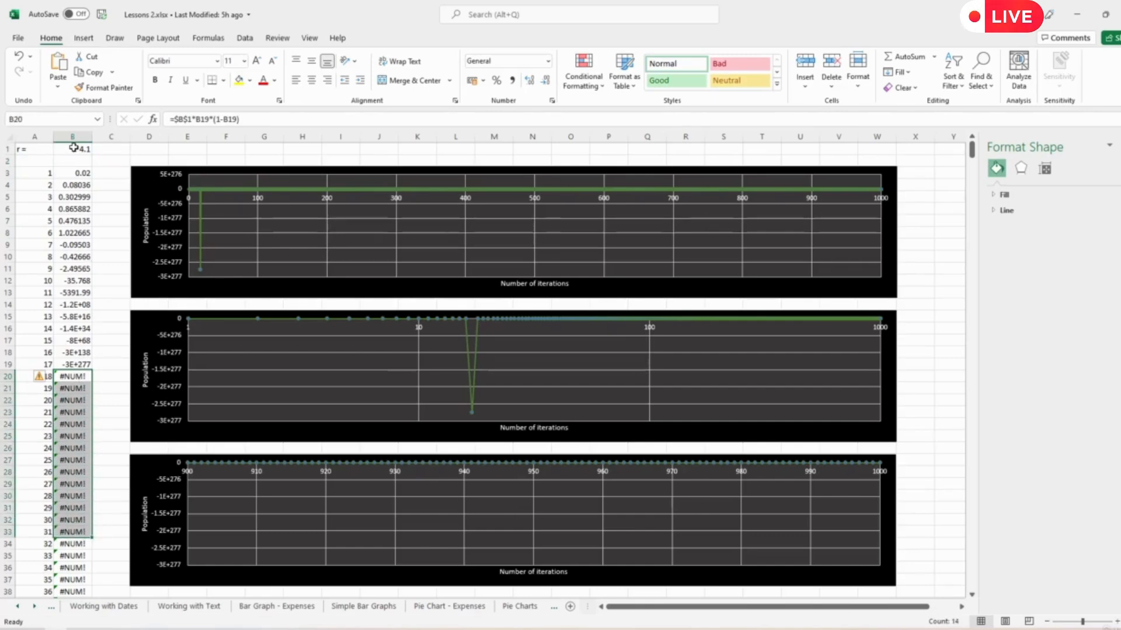
drag(71, 376, 92, 506)
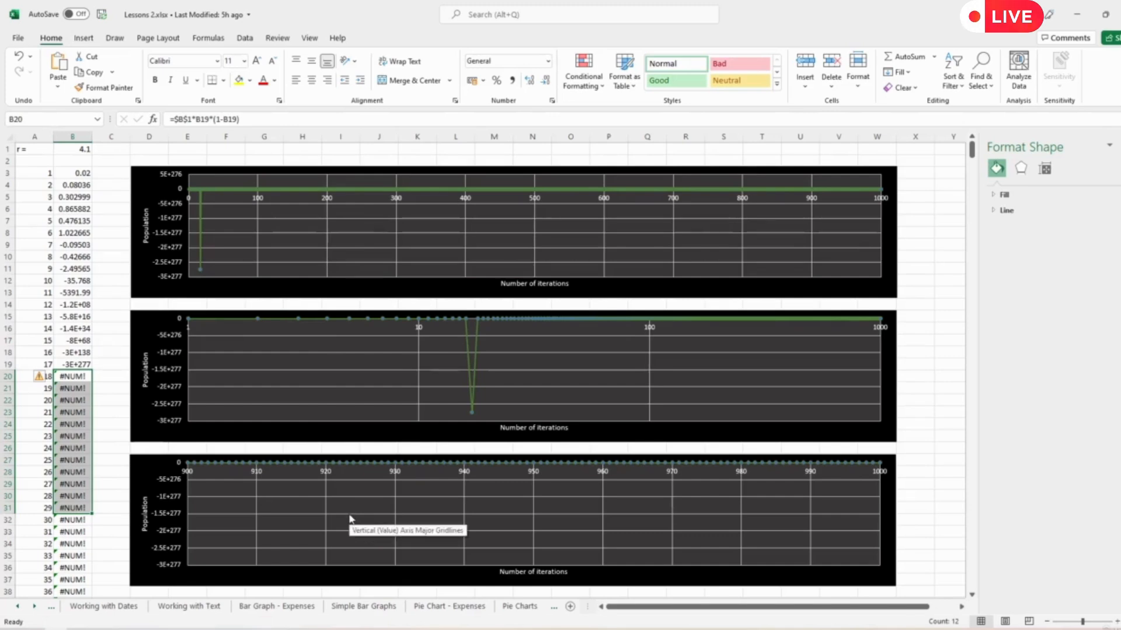
click(81, 150)
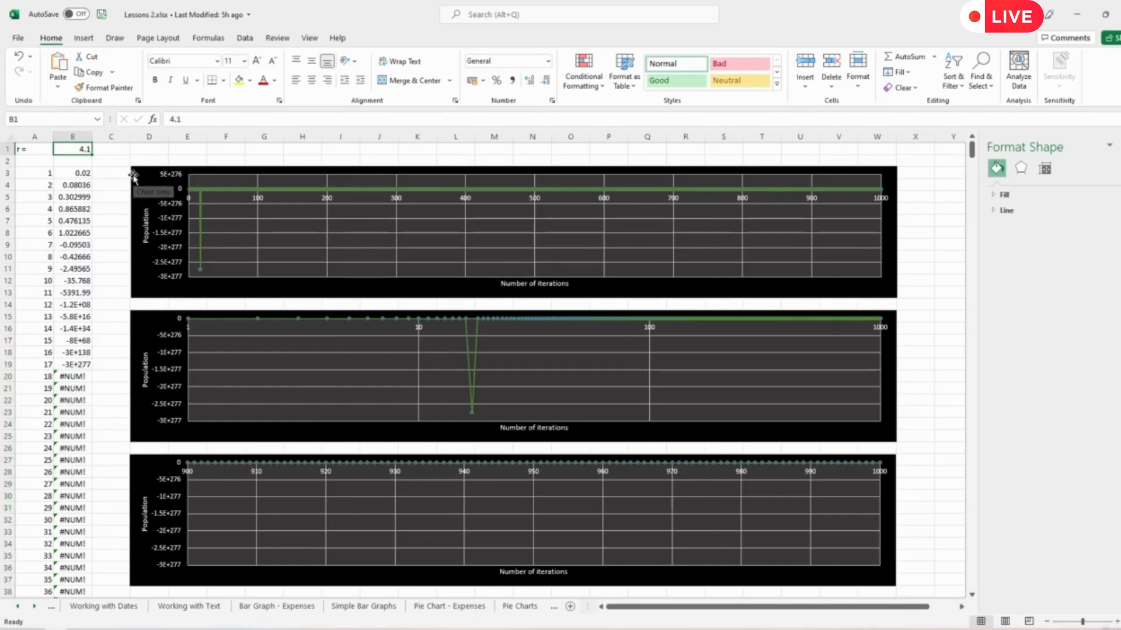
text(3.9)
key(Return)
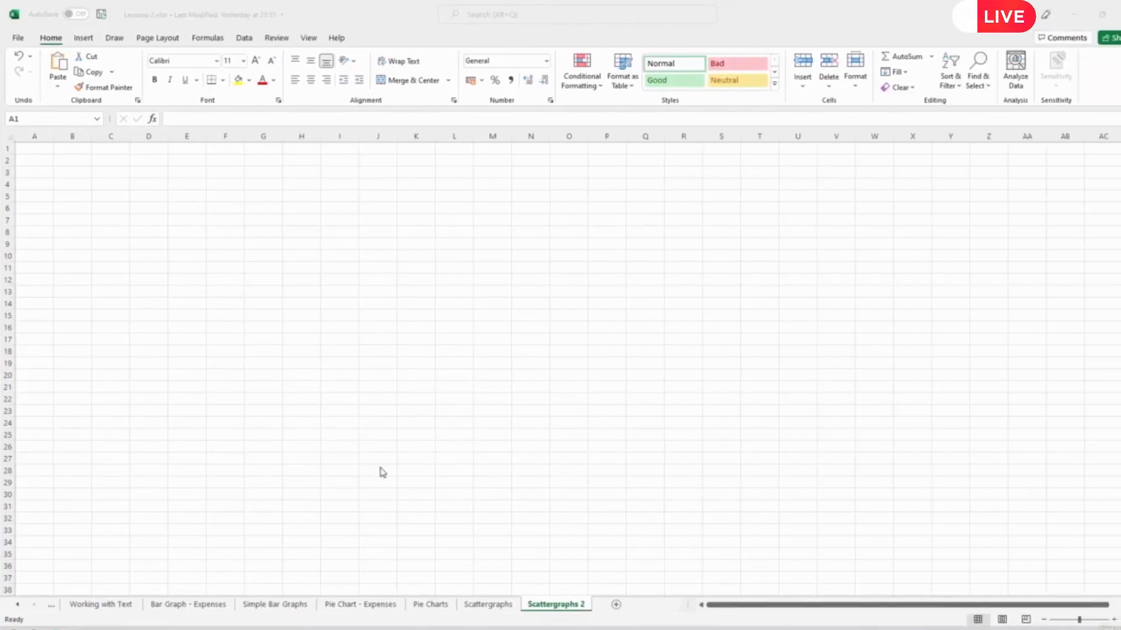
- Open the Scattergraphs sheet and review how the column B formulas refer to the r value in B1 and the preceding population
click(506, 608)
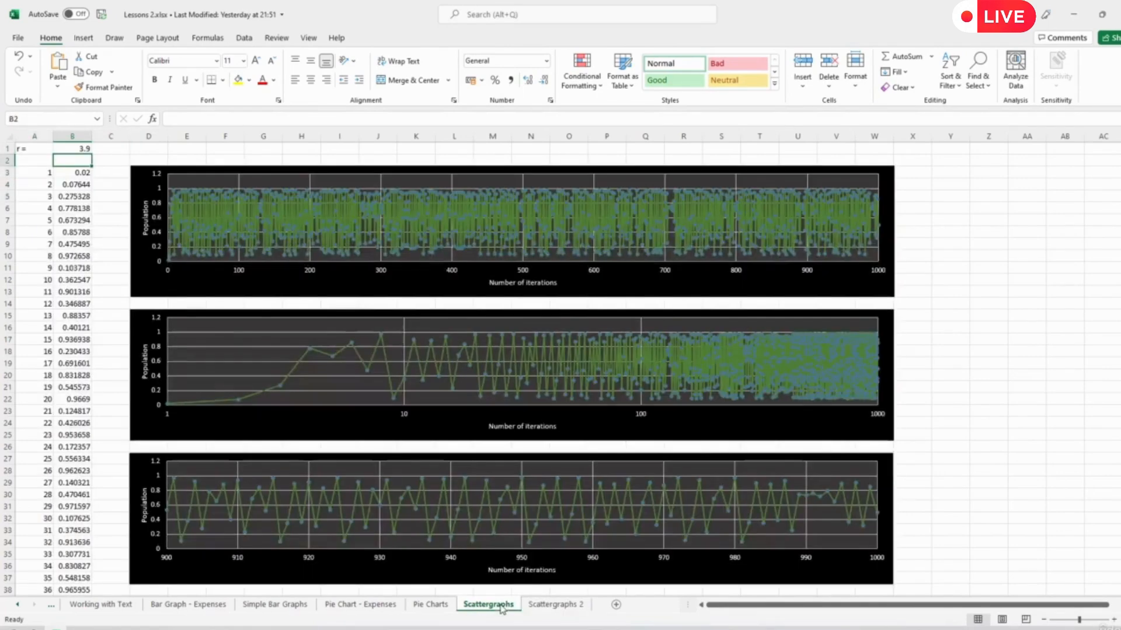
click(78, 184)
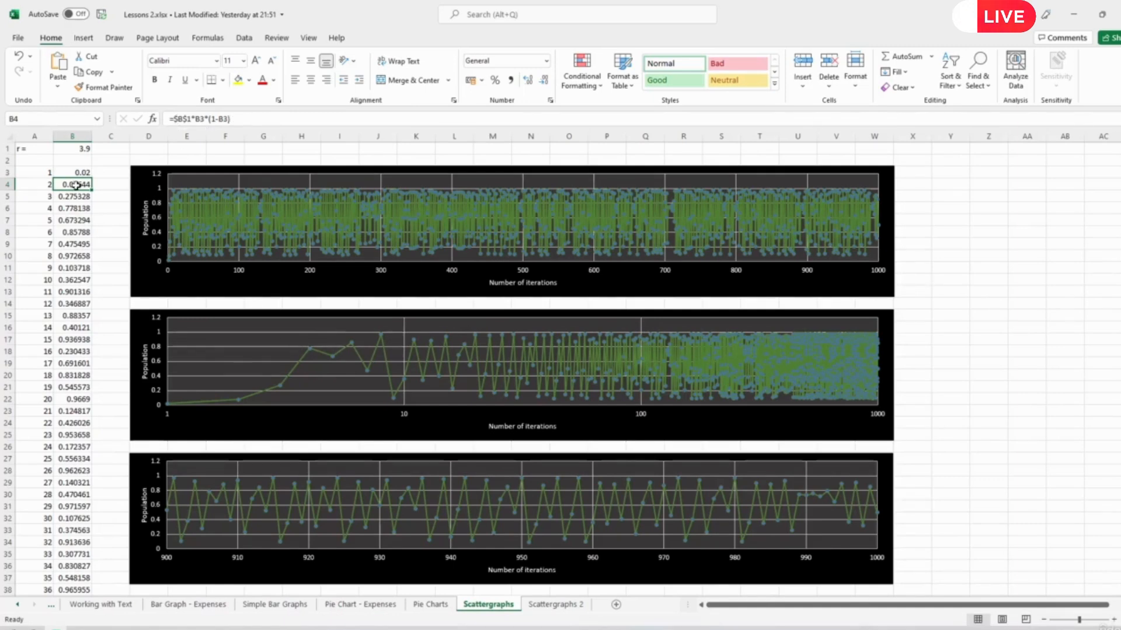
click(79, 148)
click(76, 185)
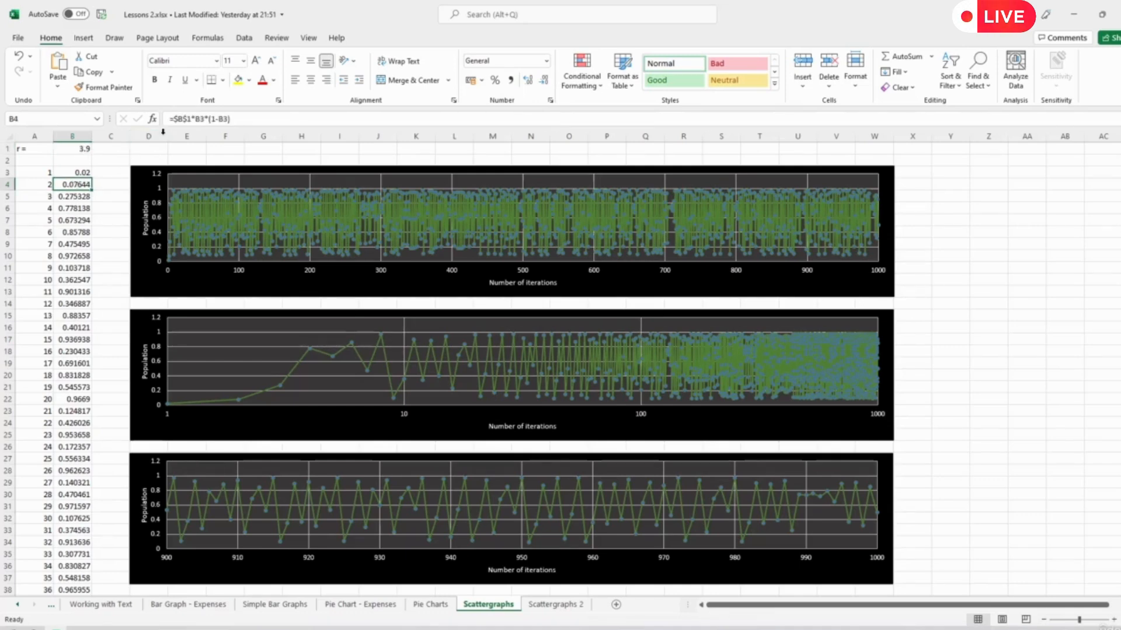
click(78, 171)
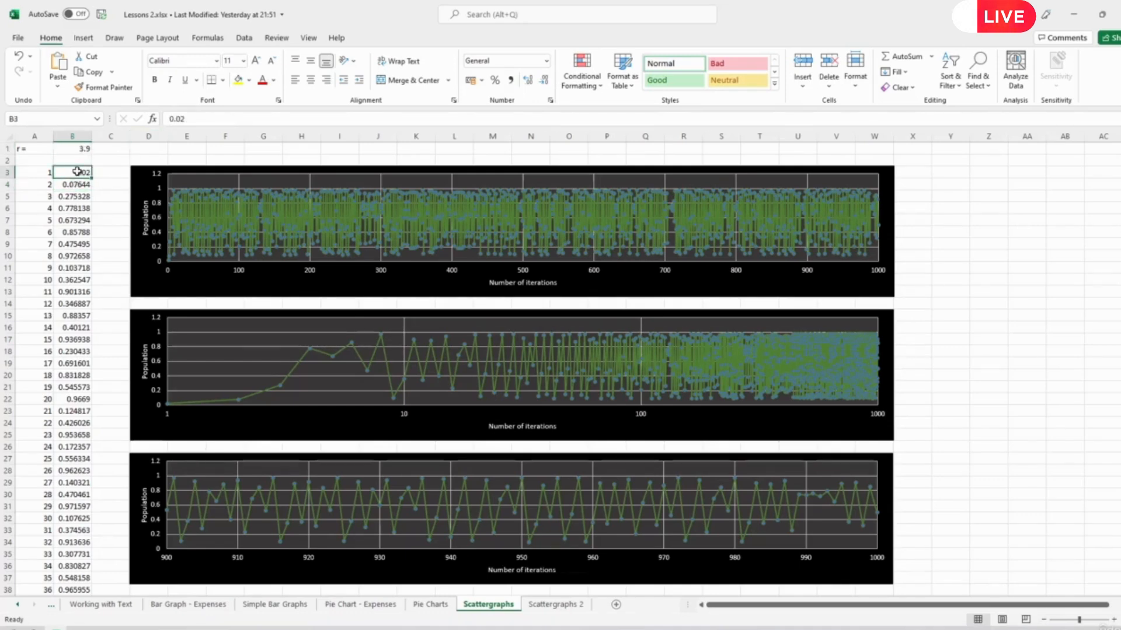
click(84, 185)
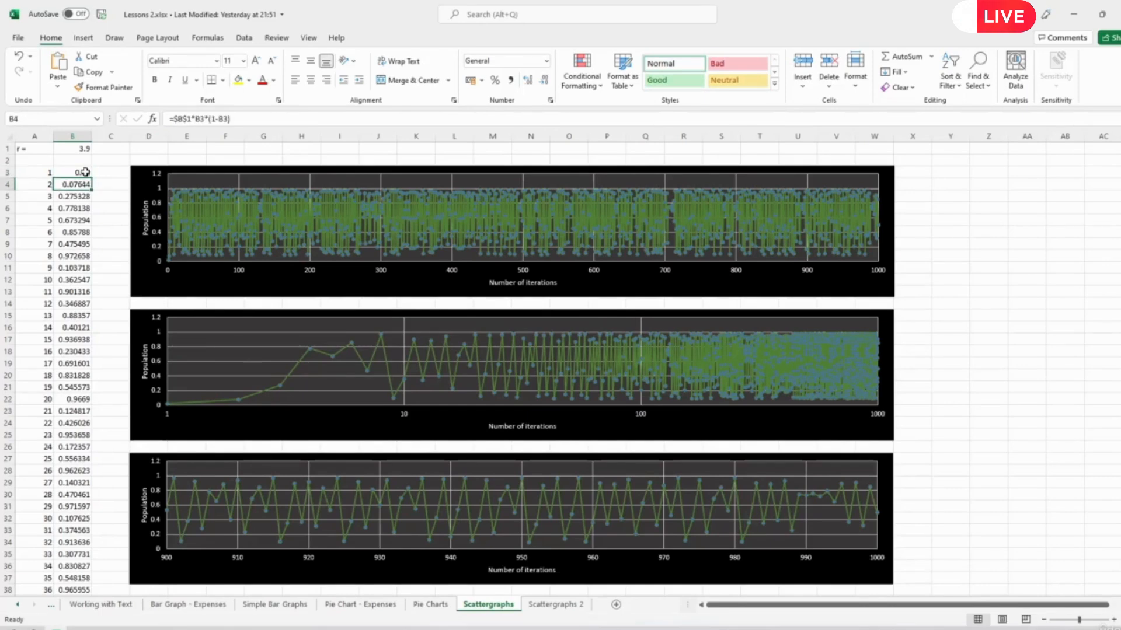
click(84, 173)
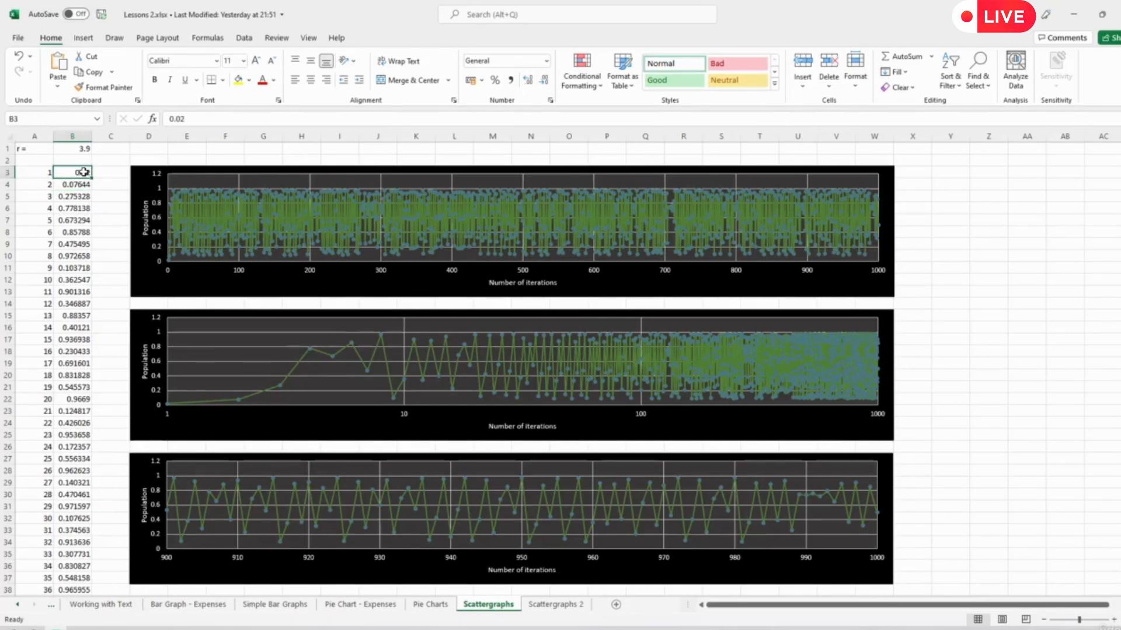
click(78, 200)
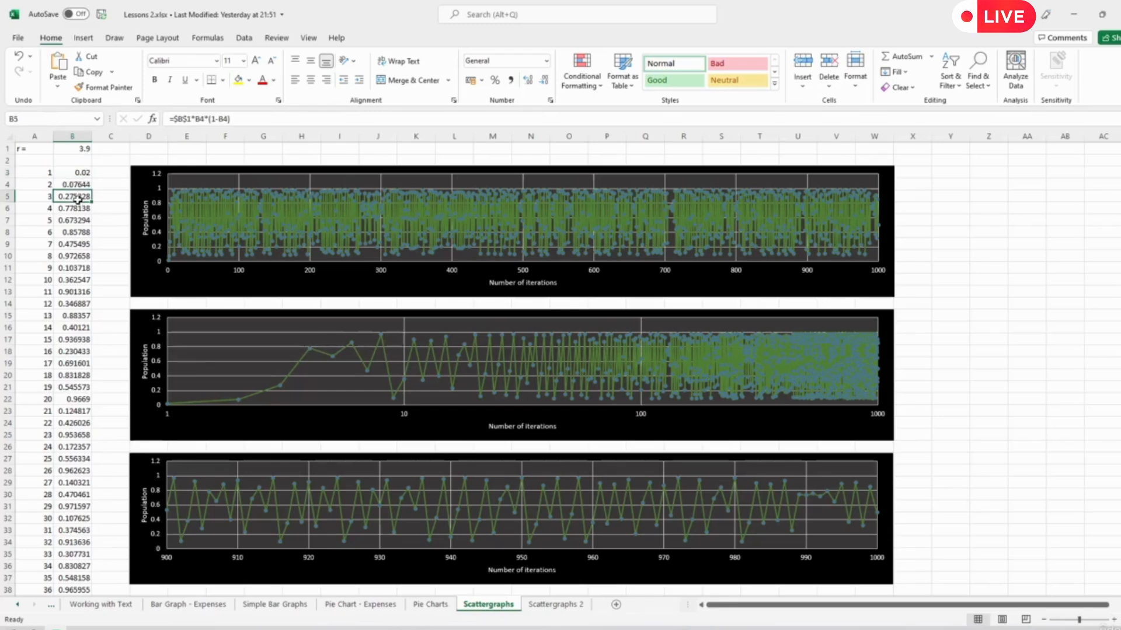
click(181, 120)
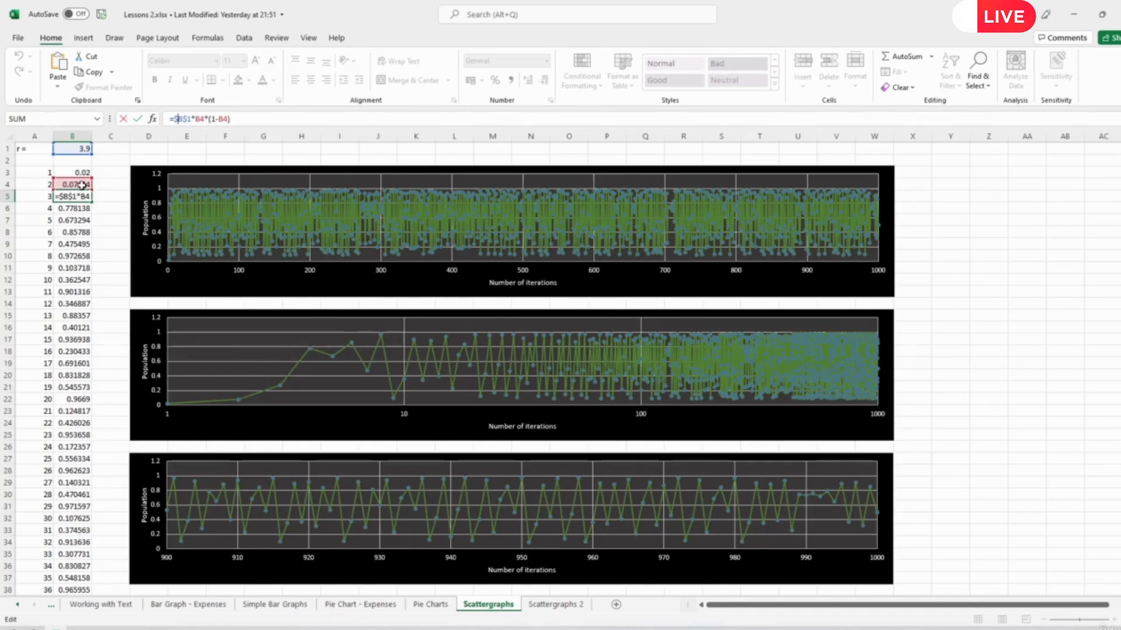
click(105, 257)
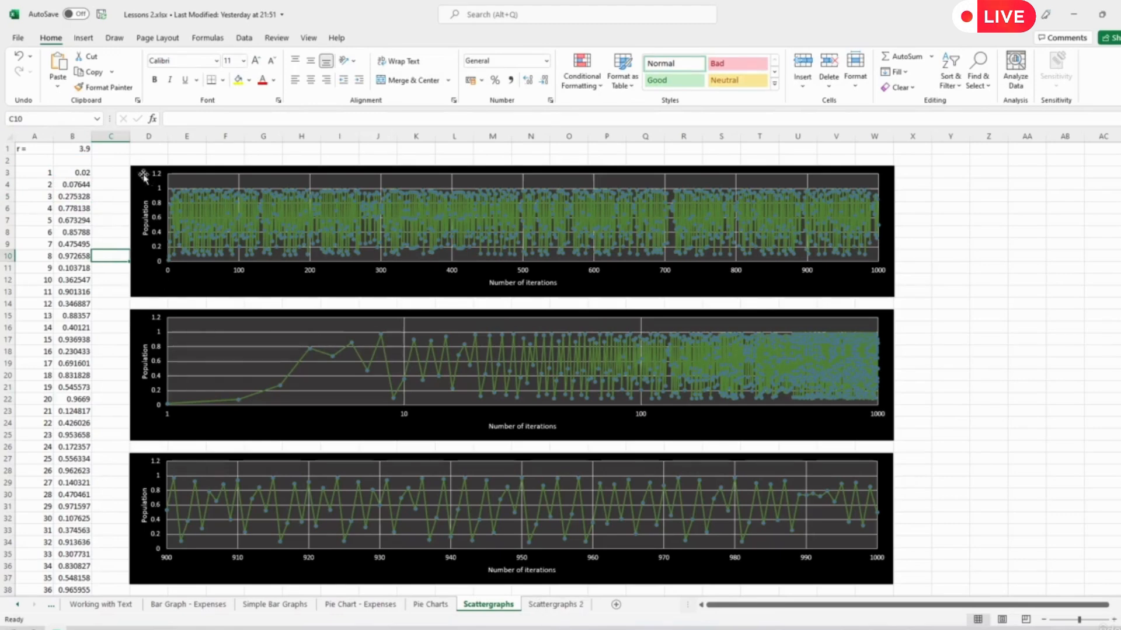
- Enter the r values 2.9 and 3.1 in turn in cell B1 to compare the plots
click(77, 150)
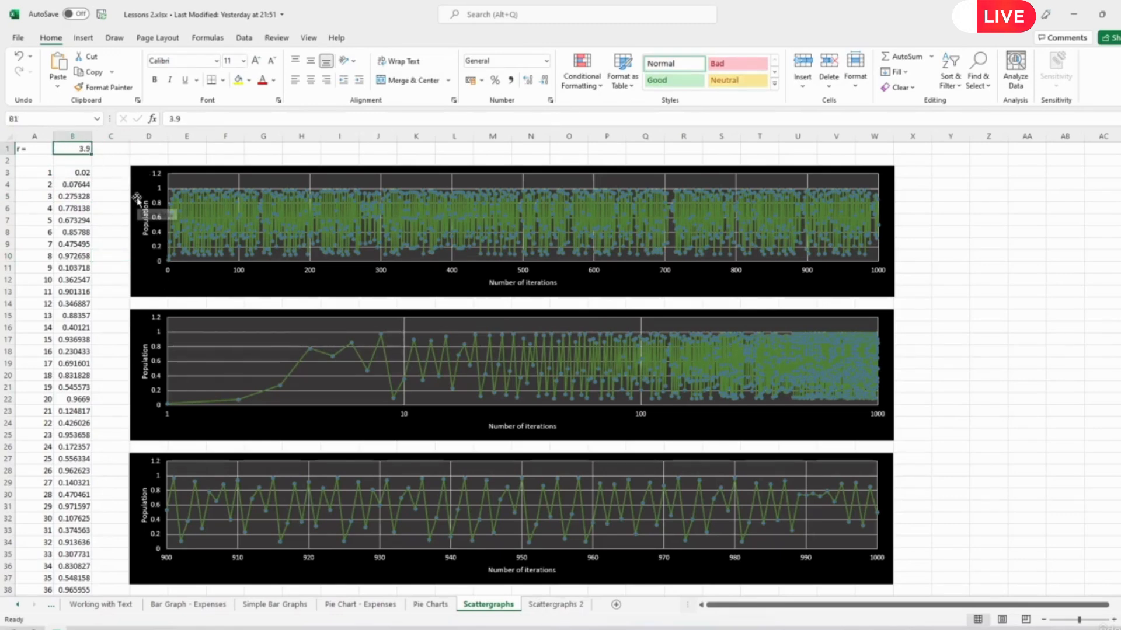
text(2.9)
key(Return)
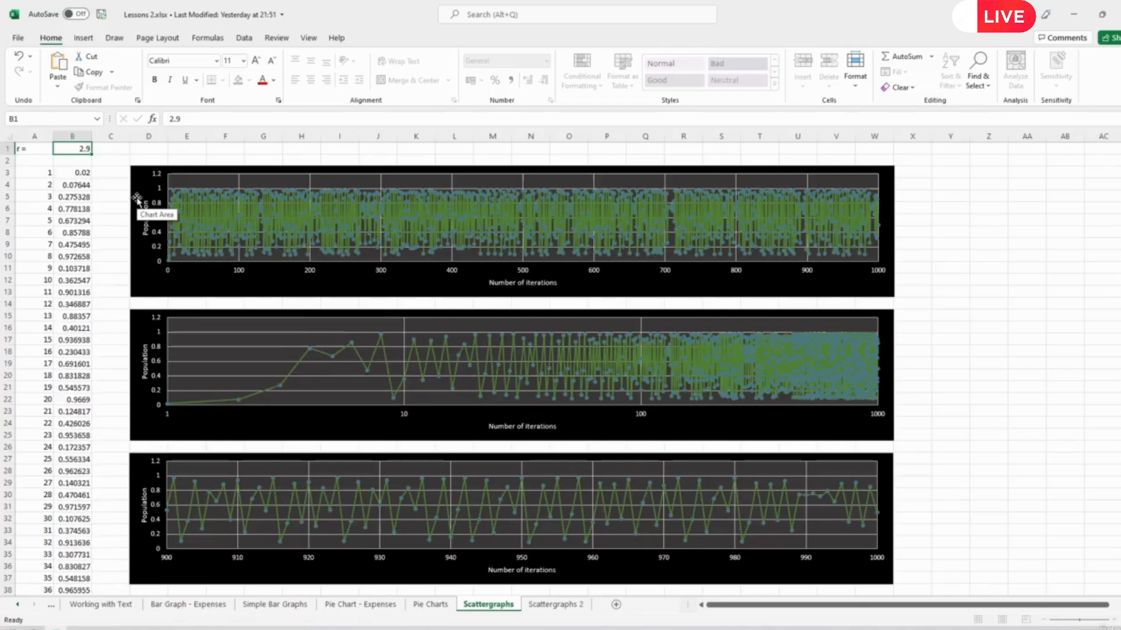
key(Up)
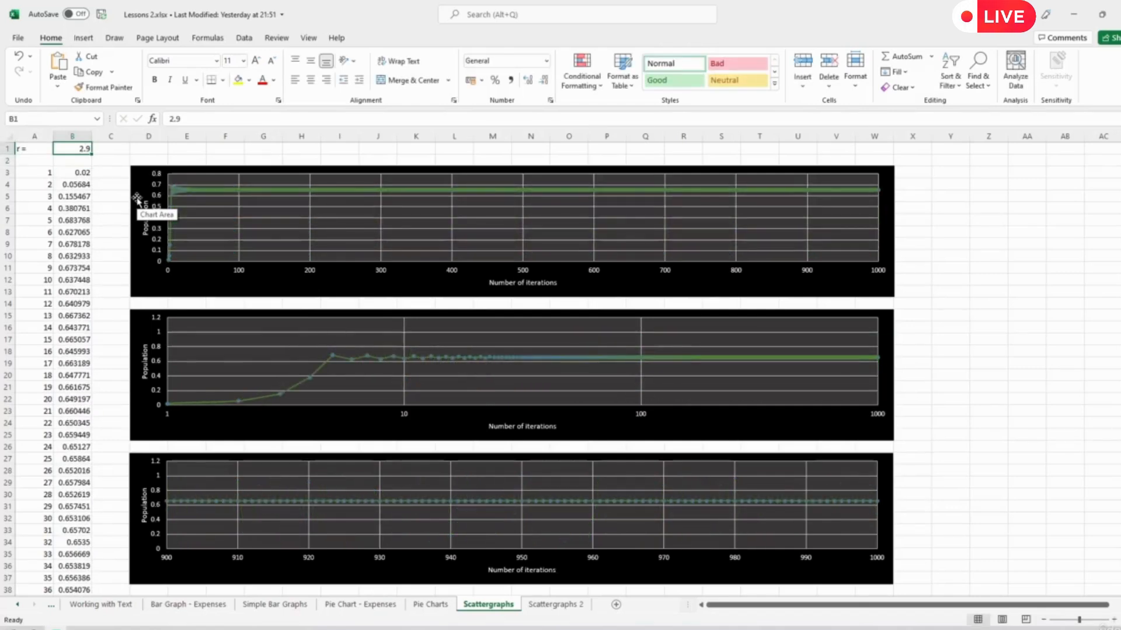
text(3.1)
key(Return)
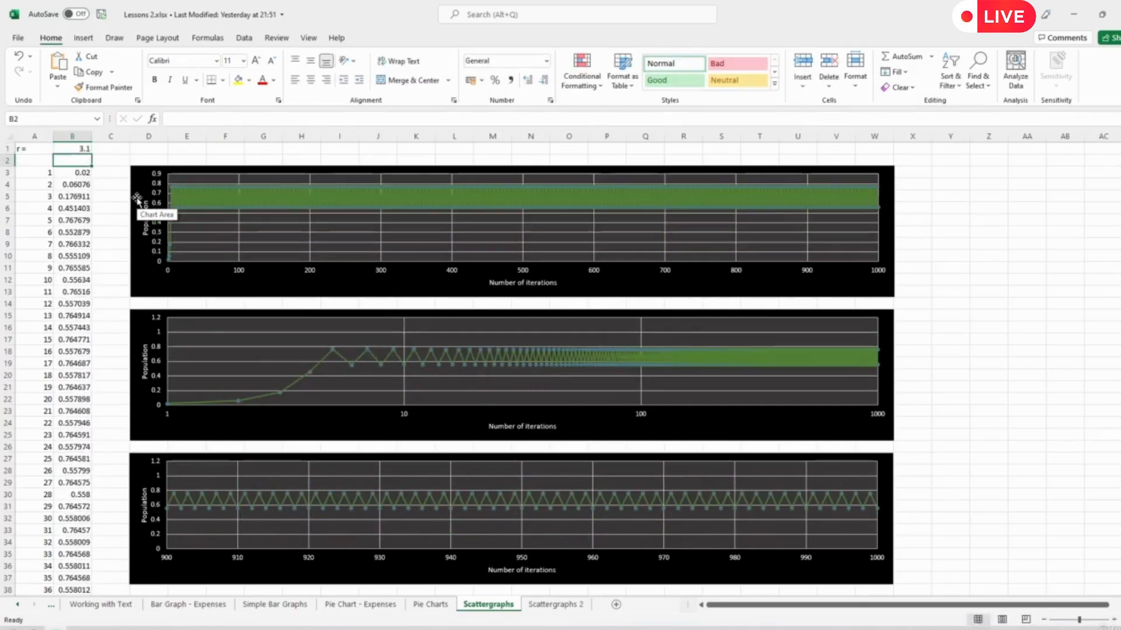
- Raise the r value in cell B1 through 3.5, 3.9 and 4 to compare the plots
key(Up)
text(3.5)
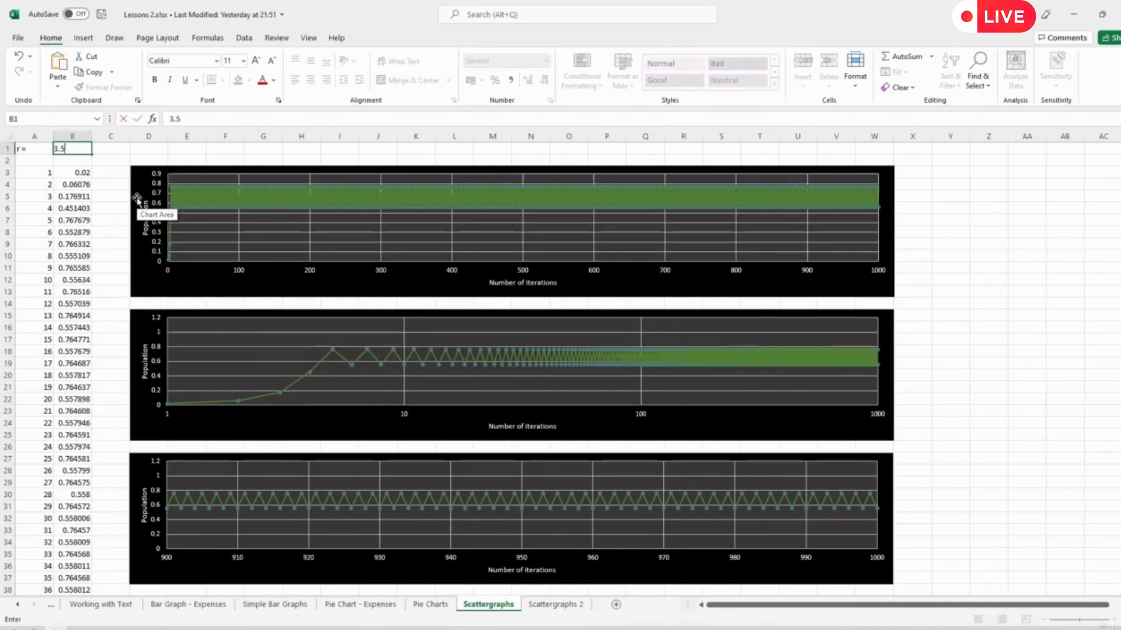
key(Return)
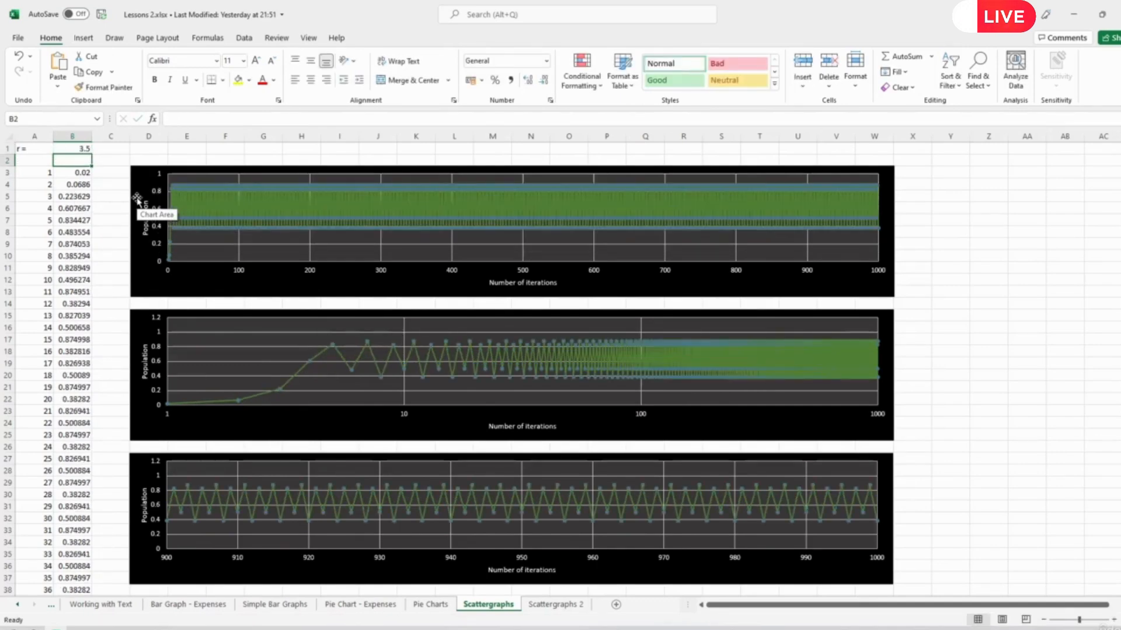
key(Up)
text(3.)
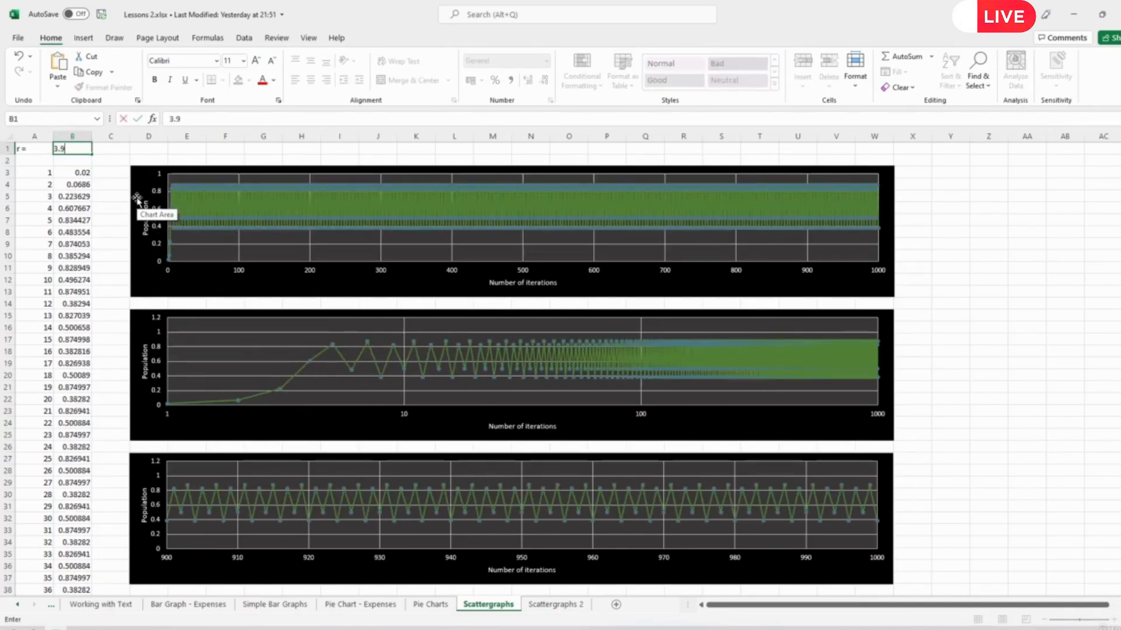
key(Return)
key(Up)
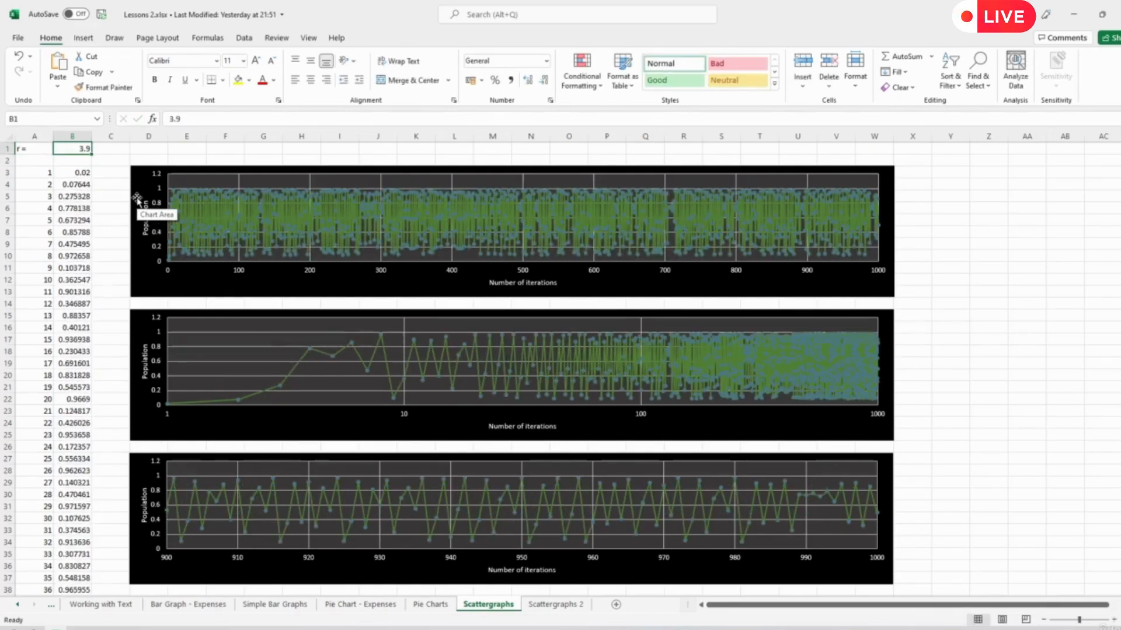
text(4)
key(Return)
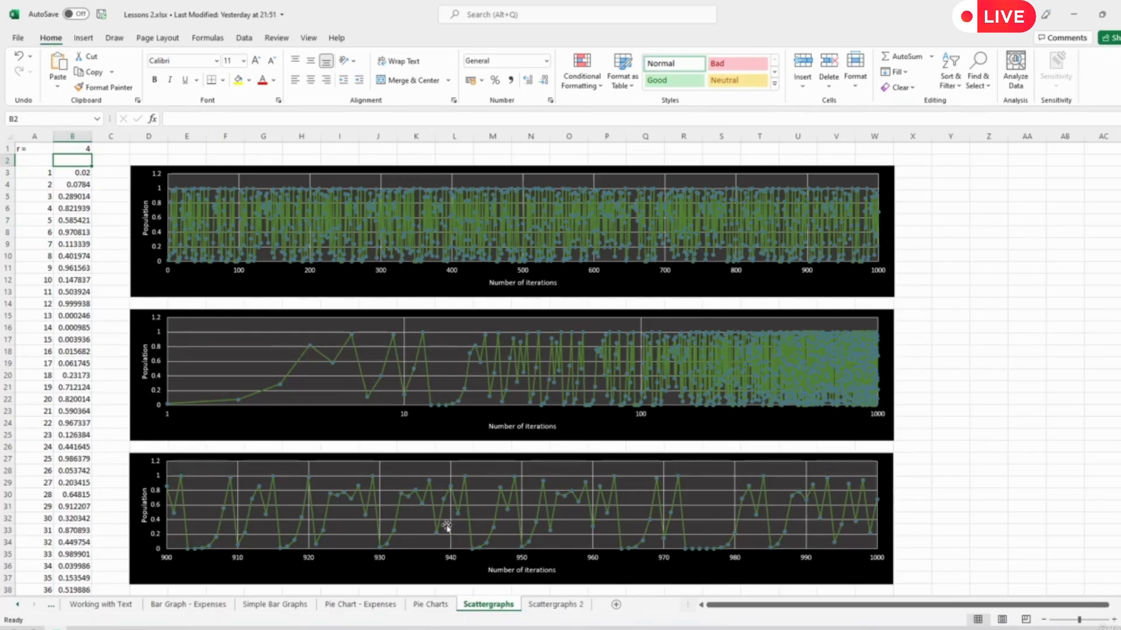
- On the Scattergraphs 2 sheet, enter the r values 2.5 in cell B1 and 2.6 in cell C1
click(548, 606)
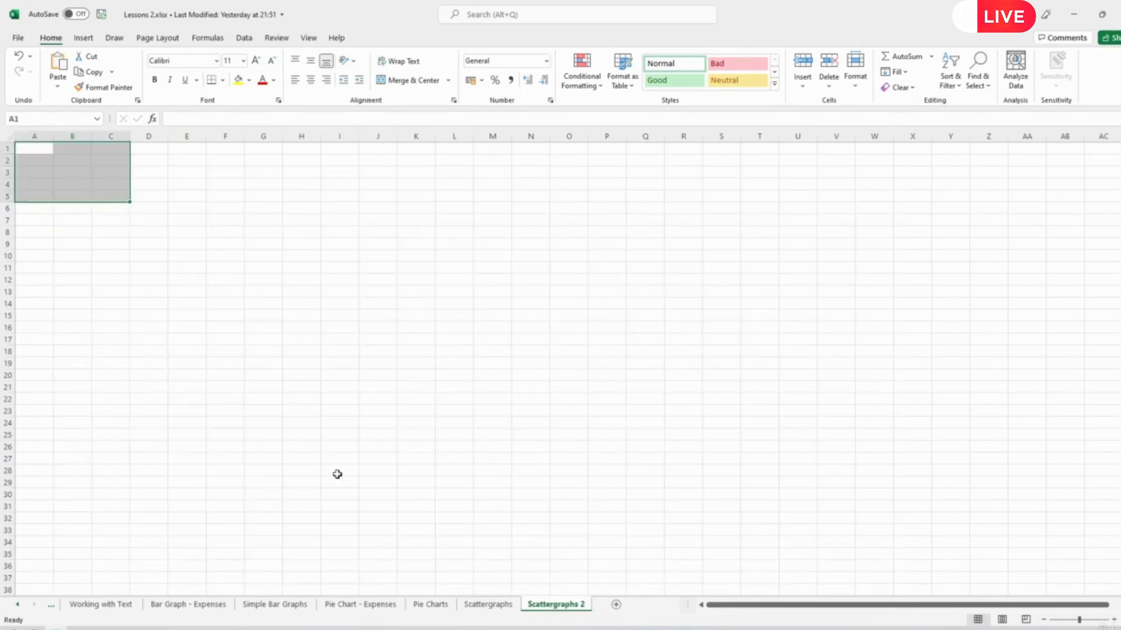
click(66, 152)
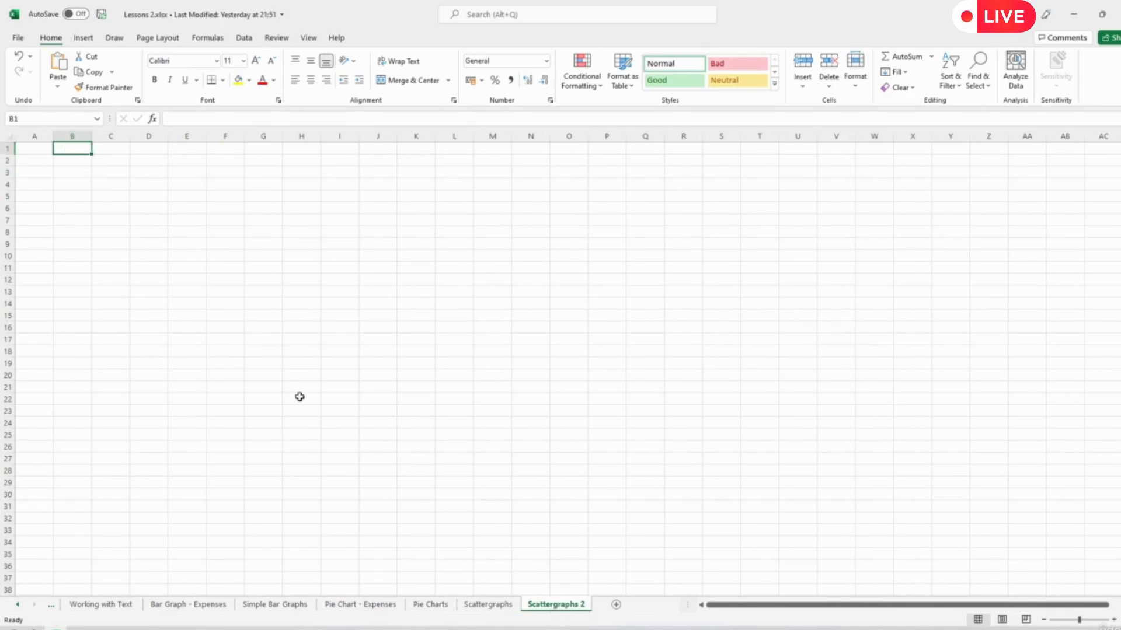
text(2.5)
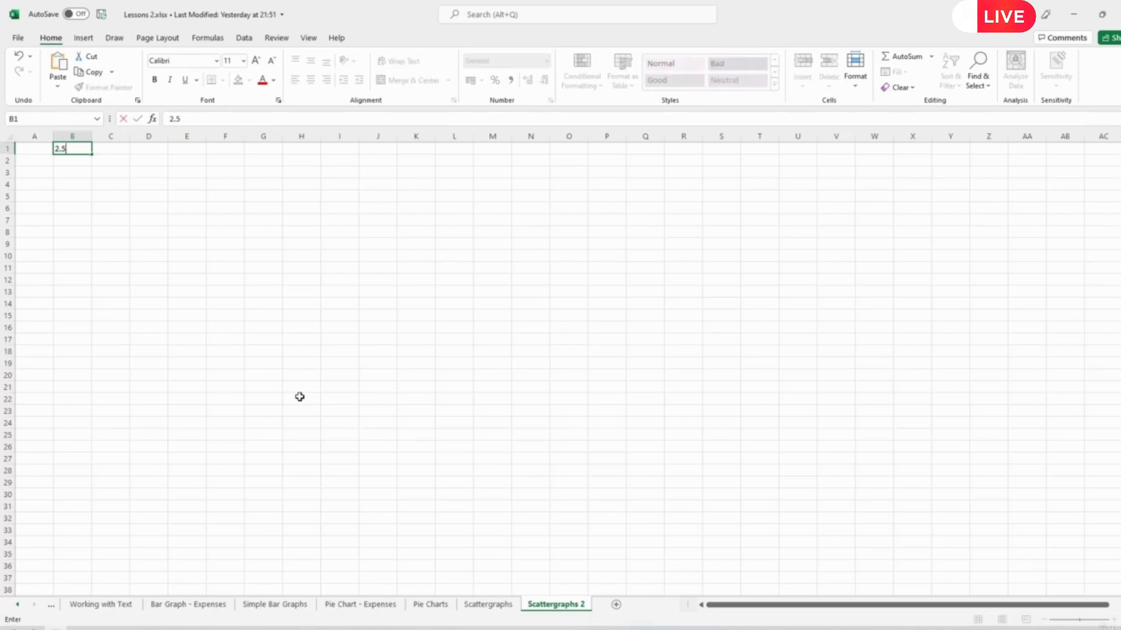
key(Tab)
key(Down)
key(Up)
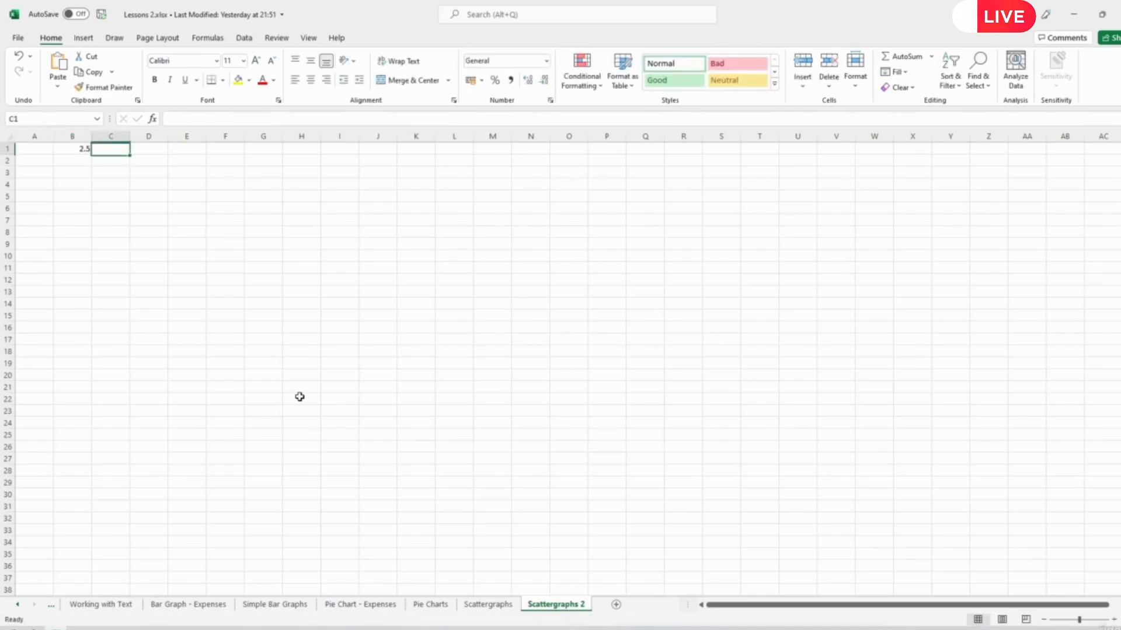
text(2.6)
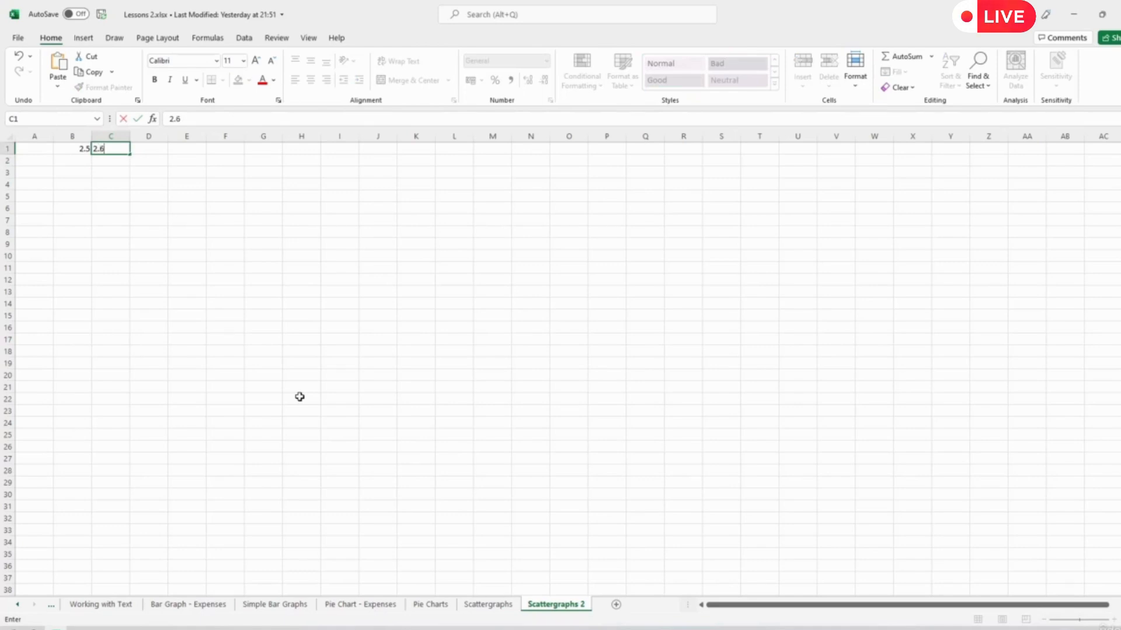
- Enter the iteration numbers 1 and 2 in cells A2 and A3
click(38, 163)
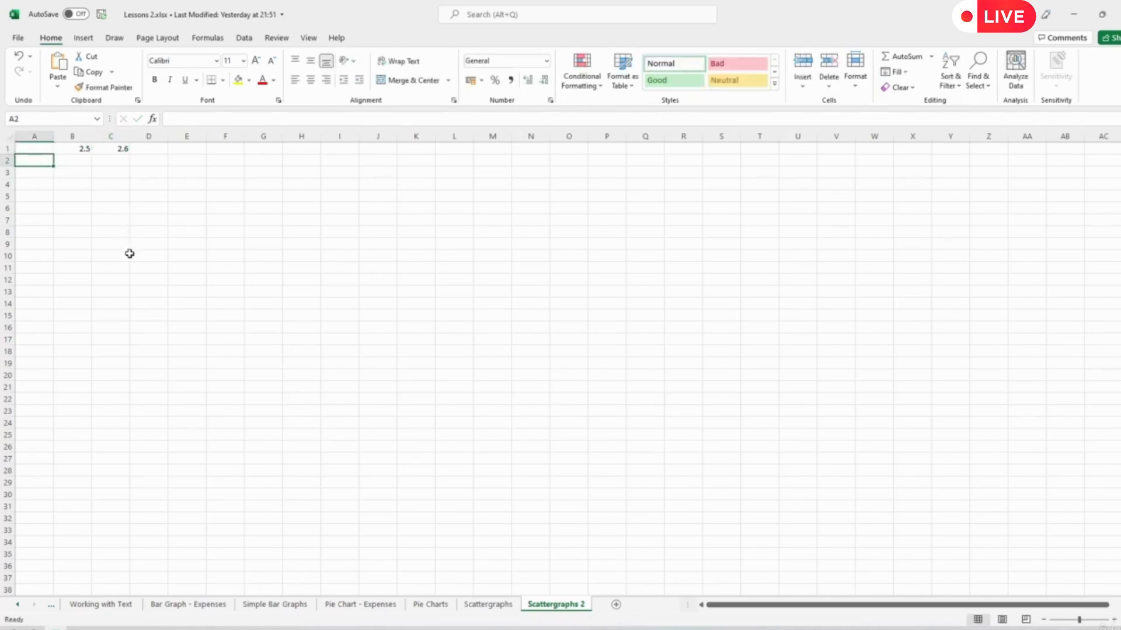
text(1)
key(Return)
text(2)
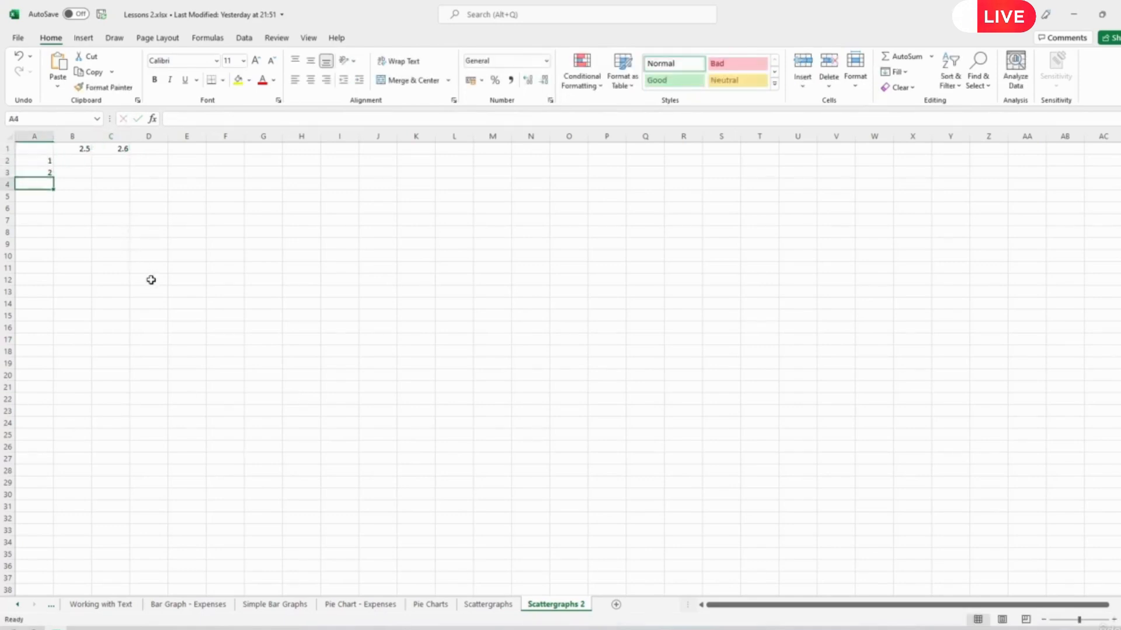
key(Return)
- Check the starting population on the Scattergraphs sheet and enter 0.02 in cell B2 of Scattergraphs 2
click(72, 158)
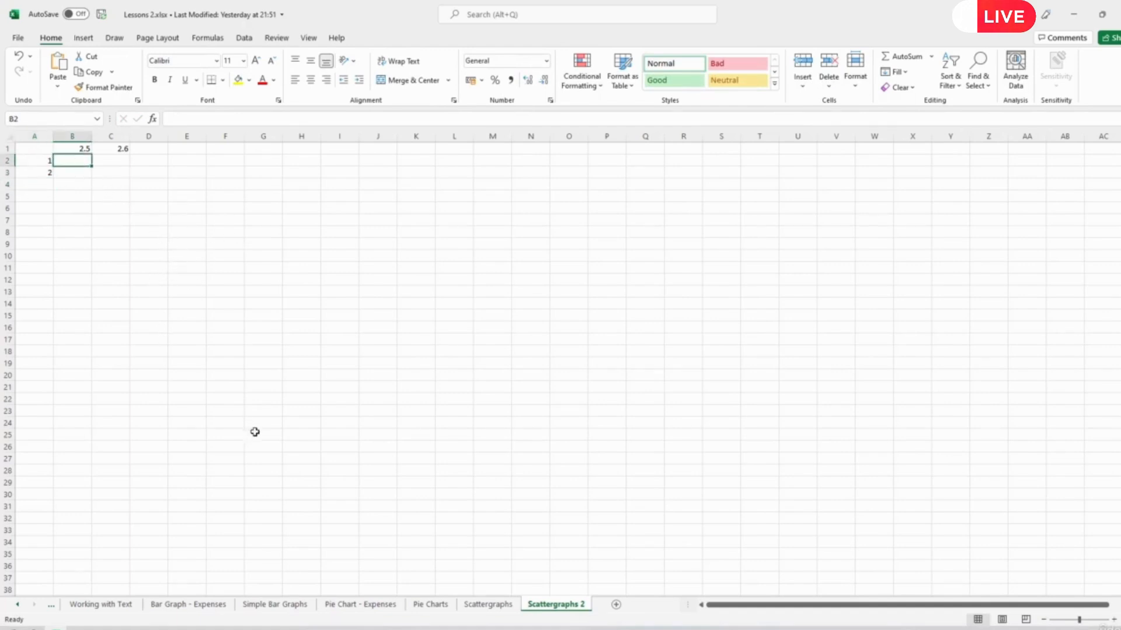
click(490, 604)
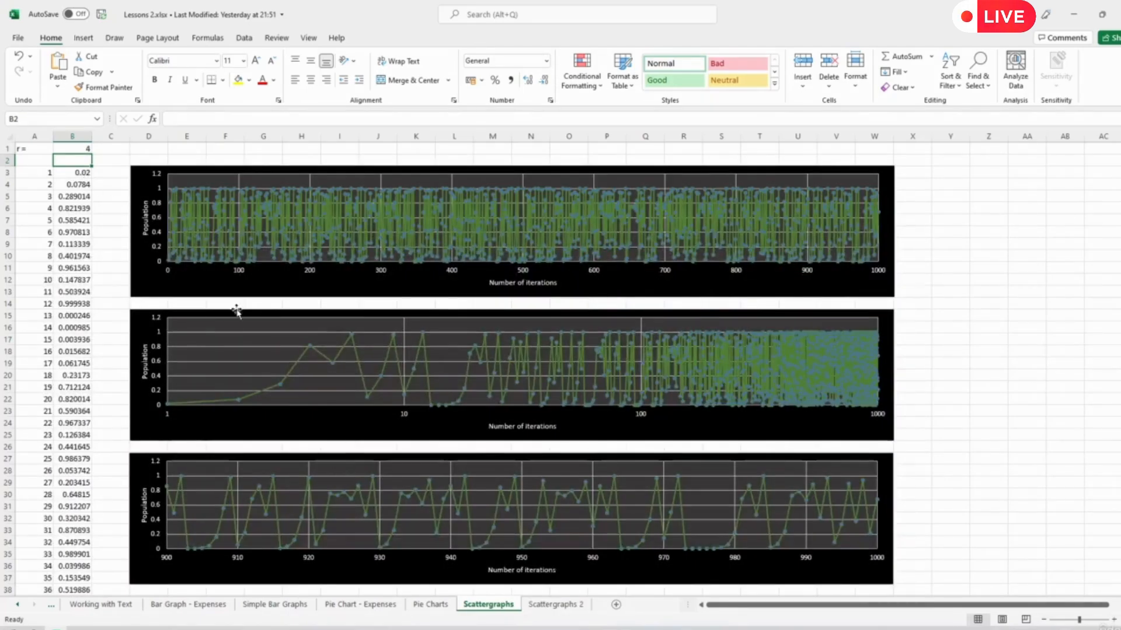
click(560, 606)
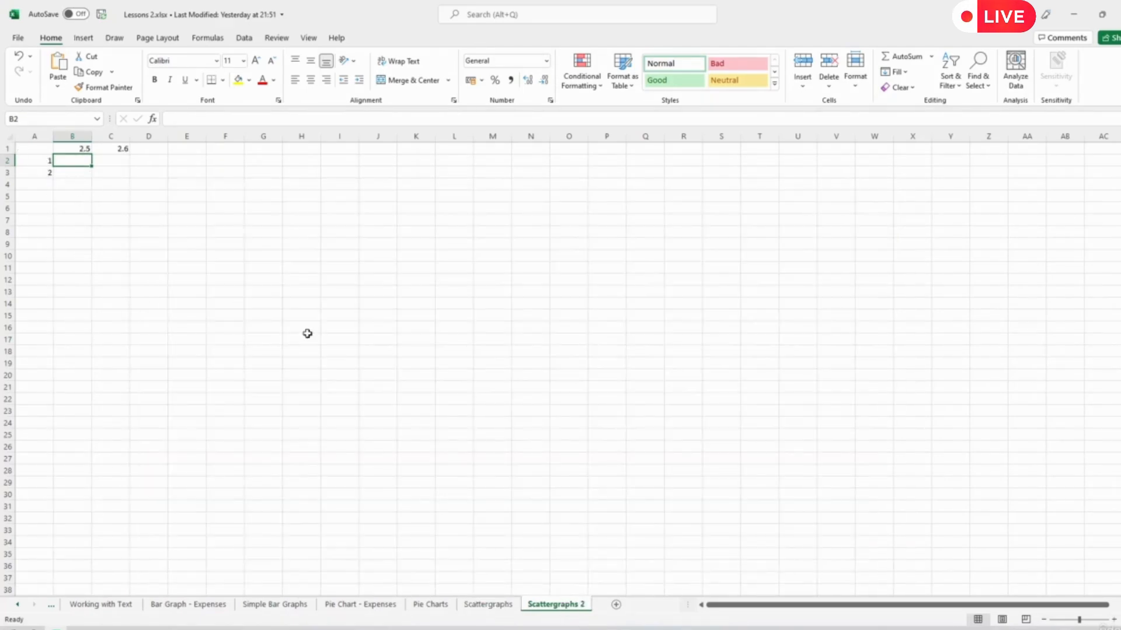
text(0.02)
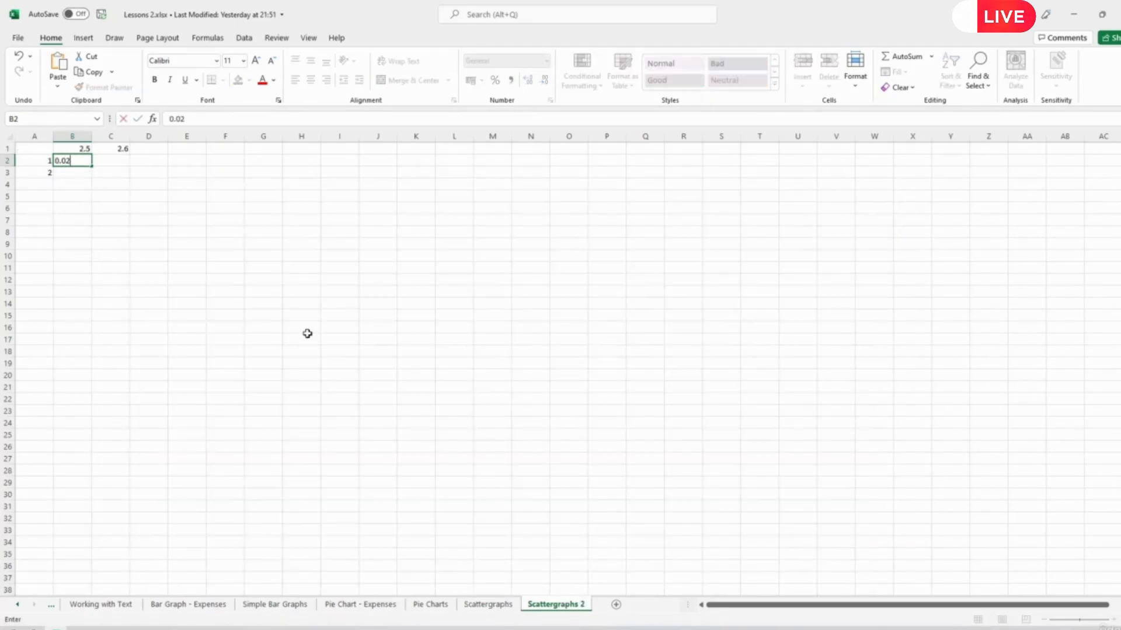
key(Return)
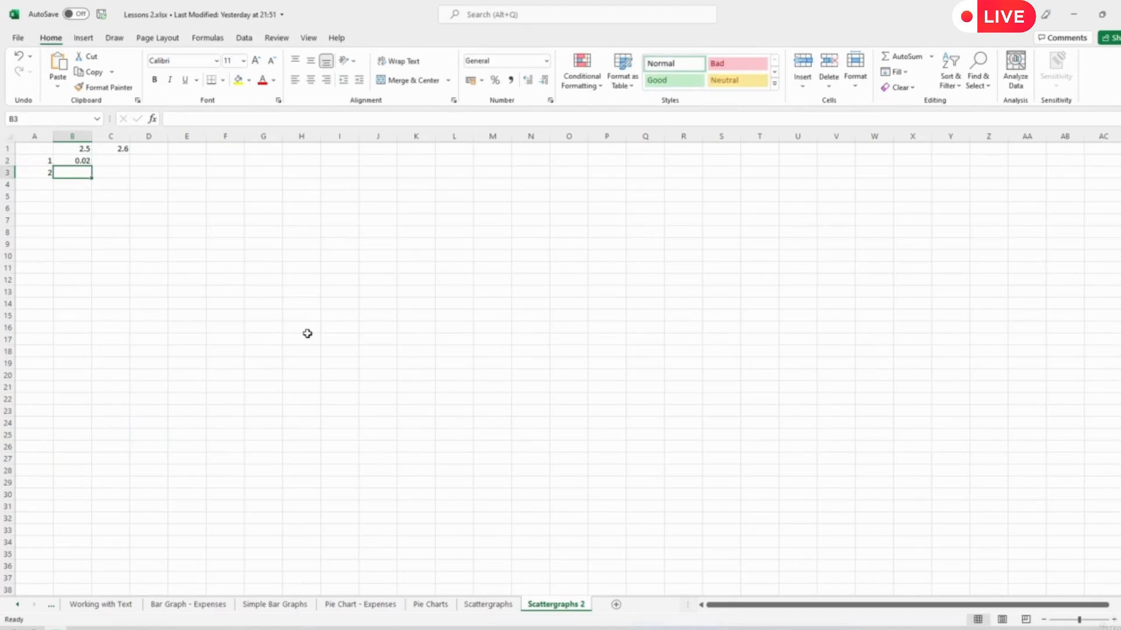
- Set the r value in cell B1 of the Scattergraphs sheet to 2.5 to view its population plots
click(80, 148)
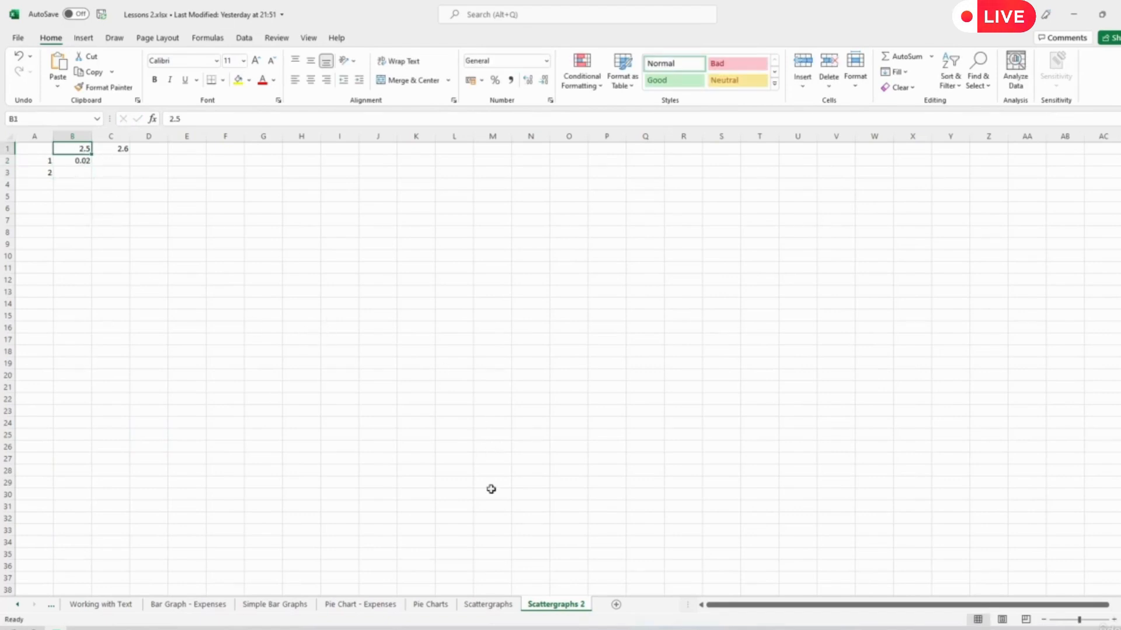
click(488, 605)
click(73, 149)
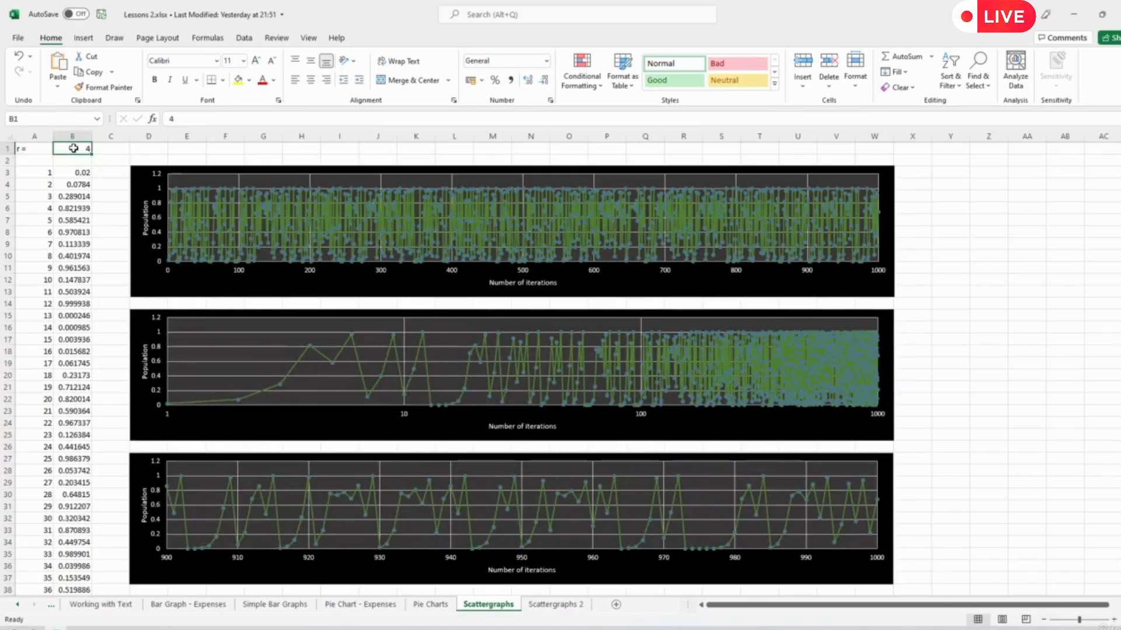
text(2.5)
key(Return)
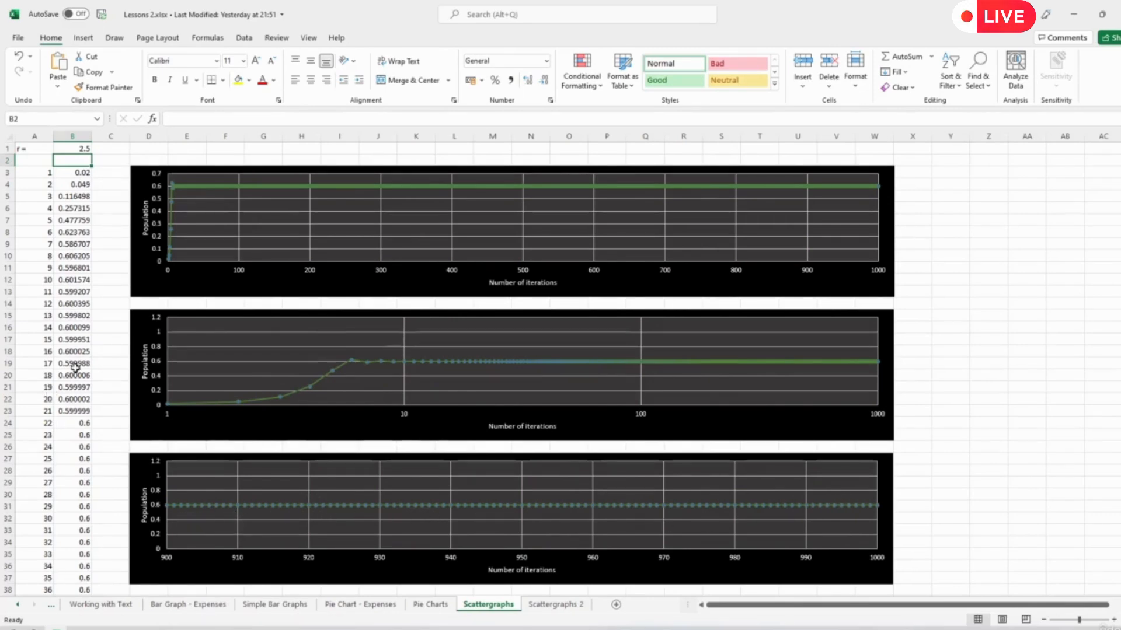
- On the Scattergraphs 2 sheet, enter the formula =B$1*B2*(1-B2) in cell B3
click(589, 606)
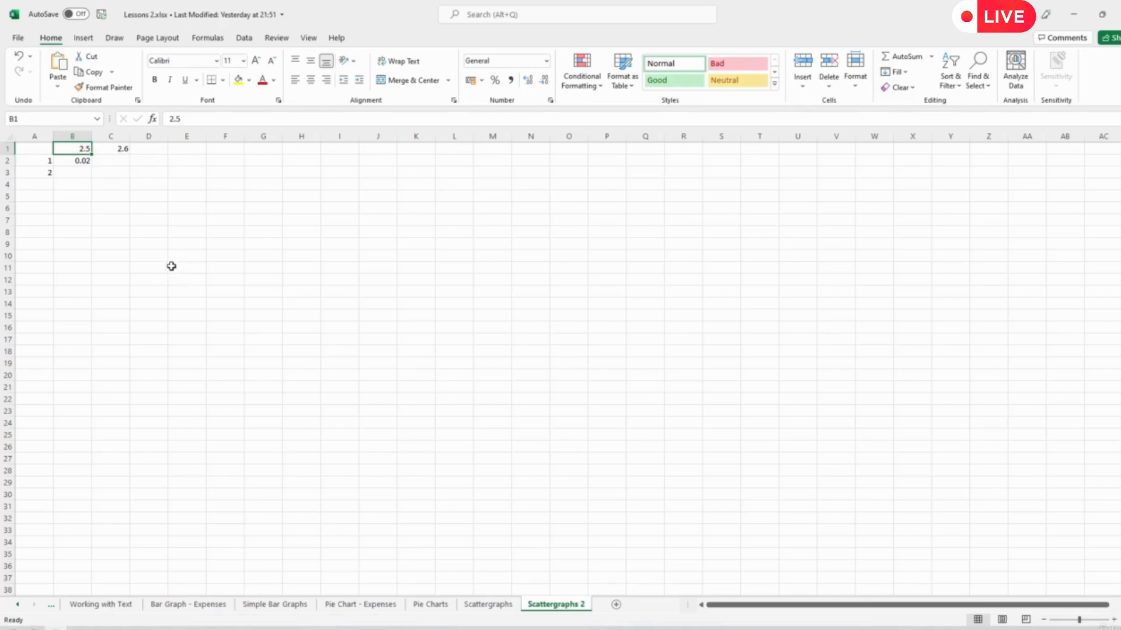
click(77, 162)
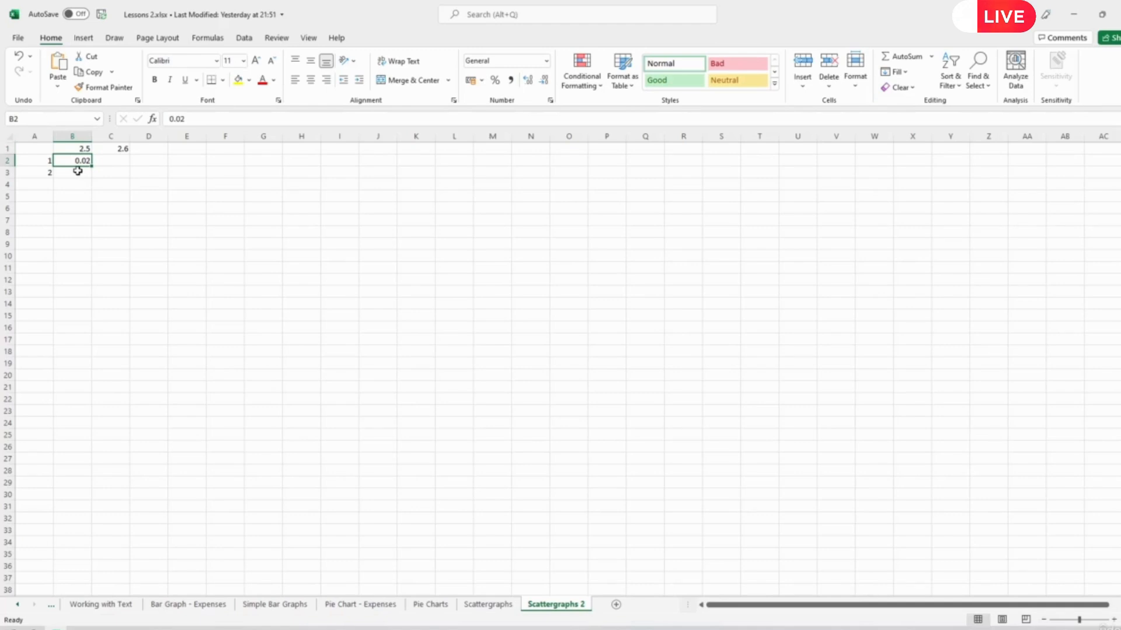
click(78, 171)
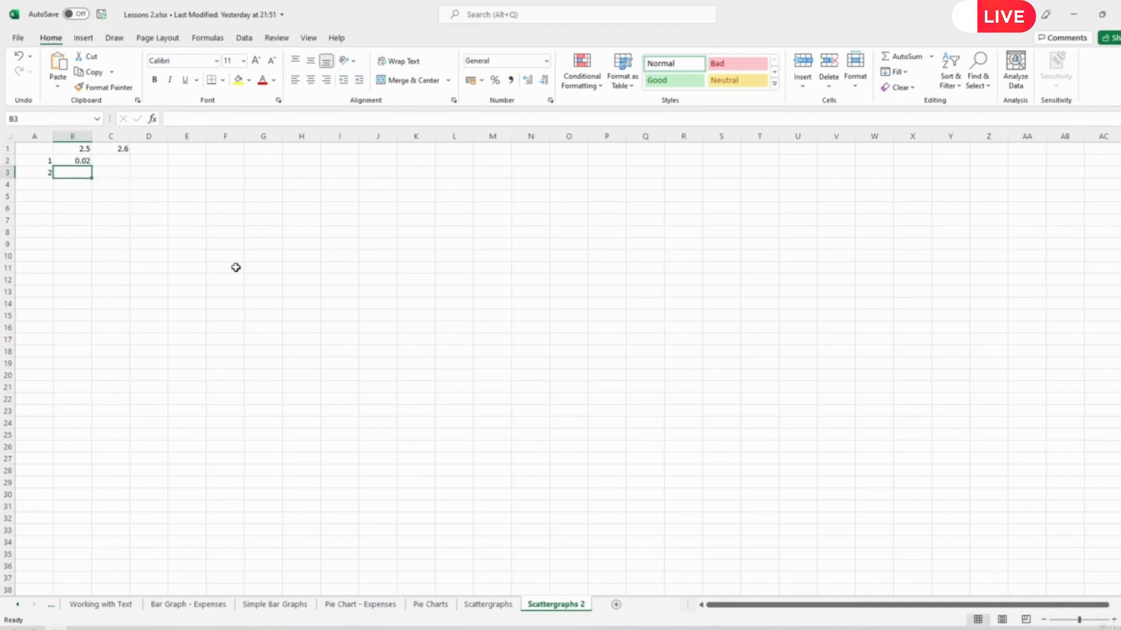
text(=)
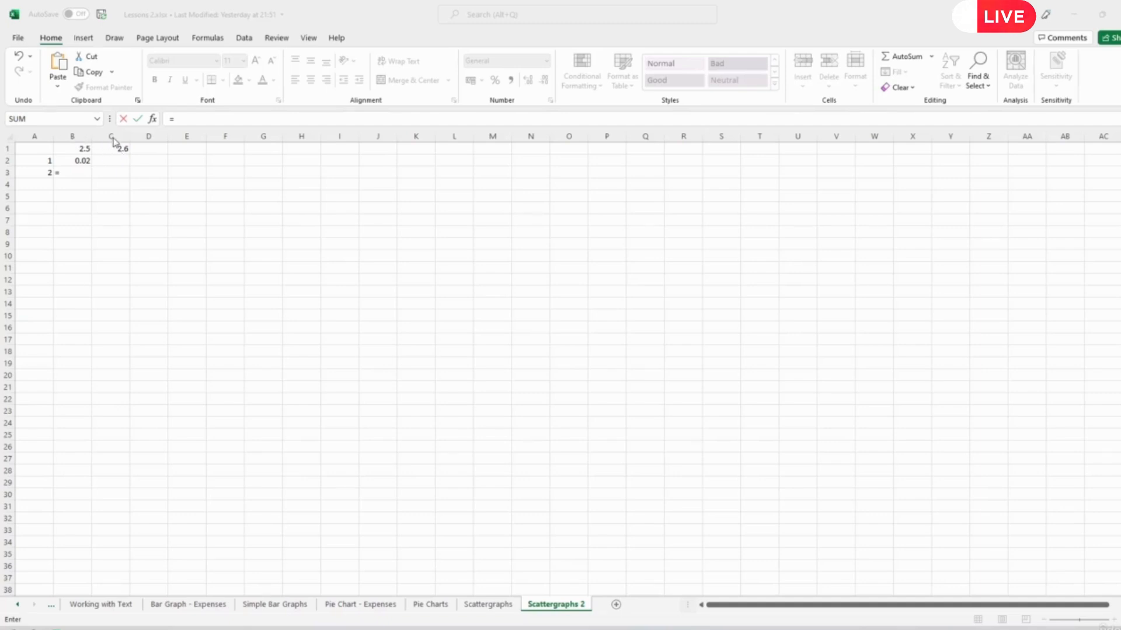
click(77, 173)
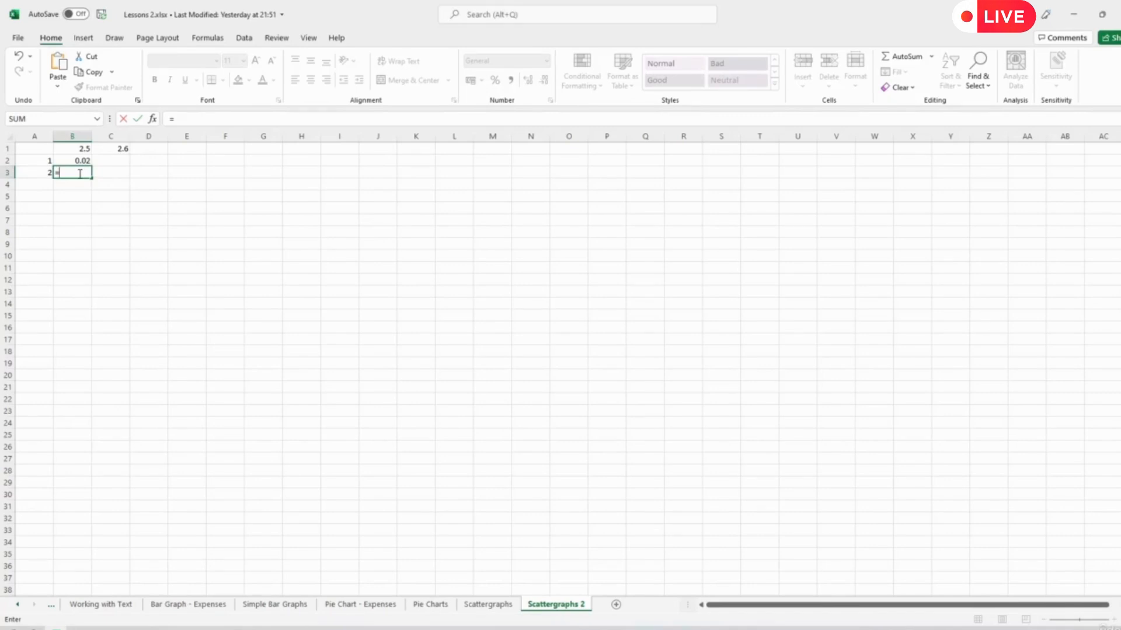
text(B)
text( 1)
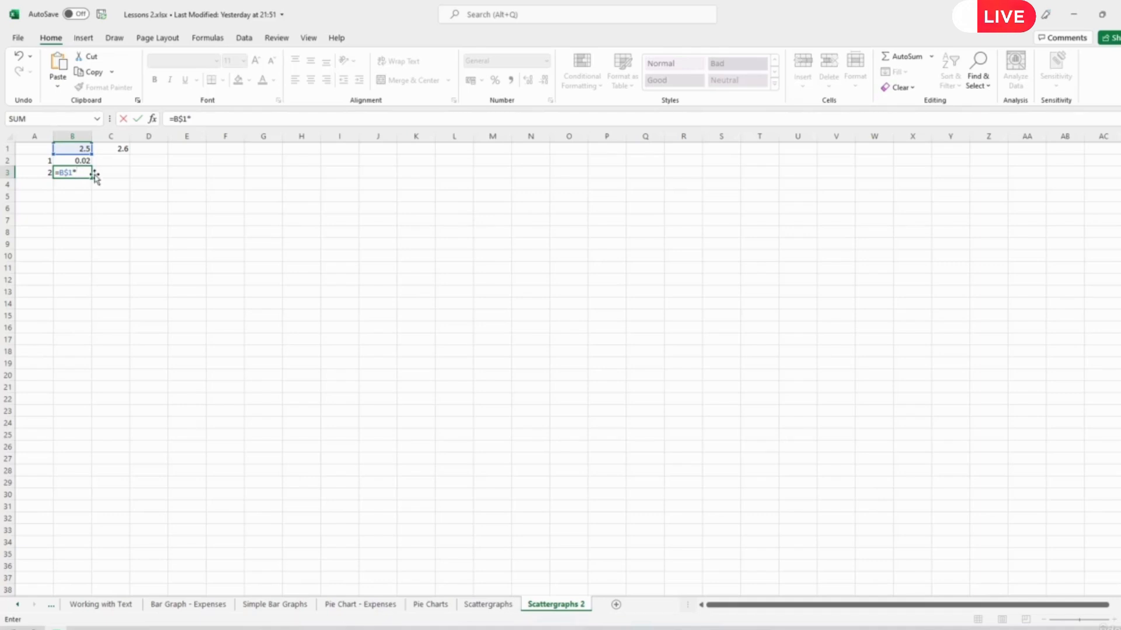
click(77, 160)
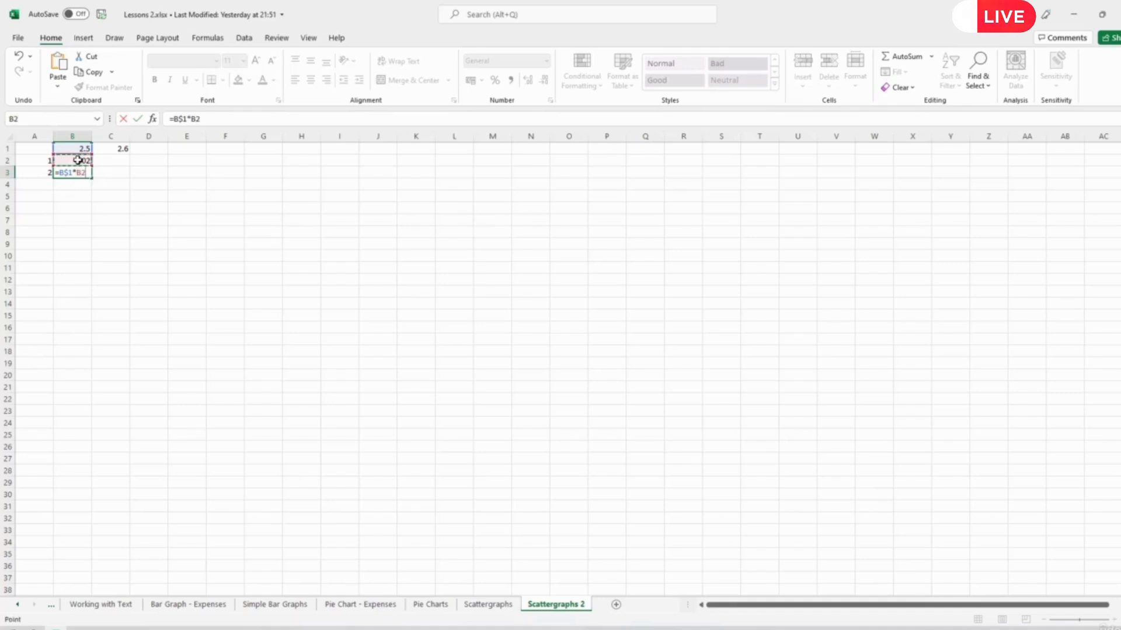
text(*(1-)
click(78, 160)
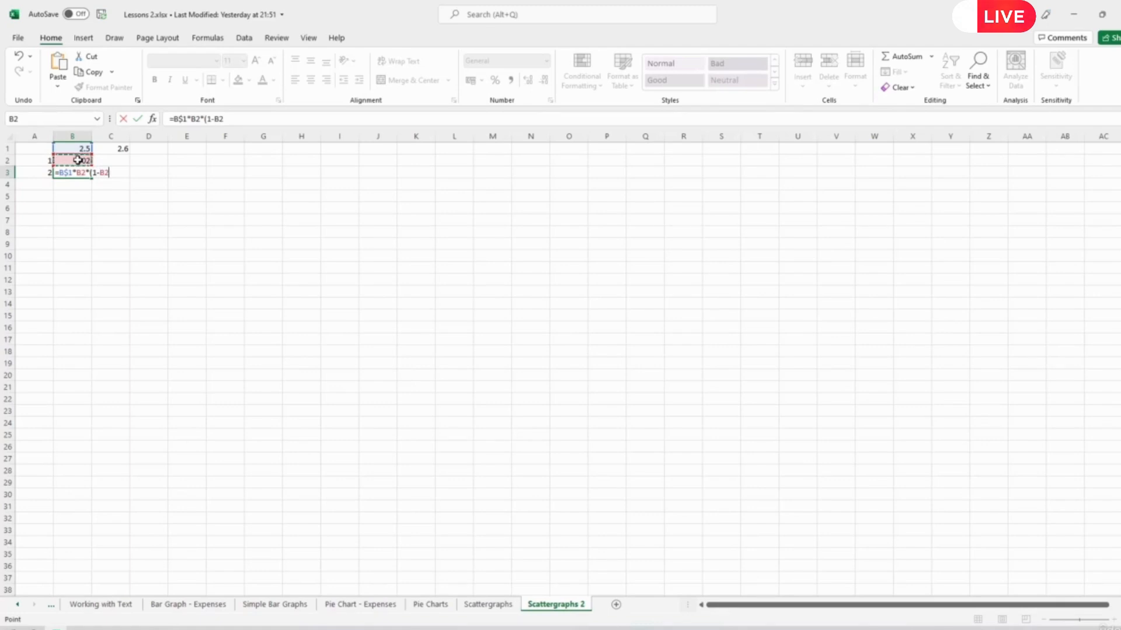
text())
key(Return)
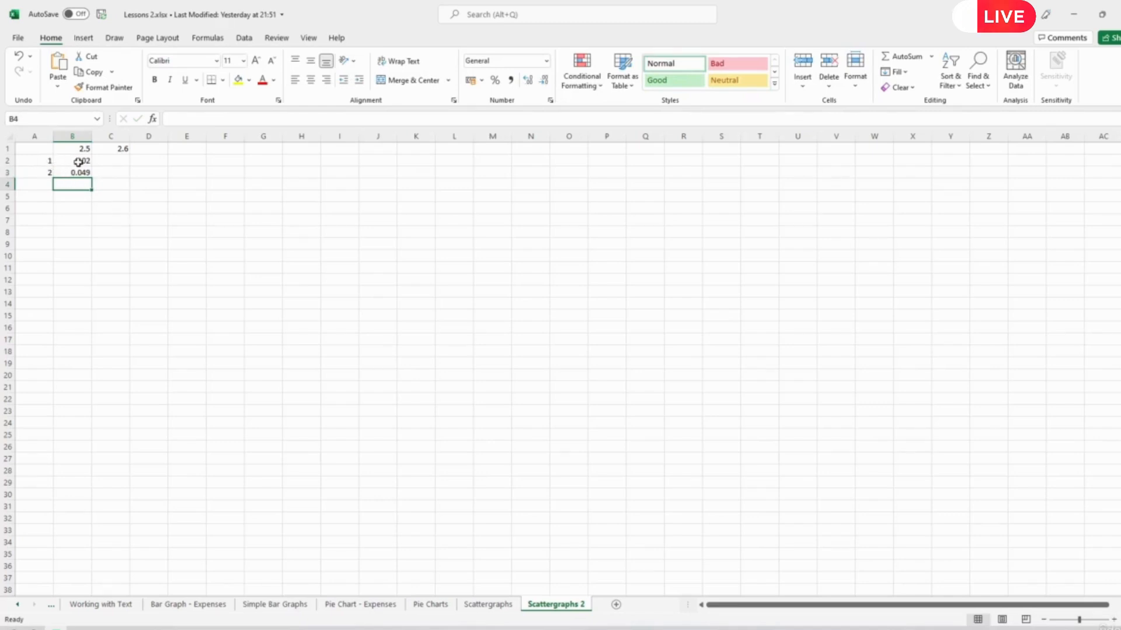
- Fill B2:B3 across into column C, and extend A2:B3 down to row 401 for 400 iterations
drag(80, 161, 119, 176)
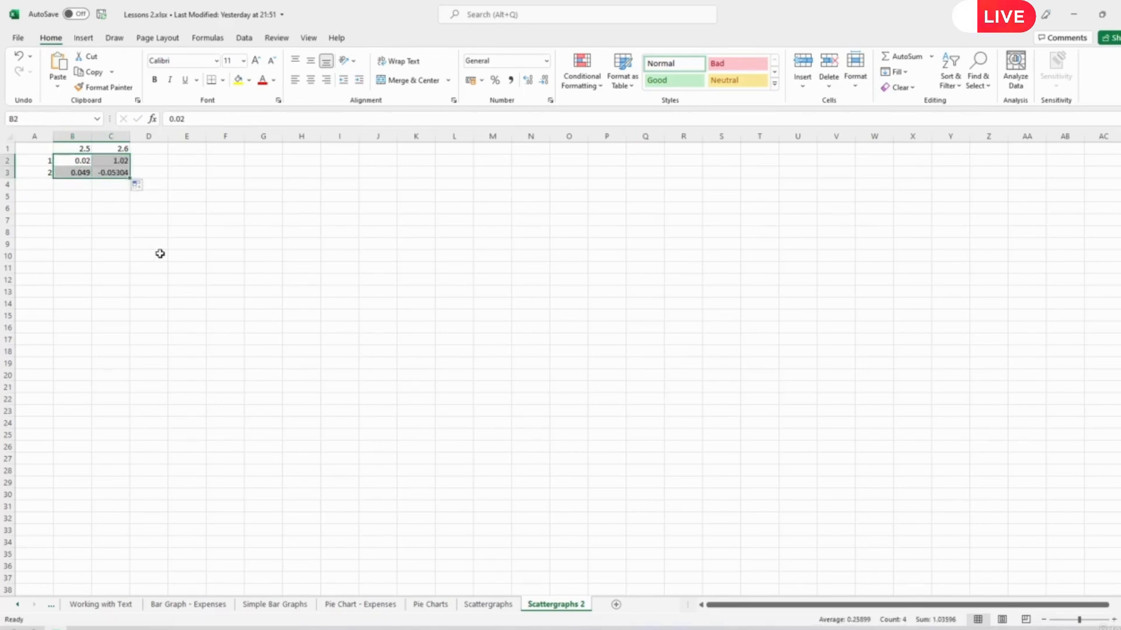
drag(47, 161, 88, 174)
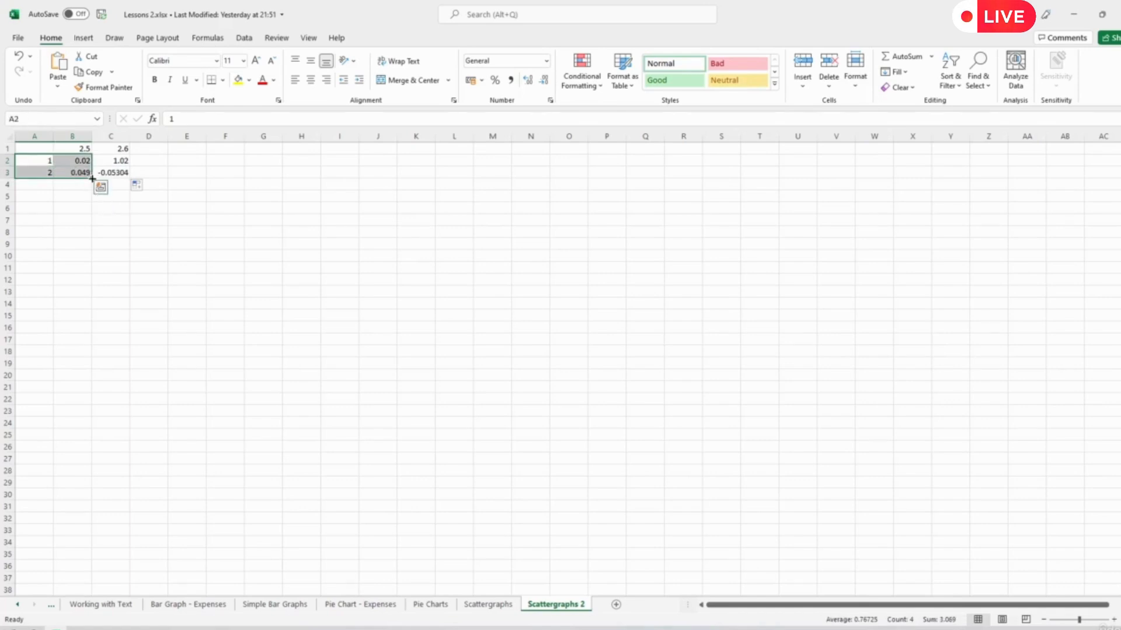
drag(92, 178, 99, 620)
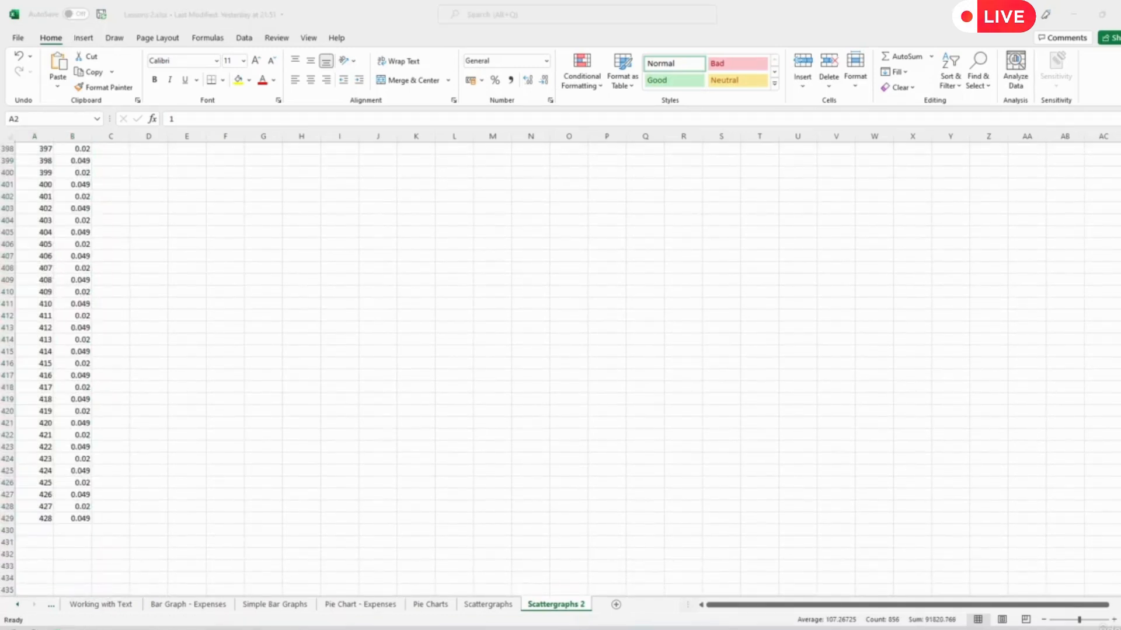
click(337, 11)
drag(92, 527, 74, 204)
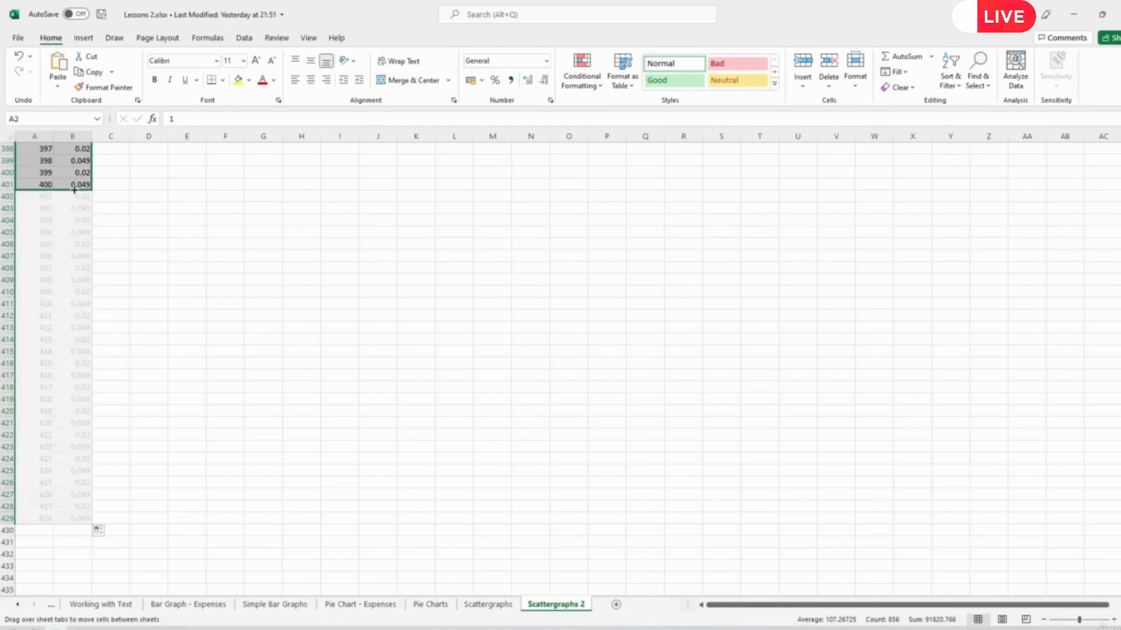
drag(74, 190, 74, 190)
- Return to the start of the data and set the starting population in cell C2 to 0.02
scroll(166, 244, up, 11)
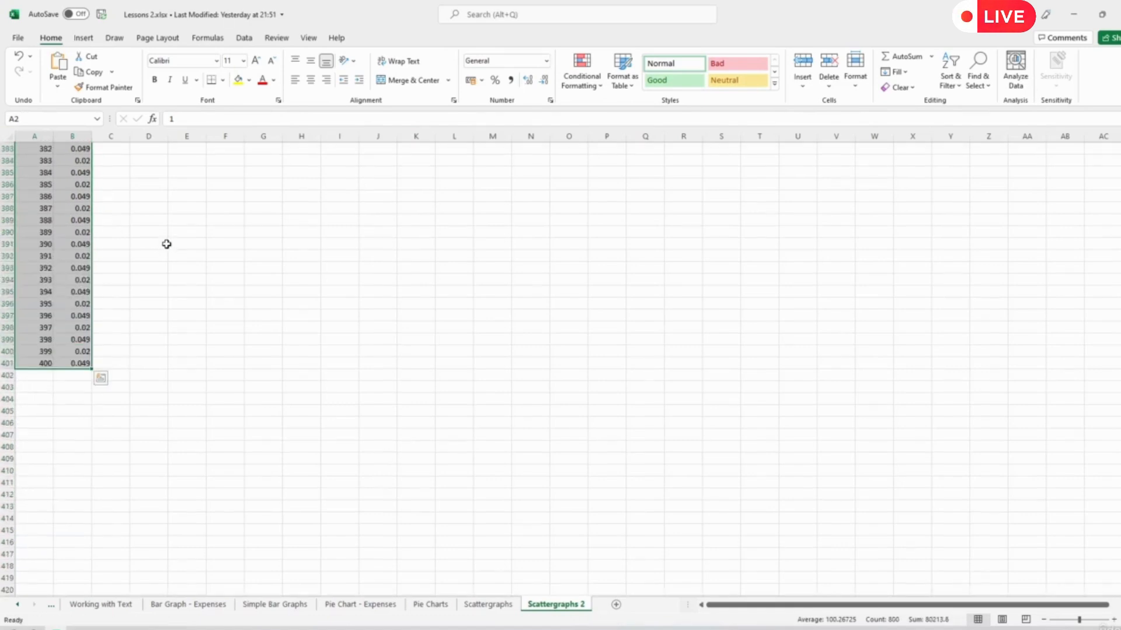
scroll(166, 244, up, 20)
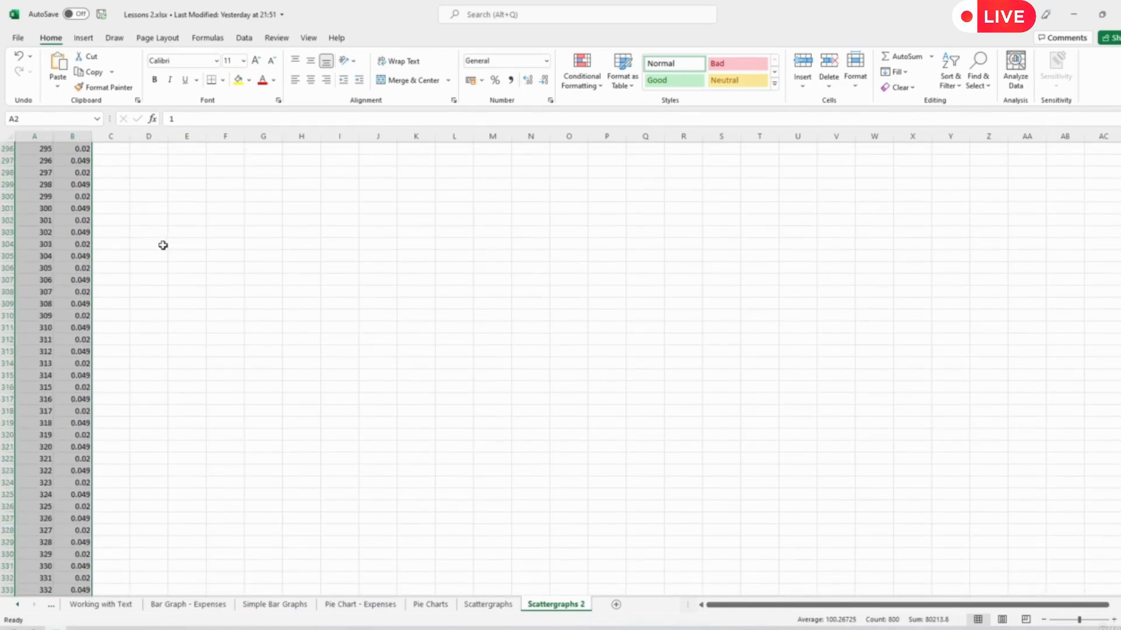
scroll(163, 246, up, 1)
scroll(47, 256, up, 7)
click(51, 256)
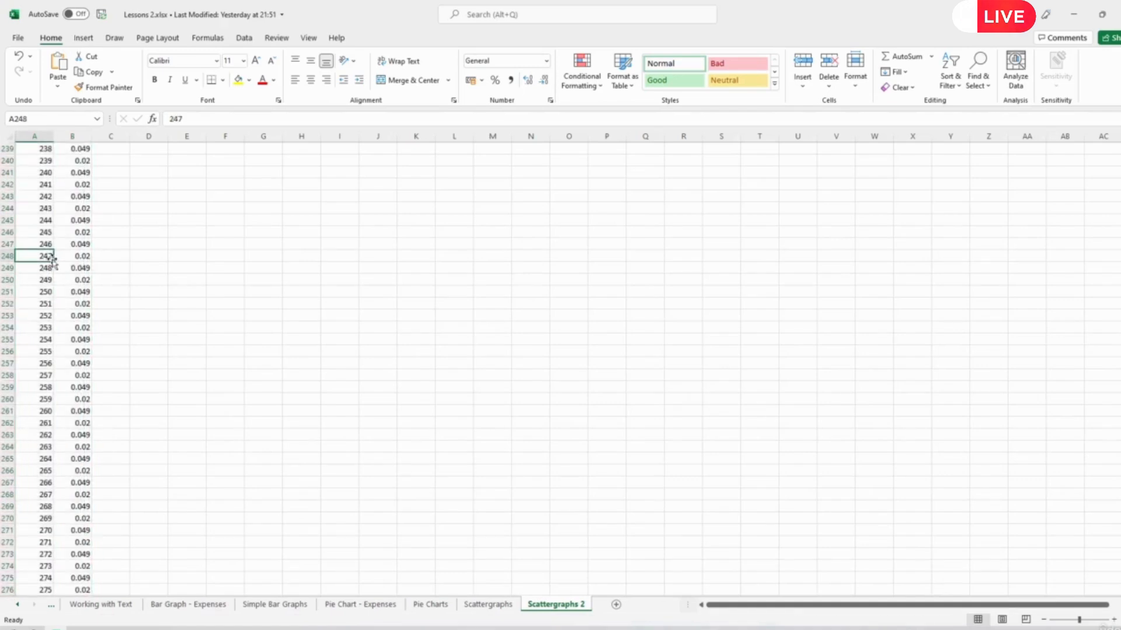
key(ctrl+Up)
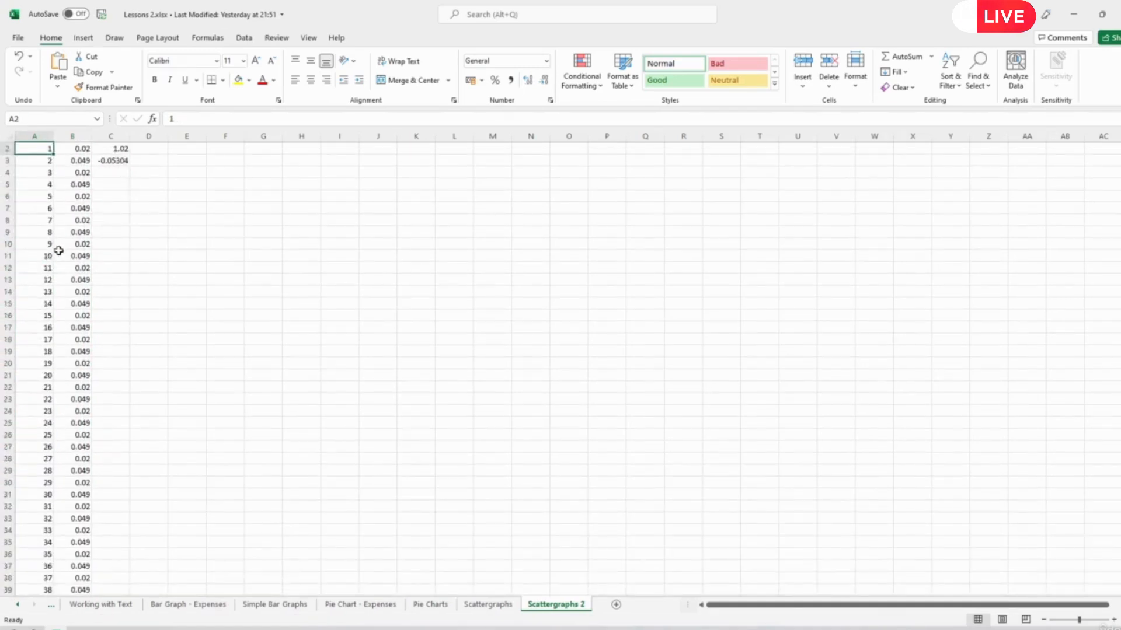
click(114, 149)
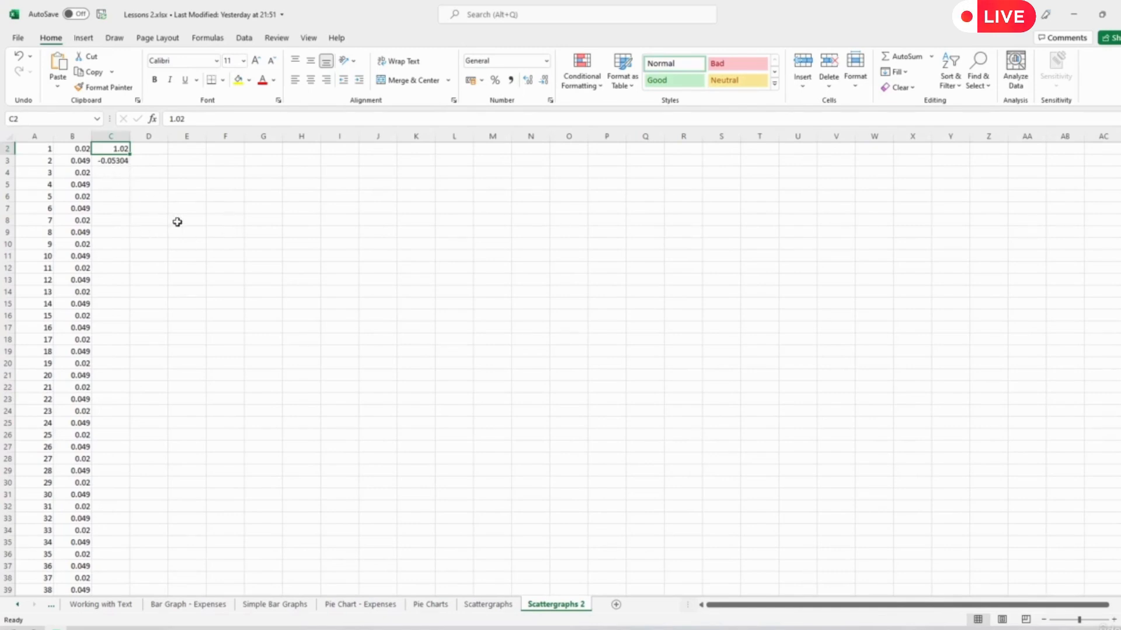
text(0)
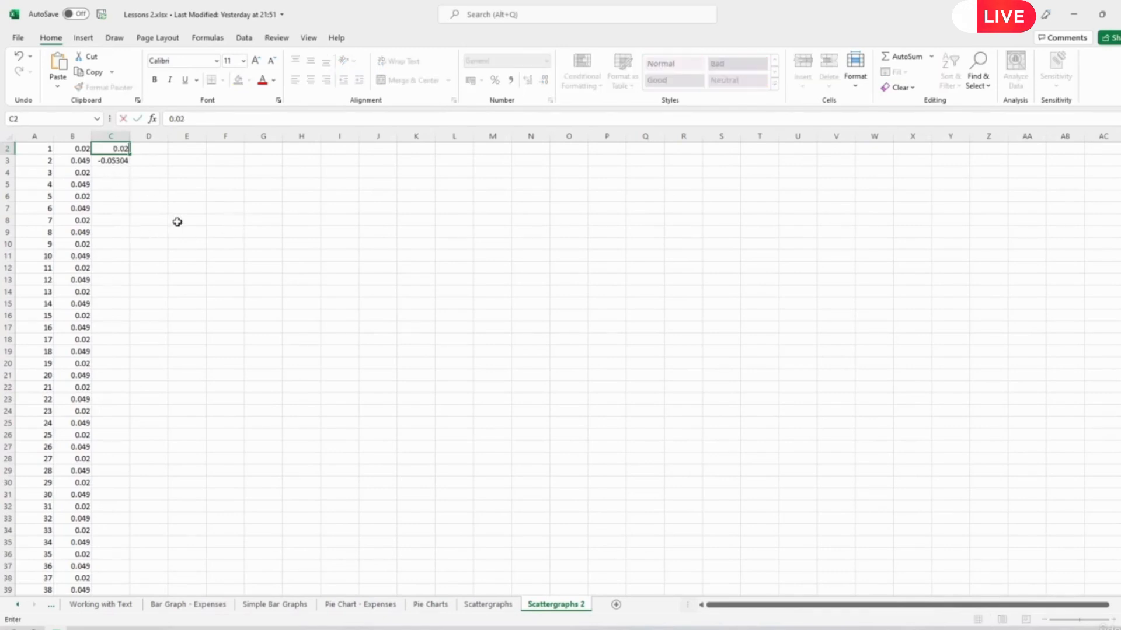
text(.02)
key(Return)
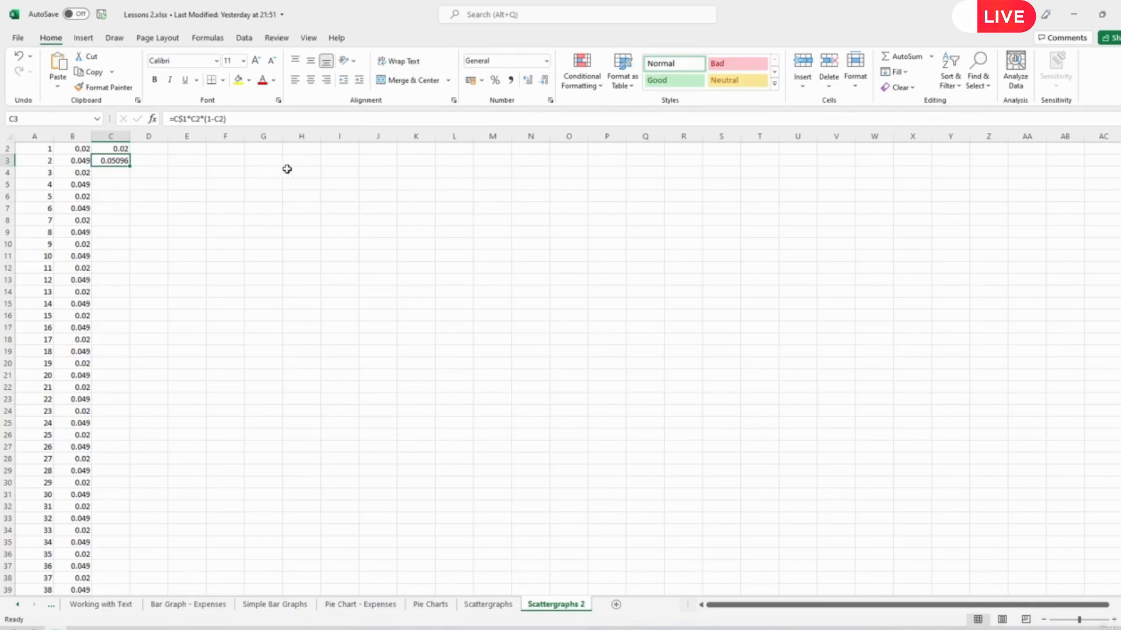
- Extend the values in column C down to row 401 alongside column B, and return to the start of the table
click(79, 162)
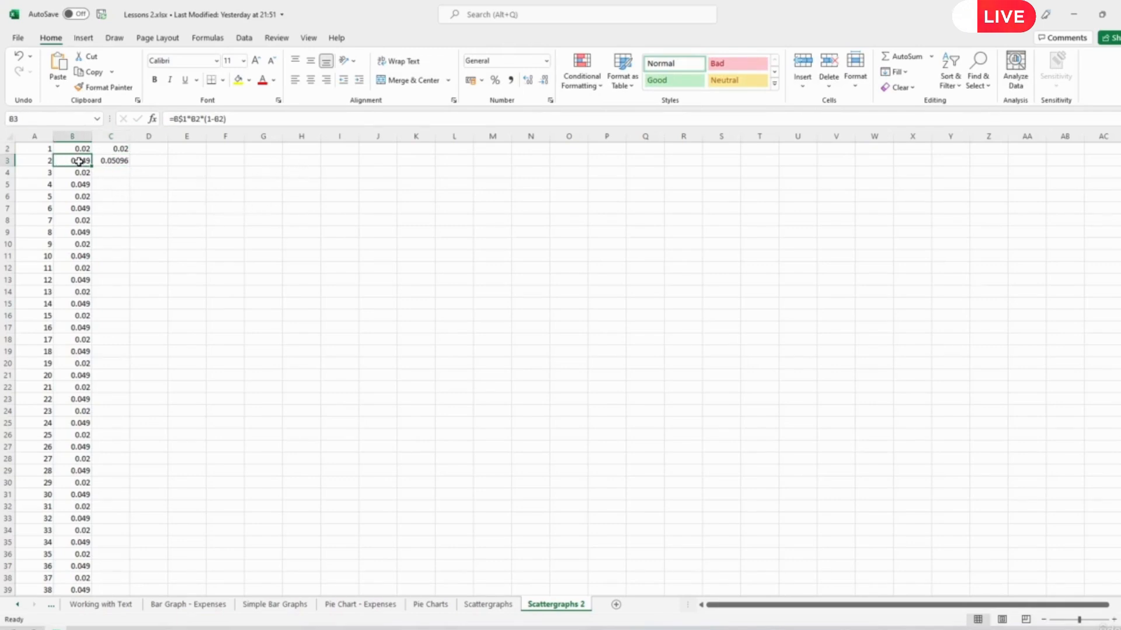
drag(79, 162, 120, 582)
scroll(202, 566, up, 20)
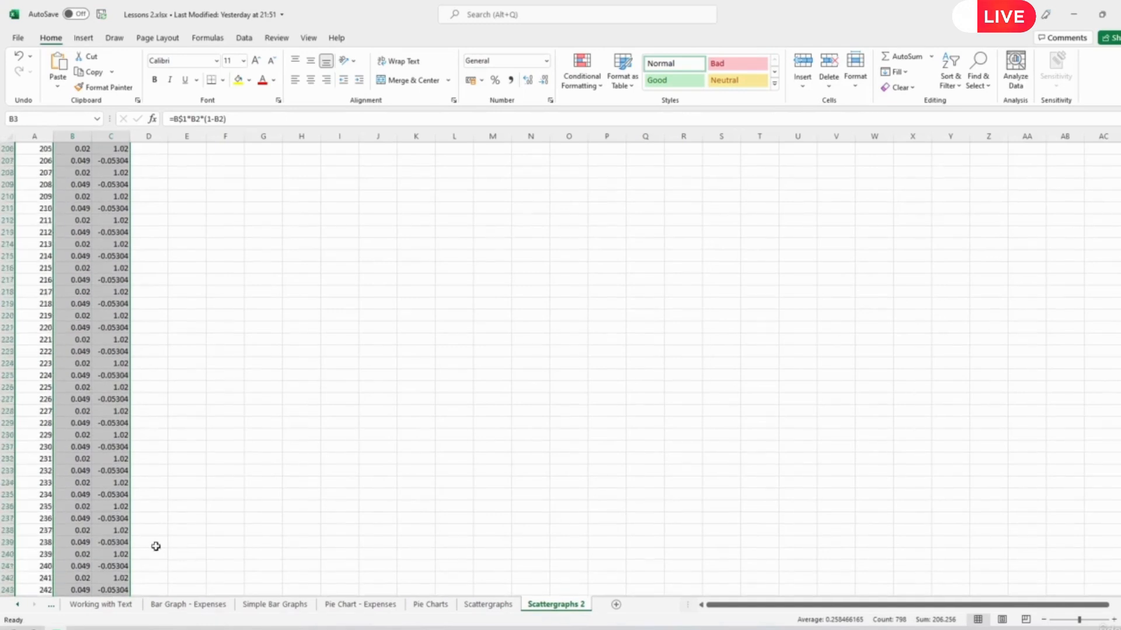
scroll(155, 546, up, 11)
click(107, 528)
key(ctrl+Up)
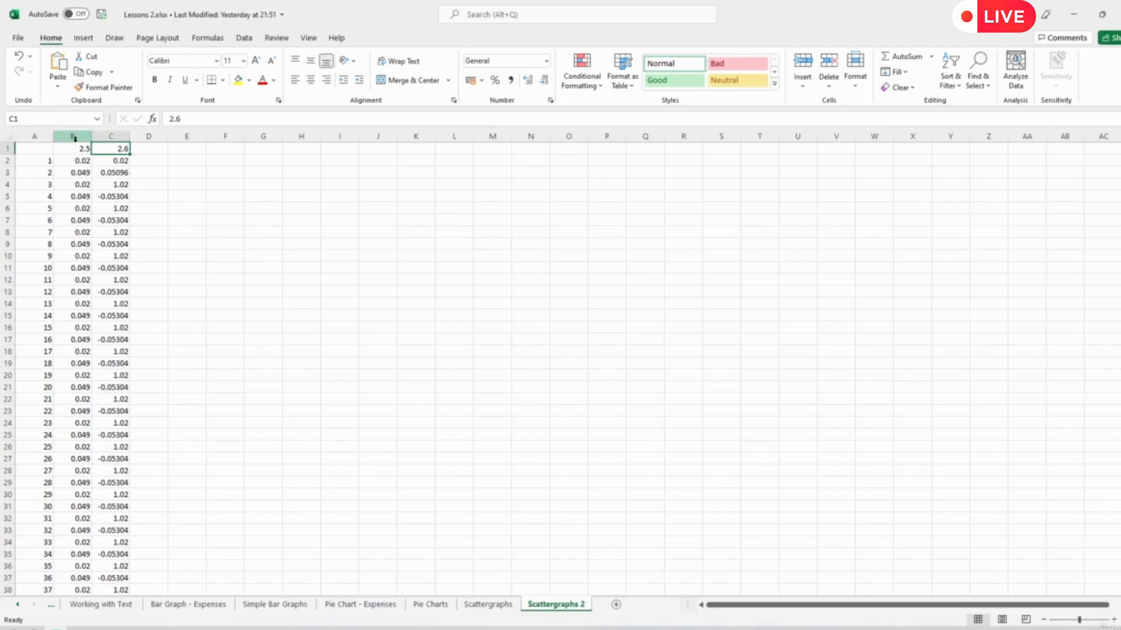
drag(74, 146, 131, 565)
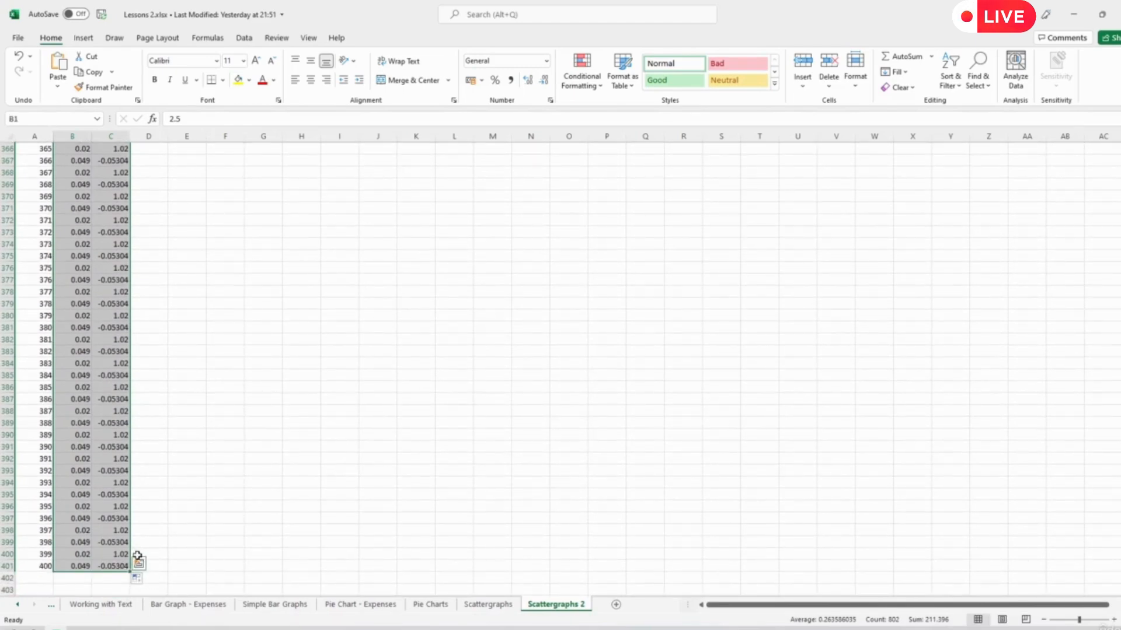
click(83, 458)
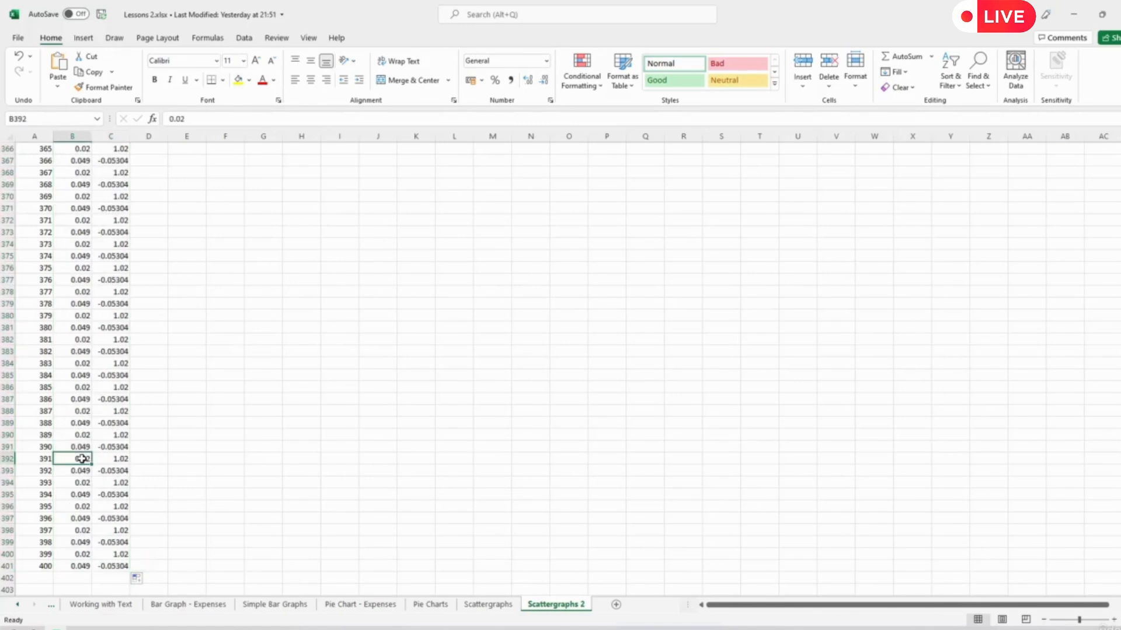
key(ctrl+Up)
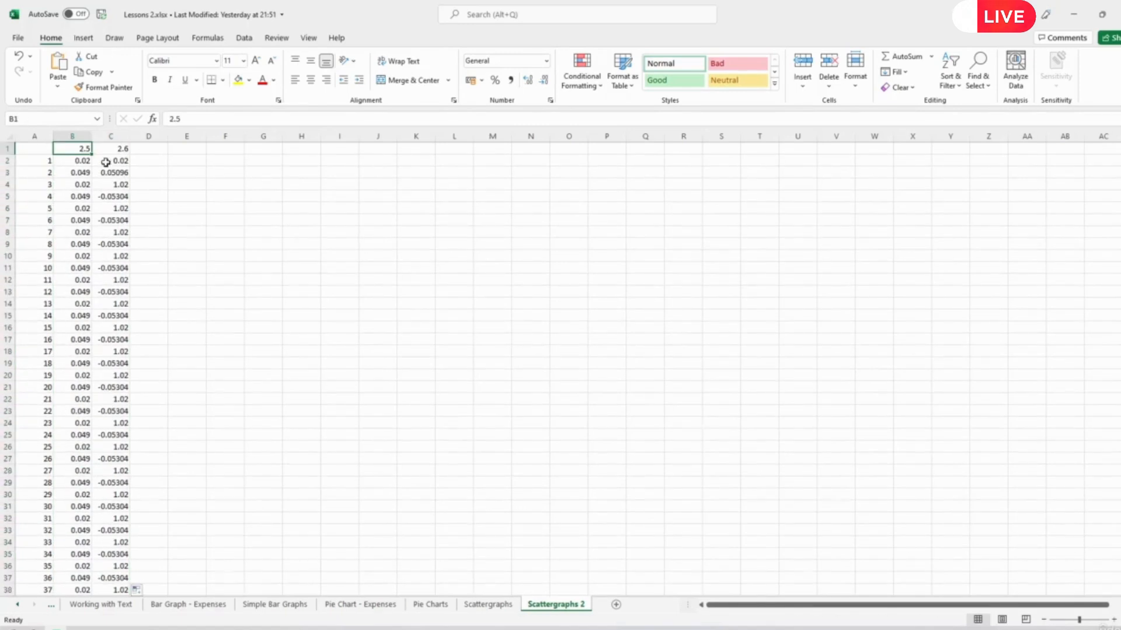
- Freeze panes at cell B2 so that row 1 and column A stay visible, and check the headings against further rows
click(74, 162)
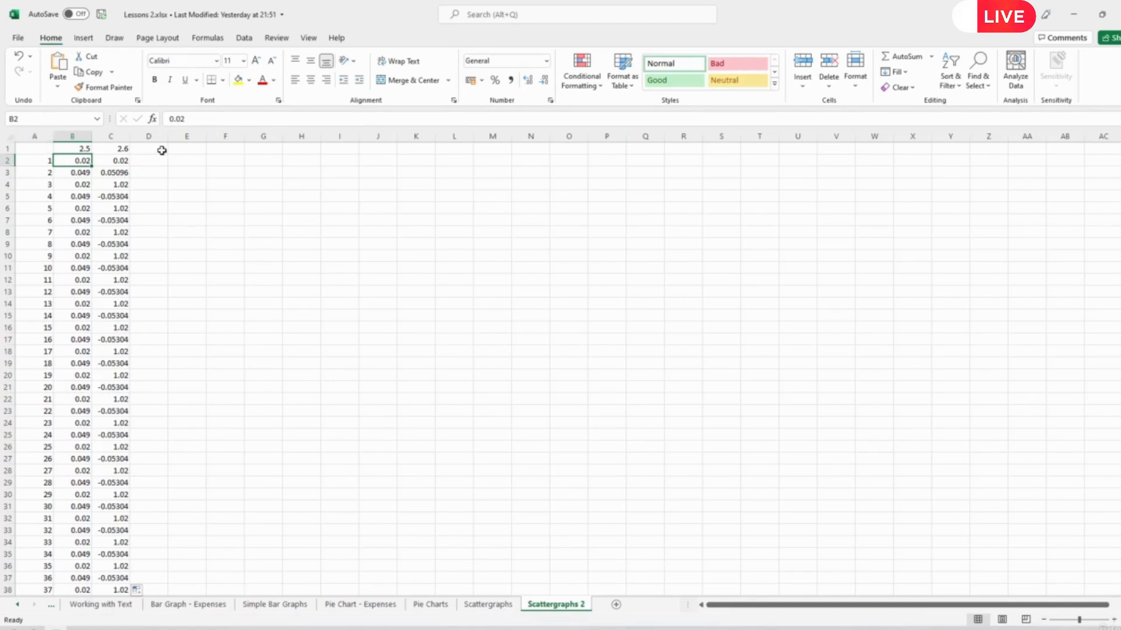
click(307, 38)
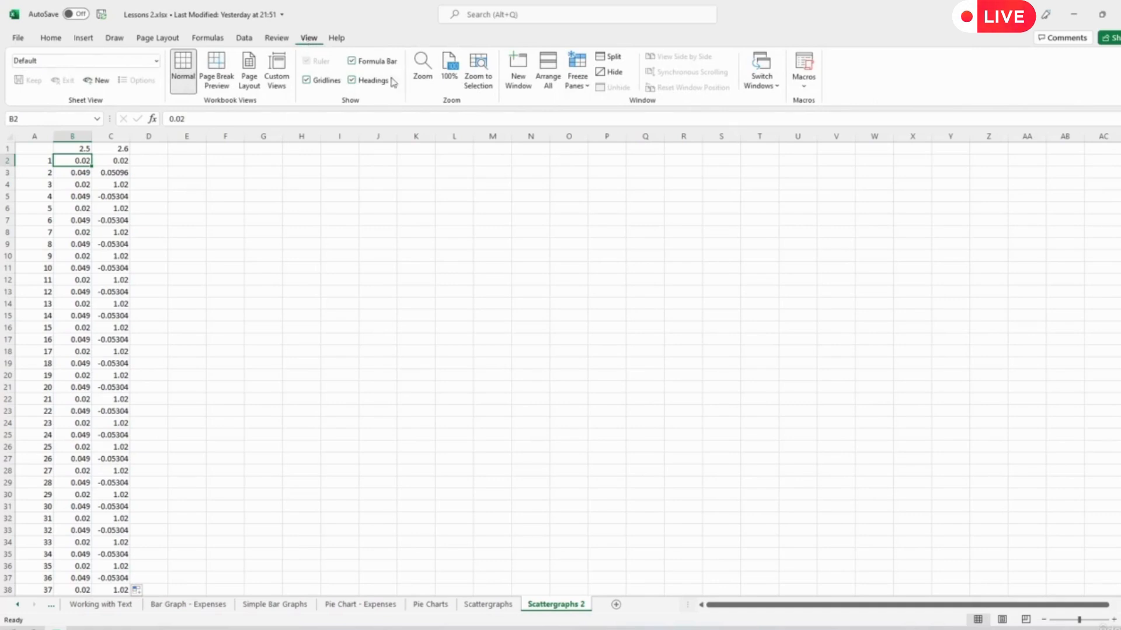
click(587, 88)
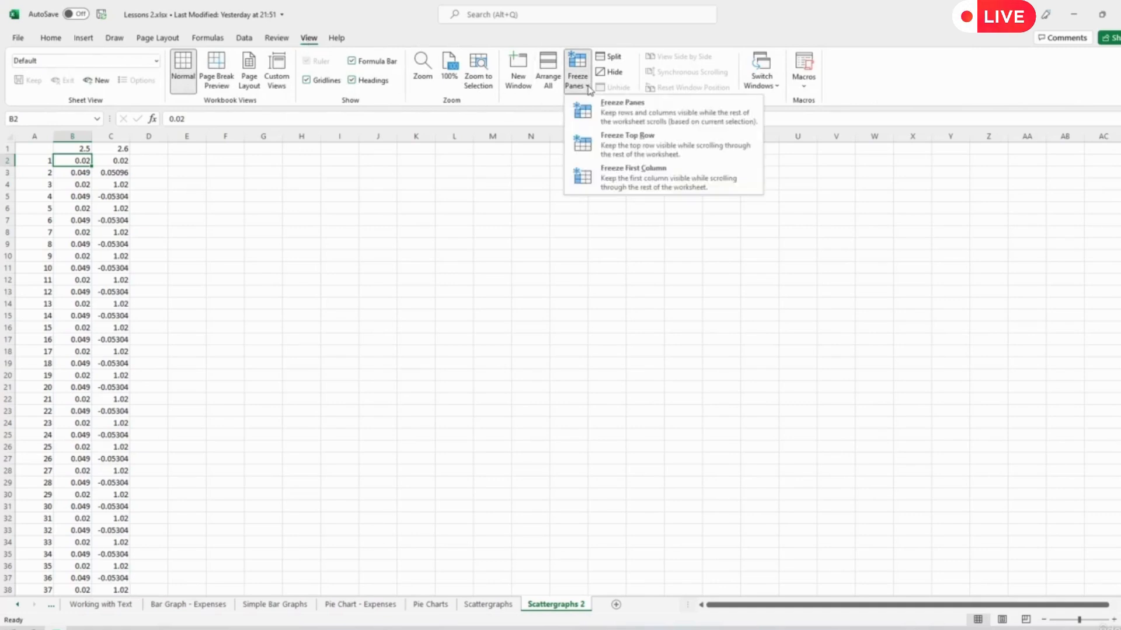
click(615, 115)
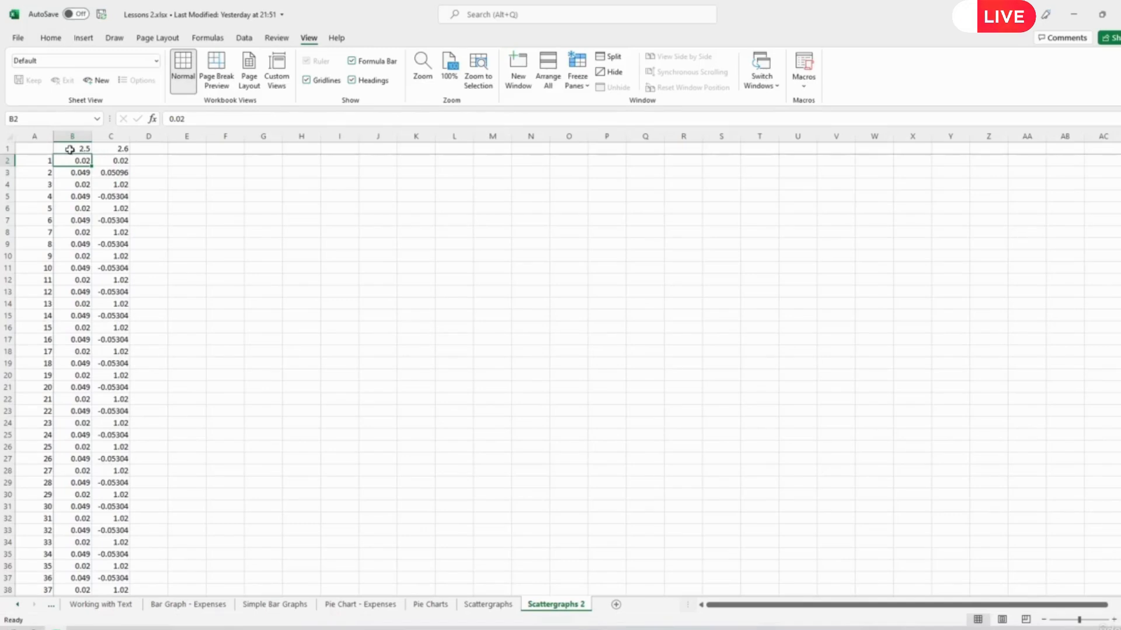
scroll(122, 260, down, 7)
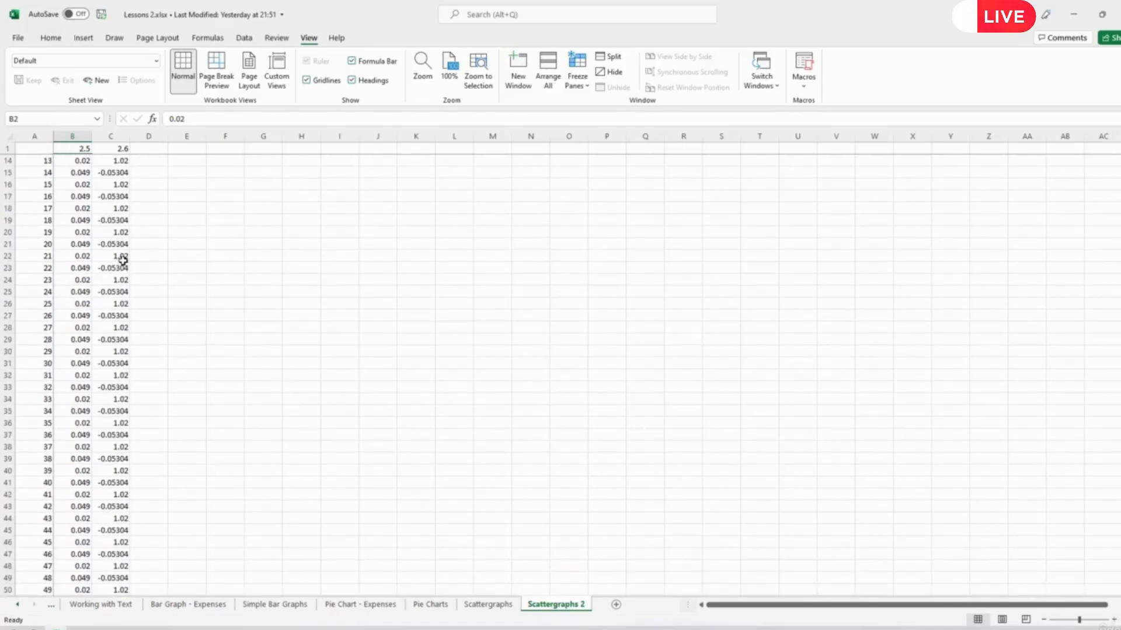
scroll(123, 260, down, 10)
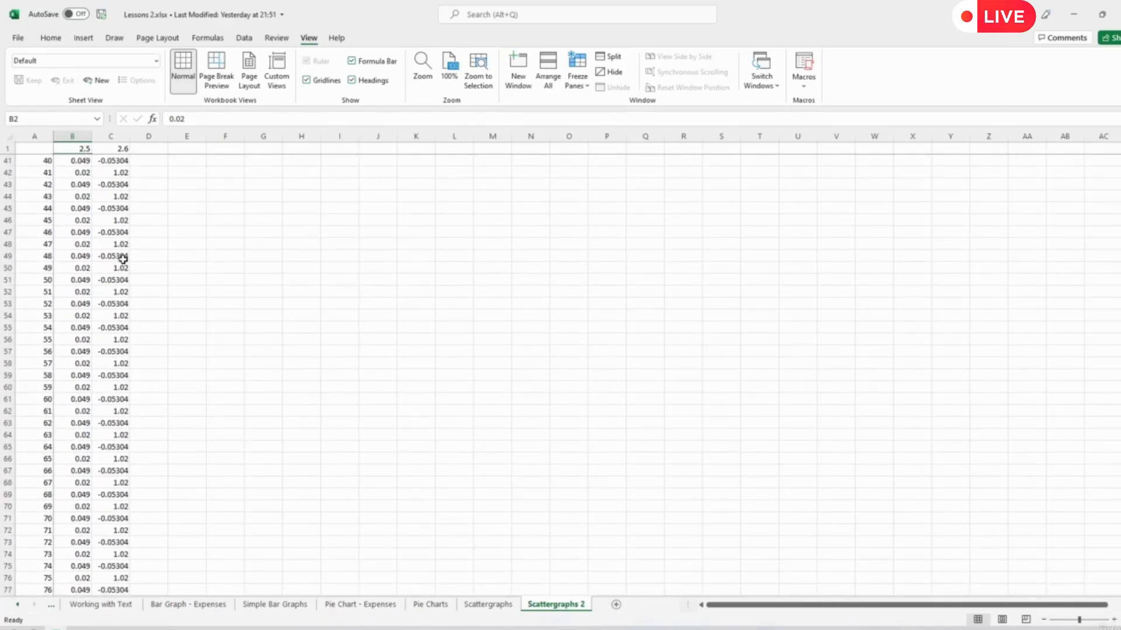
scroll(122, 260, up, 11)
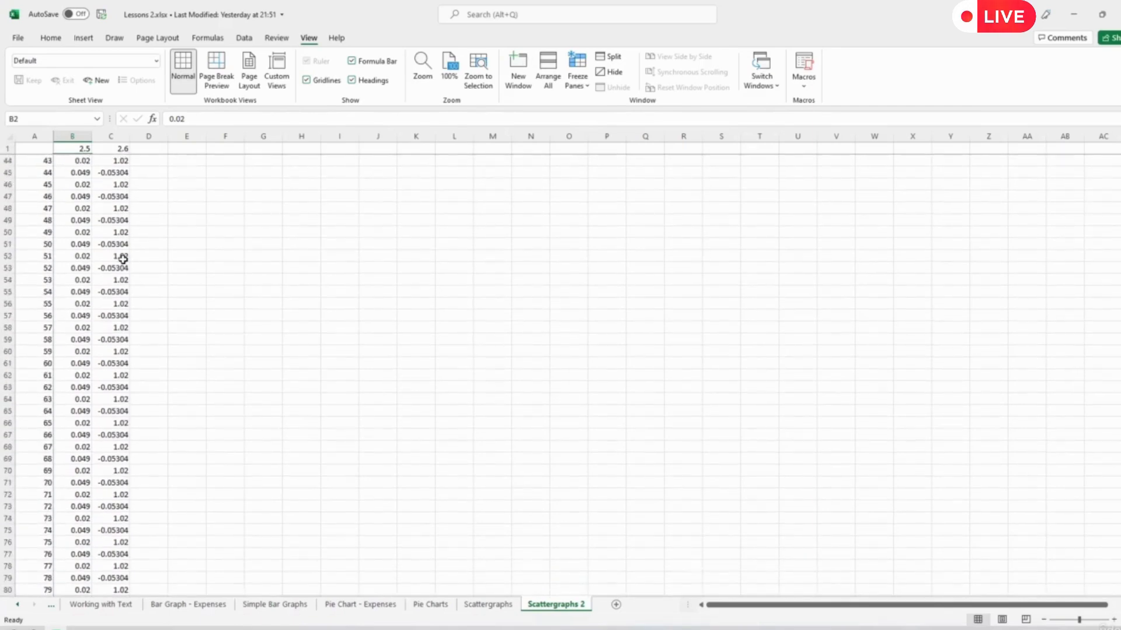
scroll(122, 260, up, 6)
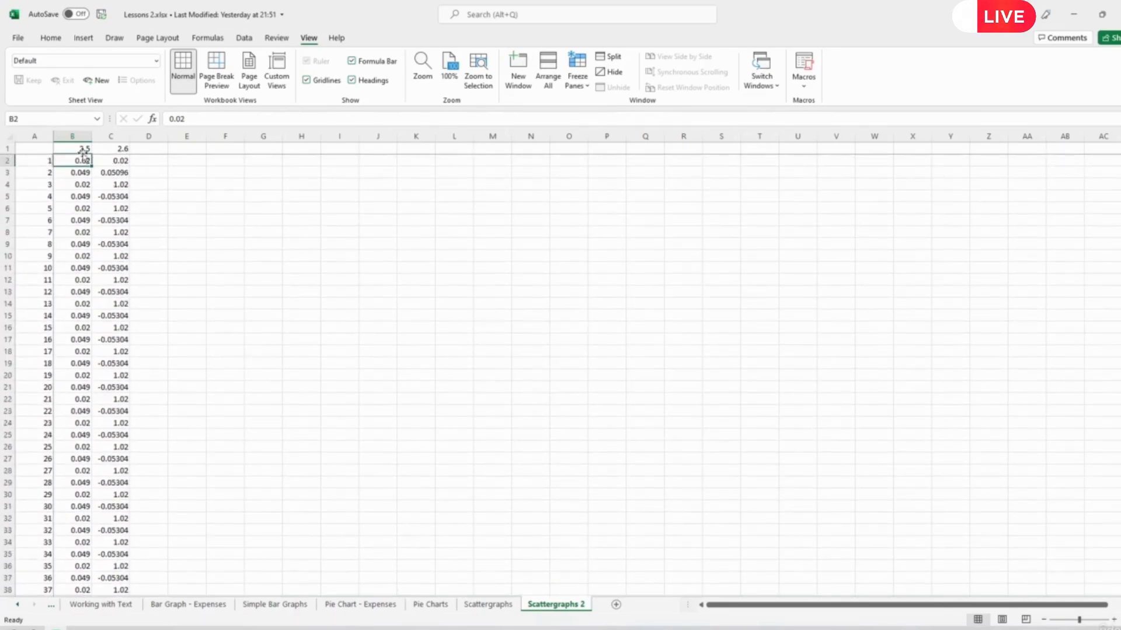
- Fill B1:C401 across to column Q so that the r values run from 2.5 to 4
click(86, 149)
drag(86, 150, 119, 562)
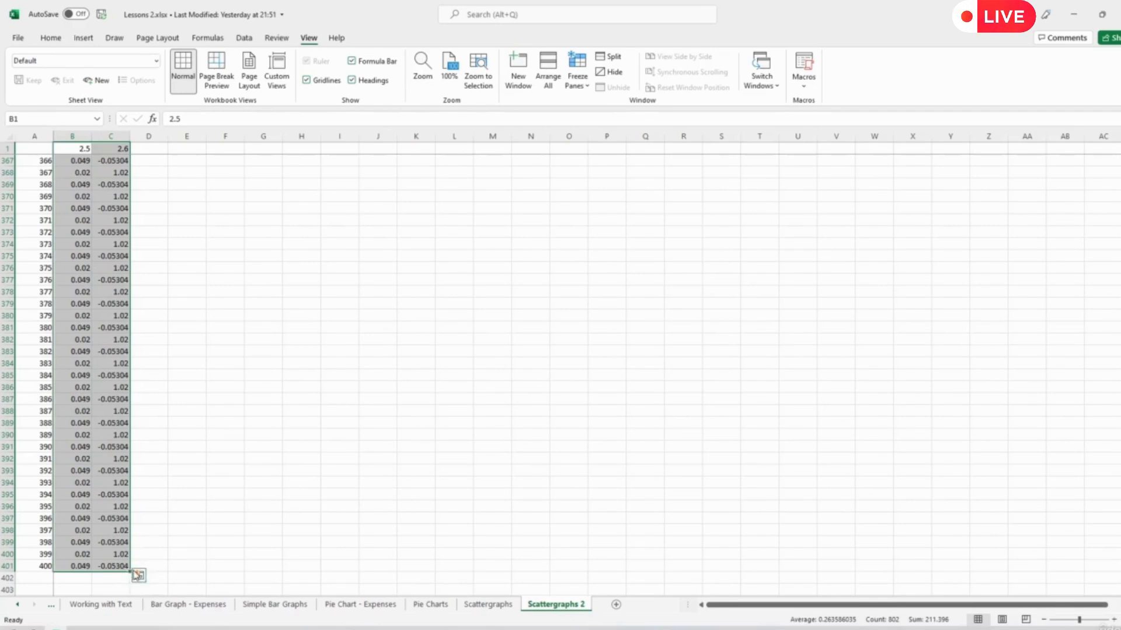
drag(130, 571, 1024, 514)
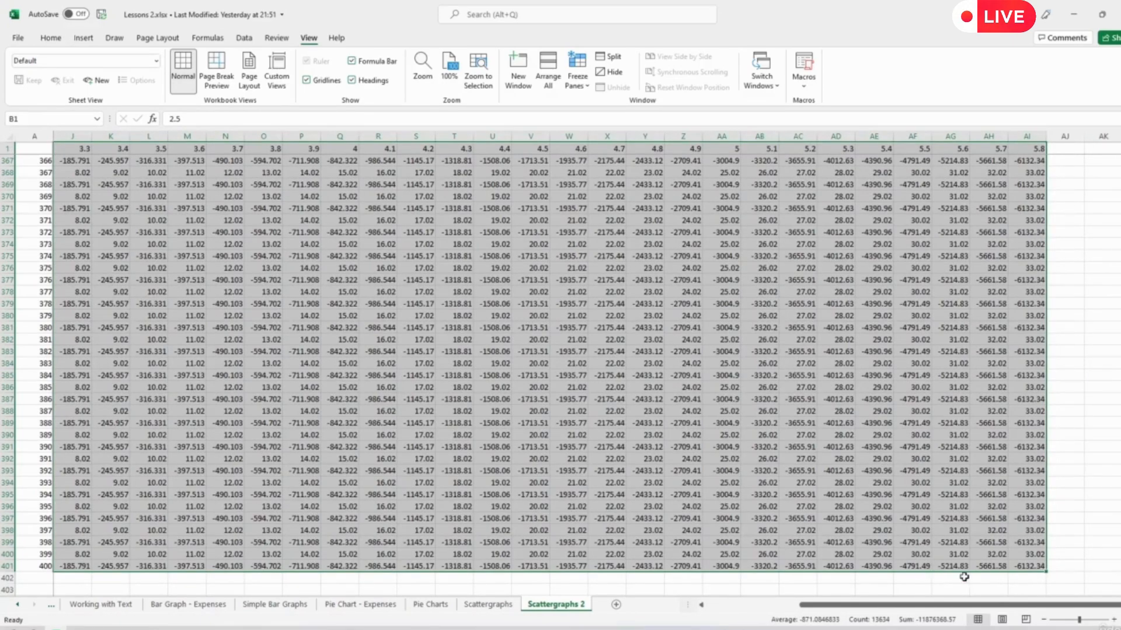
drag(1046, 571, 364, 548)
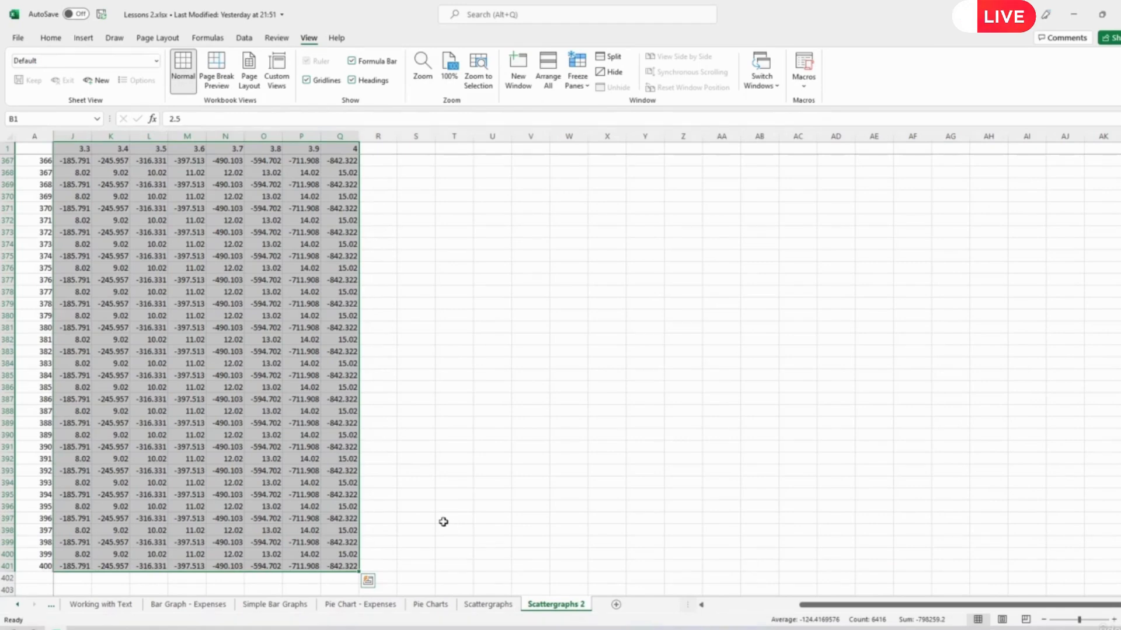
- Return to the start of the table and examine the formulas and values in rows 2 to 5 across the r columns
drag(823, 608, 625, 613)
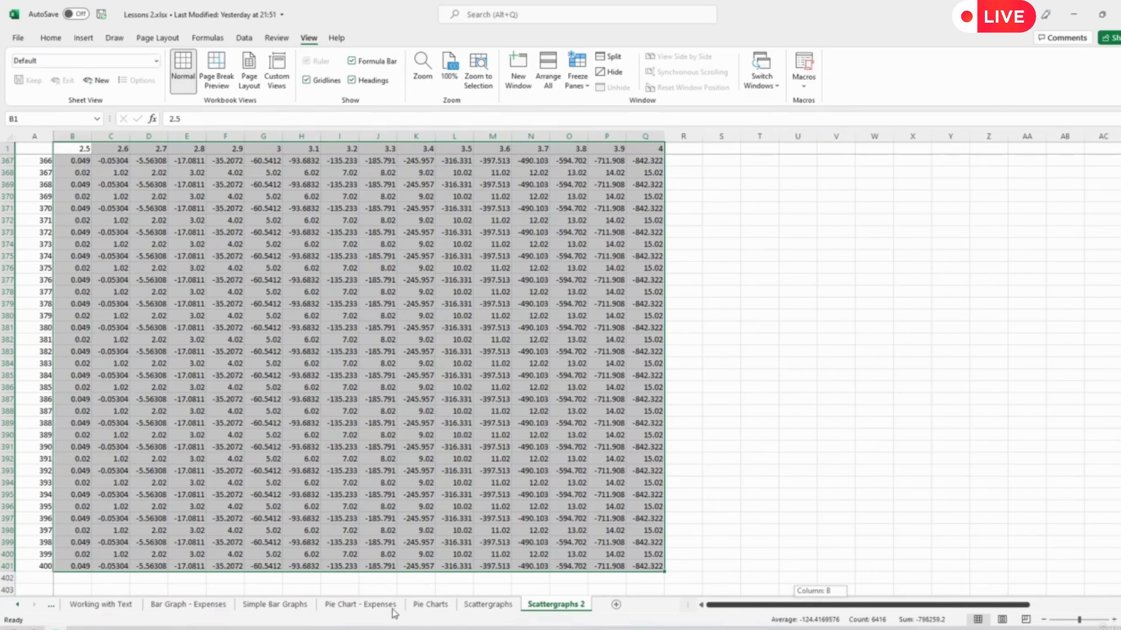
drag(394, 614, 390, 610)
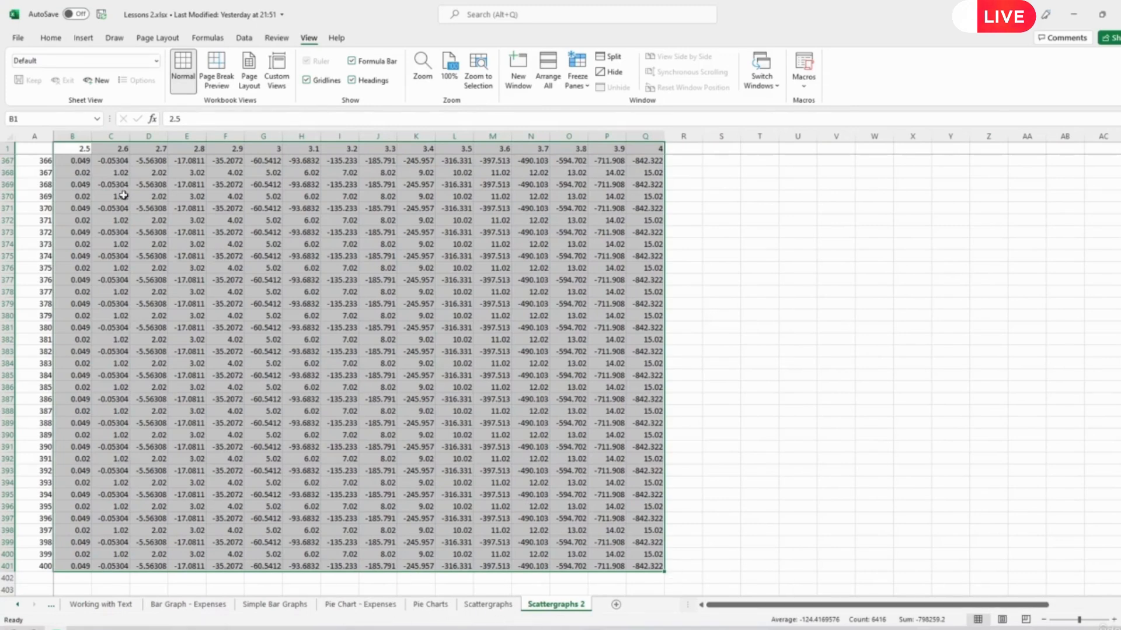
scroll(83, 239, up, 17)
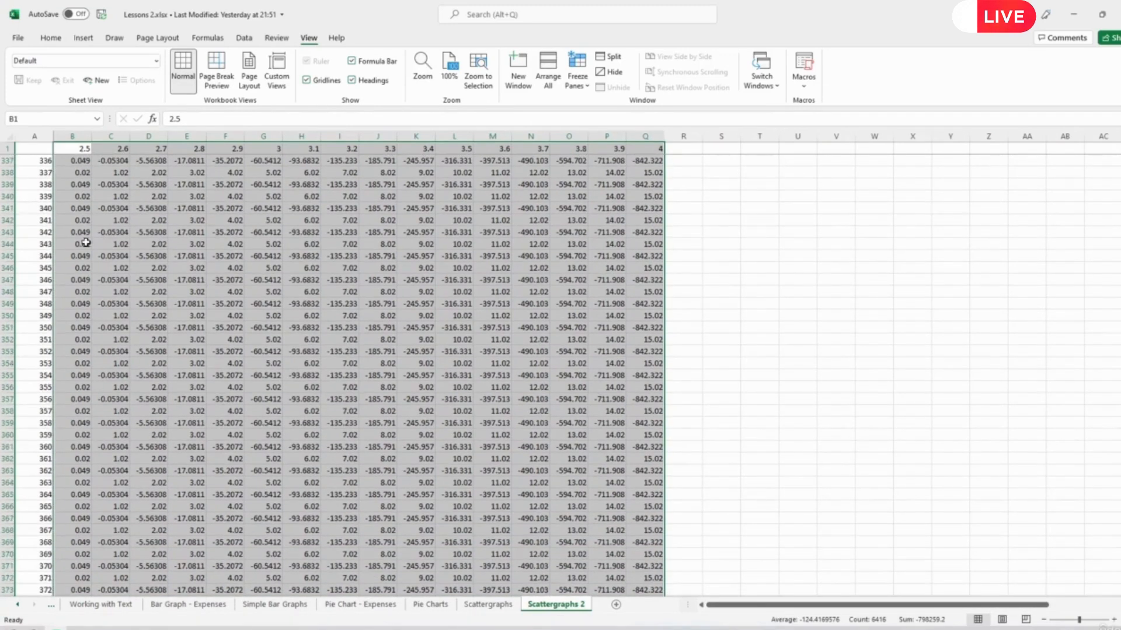
scroll(89, 244, up, 3)
scroll(742, 303, up, 20)
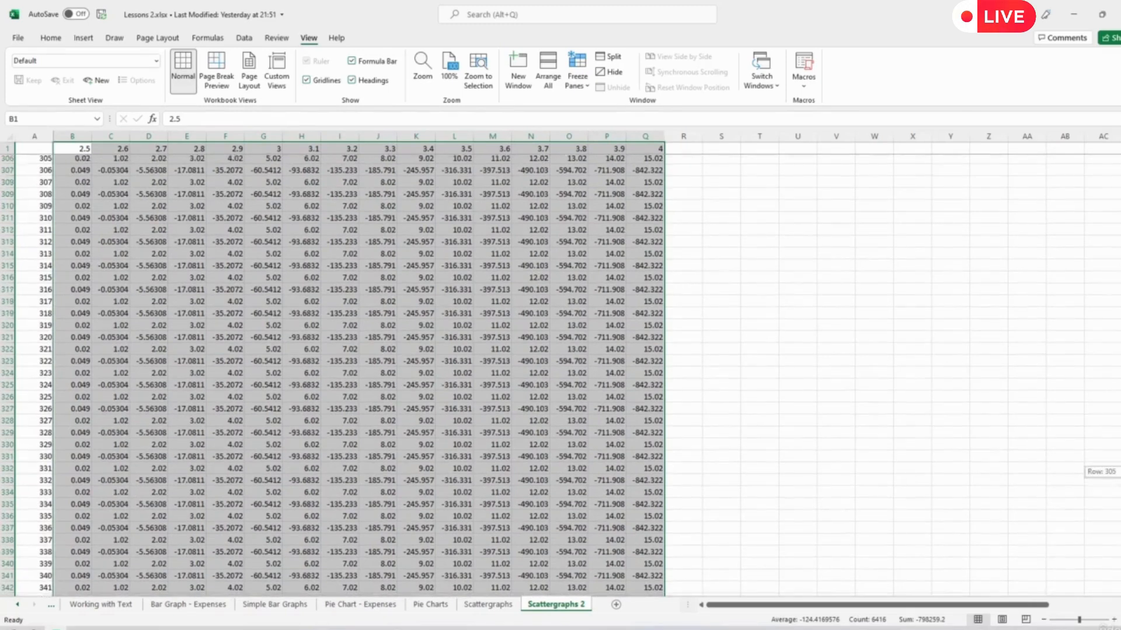
click(721, 303)
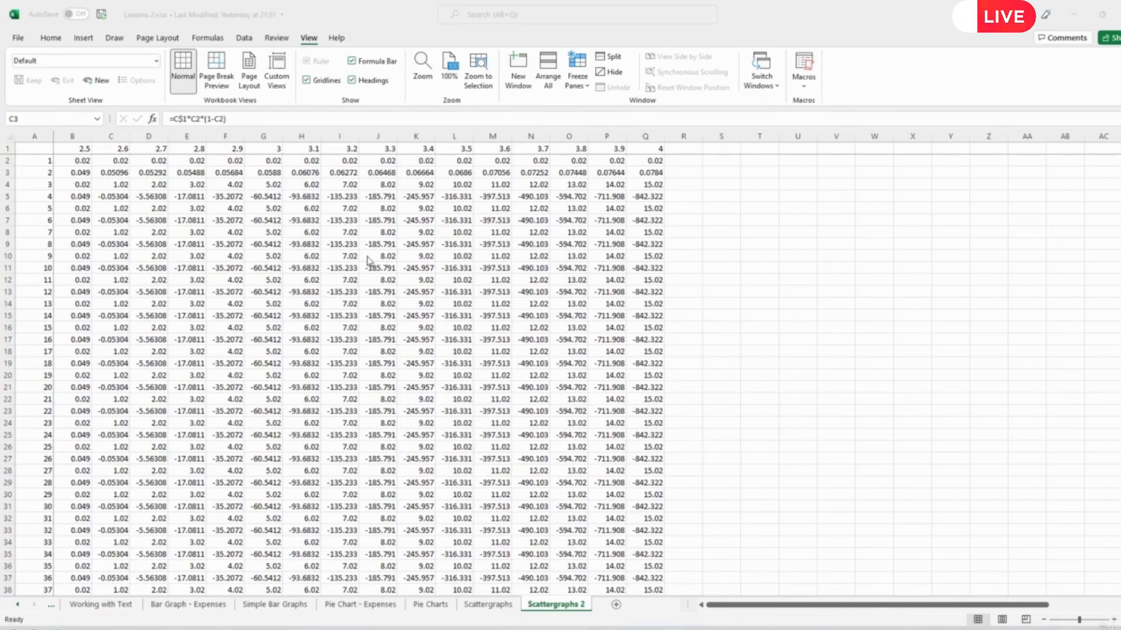
click(151, 196)
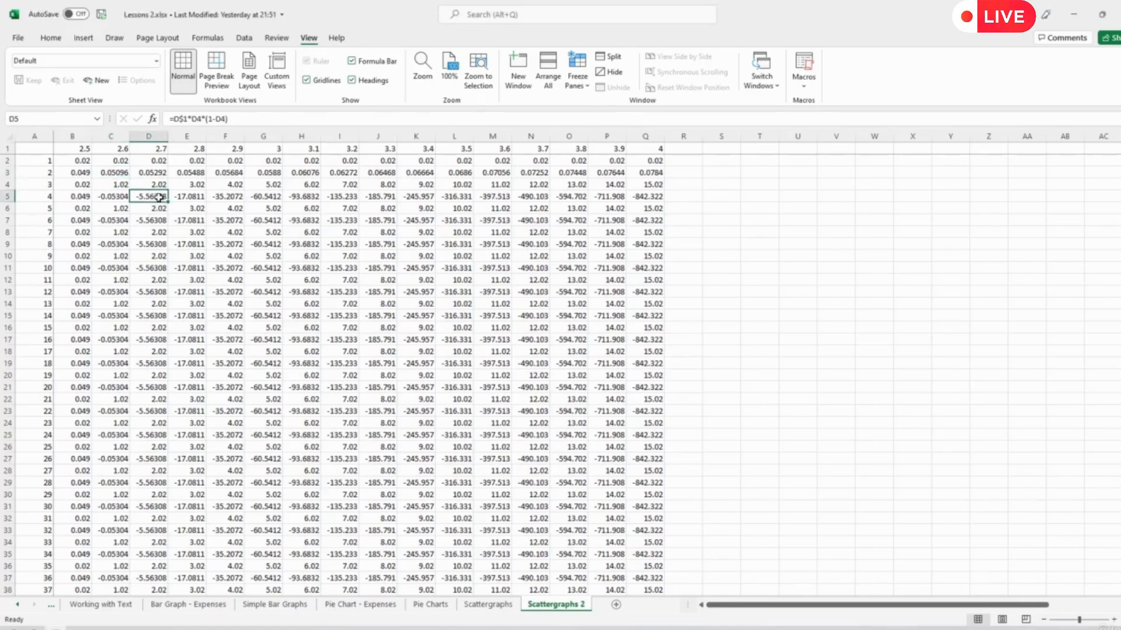
click(149, 185)
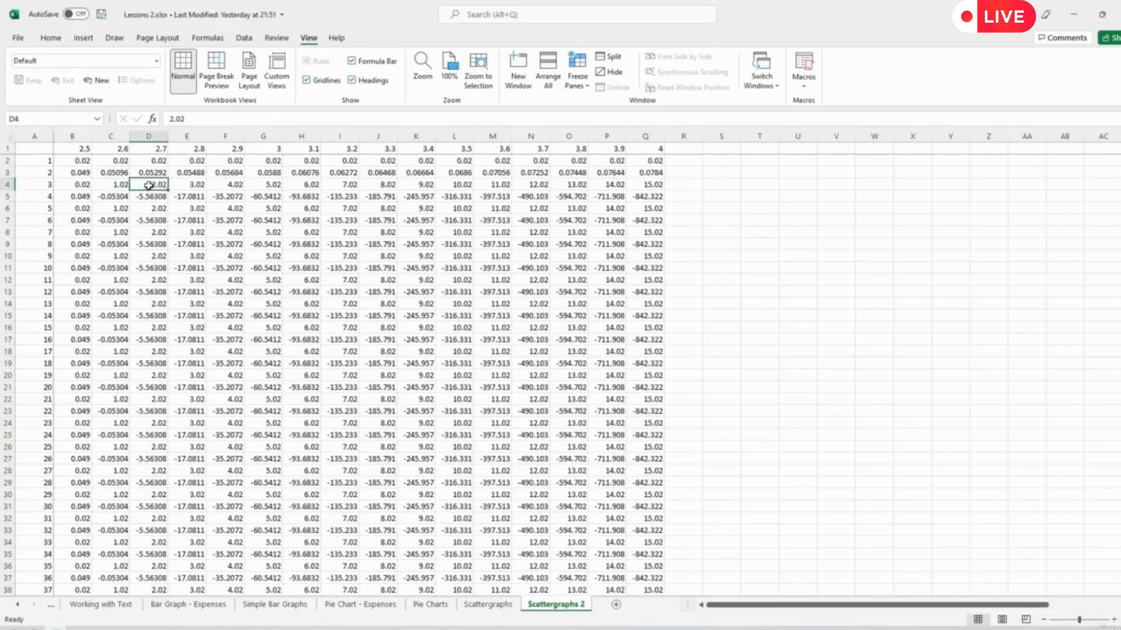
drag(82, 184, 641, 185)
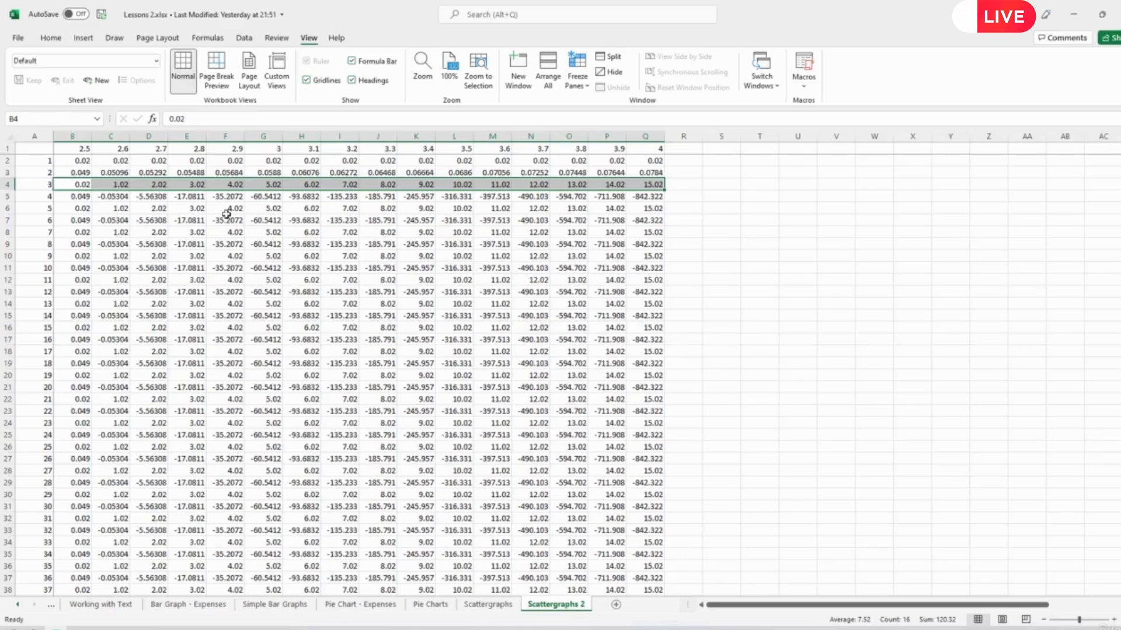
drag(77, 162, 647, 161)
- Fill the population formulas in B3:Q3 down to row 401 and return to the first rows
drag(79, 173, 653, 173)
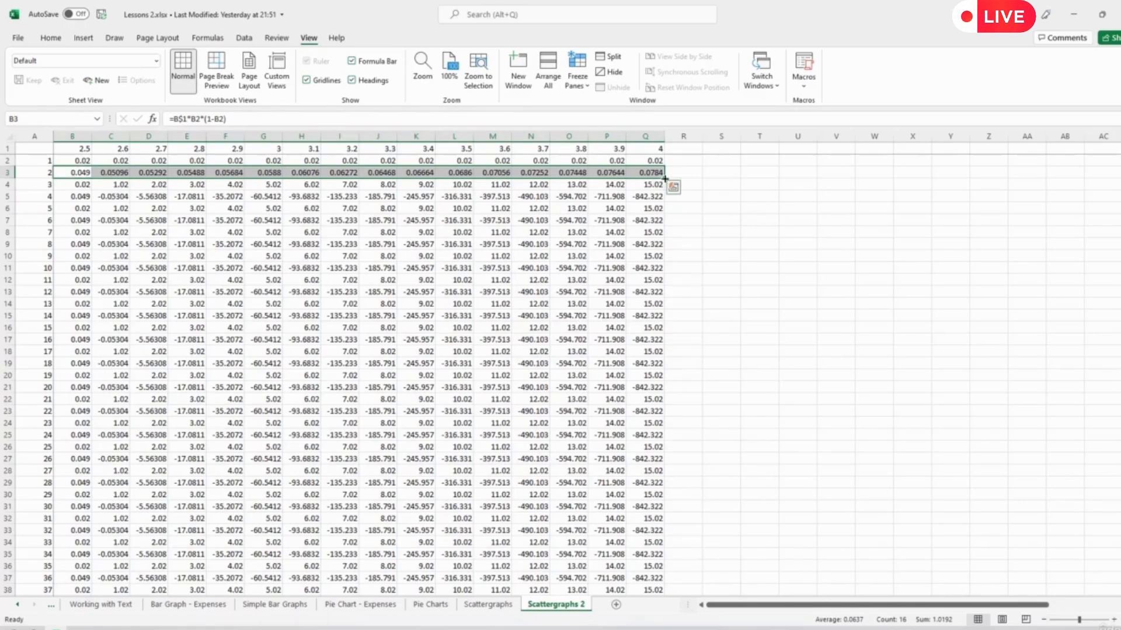
mouse_move(665, 179)
mouse_down()
mouse_move(693, 483)
mouse_move(689, 586)
mouse_move(677, 535)
mouse_move(672, 589)
mouse_move(662, 507)
mouse_move(655, 569)
mouse_up()
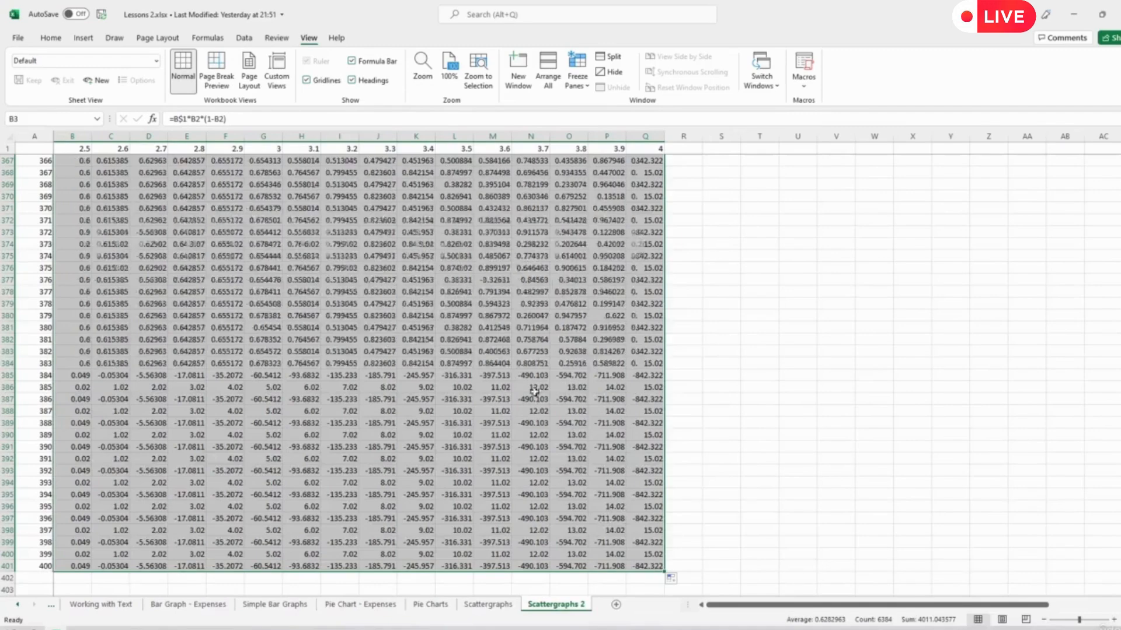
scroll(523, 283, up, 19)
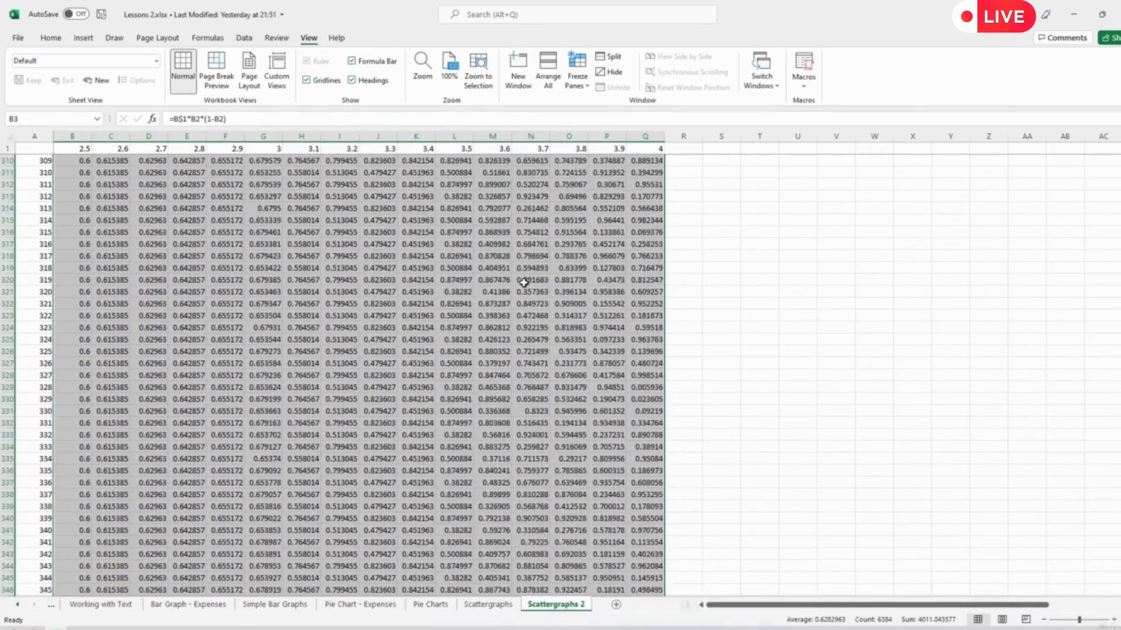
scroll(524, 283, up, 20)
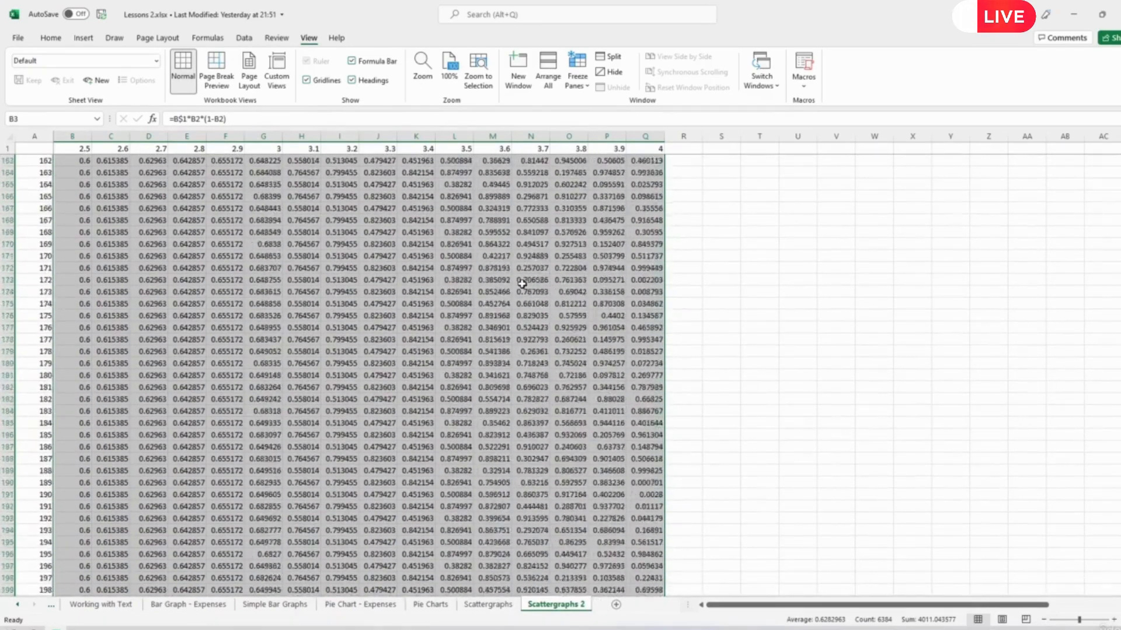
scroll(523, 283, up, 20)
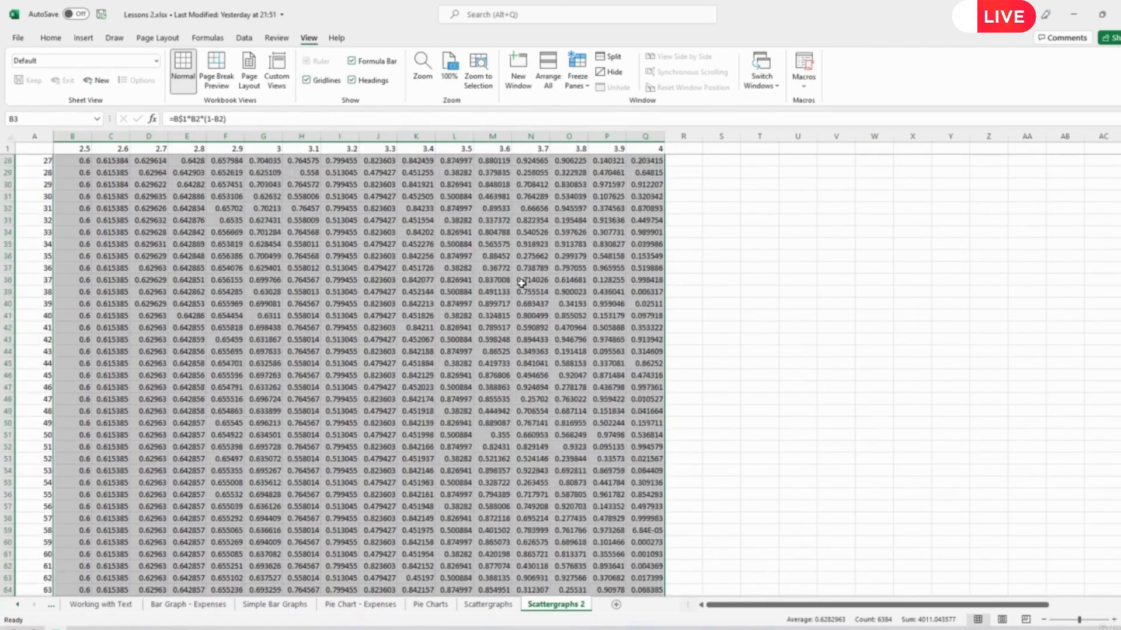
scroll(522, 284, up, 9)
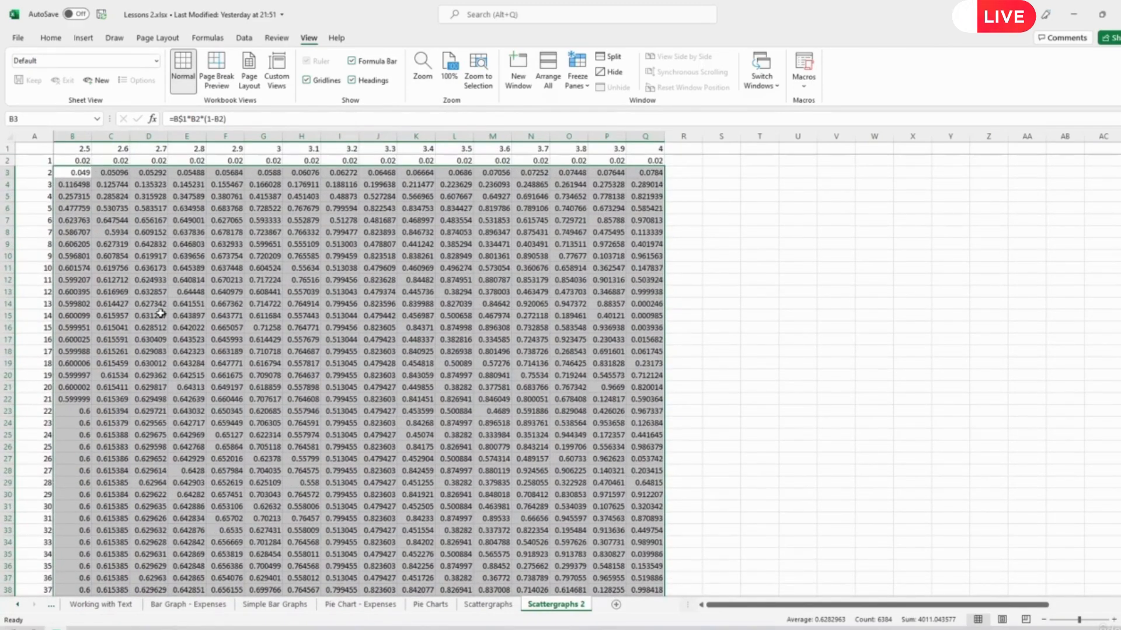
- Examine the populations for r values 2.5 and 2.6 from iteration 22 to about iteration 35
drag(85, 411, 120, 565)
click(121, 456)
click(122, 556)
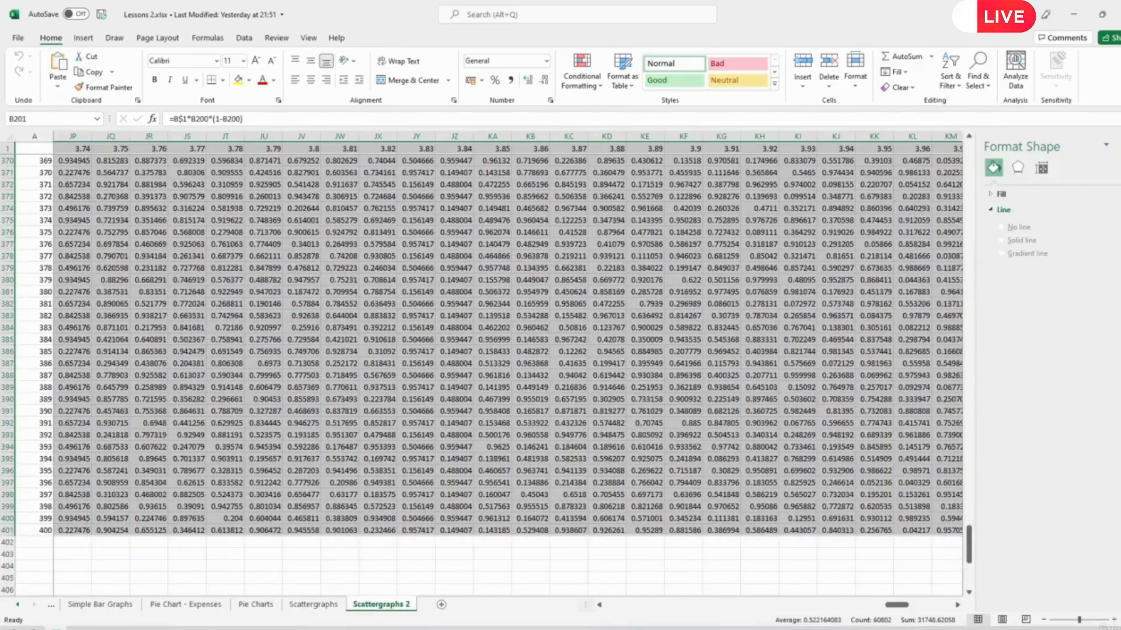
- Insert a markers-only scatter chart from the selected r values in row 1 and the populations in B201:KP401
click(1119, 146)
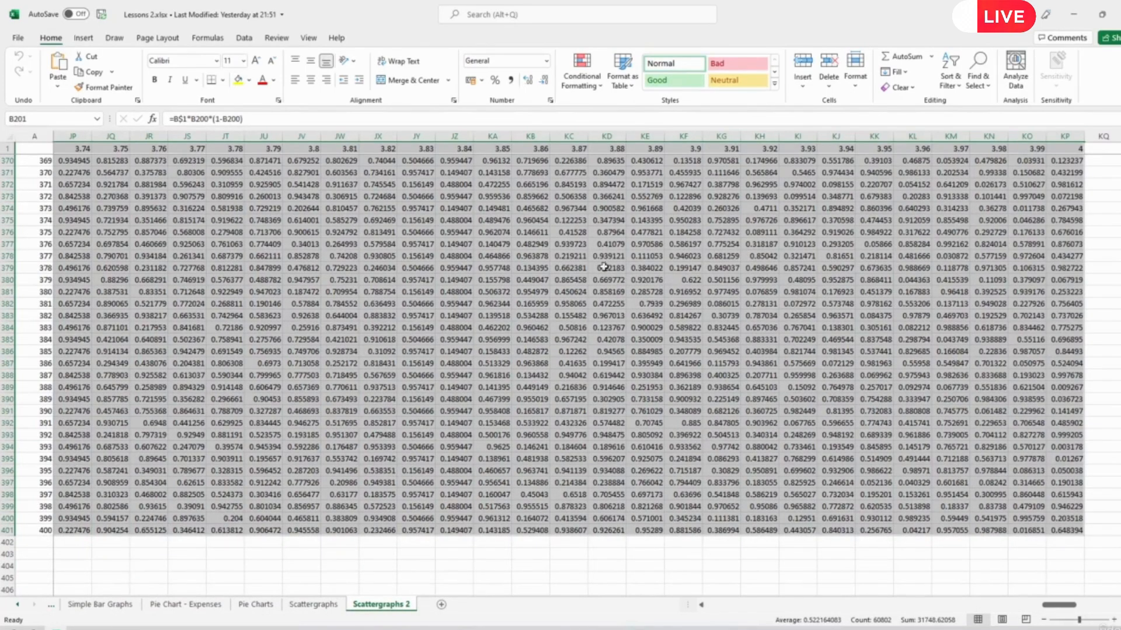
click(83, 38)
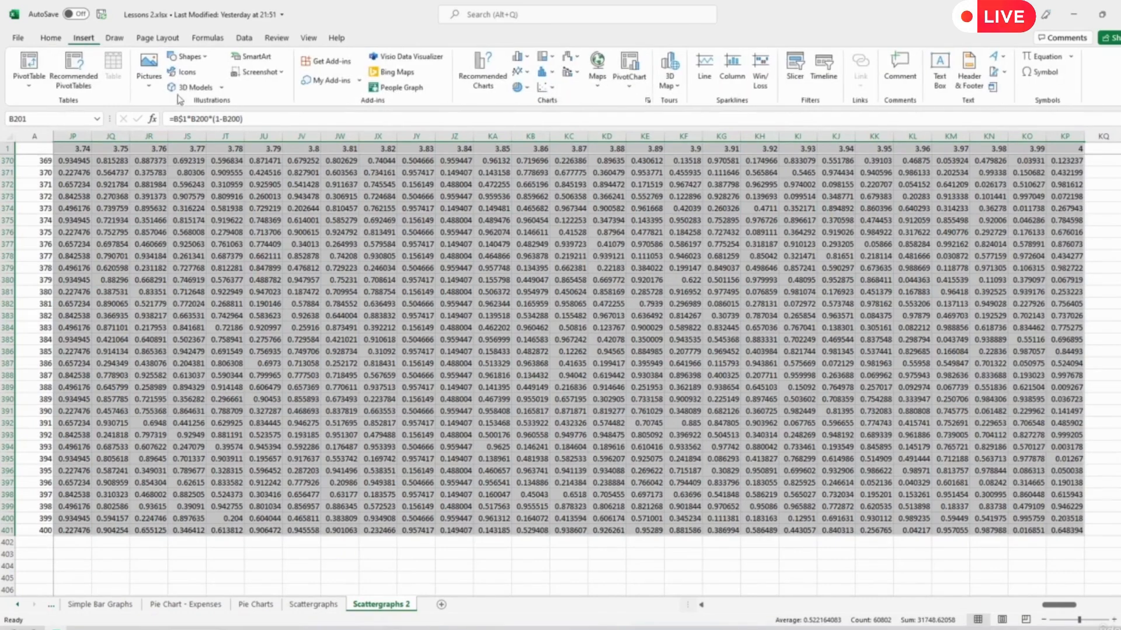
click(546, 87)
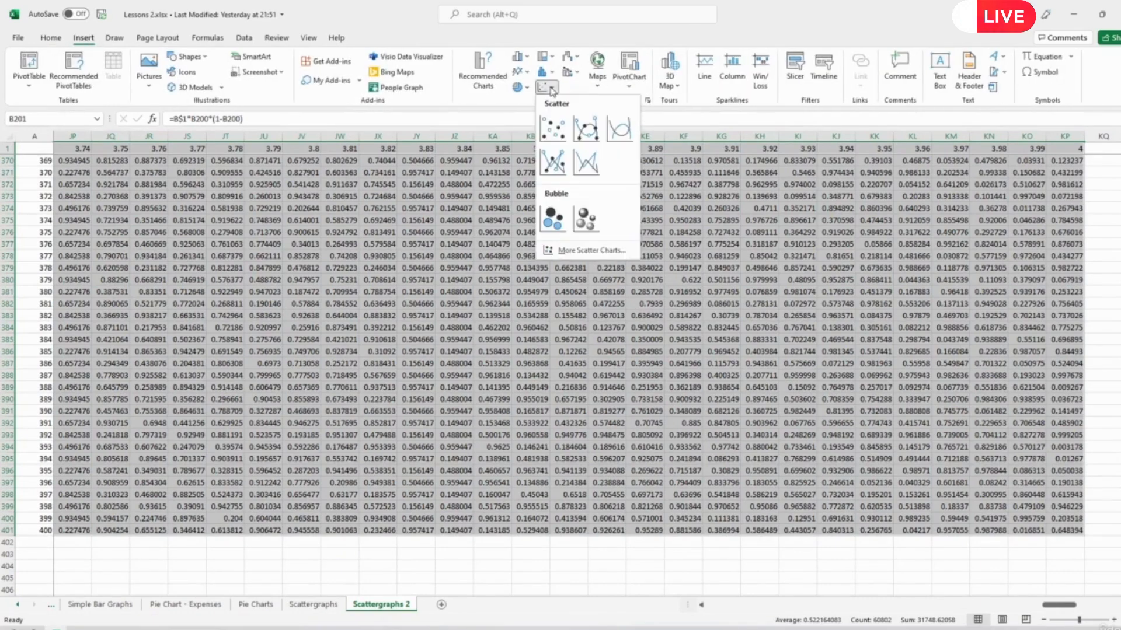
click(555, 129)
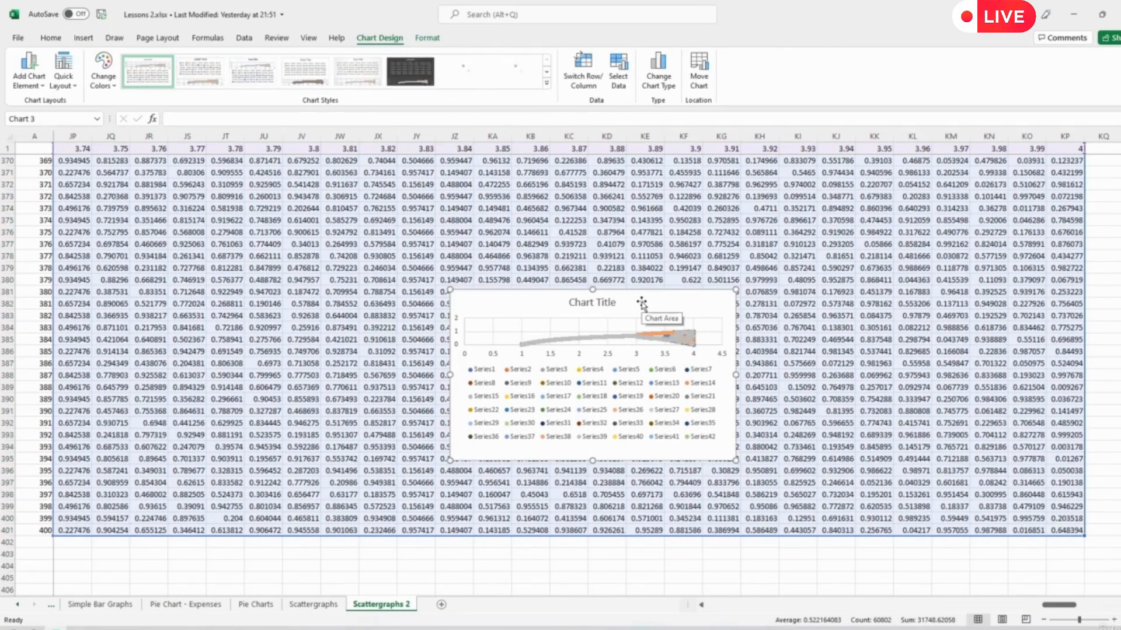
- Move the scatter chart to a new sheet named "Scattergraph - Chaos"
right_click(641, 302)
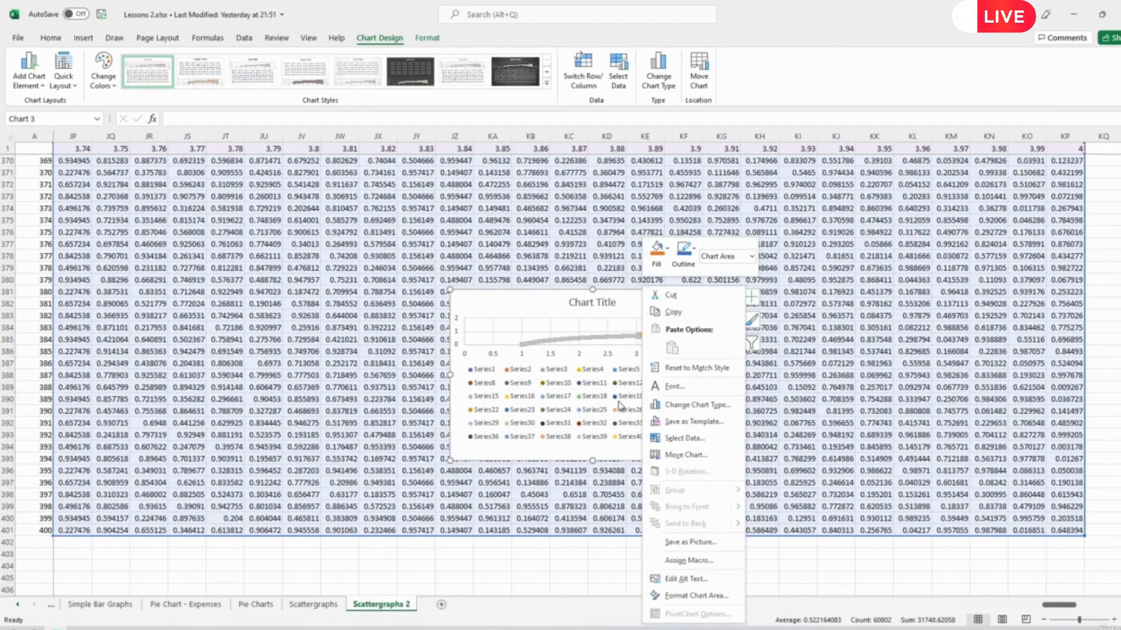
click(706, 460)
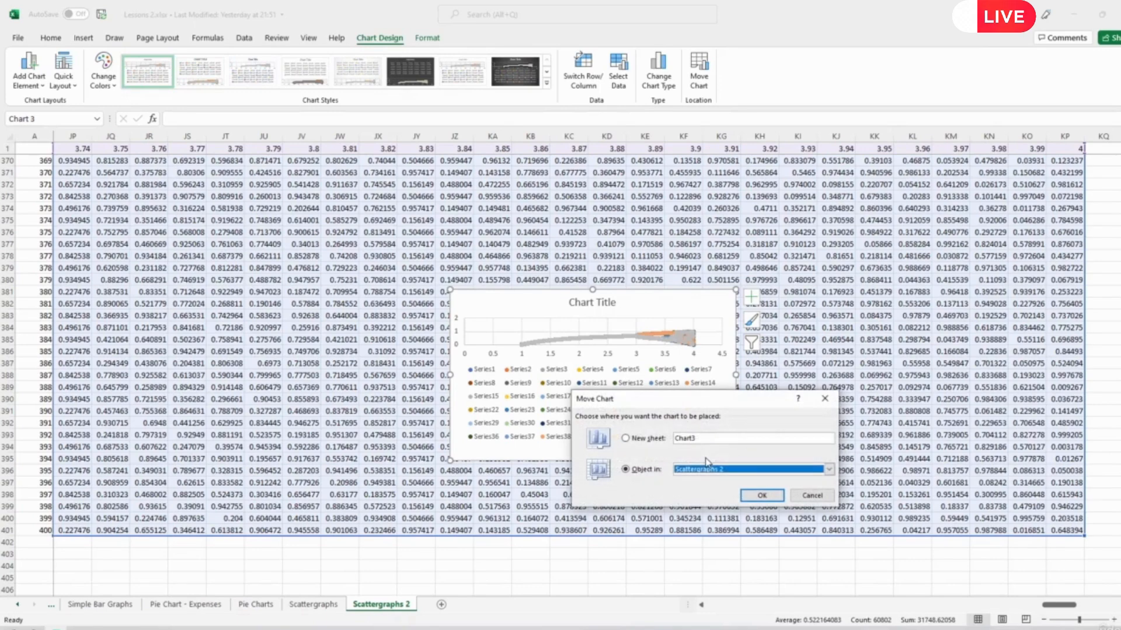
click(640, 440)
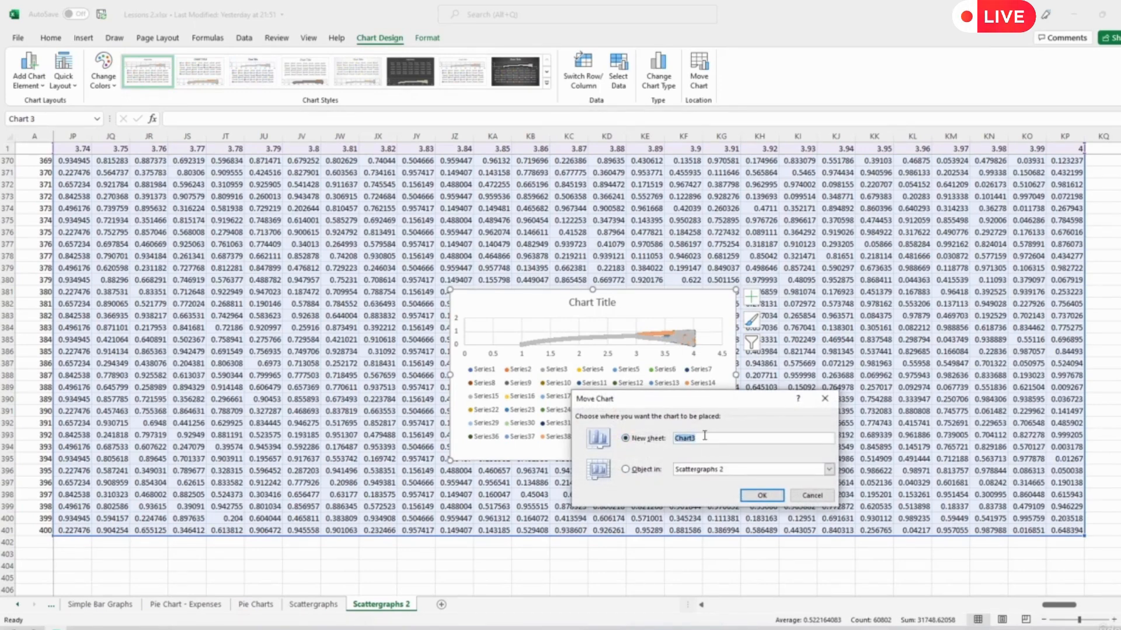
text(Scattergraph - Chaos)
key(Return)
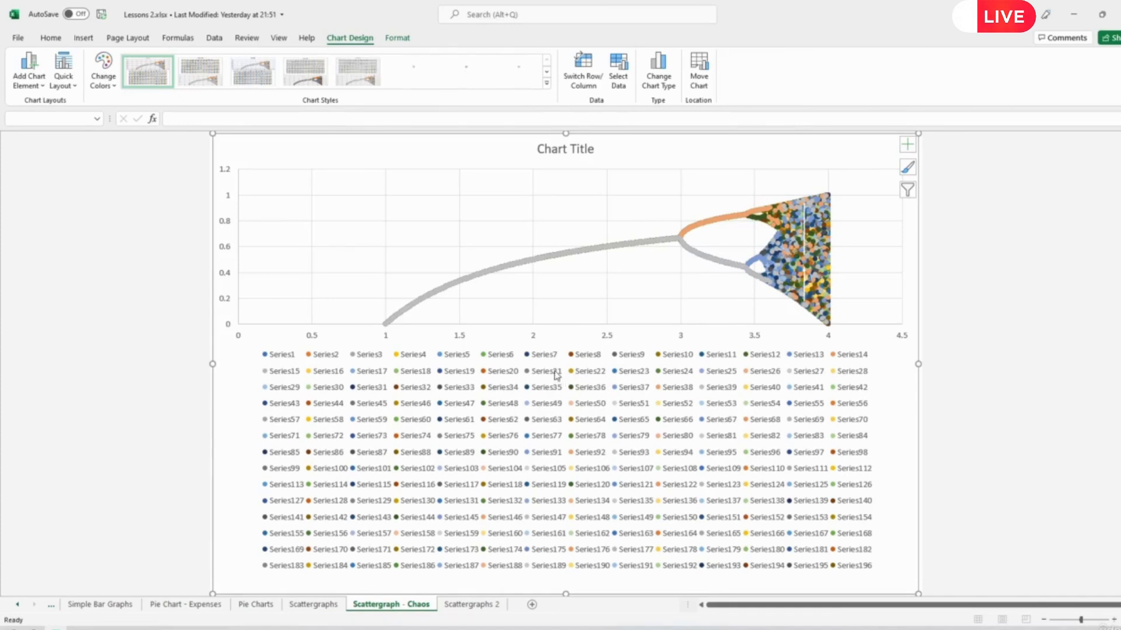
- Delete the series legend and the title from the bifurcation chart
click(557, 375)
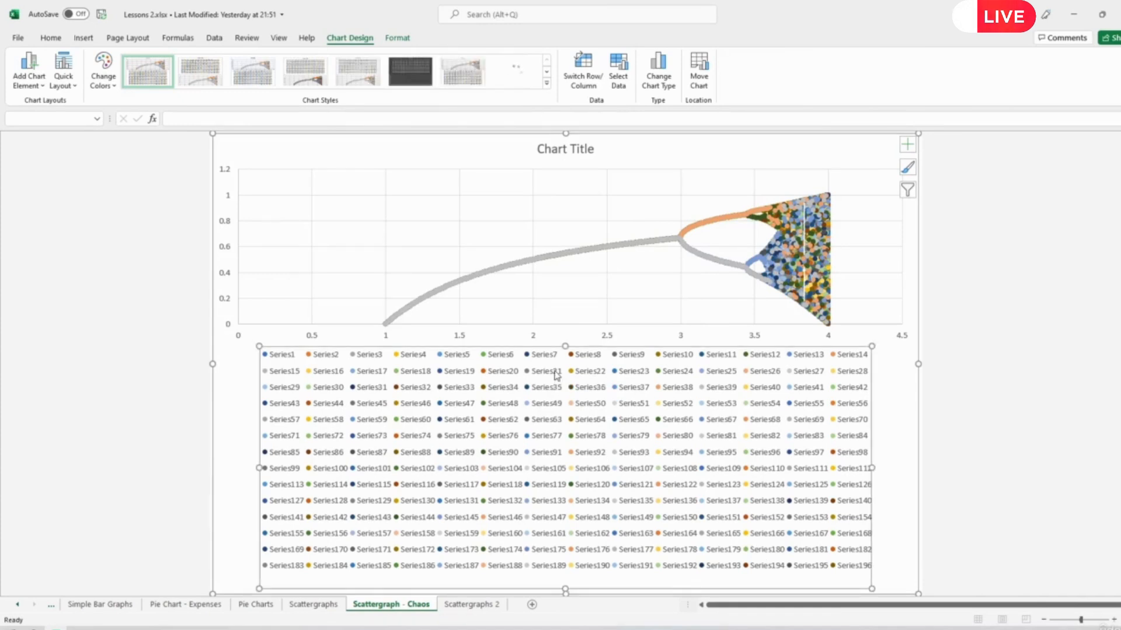
key(Delete)
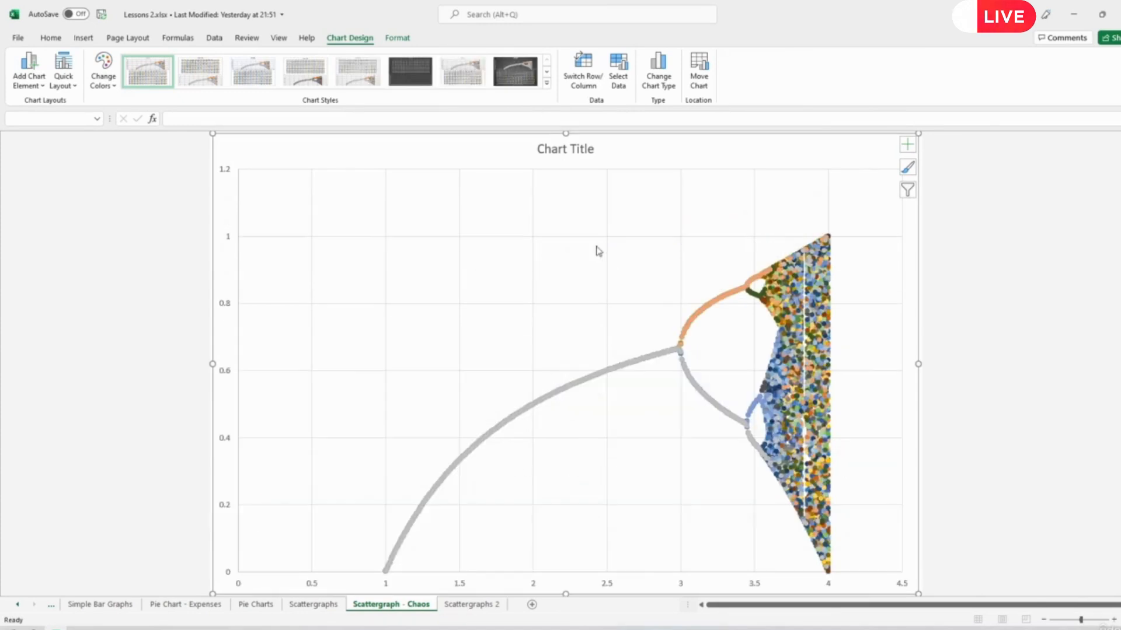
click(577, 150)
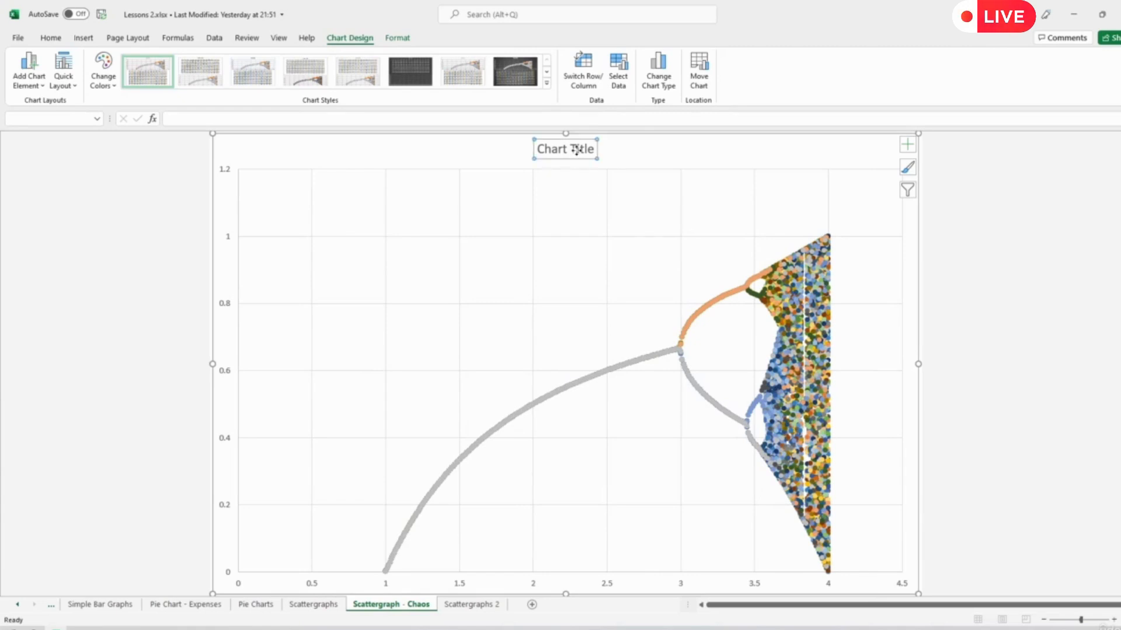
key(Delete)
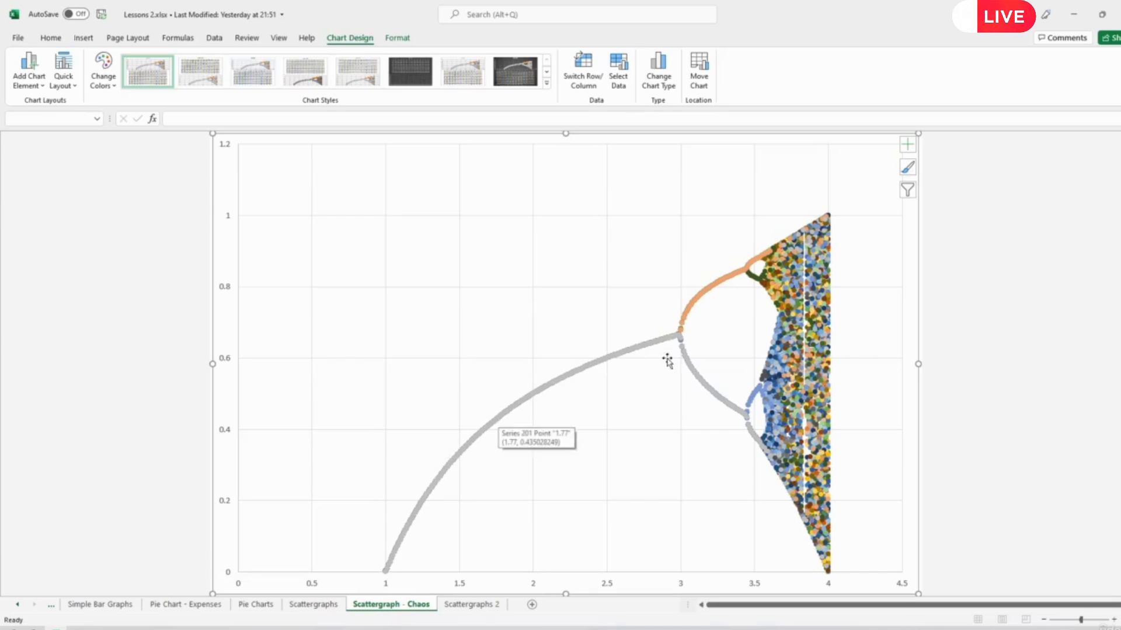
- Set the built-in marker size of series 201, the grey curve starting at r = 1, to 1
click(653, 347)
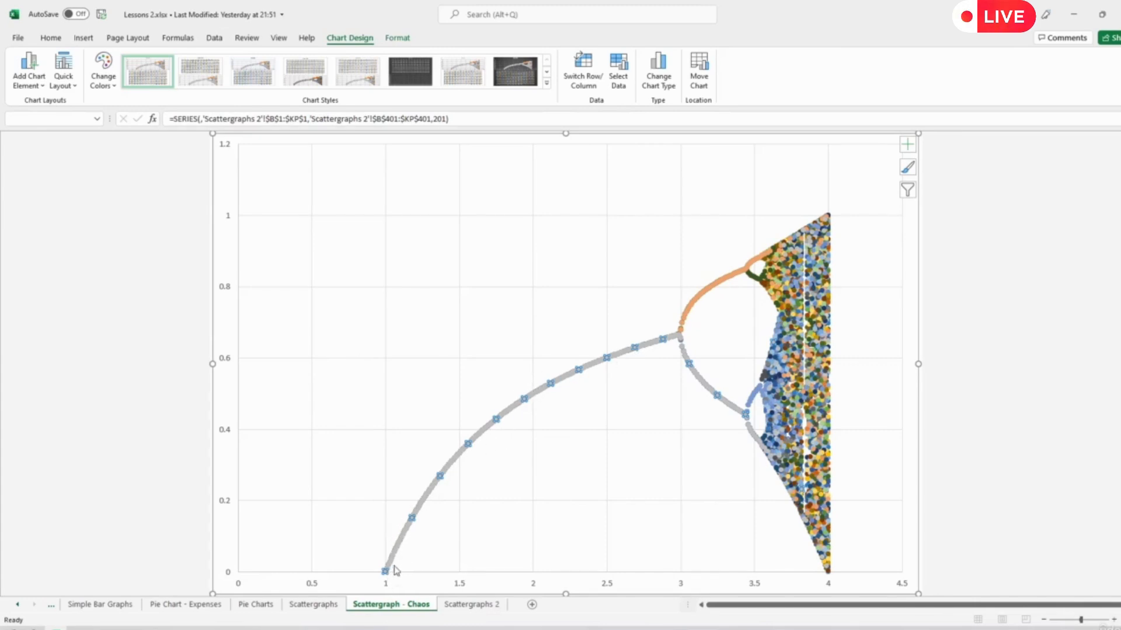
right_click(626, 352)
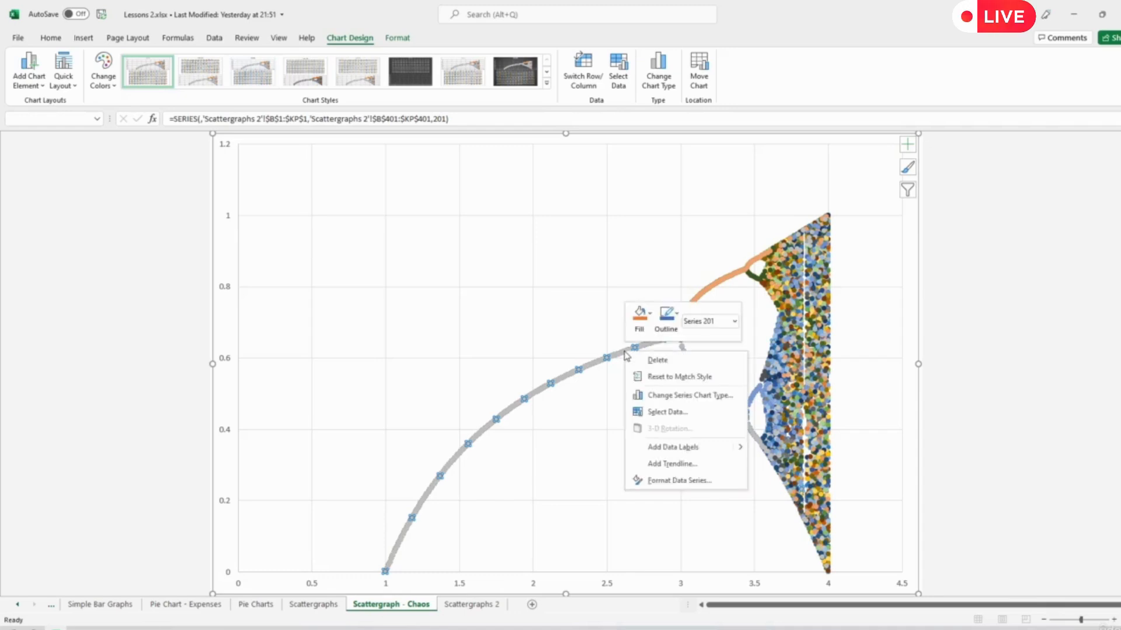
click(666, 482)
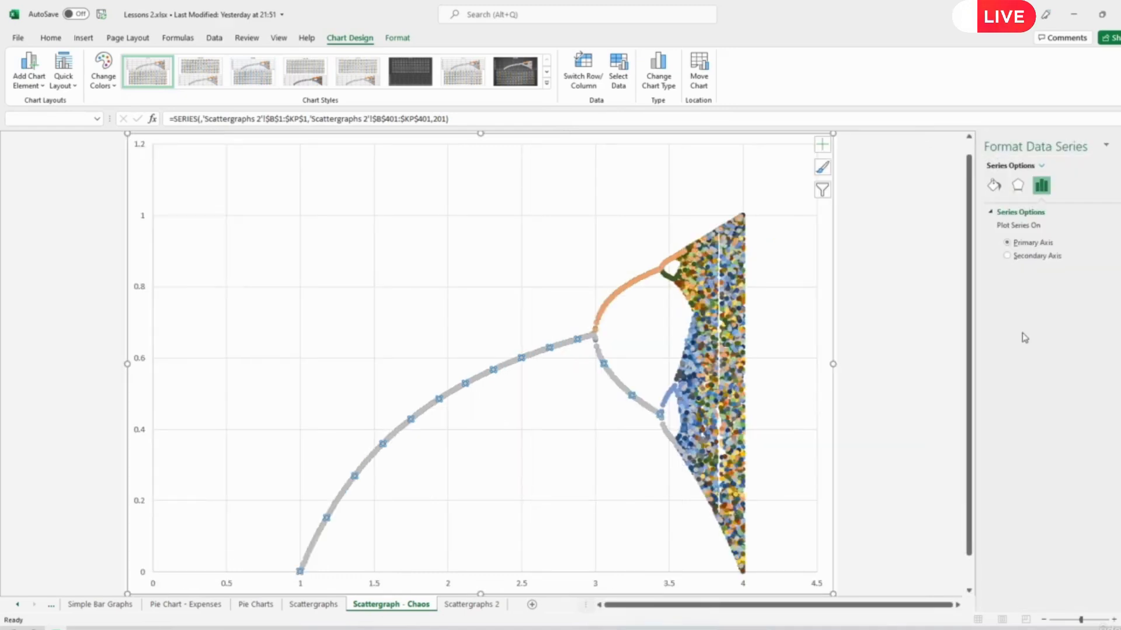
click(1015, 188)
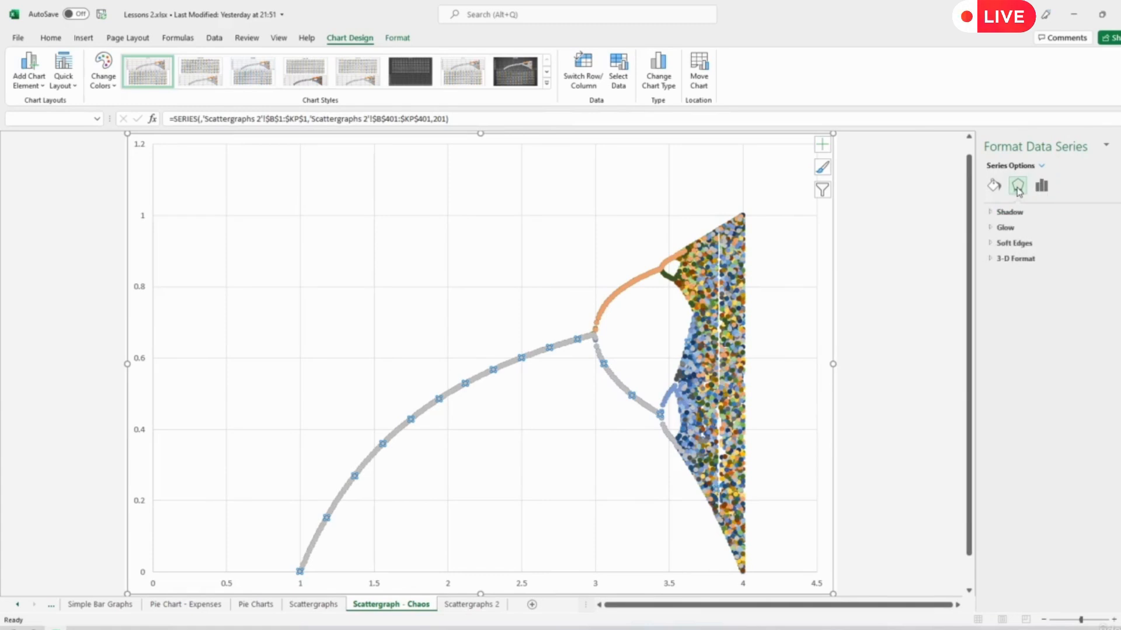
click(995, 186)
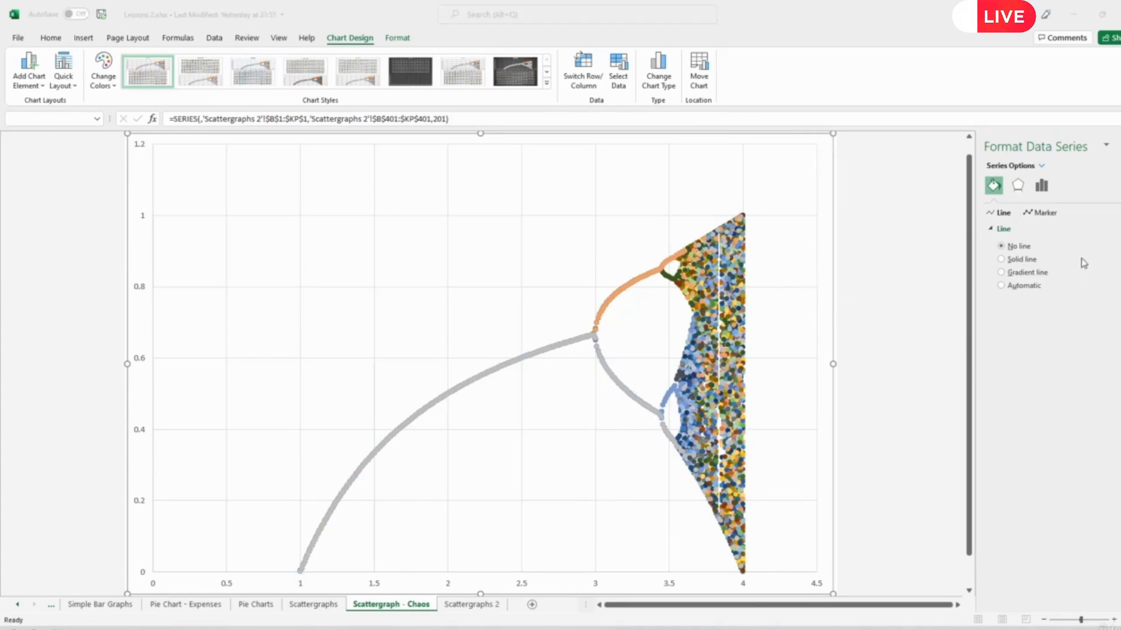
click(1046, 213)
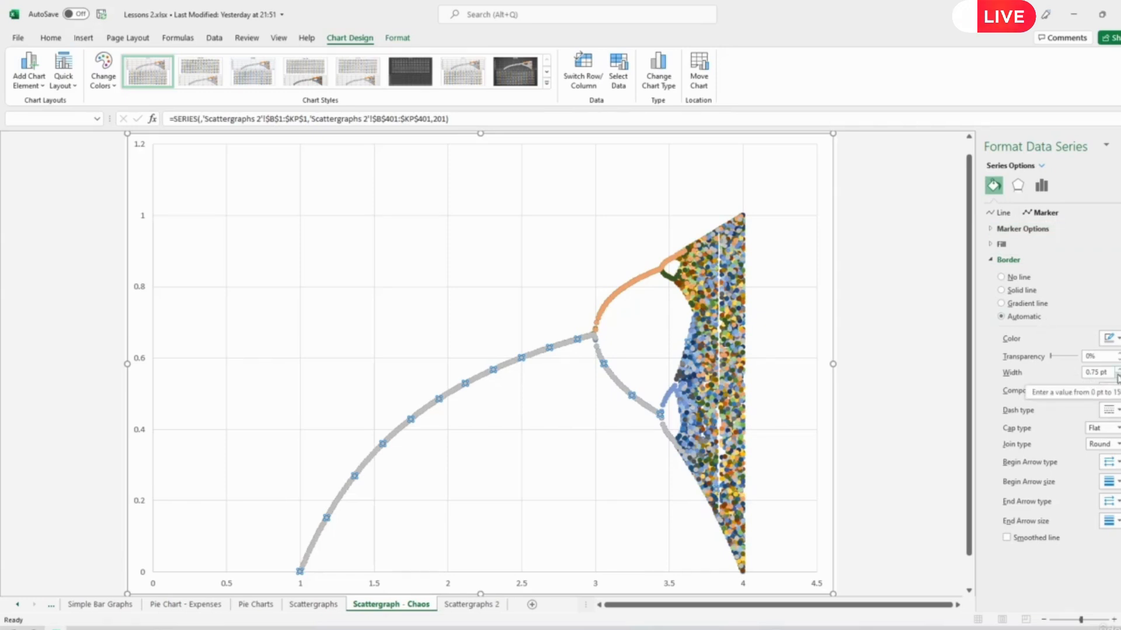
click(1015, 229)
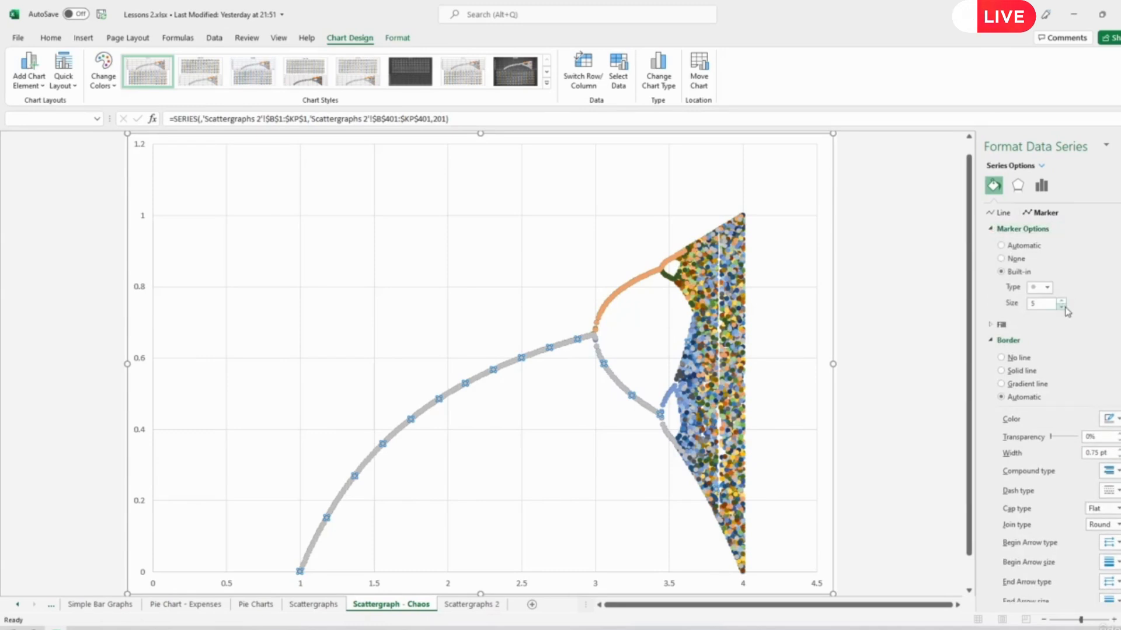
click(1065, 308)
click(1065, 307)
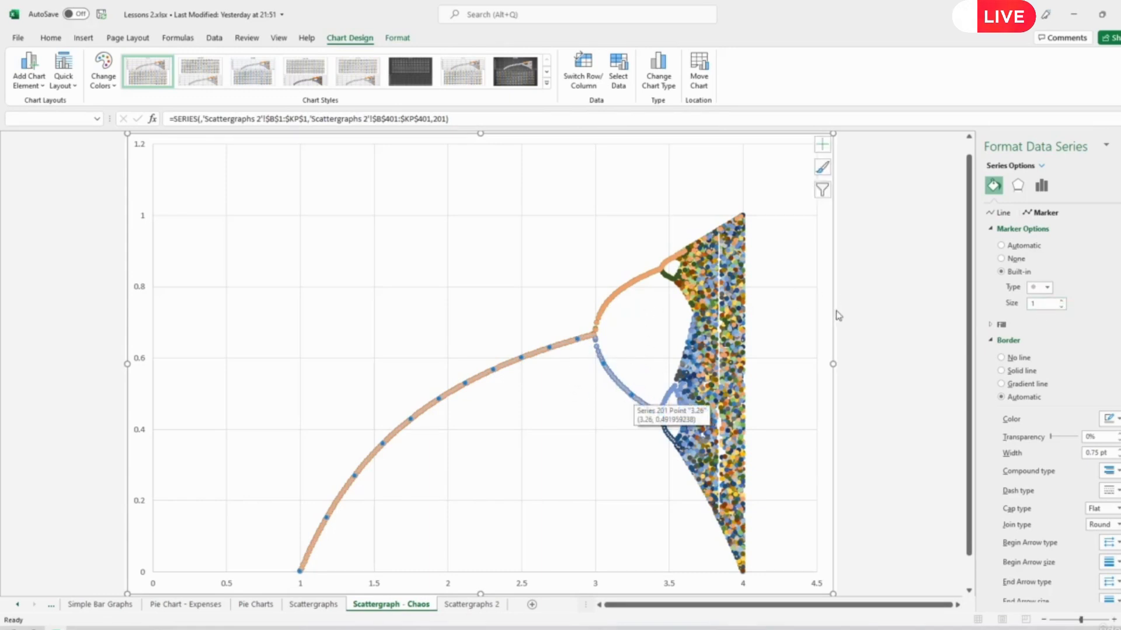
click(871, 308)
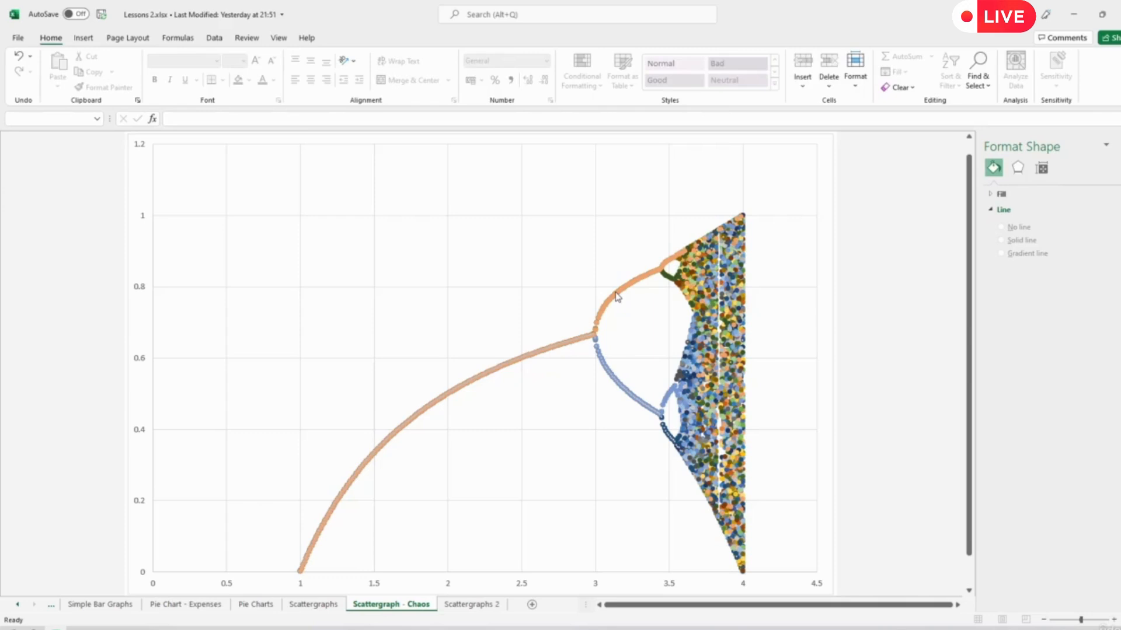
- Reduce the built-in marker size of series 200, the orange curve along the upper branch
click(617, 296)
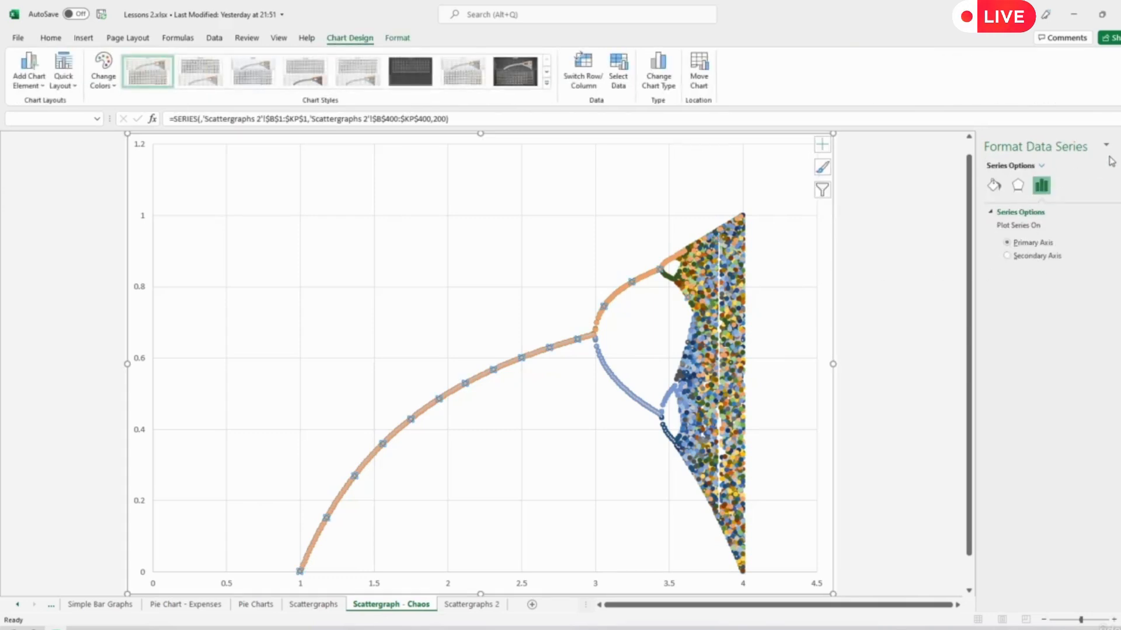
click(994, 186)
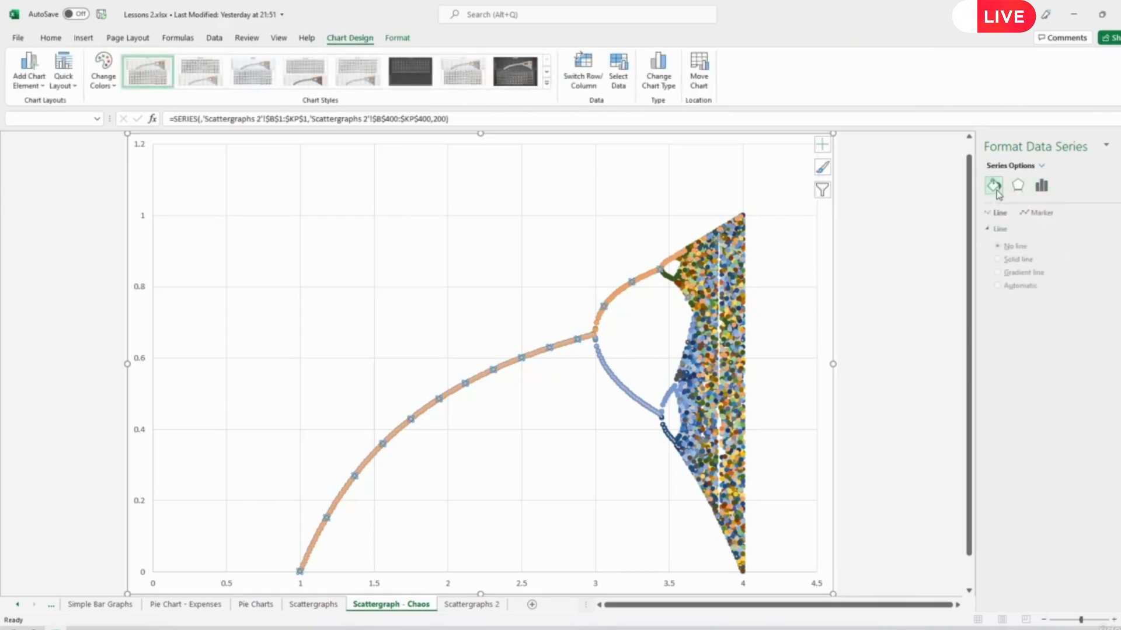
click(1044, 214)
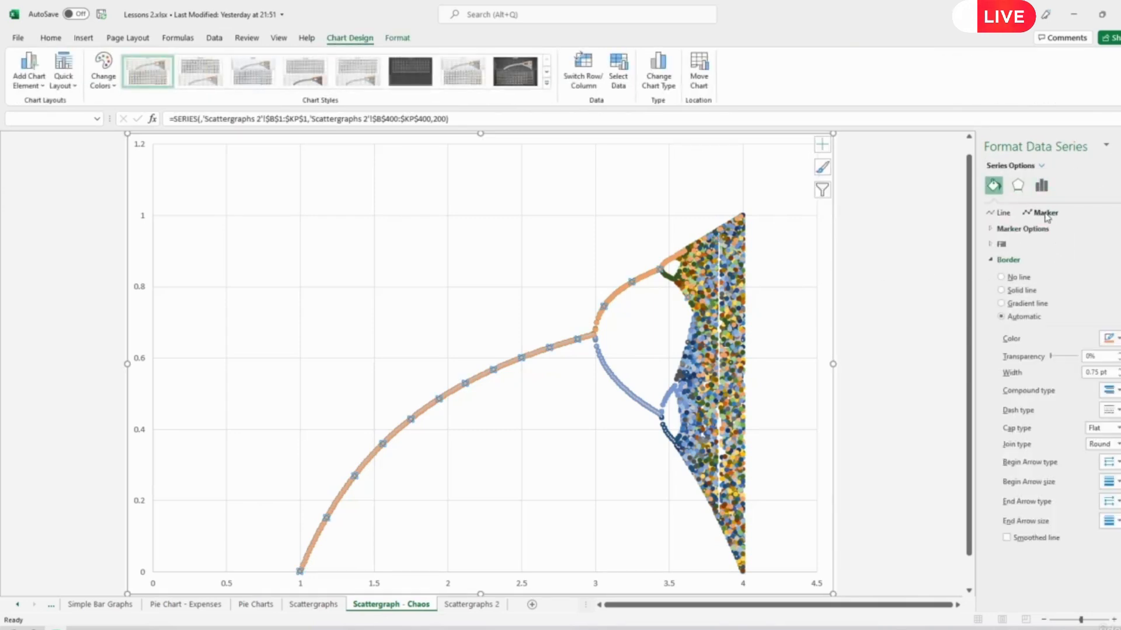
click(997, 230)
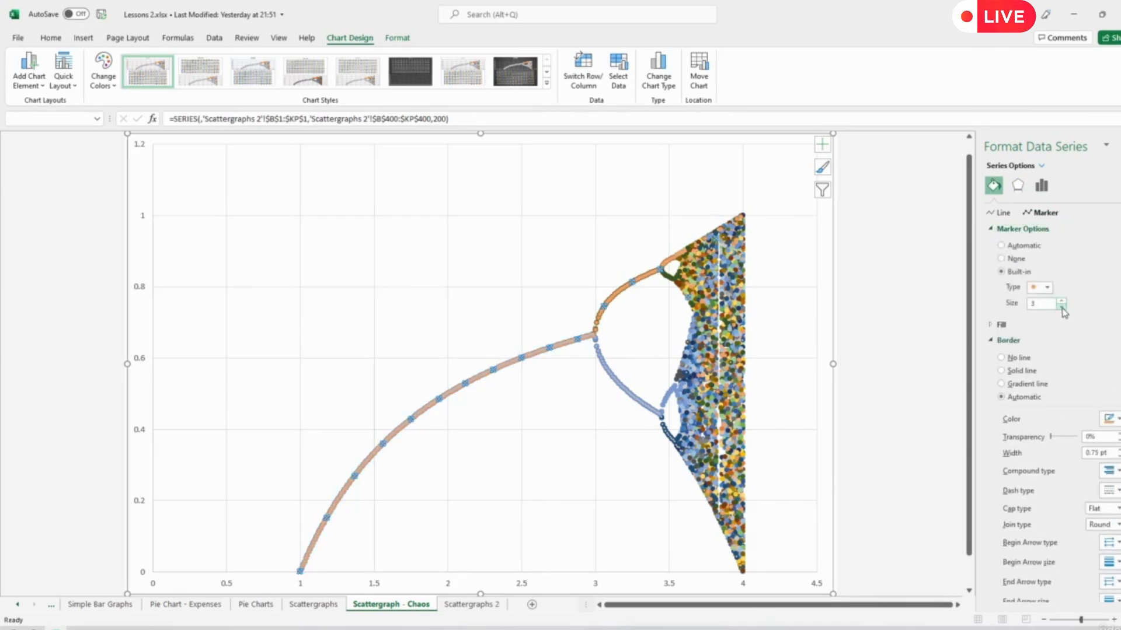
click(850, 368)
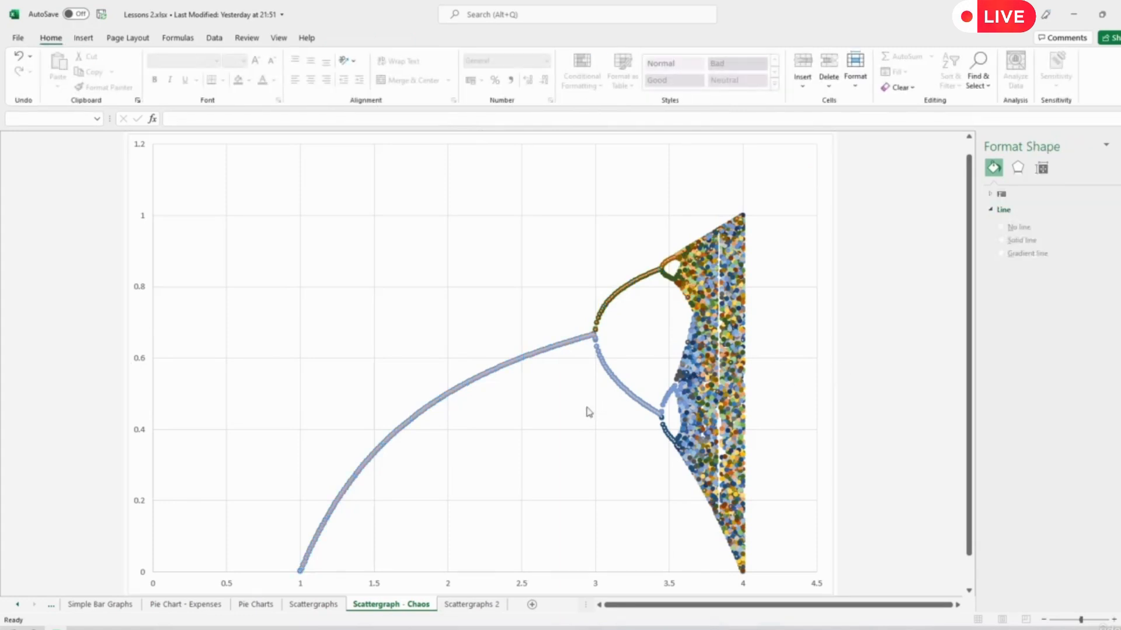
- Set the marker size of a single series 198 data point, near the small upper loop around r = 3.5, to 2
click(672, 280)
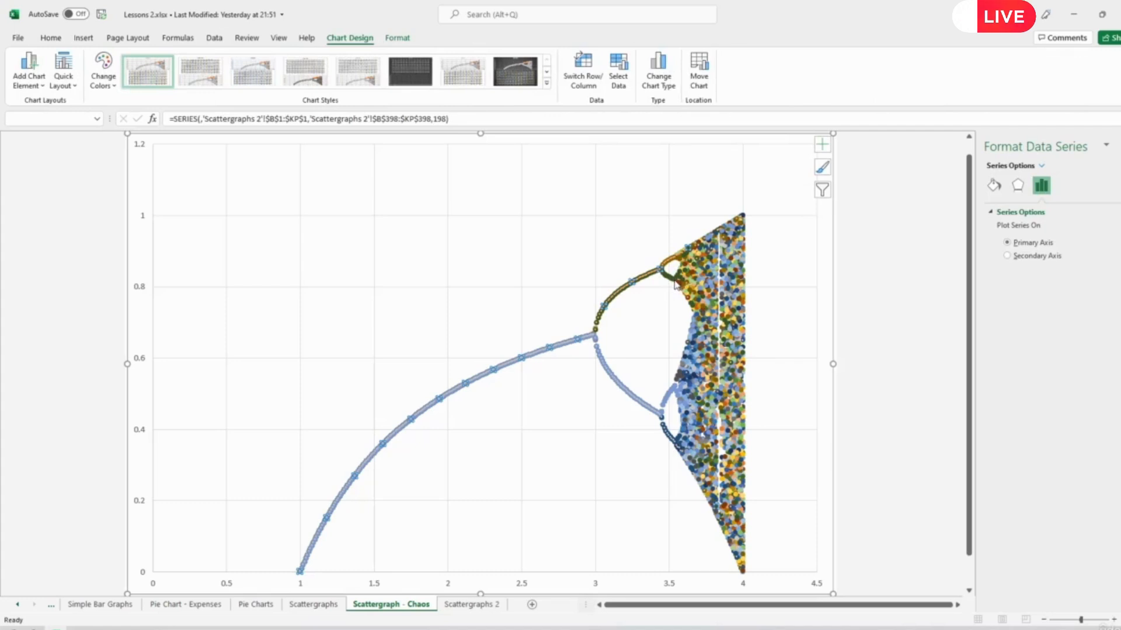
click(674, 284)
click(994, 185)
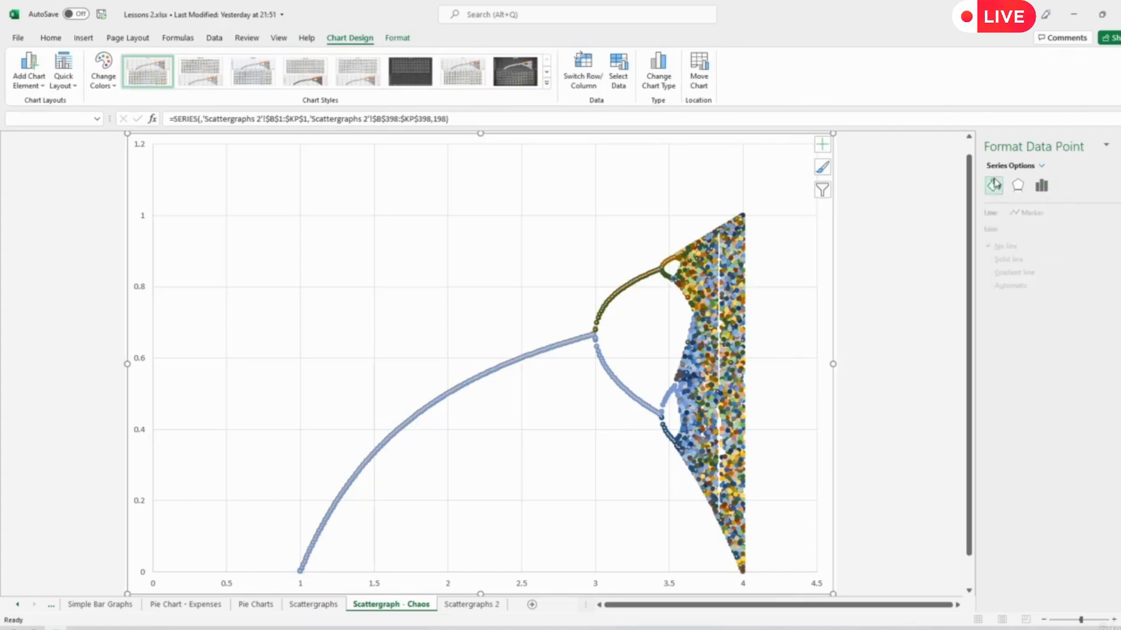
click(1039, 214)
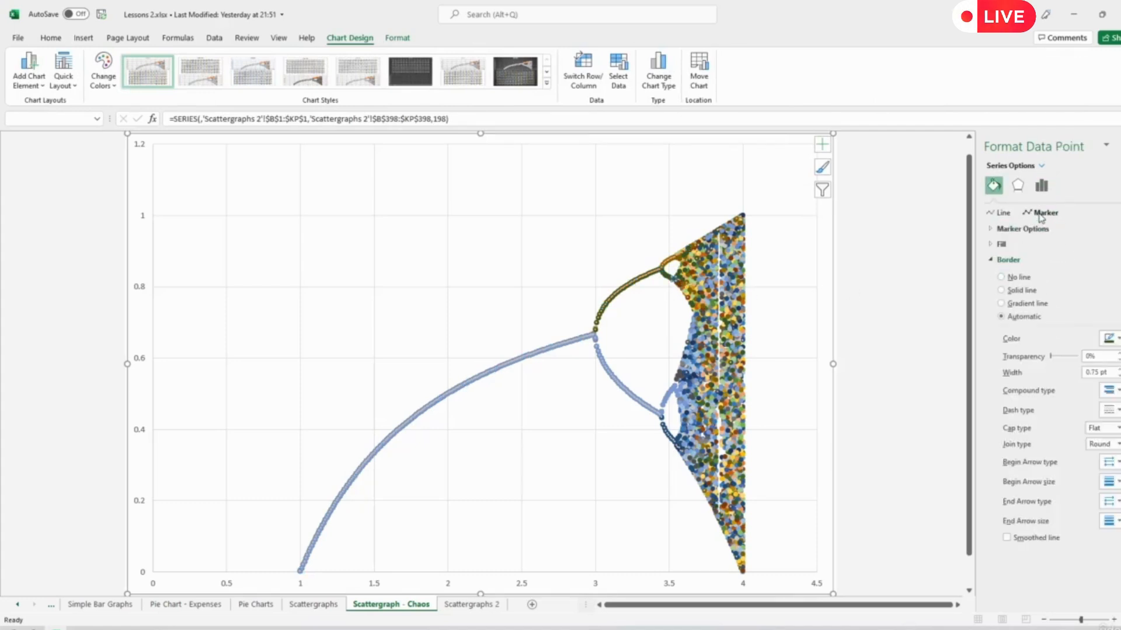
click(1021, 229)
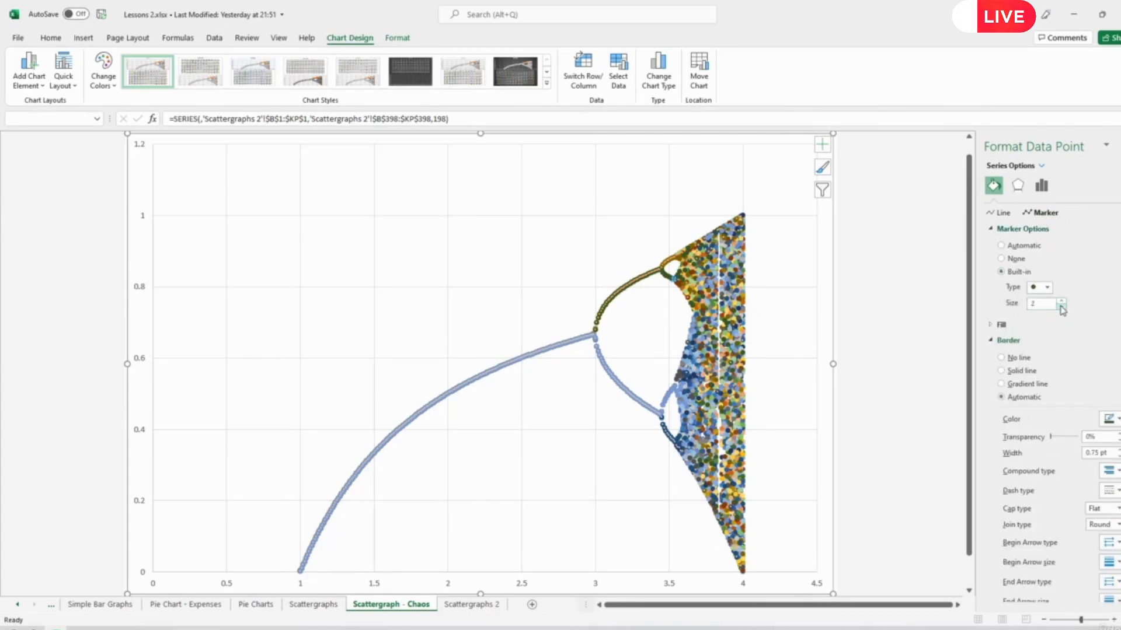
click(863, 322)
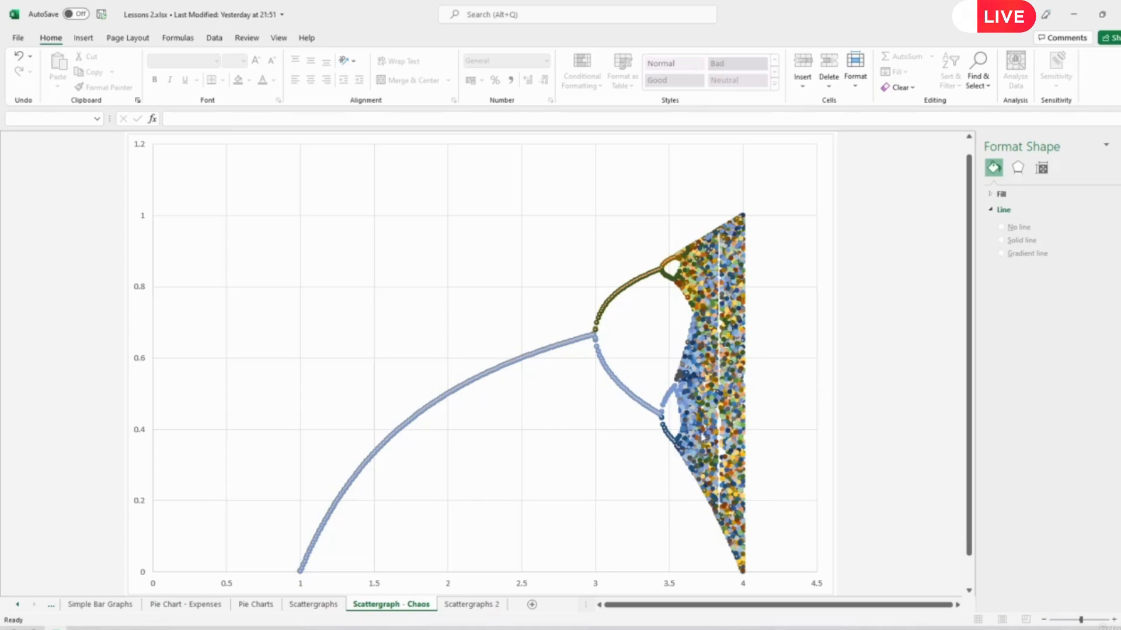
- Switch to Wikipedia's bifurcation diagram in the browser and highlight the logistic map formula in its caption
mouse_move(706, 407)
click(55, 629)
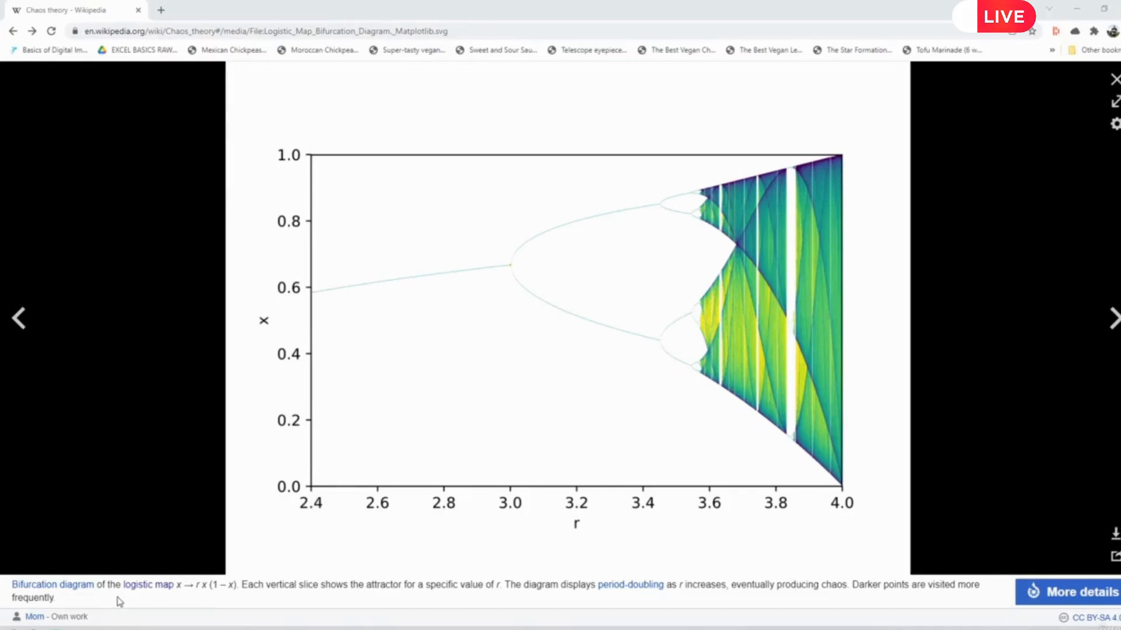
drag(178, 586, 236, 586)
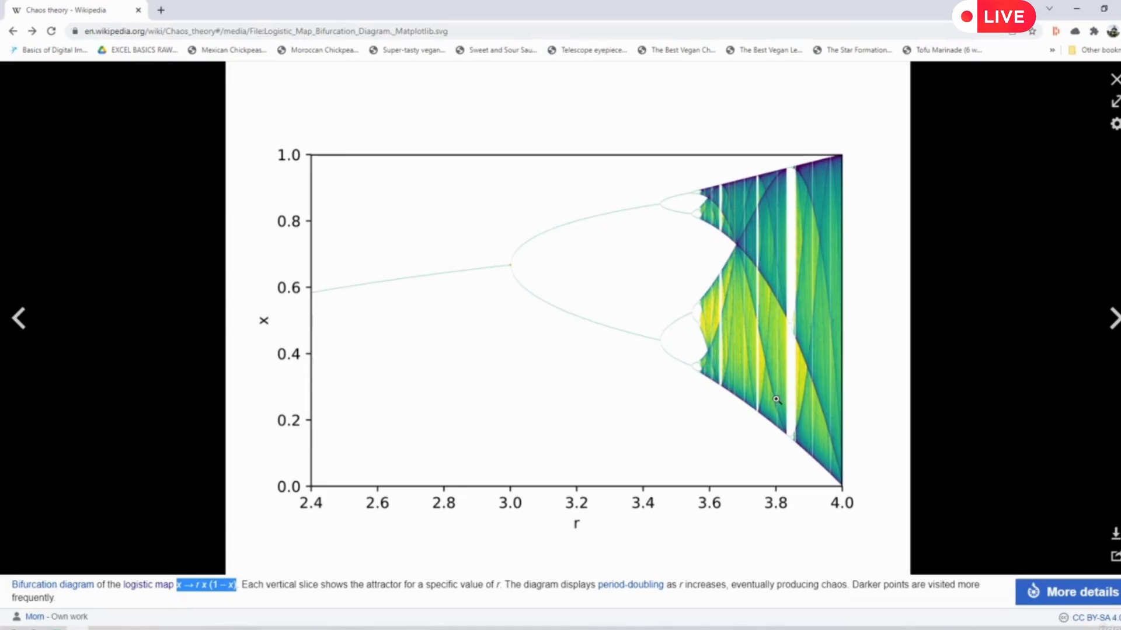
- Switch back to the Excel workbook and open the Scattergraphs sheet with the population charts
key(alt+Tab)
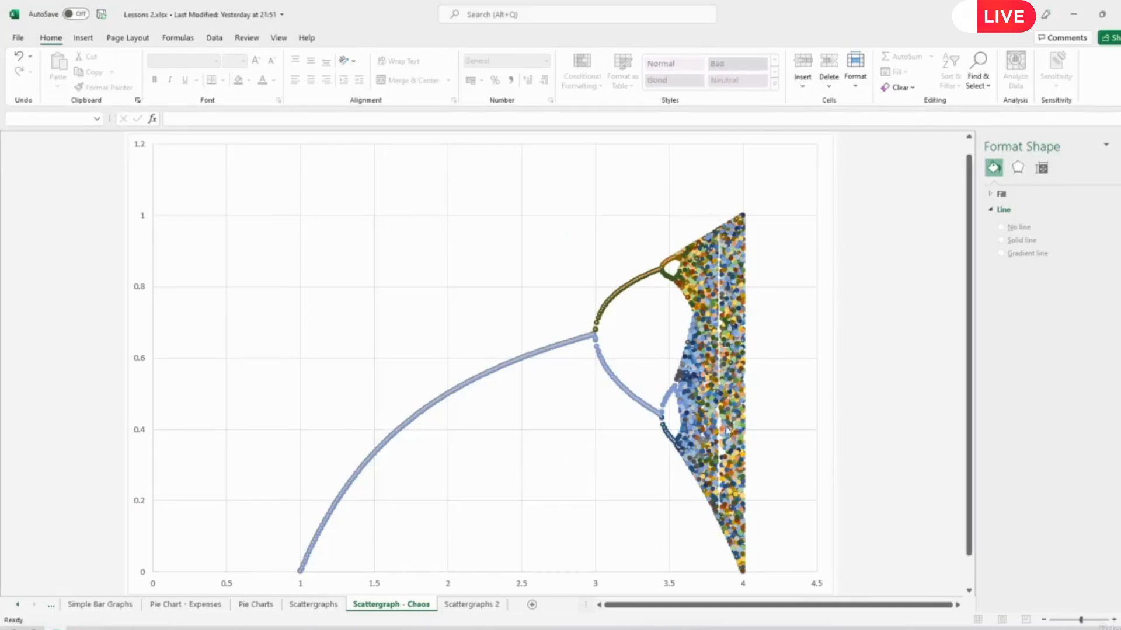
mouse_move(719, 465)
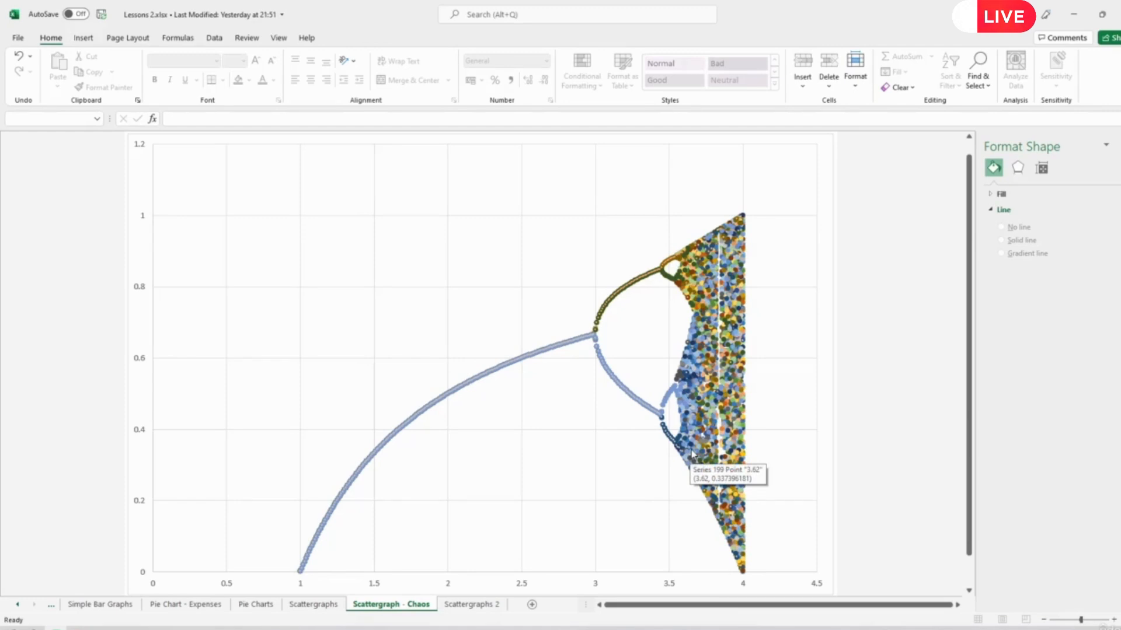
click(320, 606)
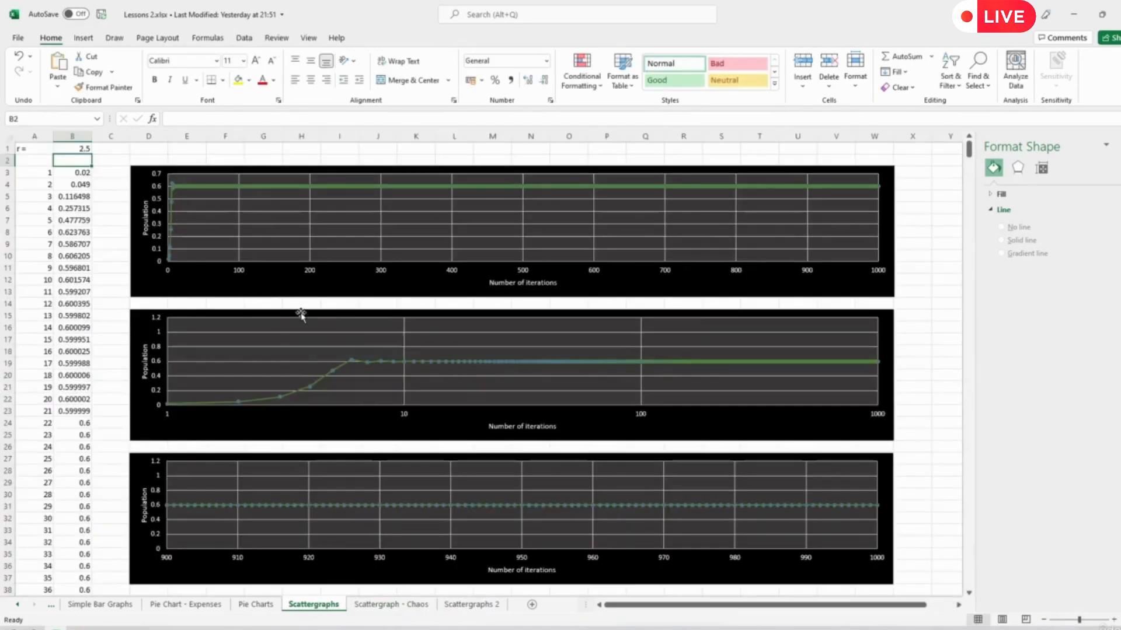
- Check Wikipedia's bifurcation diagram, return to the workbook and set the r value in cell B1 to 3.1
click(88, 149)
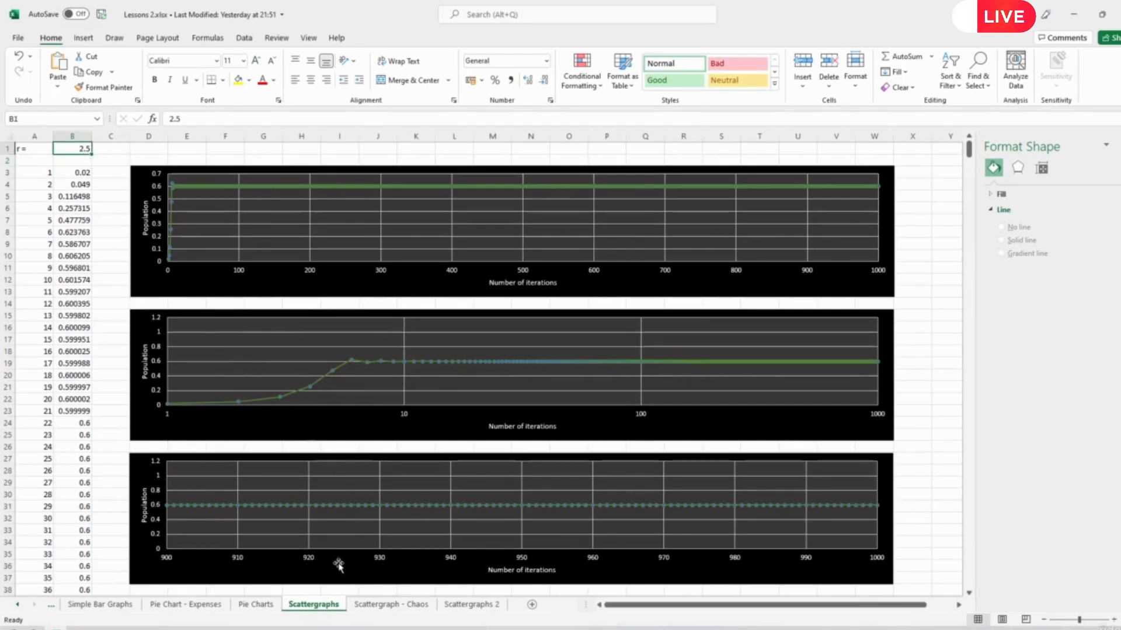
click(57, 629)
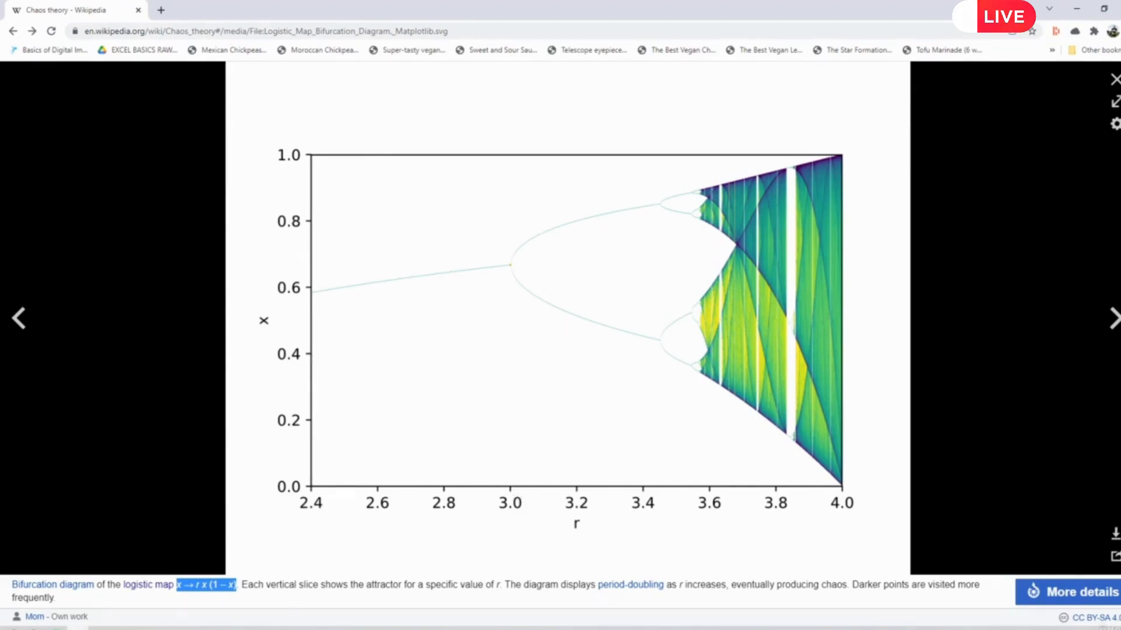
key(alt+Tab)
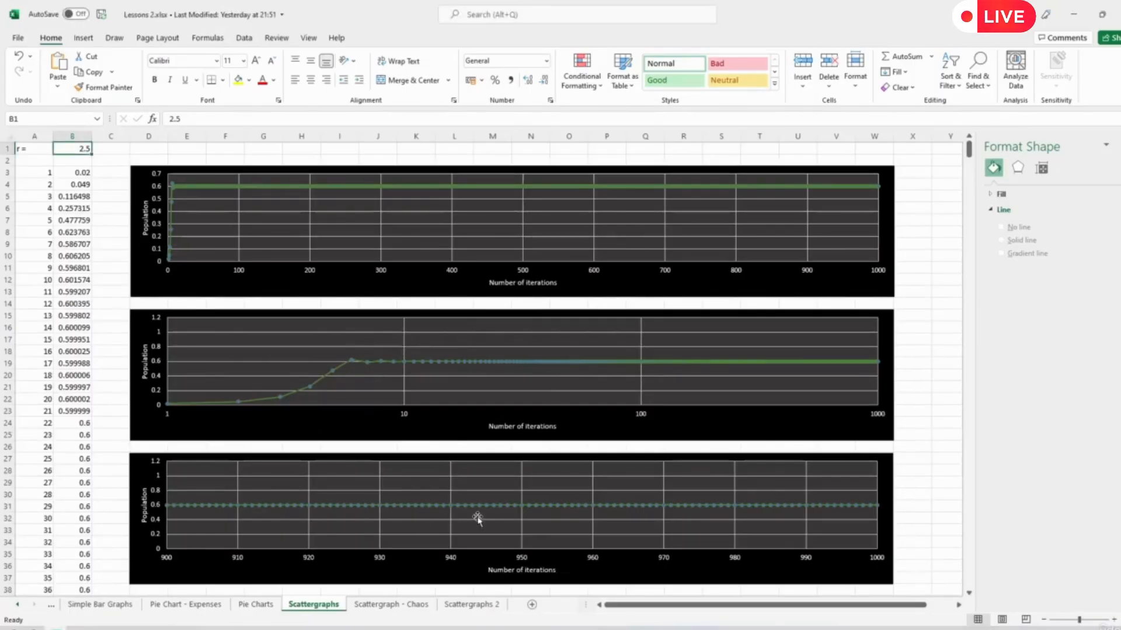
text(3)
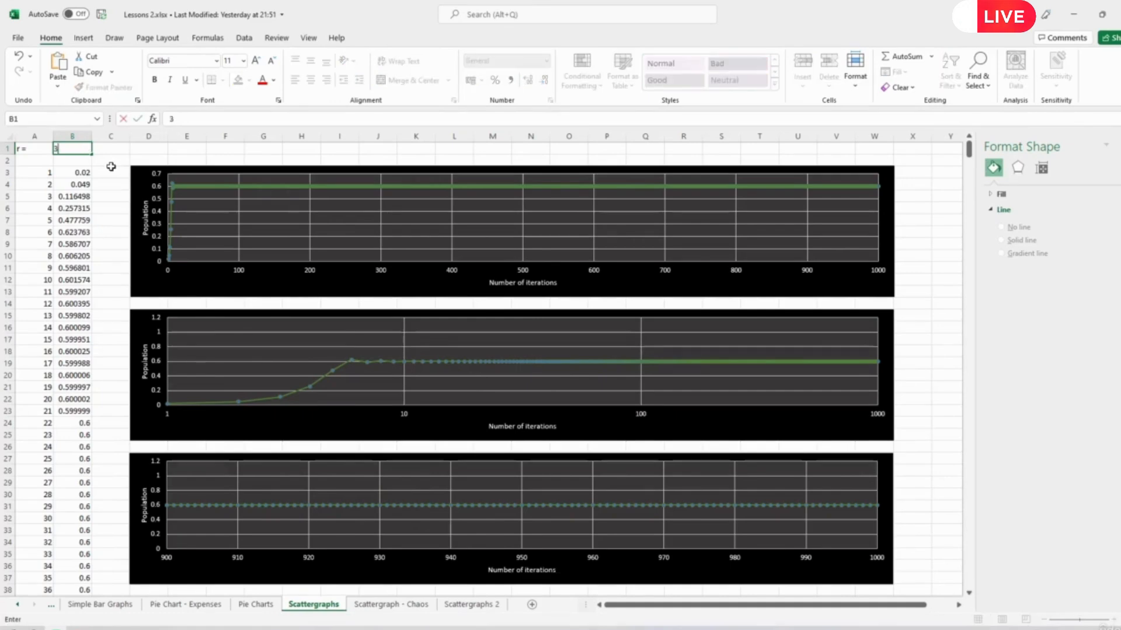
text(.1)
key(Return)
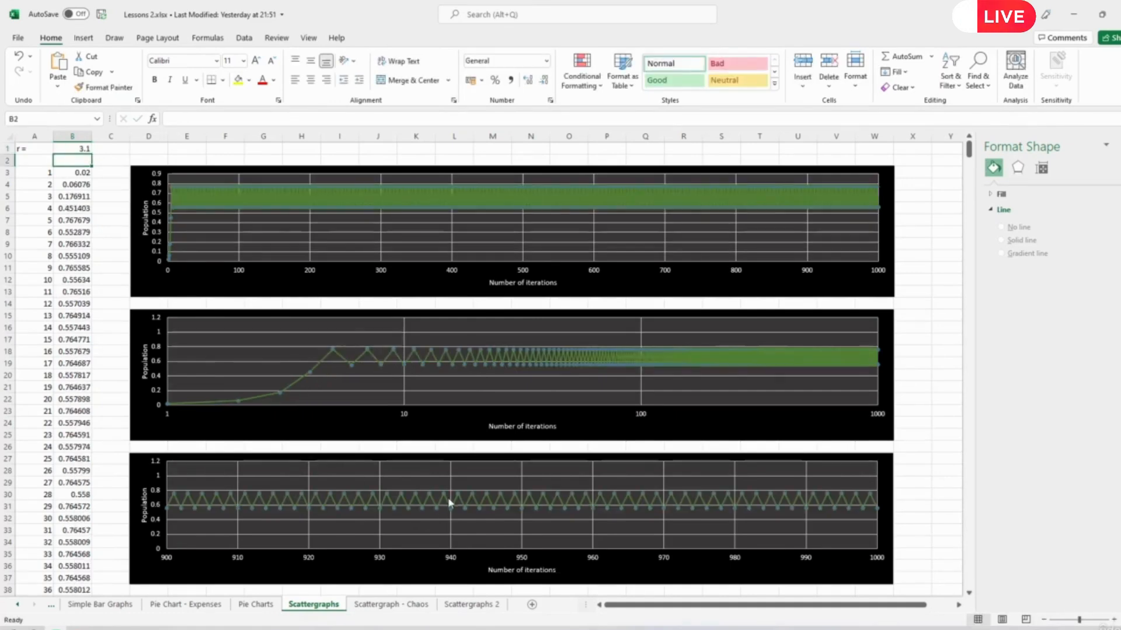
- Look at Wikipedia's bifurcation diagram again, return to the Scattergraphs sheet and set r in cell B1 to 3.5
key(alt+Tab)
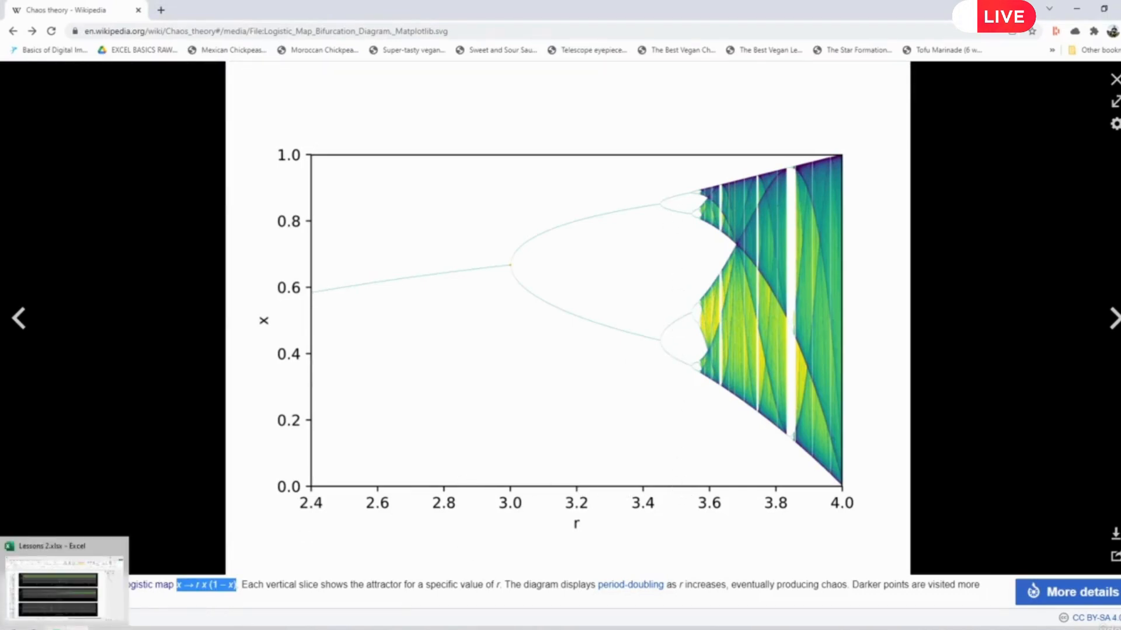
click(57, 629)
click(83, 149)
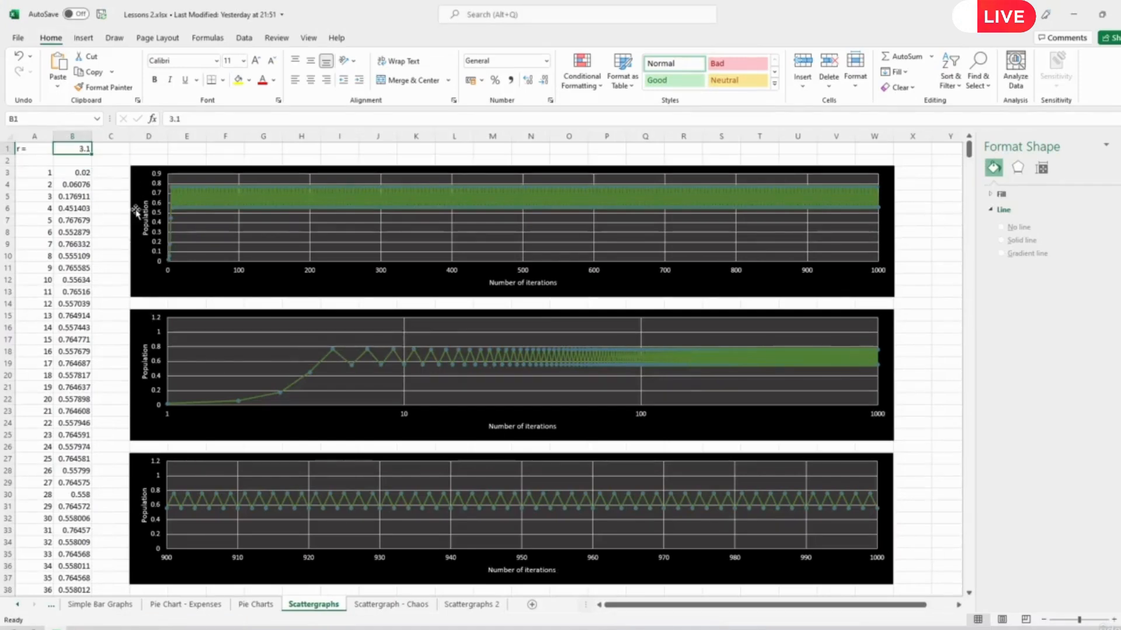
text(3.5)
key(Return)
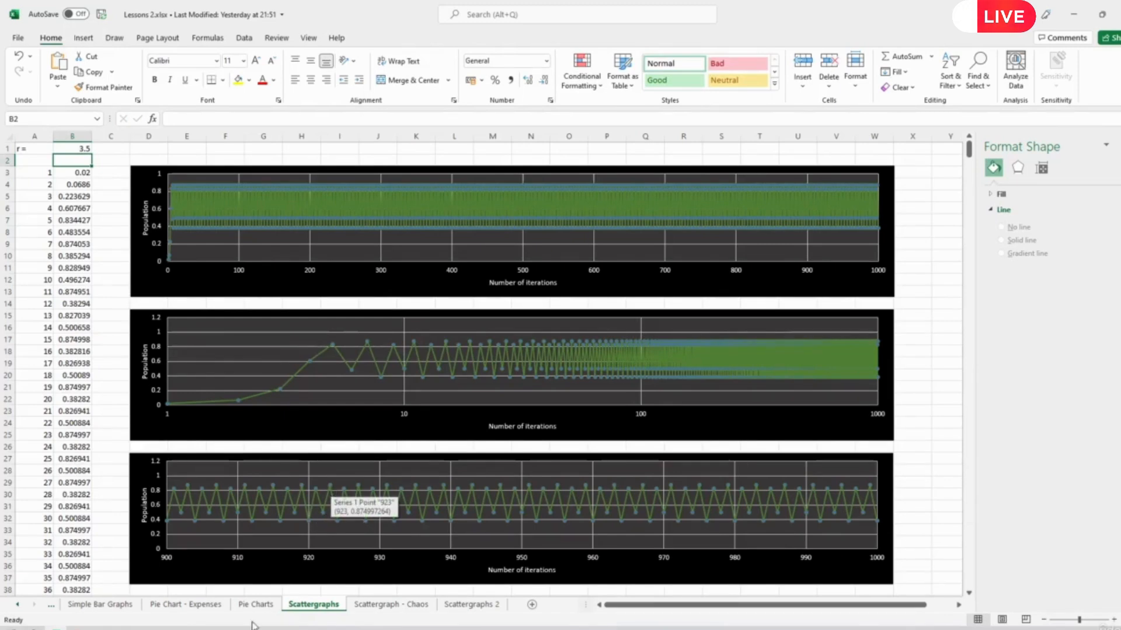
- After another look at Wikipedia's diagram, set r in cell B1 to 3.58 and inspect the points of the 900–1000 iterations chart
key(alt+Tab)
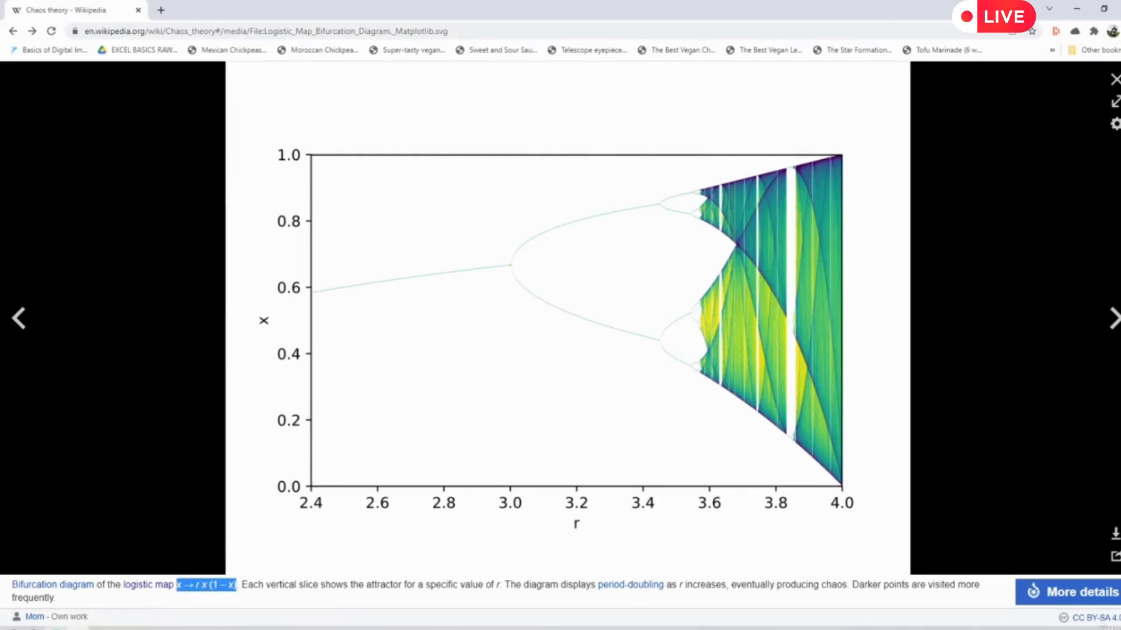
click(63, 629)
click(74, 149)
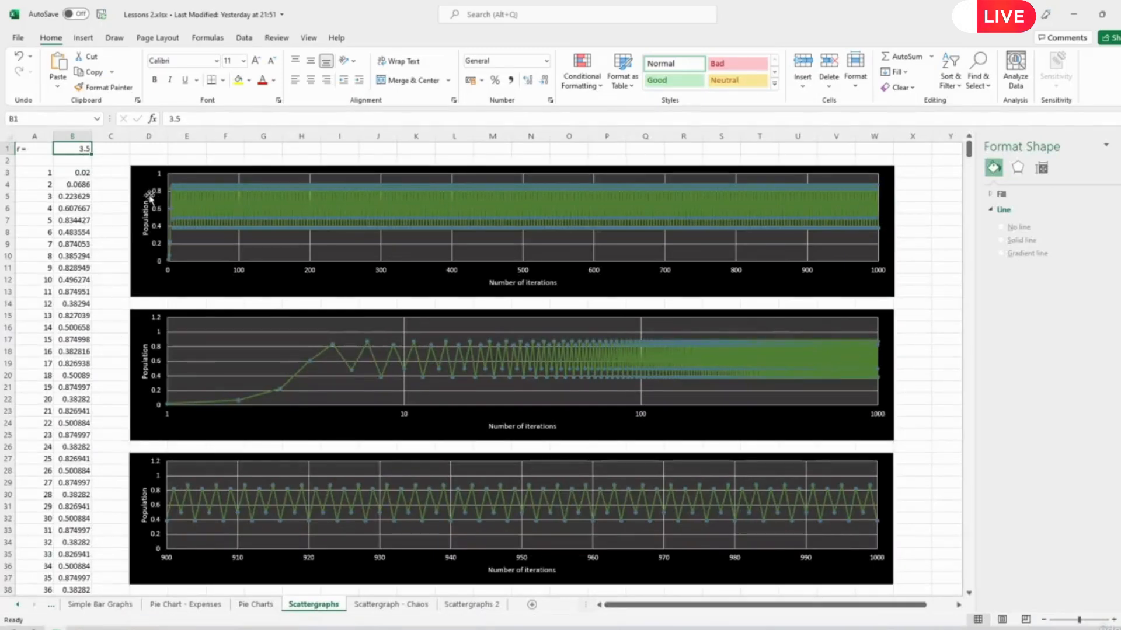
text(3.58)
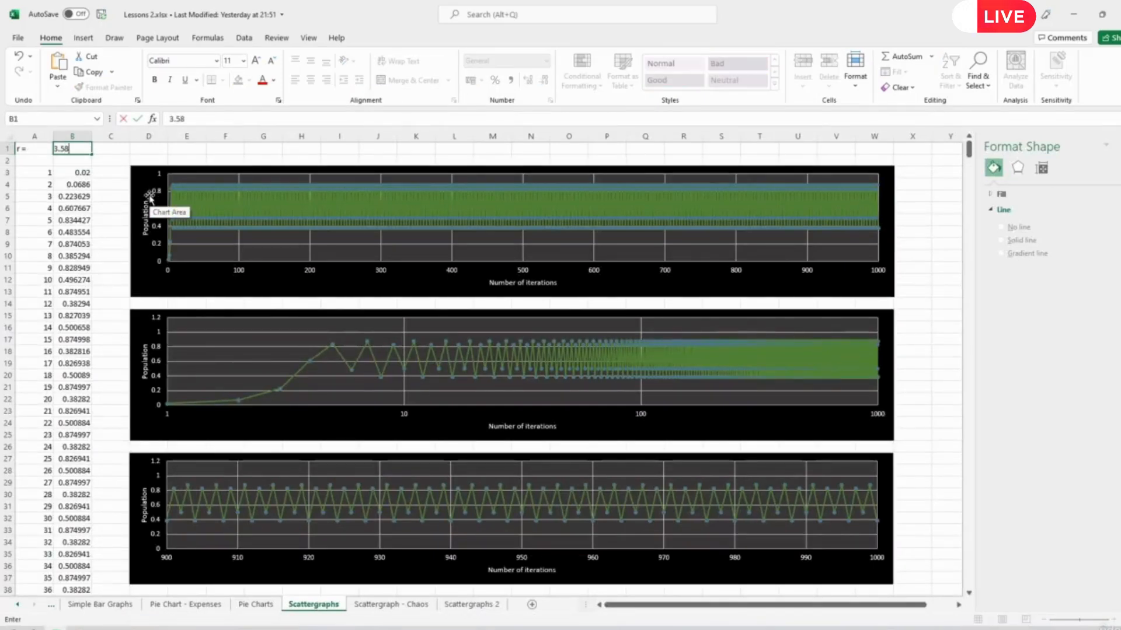
key(Return)
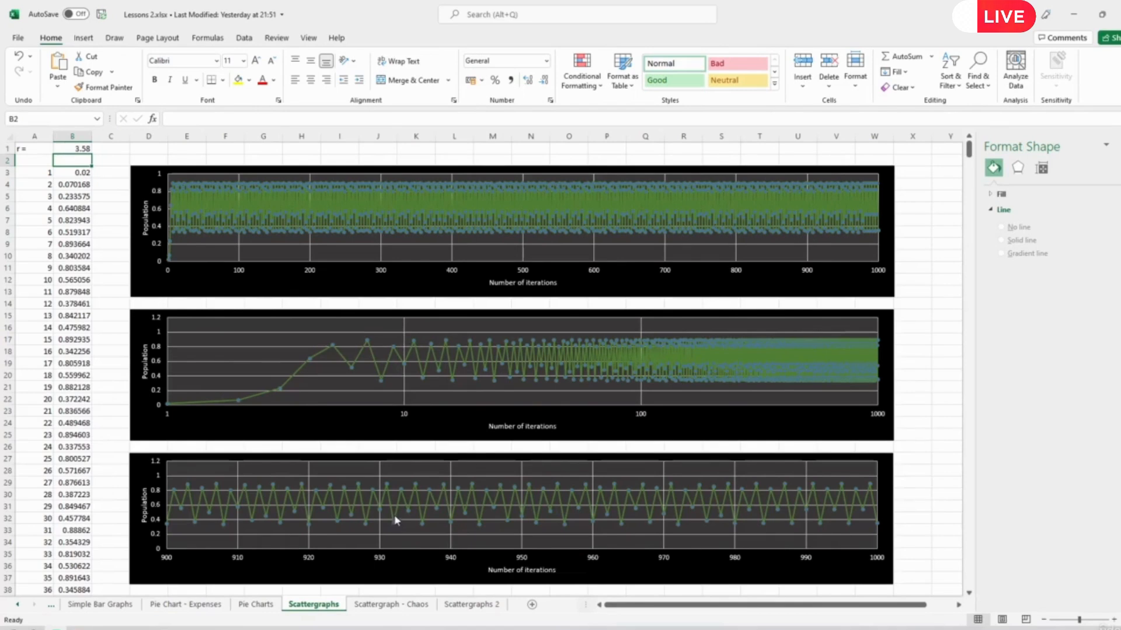
mouse_move(394, 530)
mouse_move(444, 488)
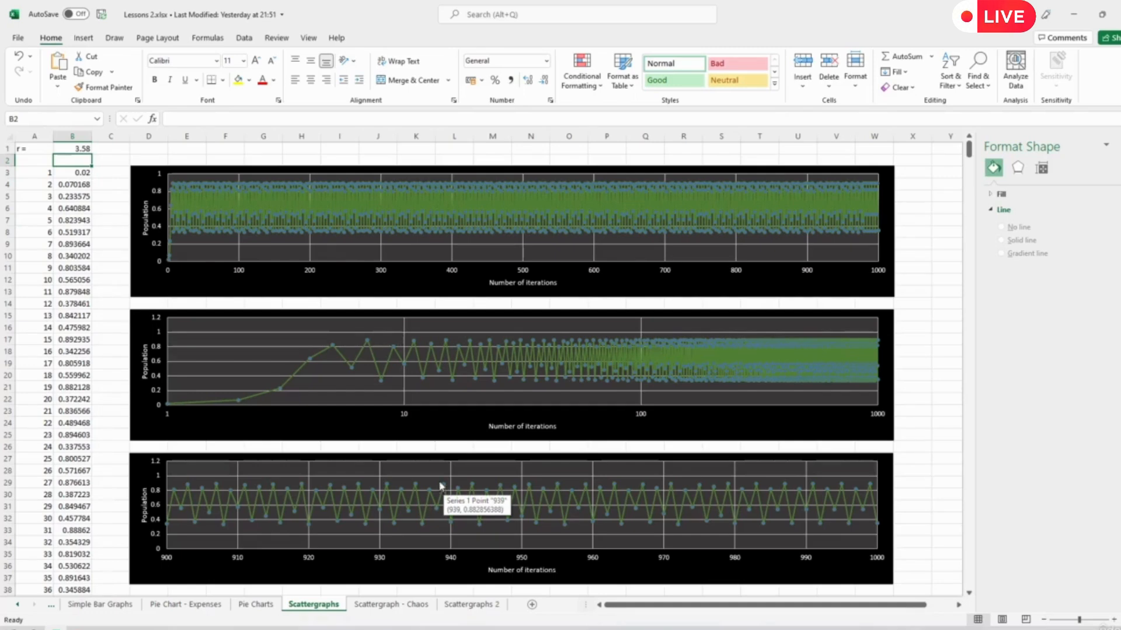
- Set the r value in cell B1 of the Scattergraphs sheet to 3.6
click(77, 149)
text(3.6)
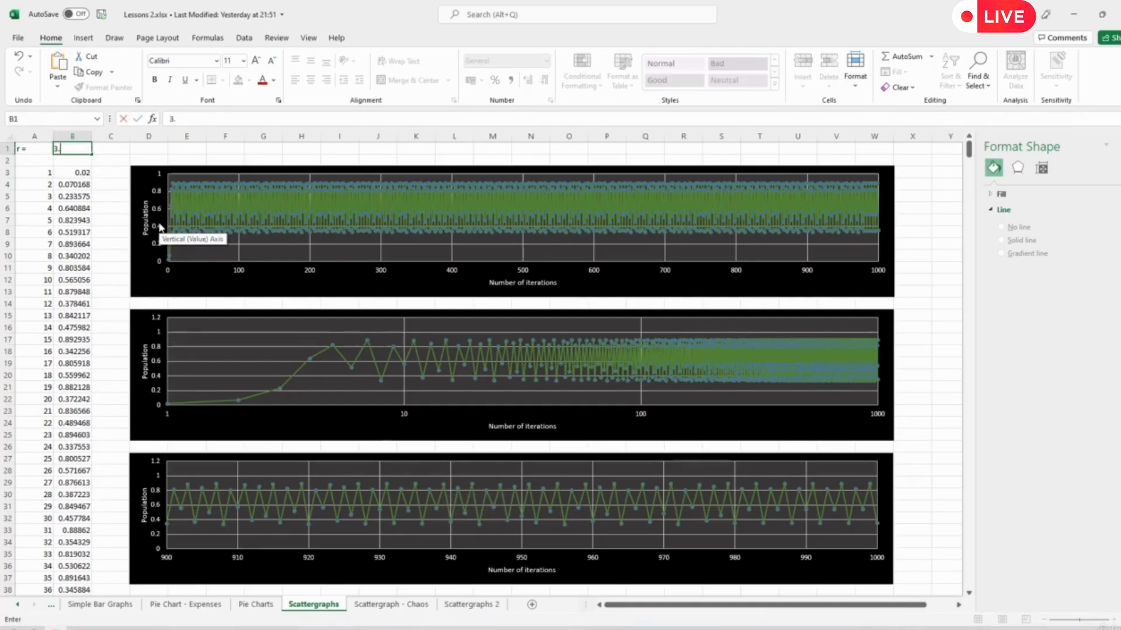
key(Return)
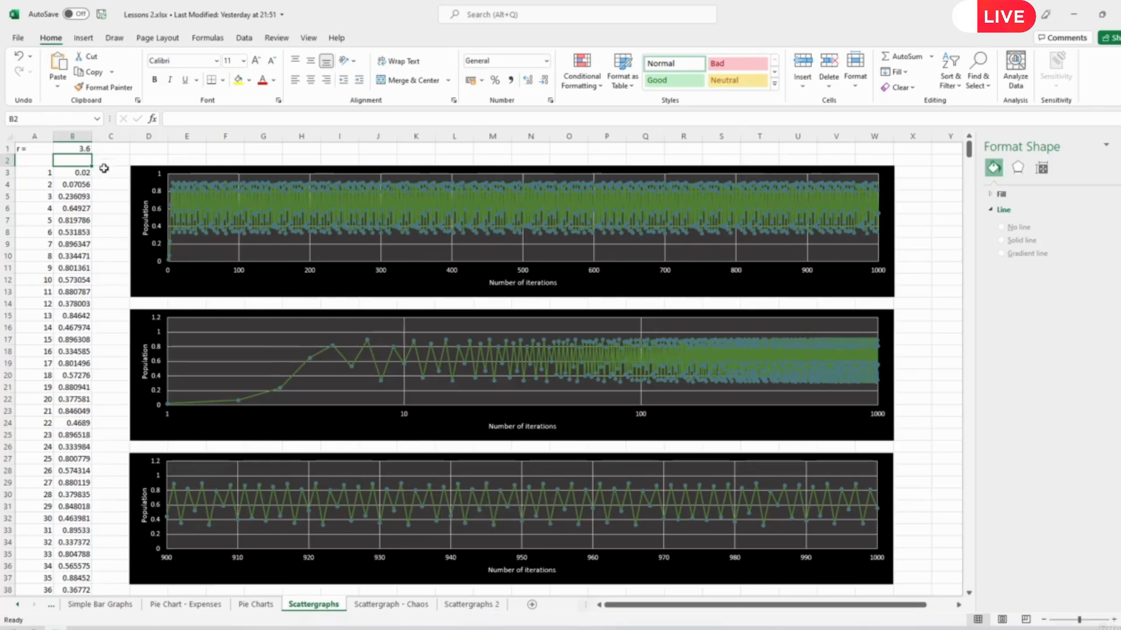
- Set the r value in cell B1 of the Scattergraphs sheet to 3.8
click(75, 151)
text(3.)
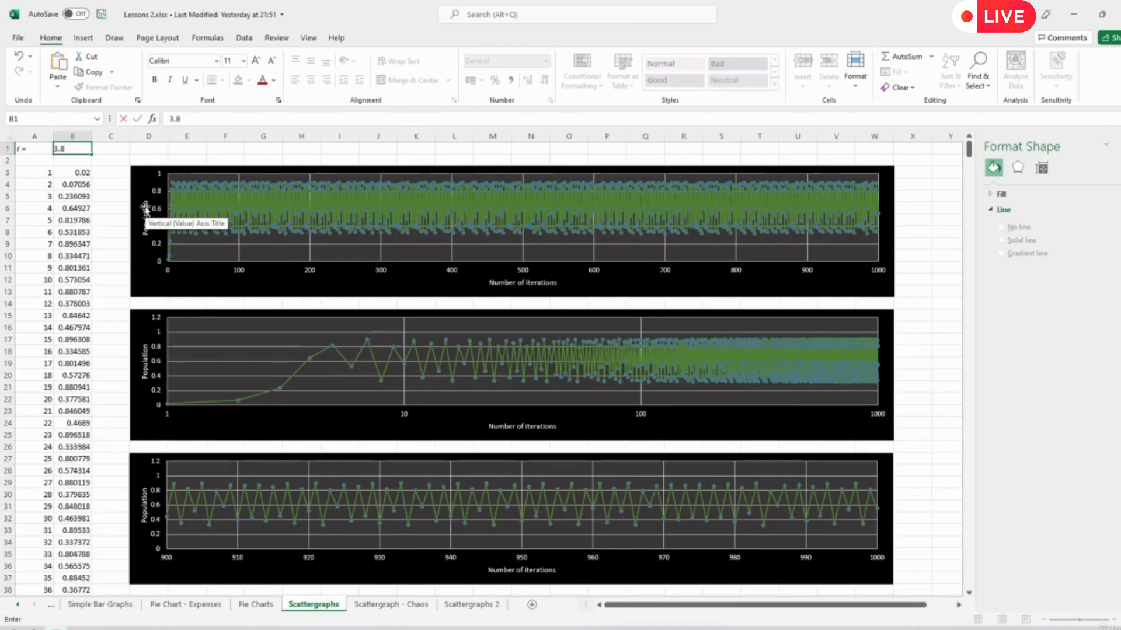
key(Return)
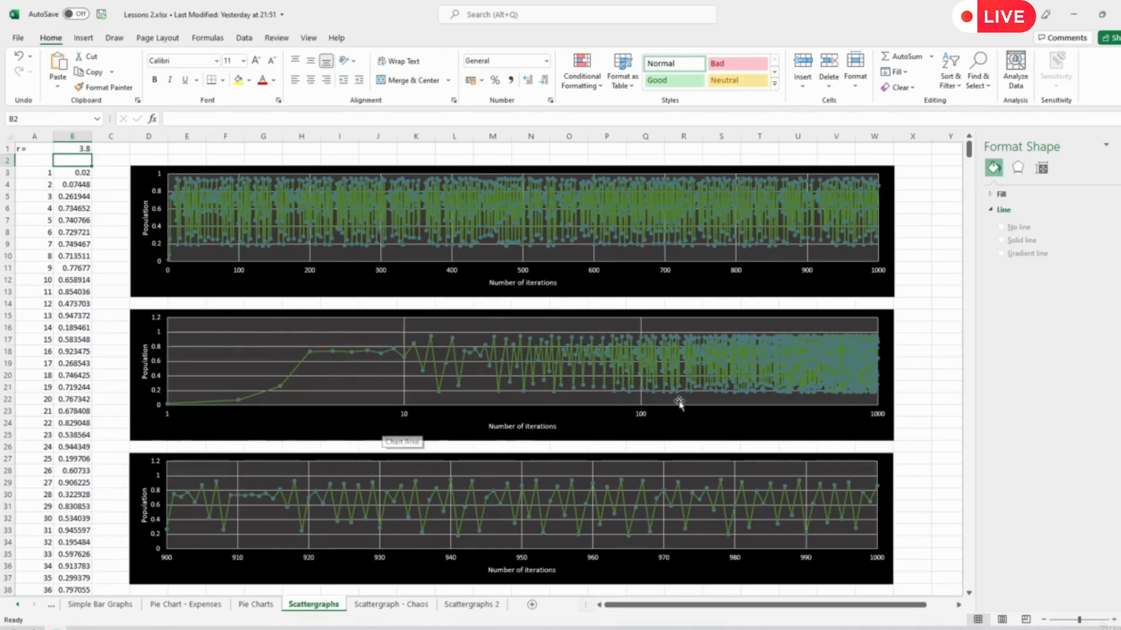
- Review the bifurcation chart on the Scattergraph - Chaos sheet and the population column on the Scattergraphs sheet
click(412, 605)
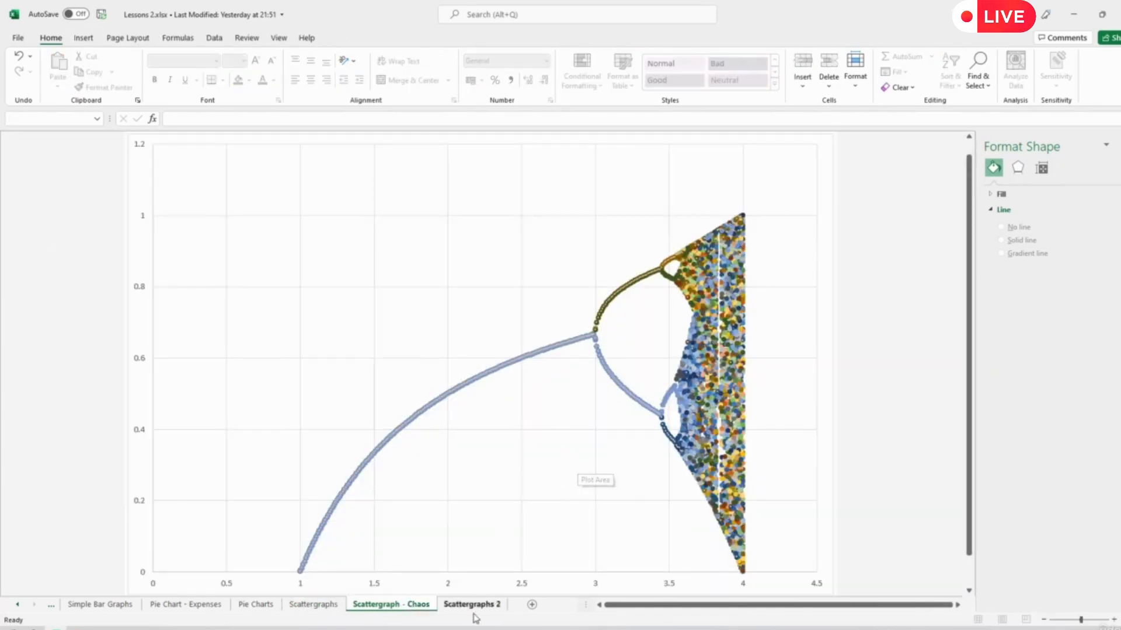
click(304, 606)
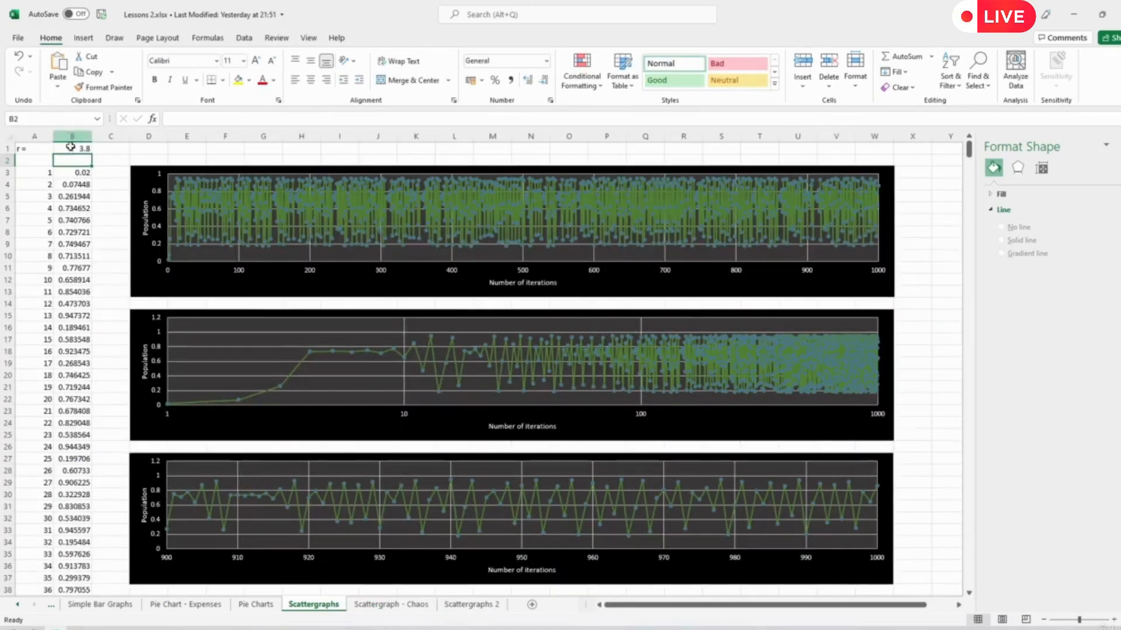
scroll(85, 259, down, 10)
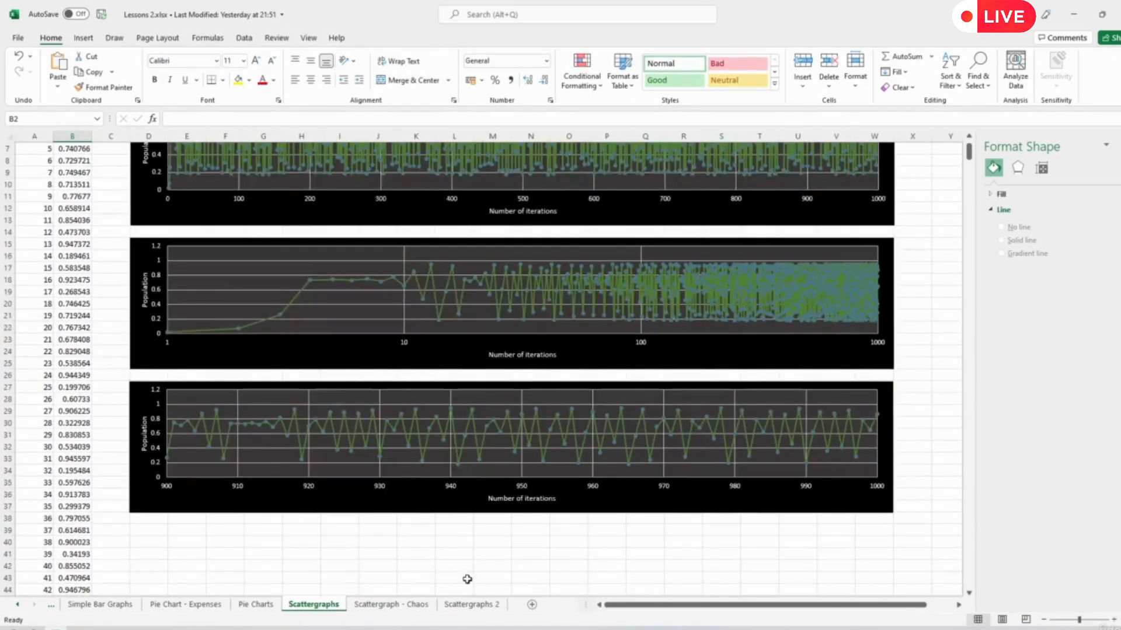
- On the Scattergraphs 2 sheet, return to the start of the data table and select the initial population in cell B2
click(472, 604)
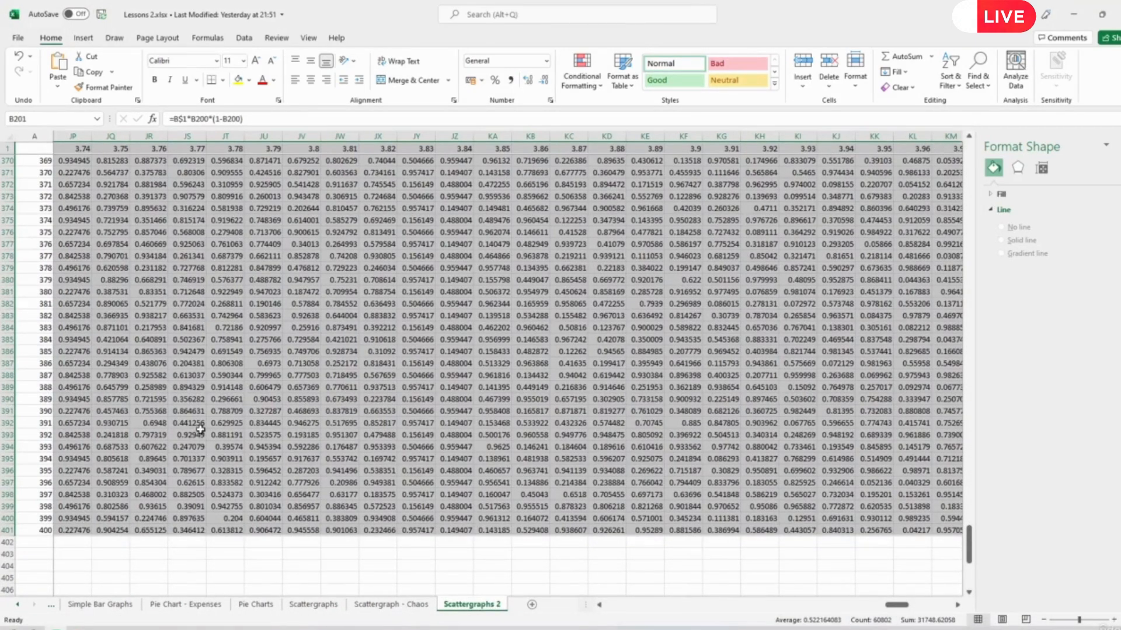
click(71, 149)
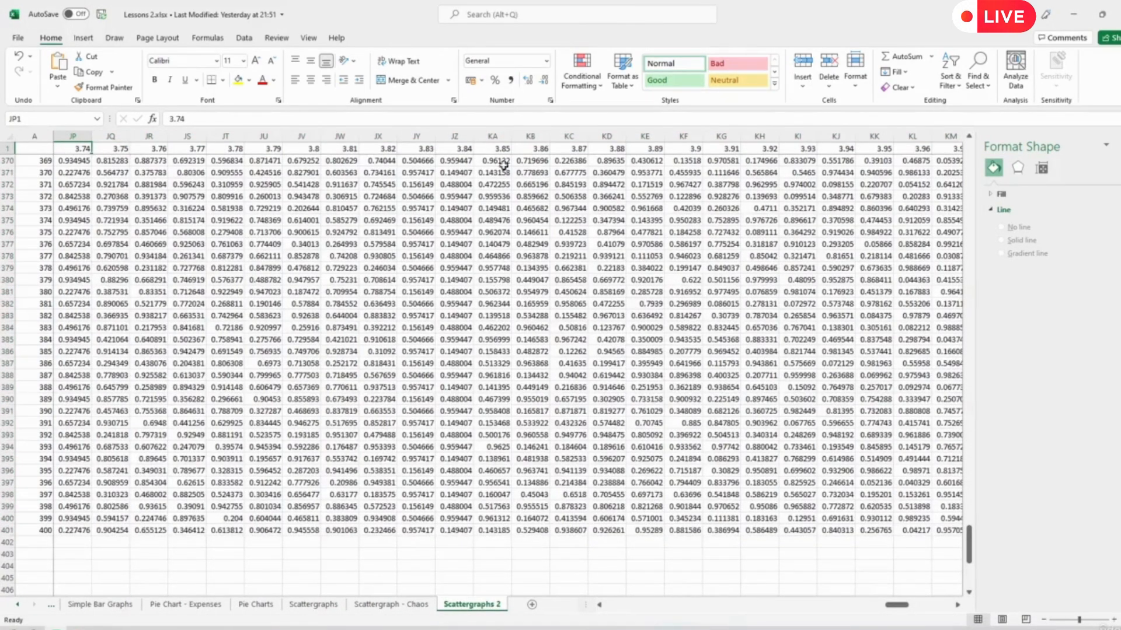
scroll(458, 349, up, 14)
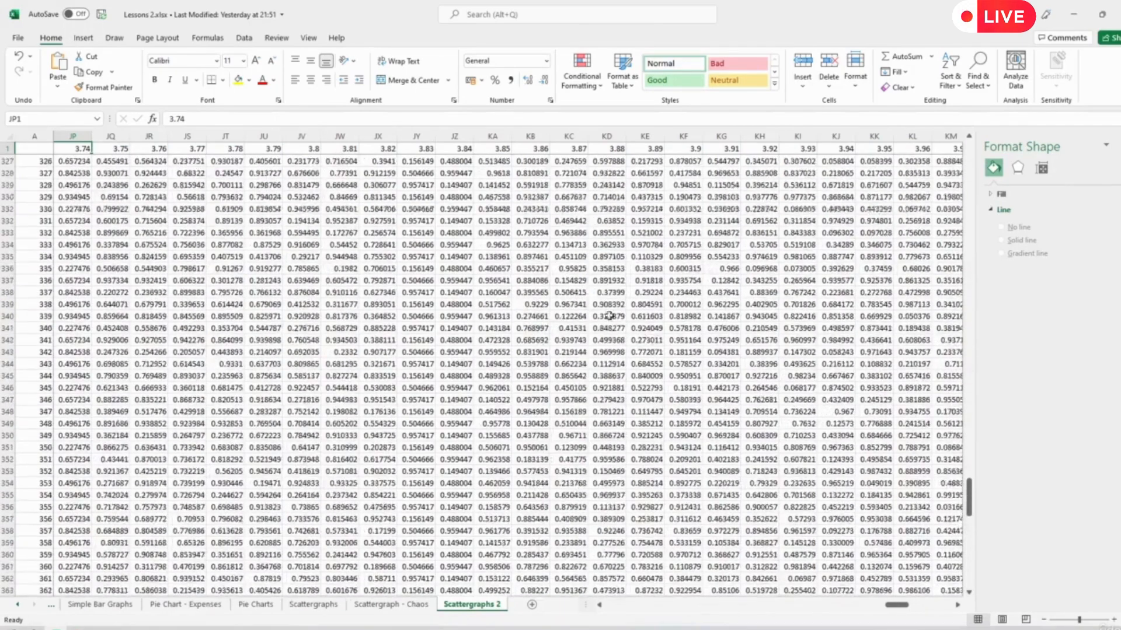
scroll(609, 316, up, 6)
scroll(477, 362, up, 20)
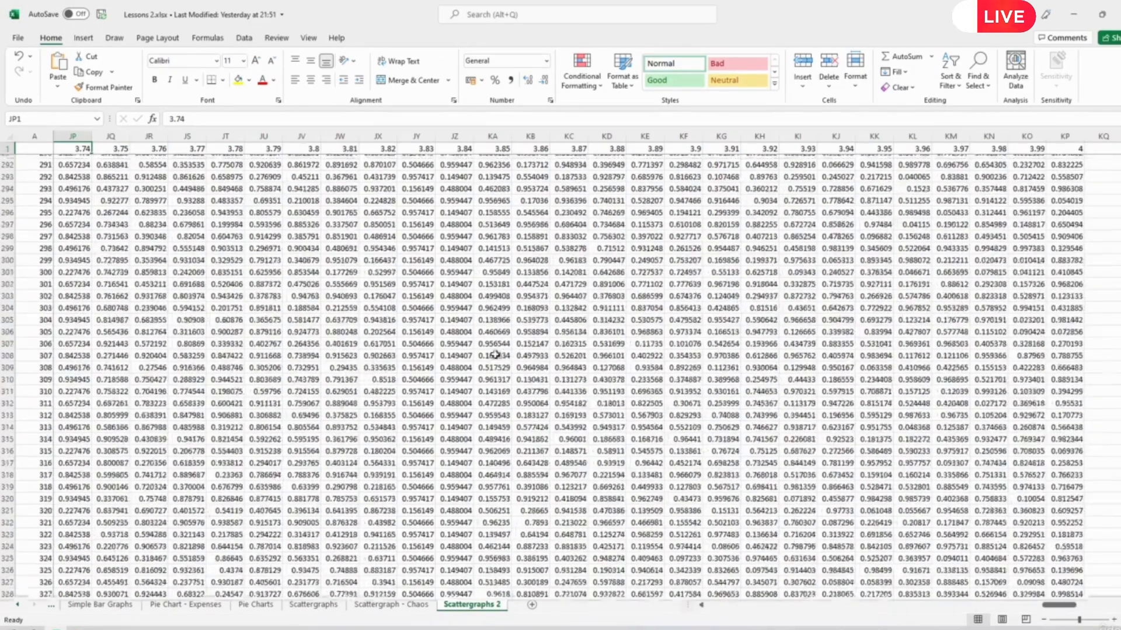
scroll(478, 362, up, 6)
click(128, 185)
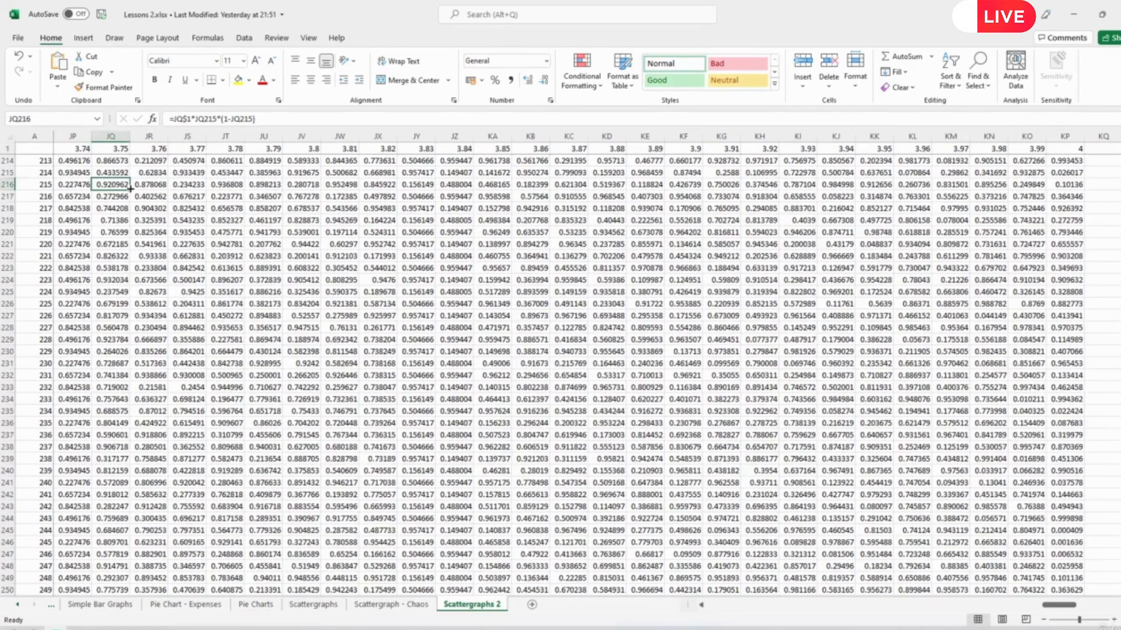
key(ctrl+Up)
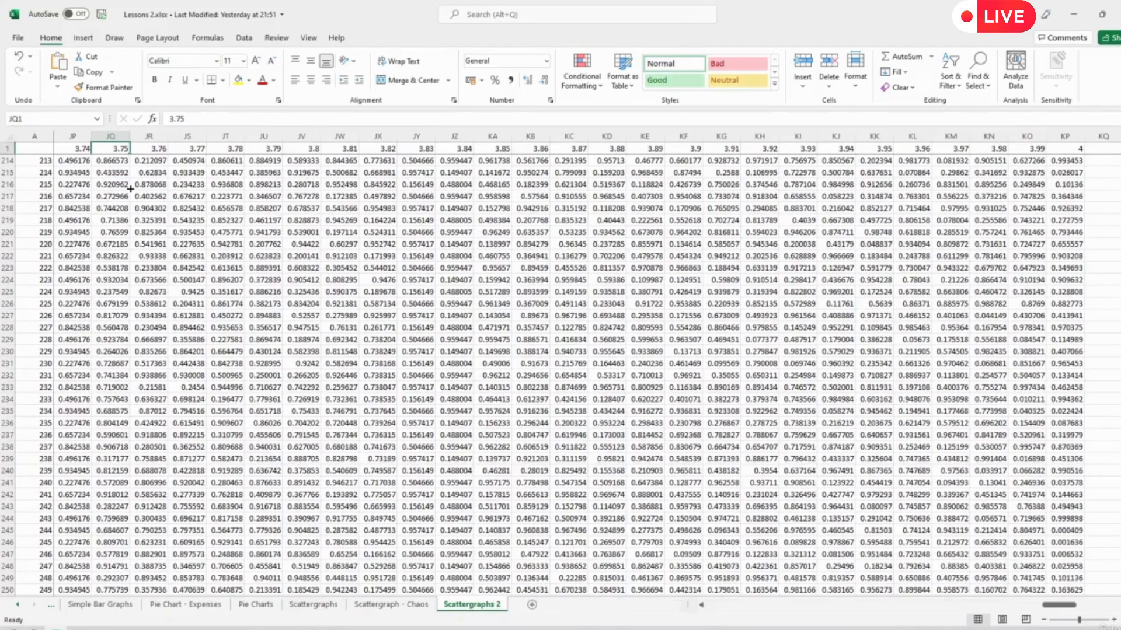
key(ctrl+Left)
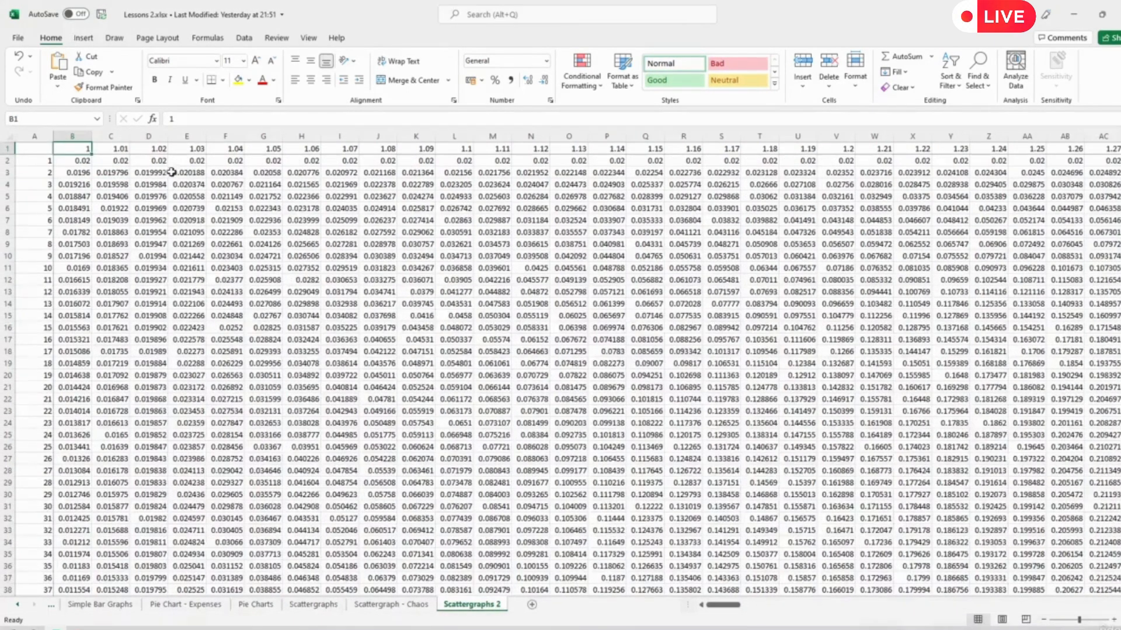
click(81, 161)
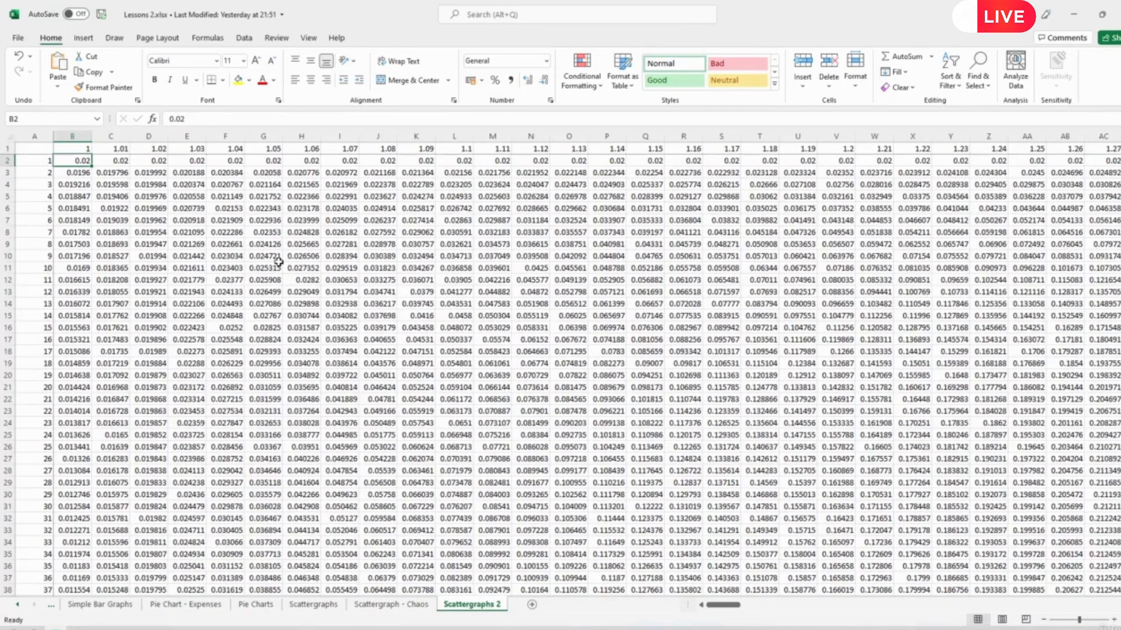